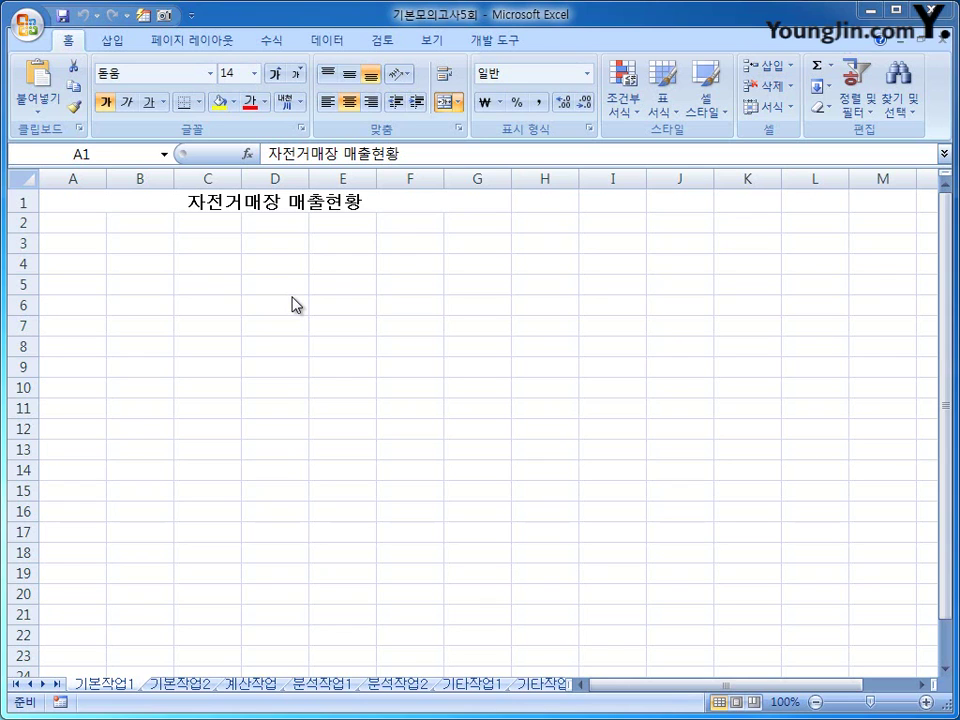
{"action": "left_click", "coordinate": [52, 192]}
{"action": "key", "text": "F2"}
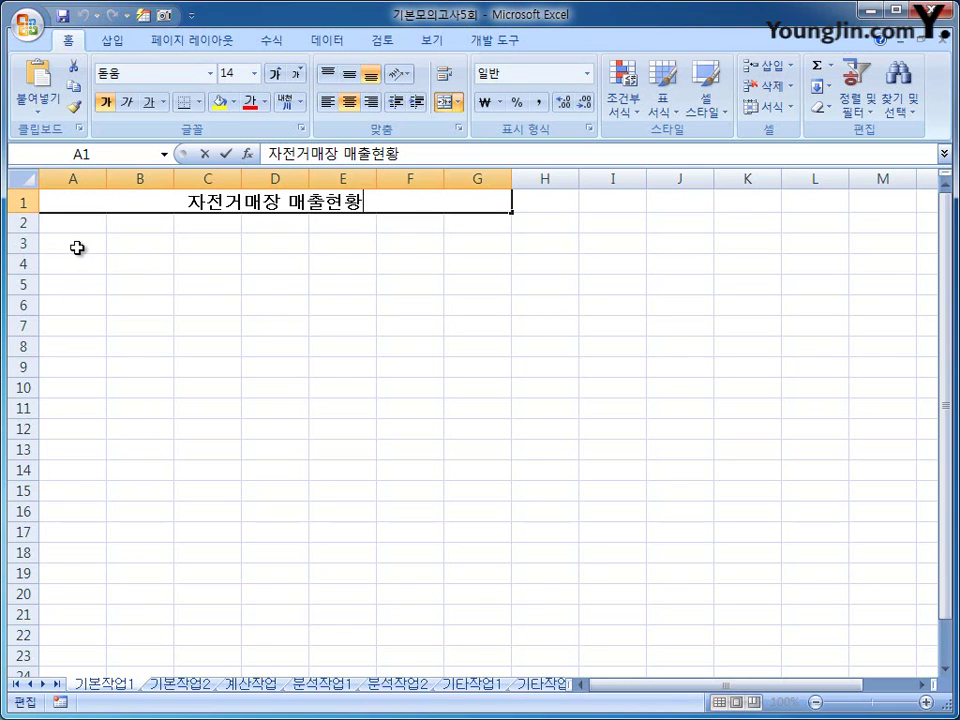
{"action": "left_click", "coordinate": [60, 228]}
- Start a Microsoft Query import at cell A3 with MS Access Database* as the data source
{"action": "left_click", "coordinate": [68, 242]}
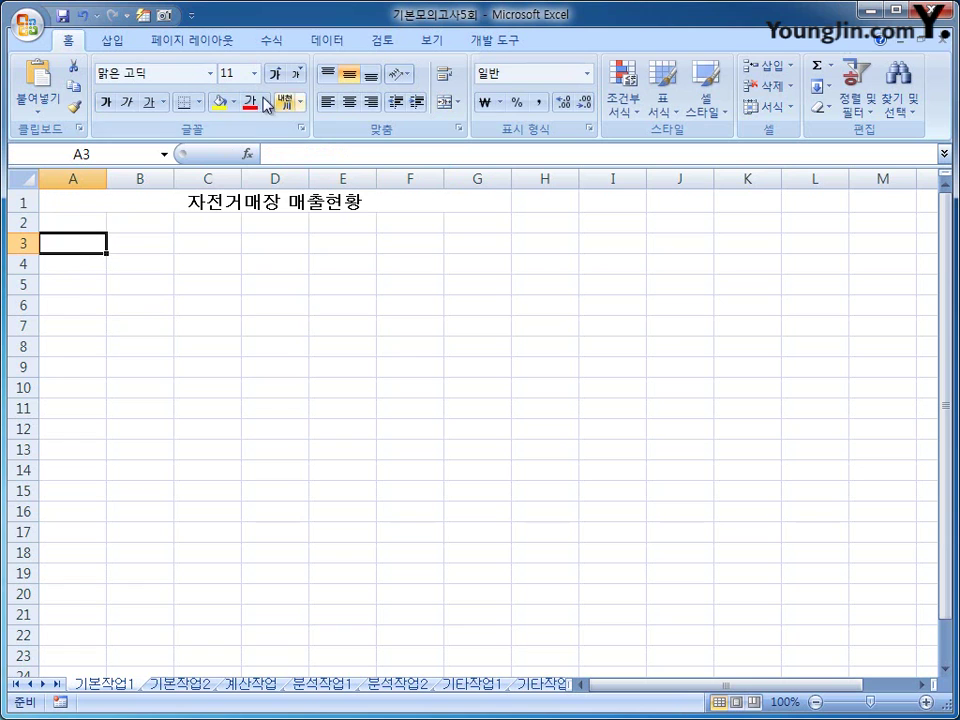
{"action": "left_click", "coordinate": [325, 41]}
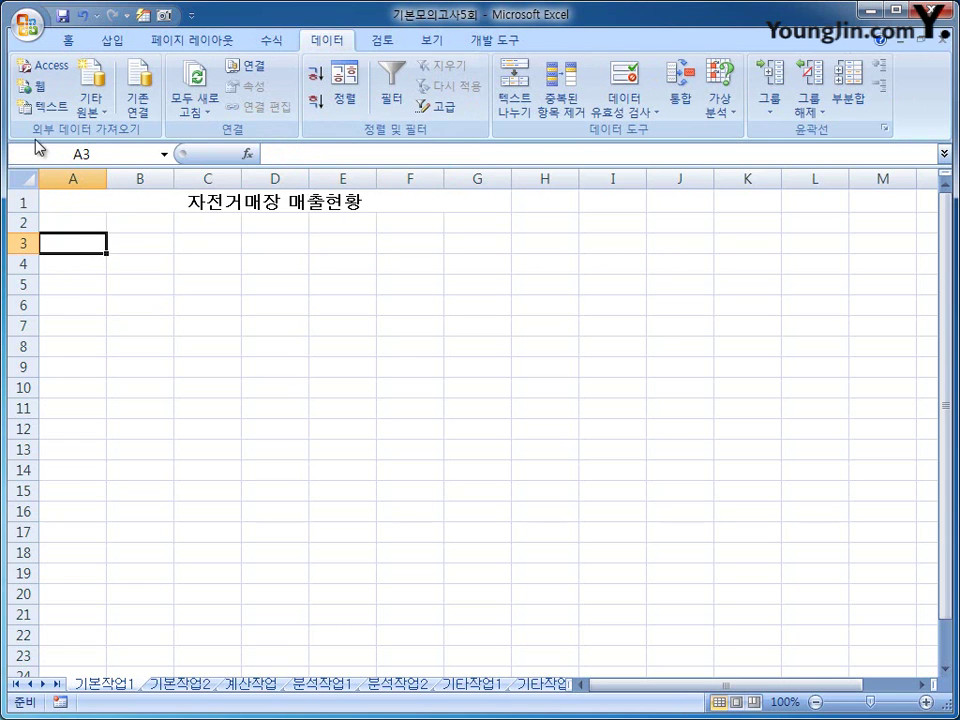
{"action": "left_click", "coordinate": [90, 106]}
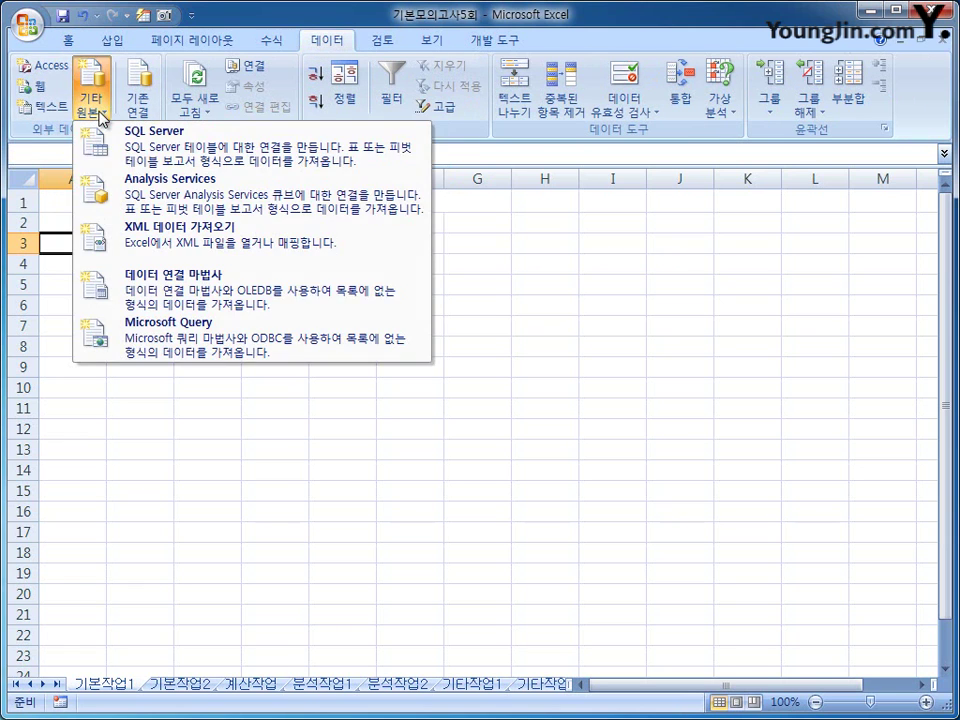
{"action": "left_click", "coordinate": [160, 342]}
{"action": "left_click_drag", "start_coordinate": [279, 302], "coordinate": [330, 265]}
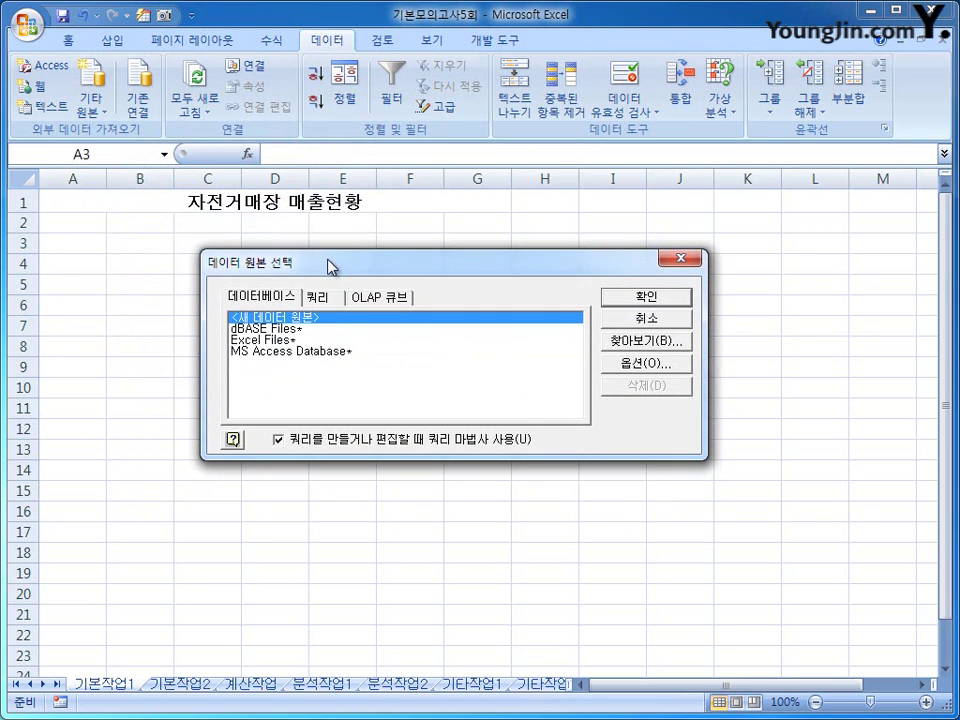
{"action": "left_click", "coordinate": [328, 355]}
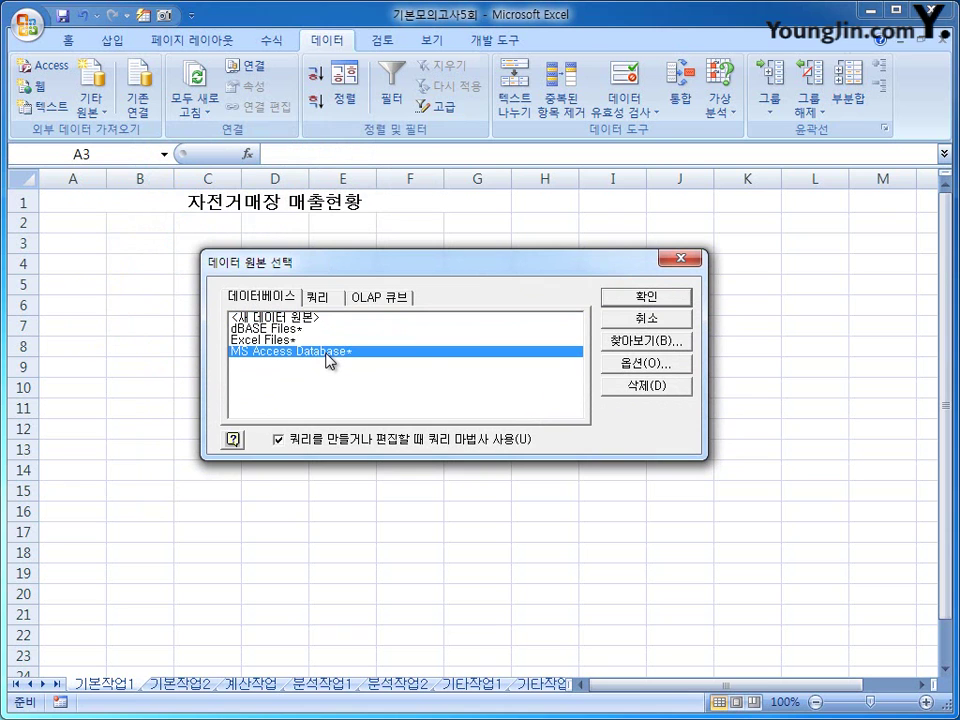
{"action": "left_click", "coordinate": [620, 297]}
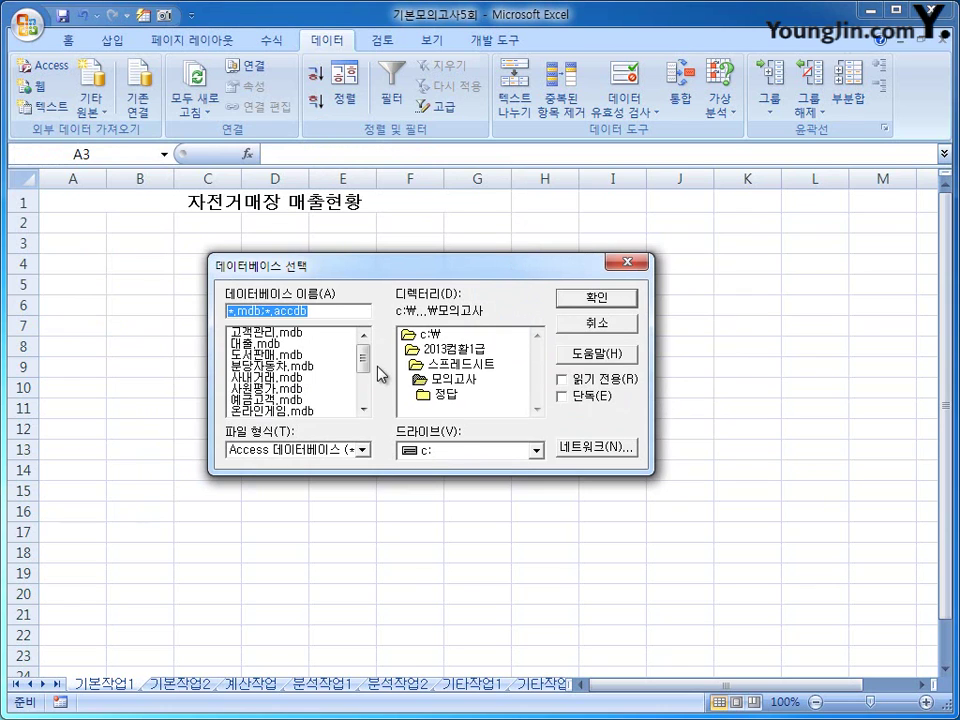
- Select the database file 자전거매장관리.mdb for the query
{"action": "left_click_drag", "start_coordinate": [364, 358], "coordinate": [364, 378]}
{"action": "left_click", "coordinate": [334, 389]}
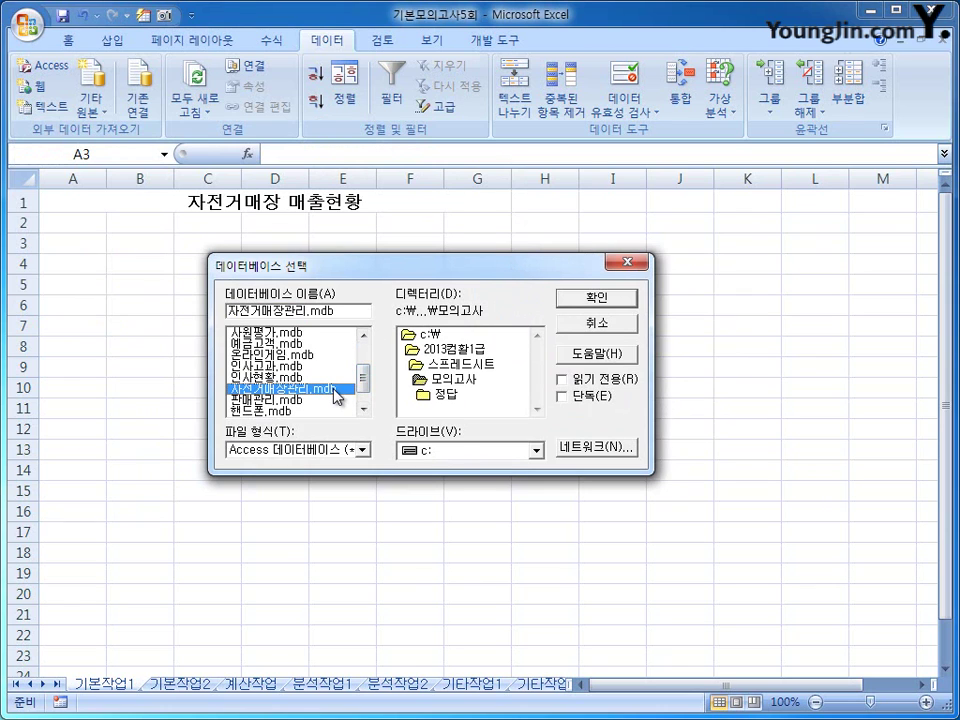
{"action": "left_click", "coordinate": [577, 302]}
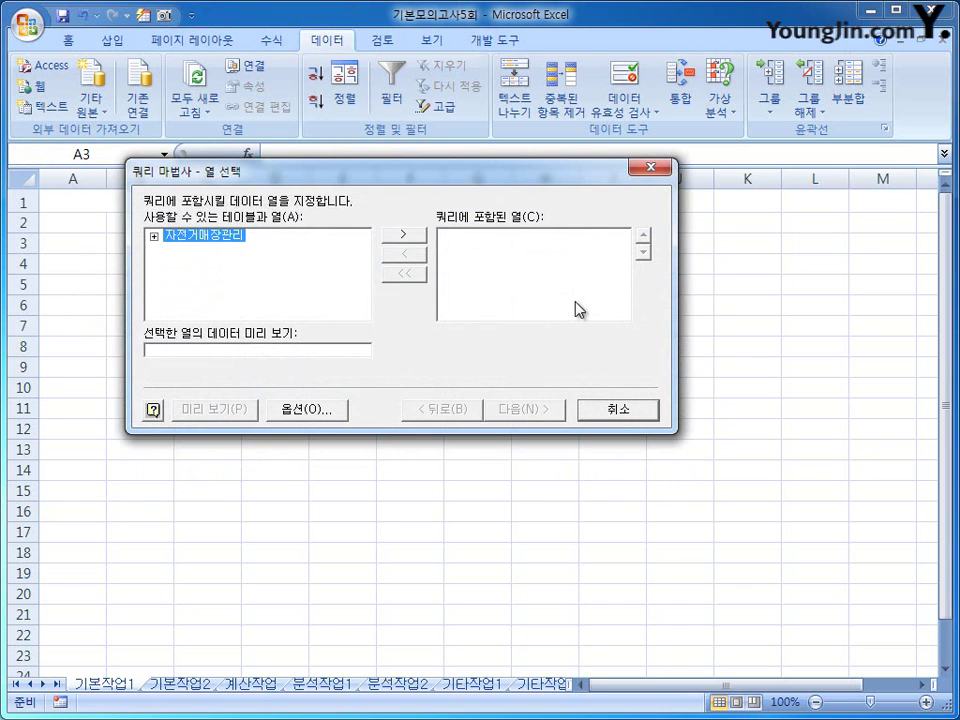
- Include the columns 자전거명, 회사명, 입고일자, 단가, 수량, 매출액 and 이익금 from the 자전거매장관리 table in the query, in that order
{"action": "double_click", "coordinate": [197, 243]}
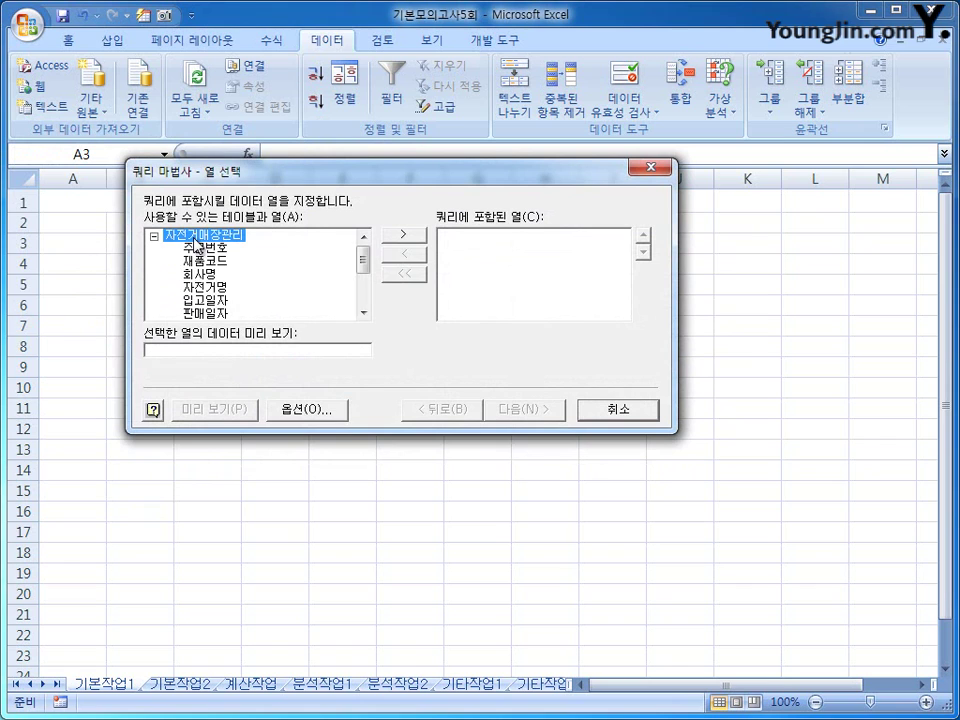
{"action": "double_click", "coordinate": [205, 287]}
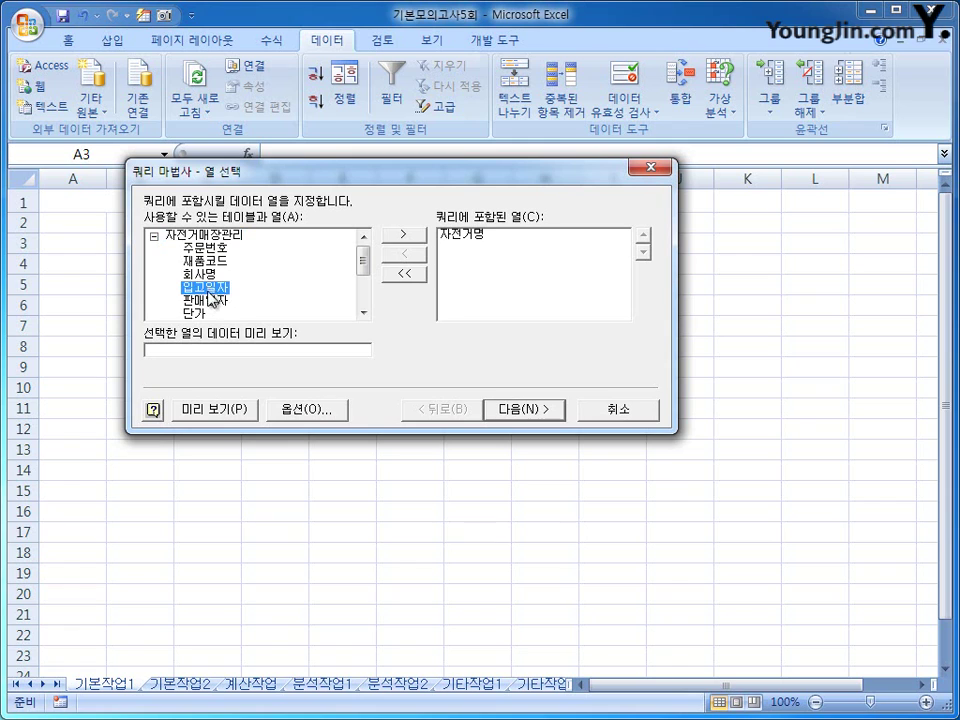
{"action": "double_click", "coordinate": [200, 273]}
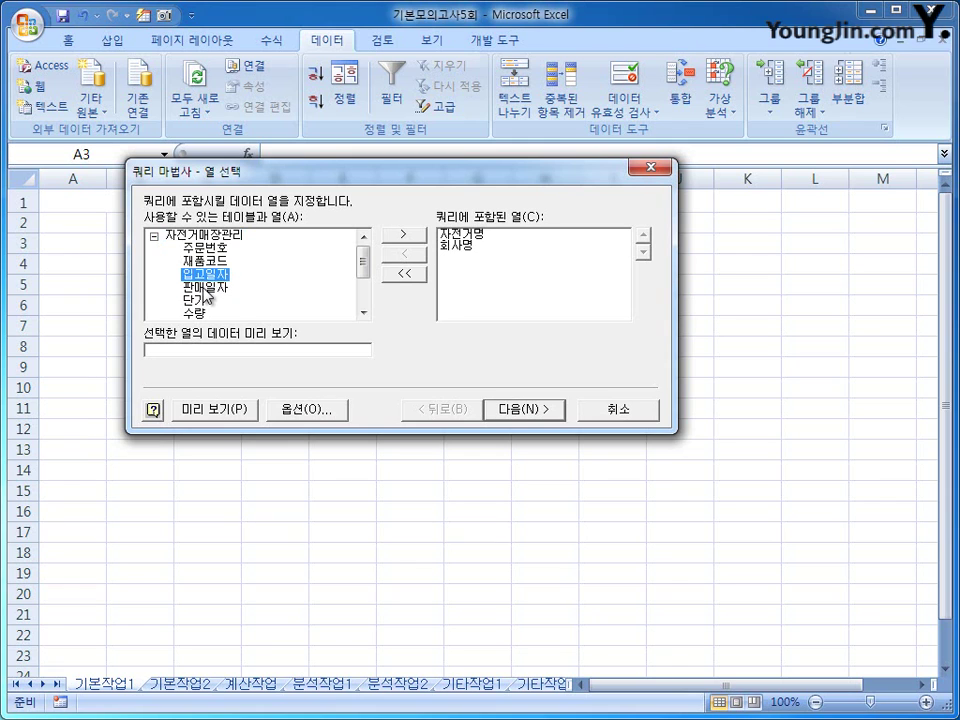
{"action": "double_click", "coordinate": [205, 276]}
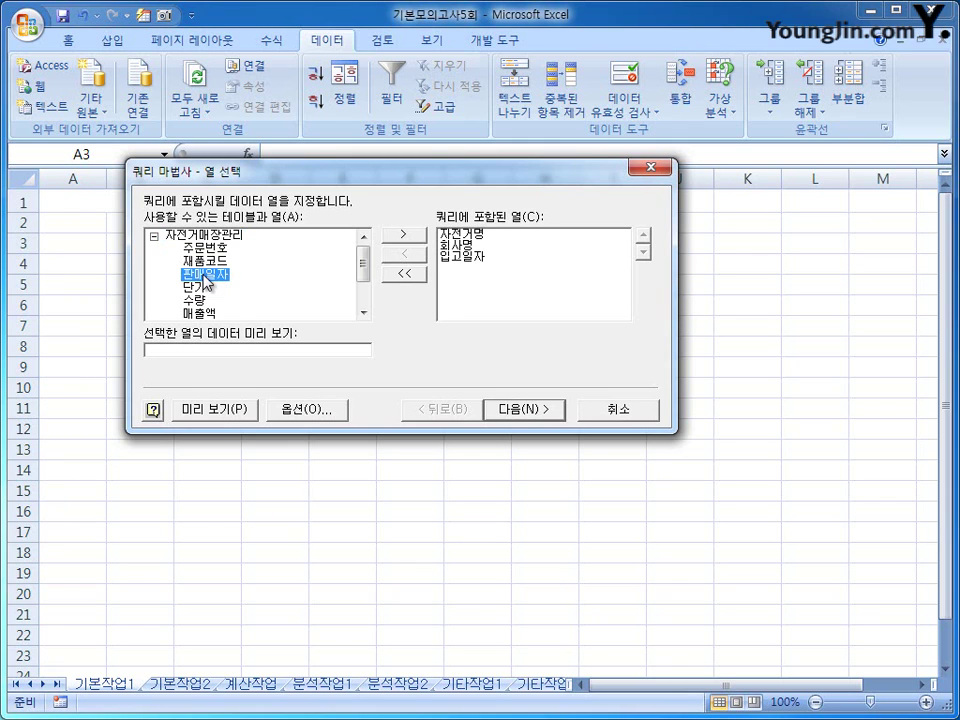
{"action": "double_click", "coordinate": [205, 287]}
{"action": "double_click", "coordinate": [205, 287]}
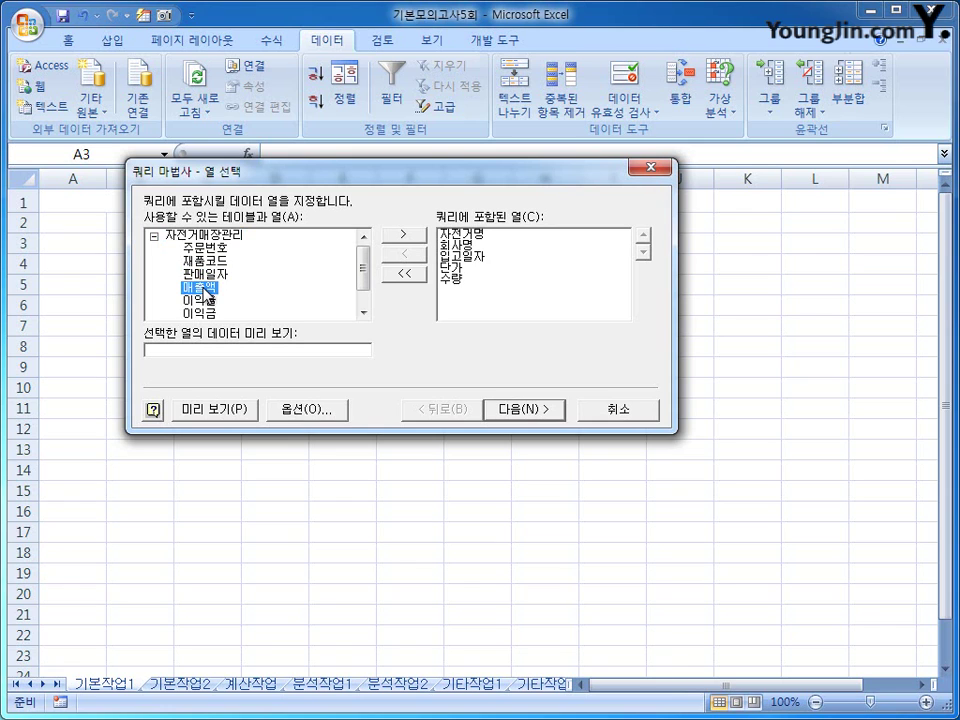
{"action": "double_click", "coordinate": [205, 288]}
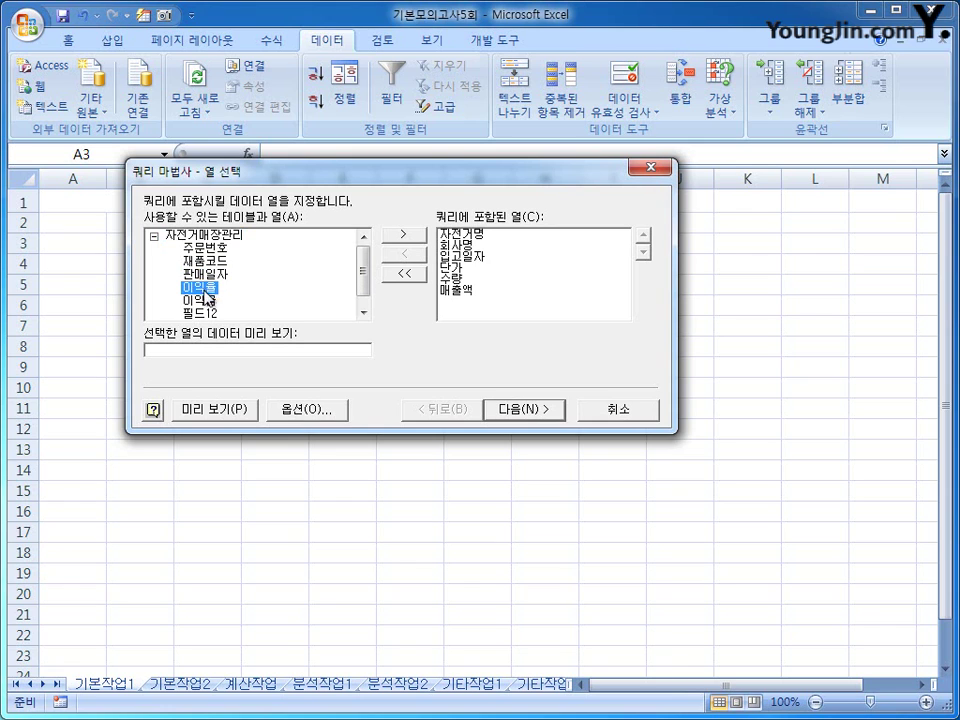
{"action": "double_click", "coordinate": [205, 299]}
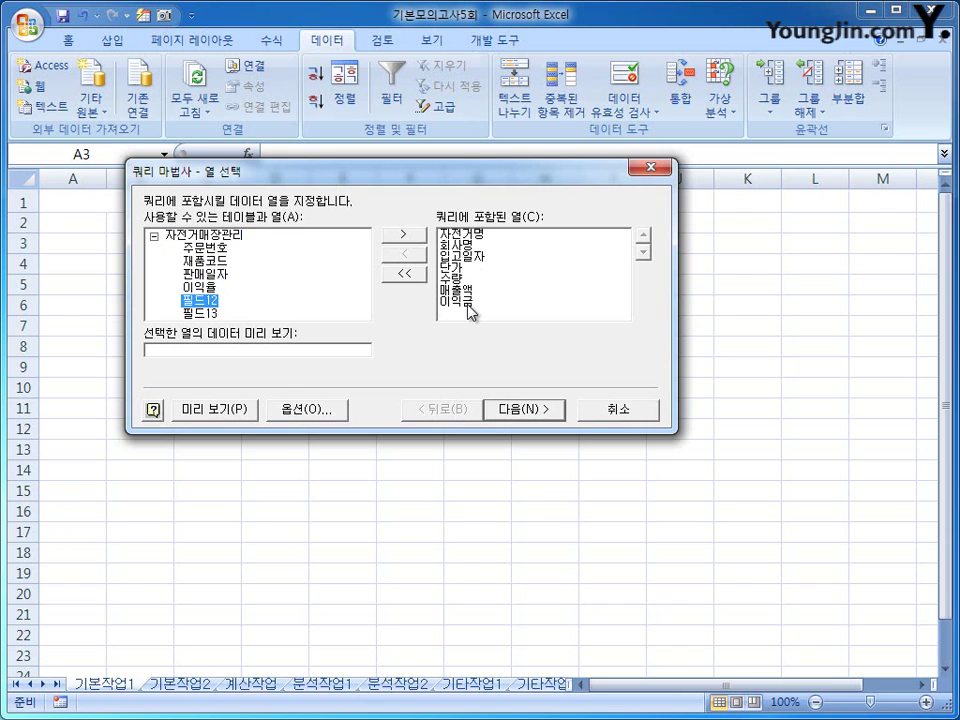
{"action": "left_click", "coordinate": [549, 409]}
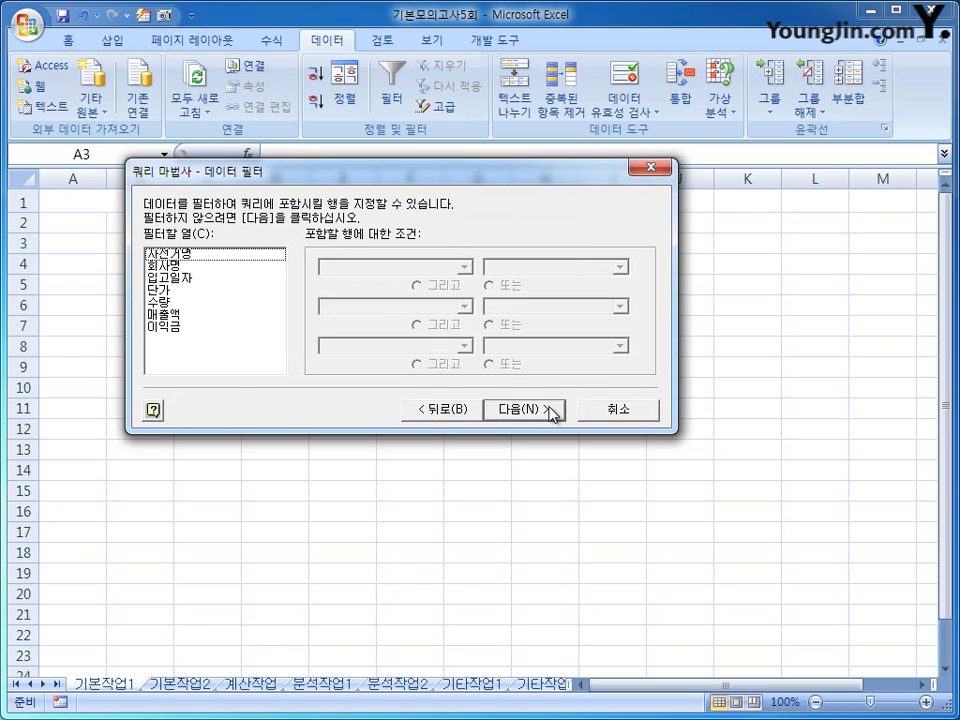
- Filter the query rows to those with 입고일자 <= 2010-10-01
{"action": "left_click", "coordinate": [200, 278]}
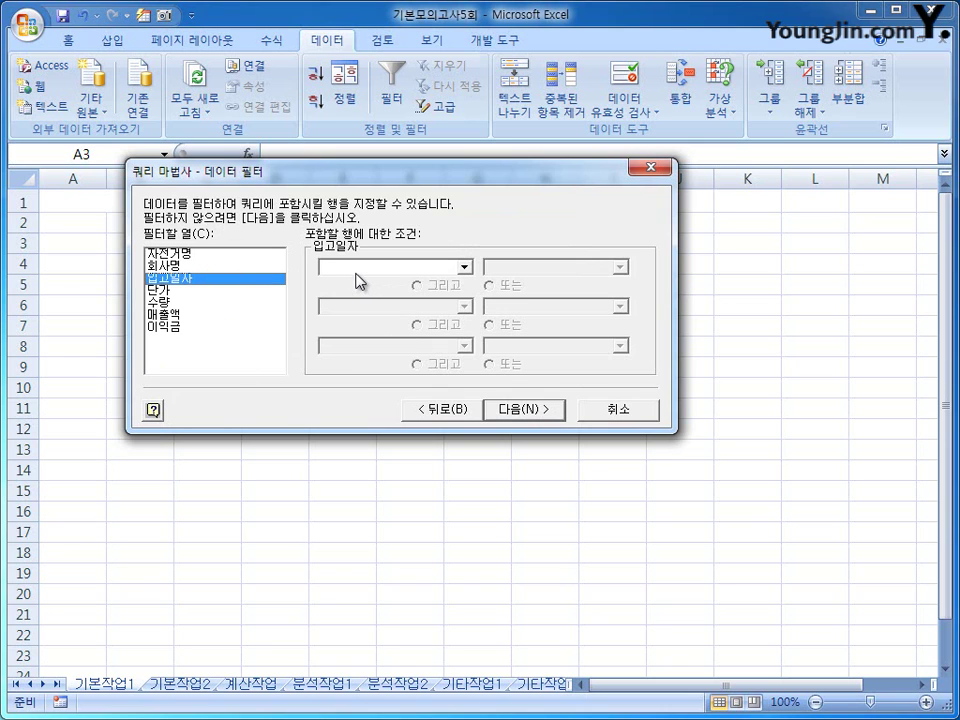
{"action": "left_click", "coordinate": [355, 273]}
{"action": "left_click", "coordinate": [364, 337]}
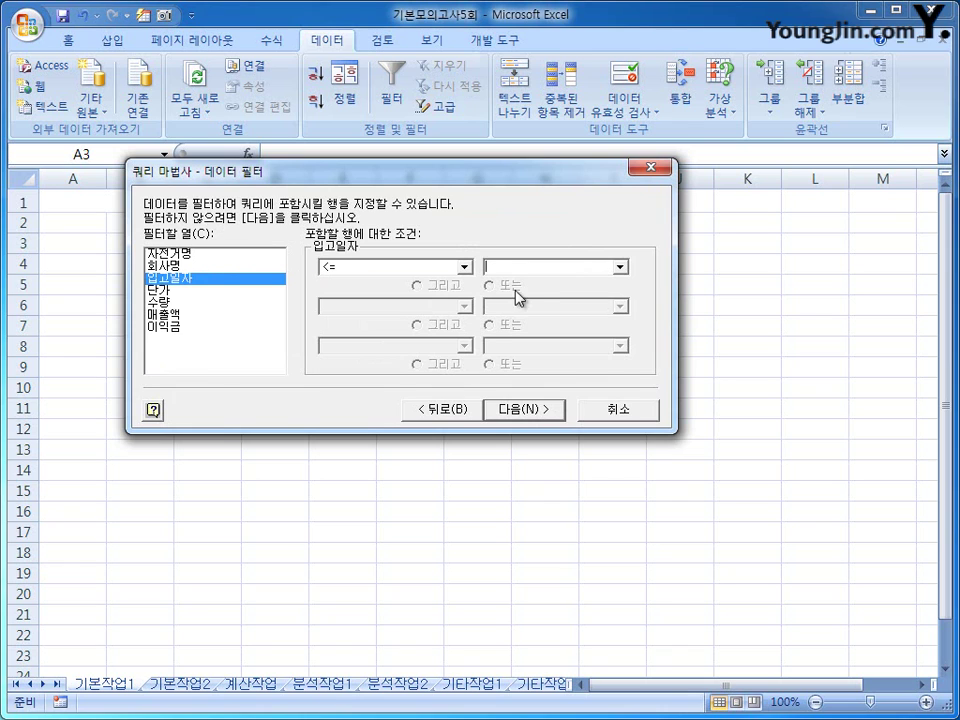
{"action": "type", "text": "2010"}
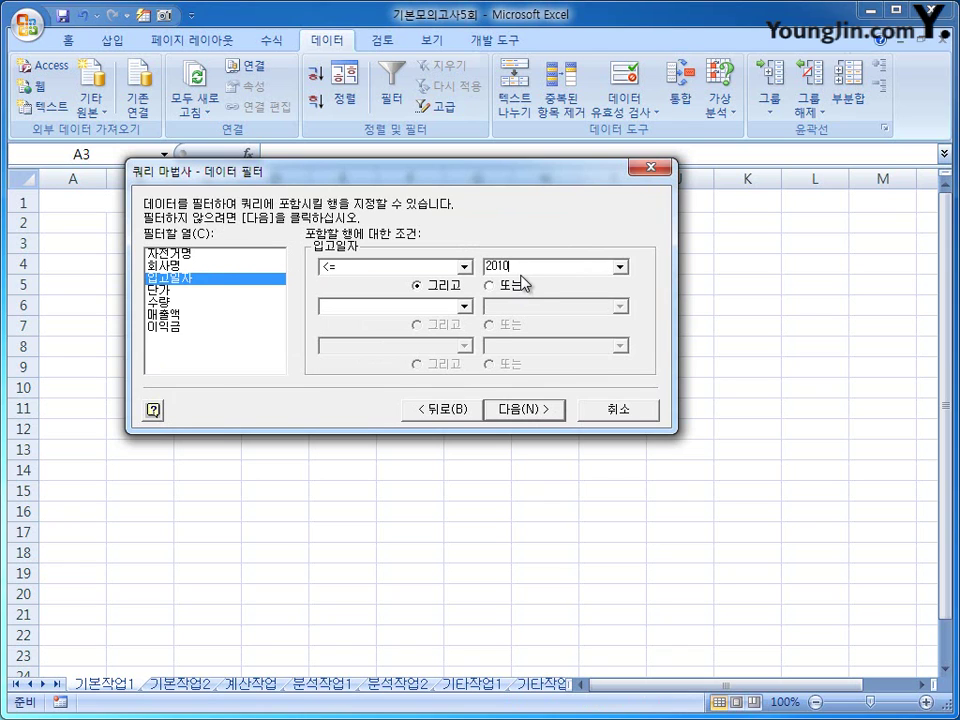
{"action": "type", "text": "-10-01"}
- Add a filter condition of 매출액 >= 1000000 and proceed to the sort order
{"action": "left_click", "coordinate": [188, 315]}
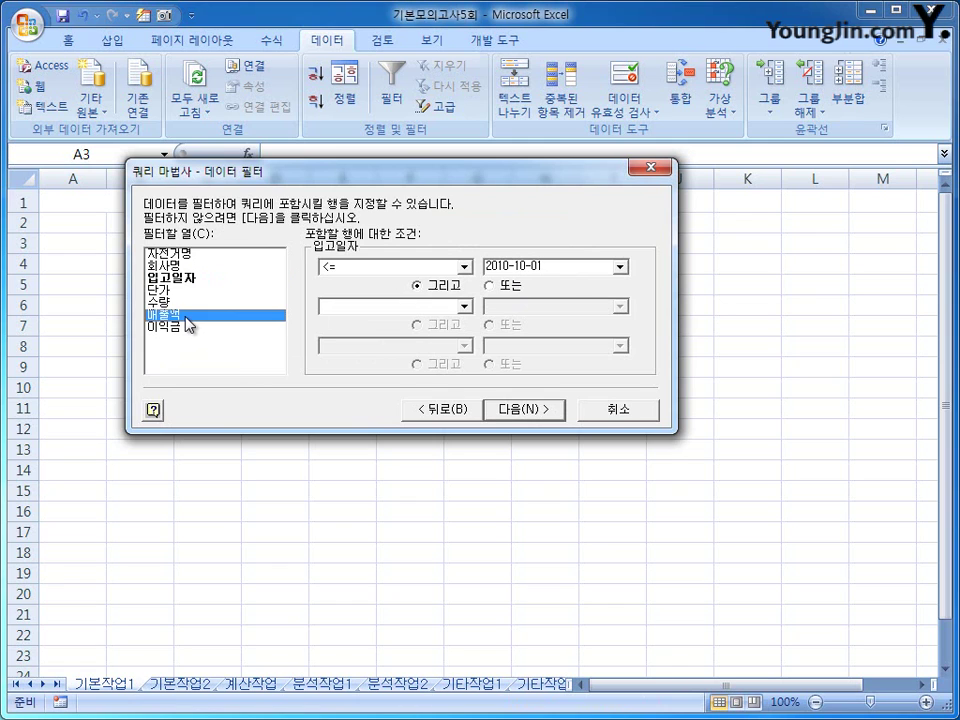
{"action": "left_click", "coordinate": [369, 268]}
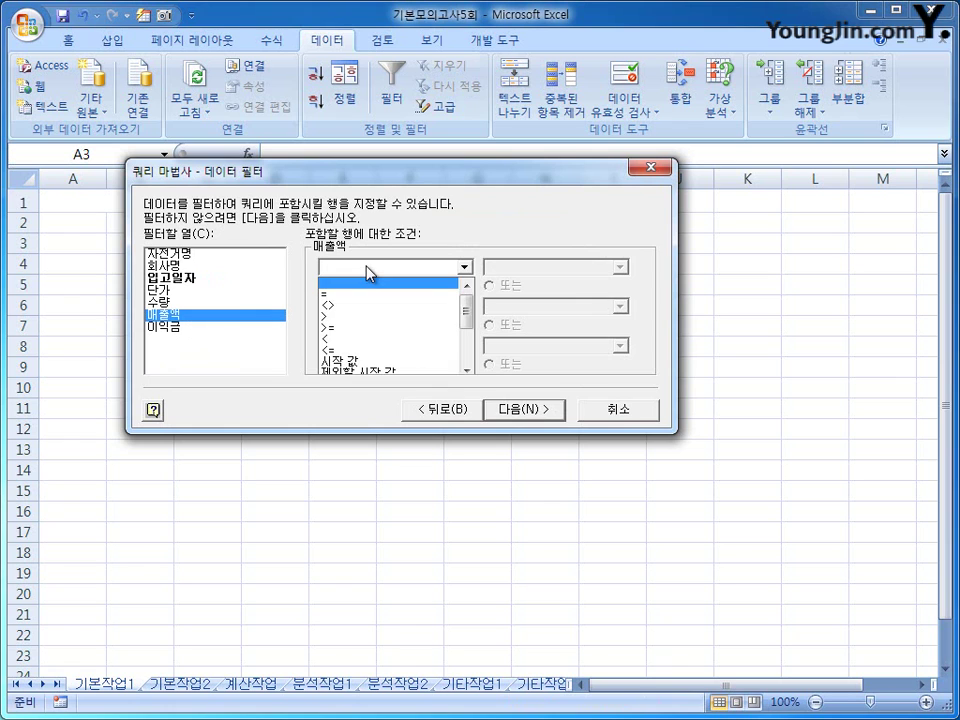
{"action": "left_click", "coordinate": [371, 330]}
{"action": "left_click", "coordinate": [521, 268]}
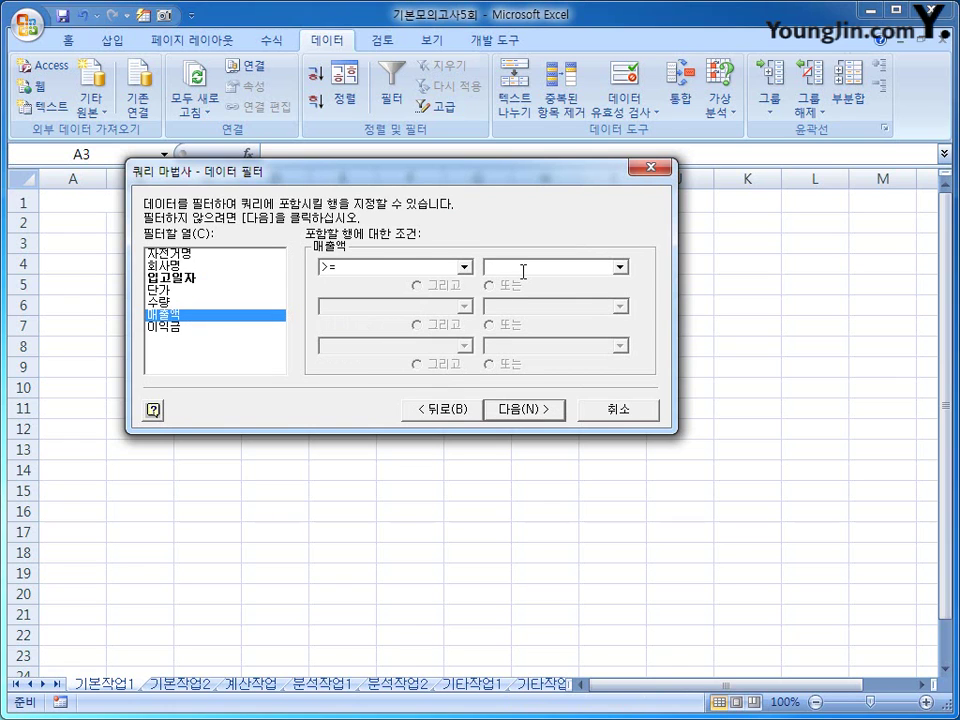
{"action": "type", "text": "1000"}
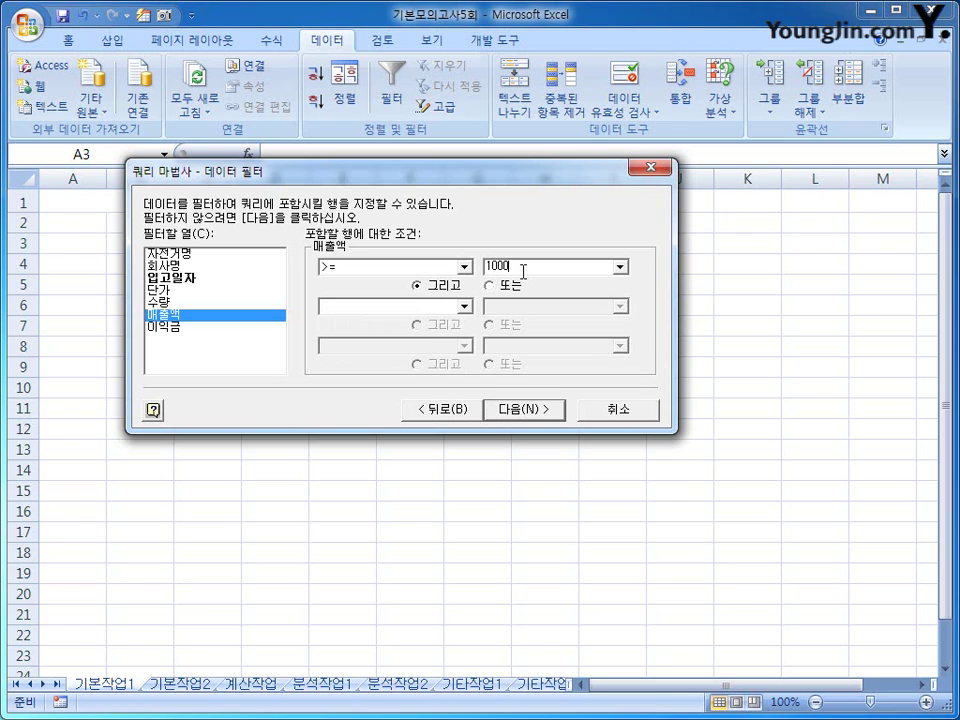
{"action": "type", "text": "000"}
{"action": "left_click", "coordinate": [503, 412]}
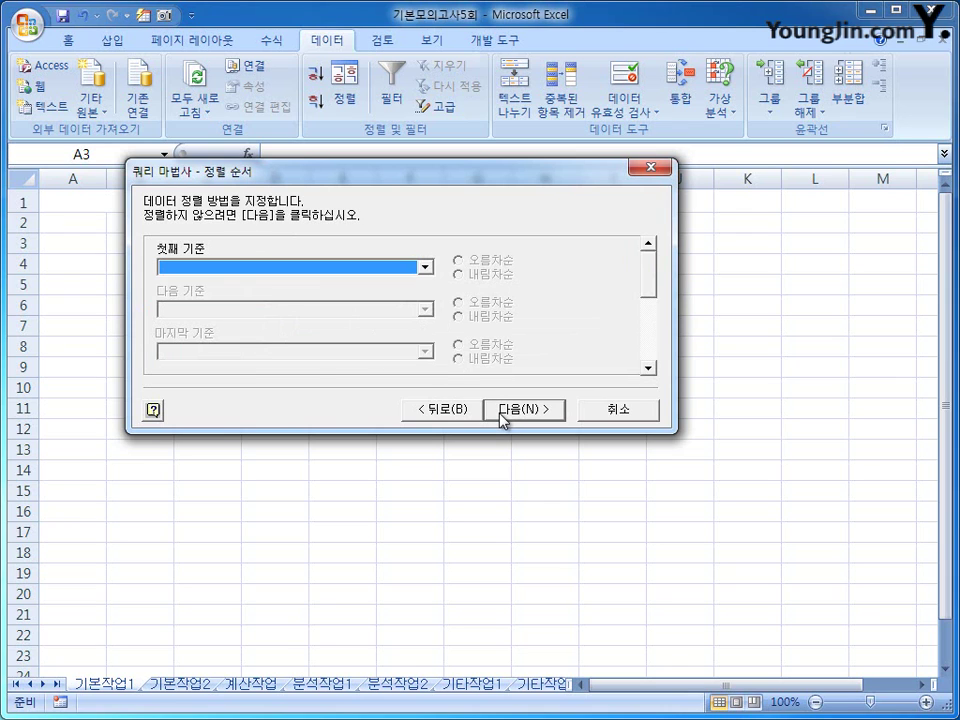
- Sort the query by 매출액 descending, with 이익금 descending as the second criterion
{"action": "left_click", "coordinate": [281, 269]}
{"action": "left_click", "coordinate": [284, 352]}
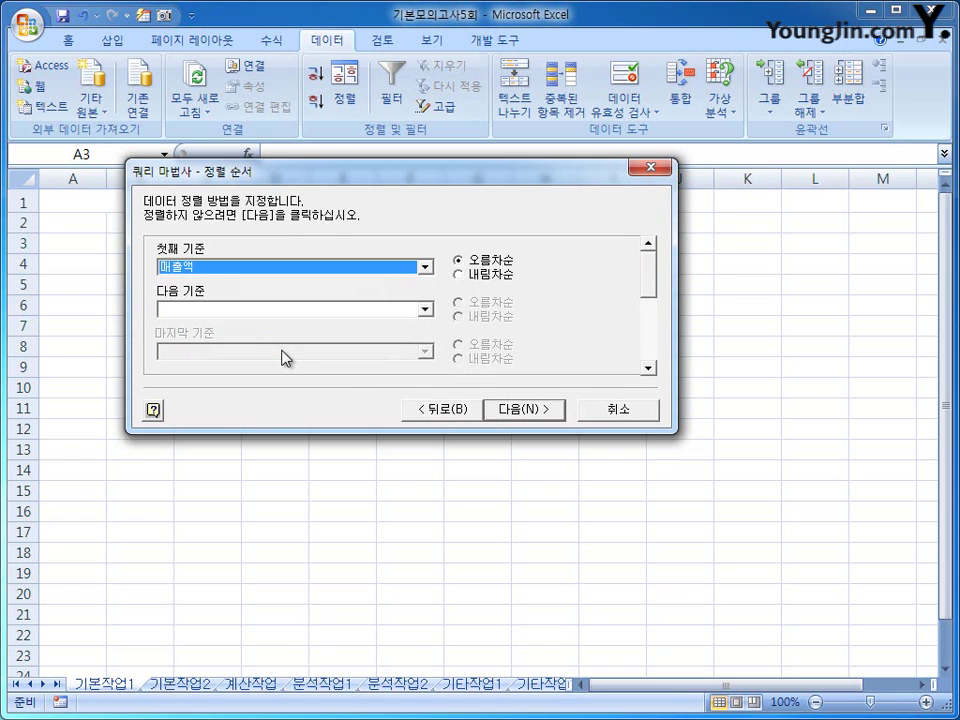
{"action": "left_click", "coordinate": [458, 274]}
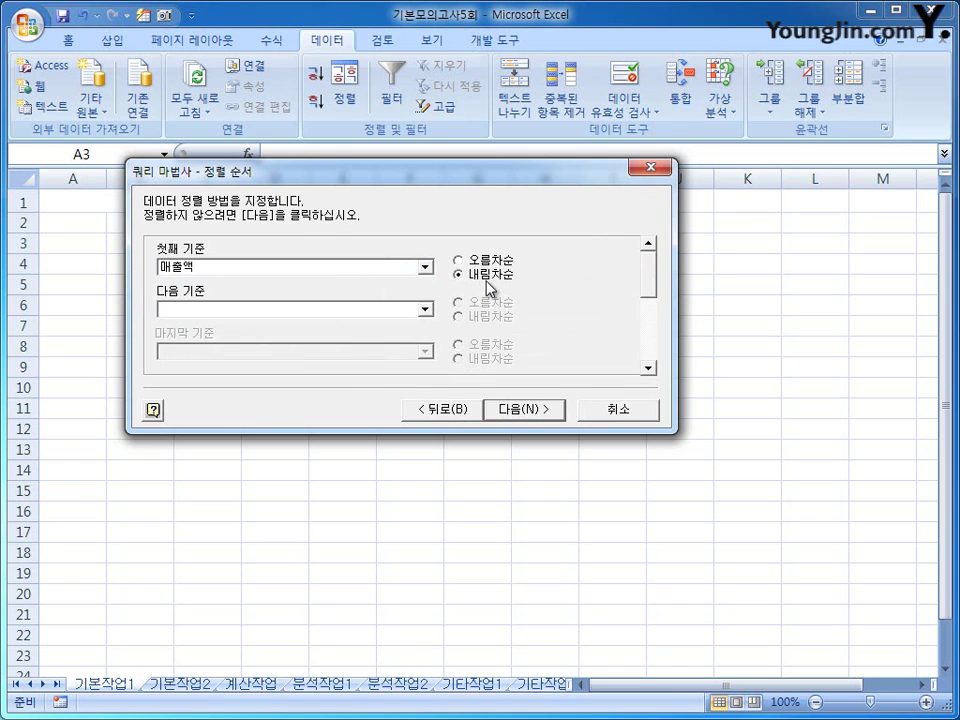
{"action": "left_click", "coordinate": [411, 313]}
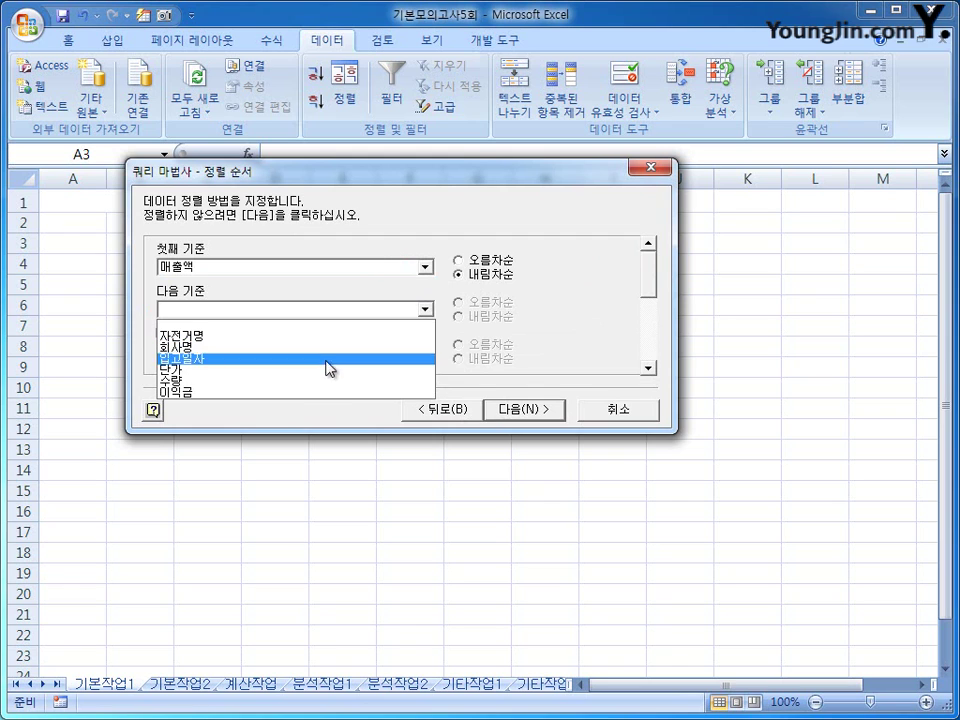
{"action": "left_click", "coordinate": [318, 392]}
{"action": "left_click", "coordinate": [488, 318]}
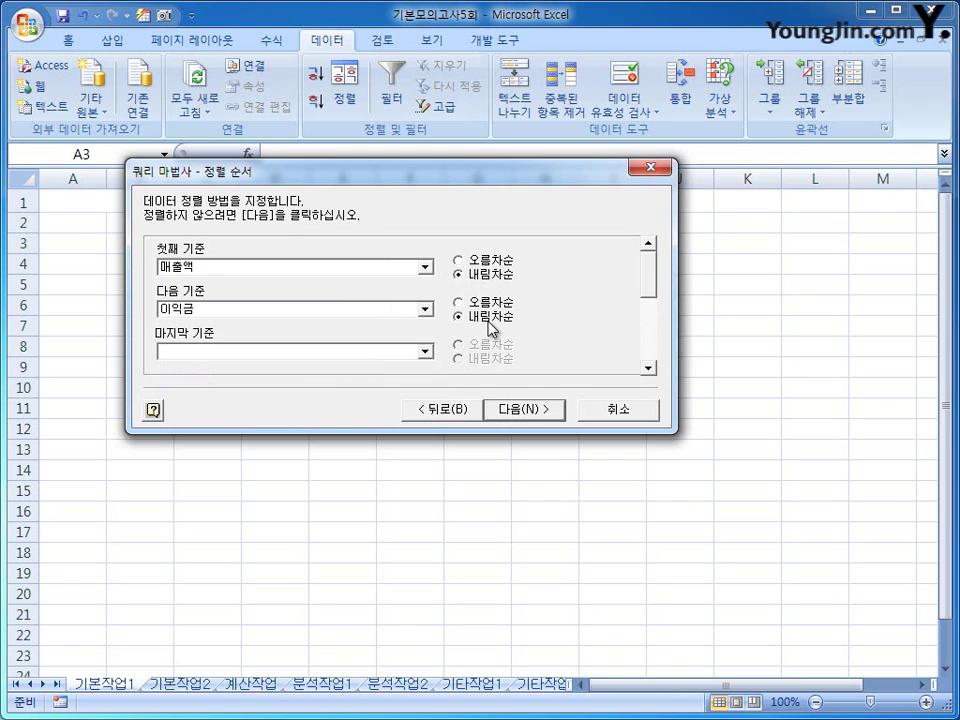
{"action": "left_click", "coordinate": [521, 410]}
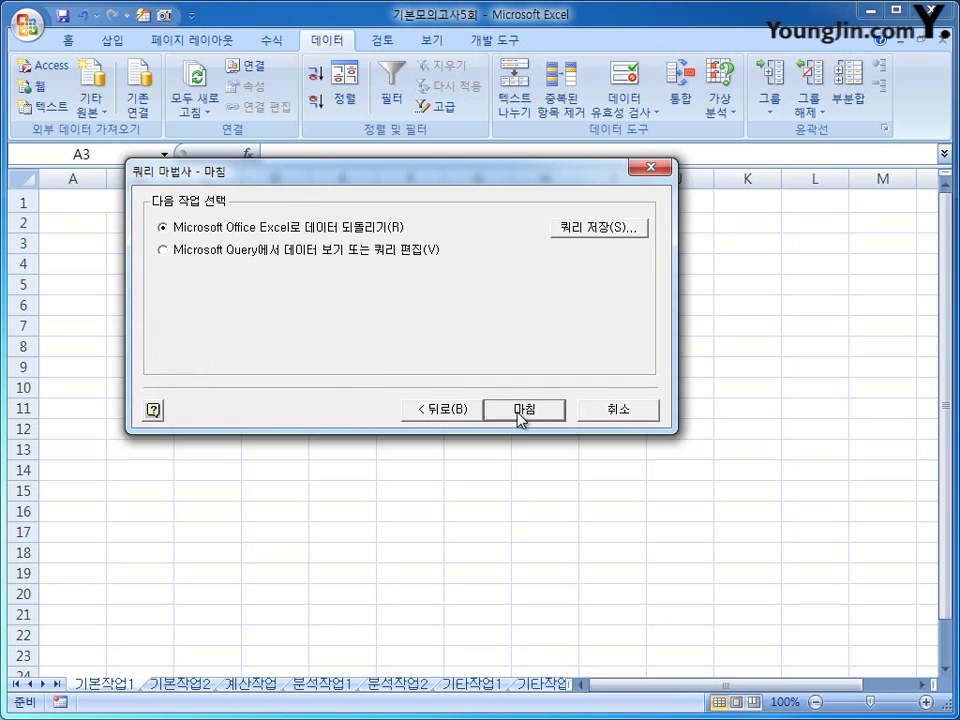
- Return the query data to Excel as a table in the existing worksheet at $A$3
{"action": "left_click", "coordinate": [518, 414]}
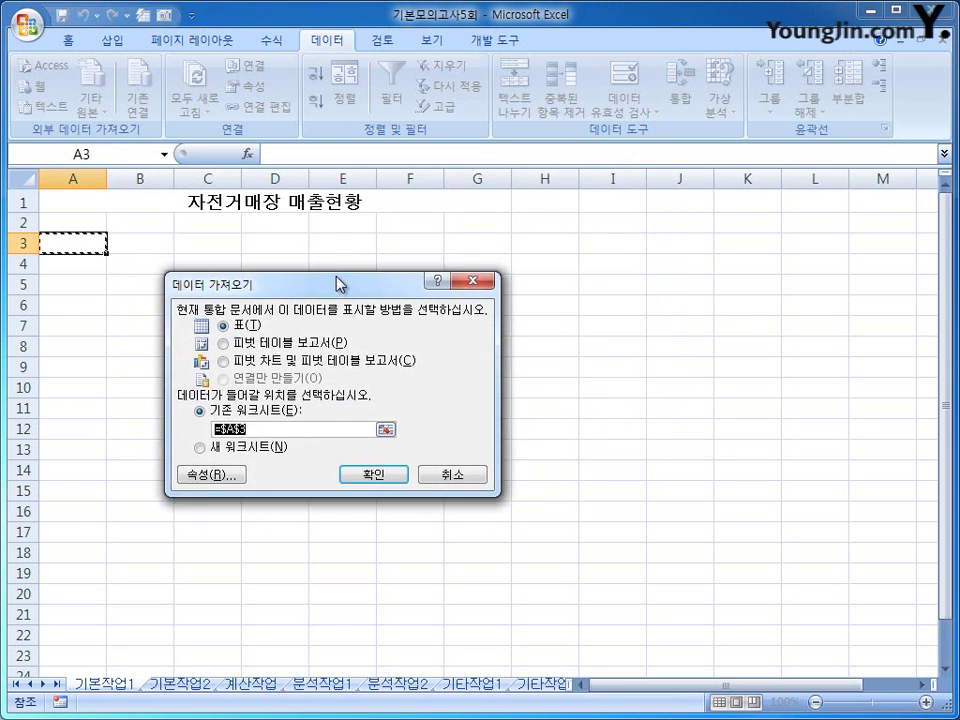
{"action": "left_click_drag", "start_coordinate": [336, 282], "coordinate": [495, 243]}
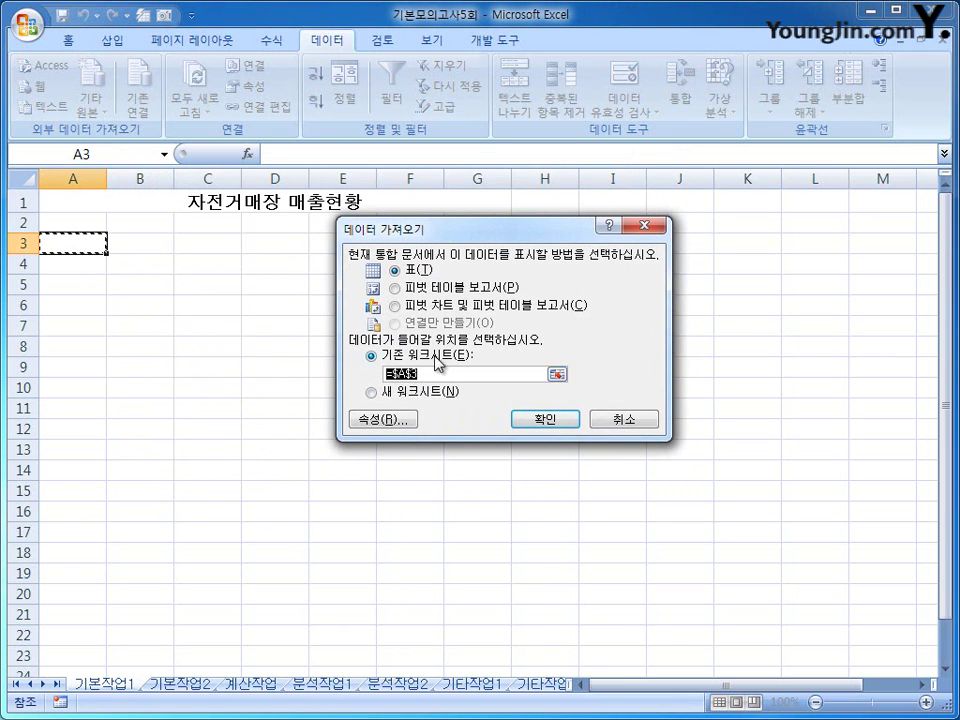
{"action": "left_click", "coordinate": [564, 420]}
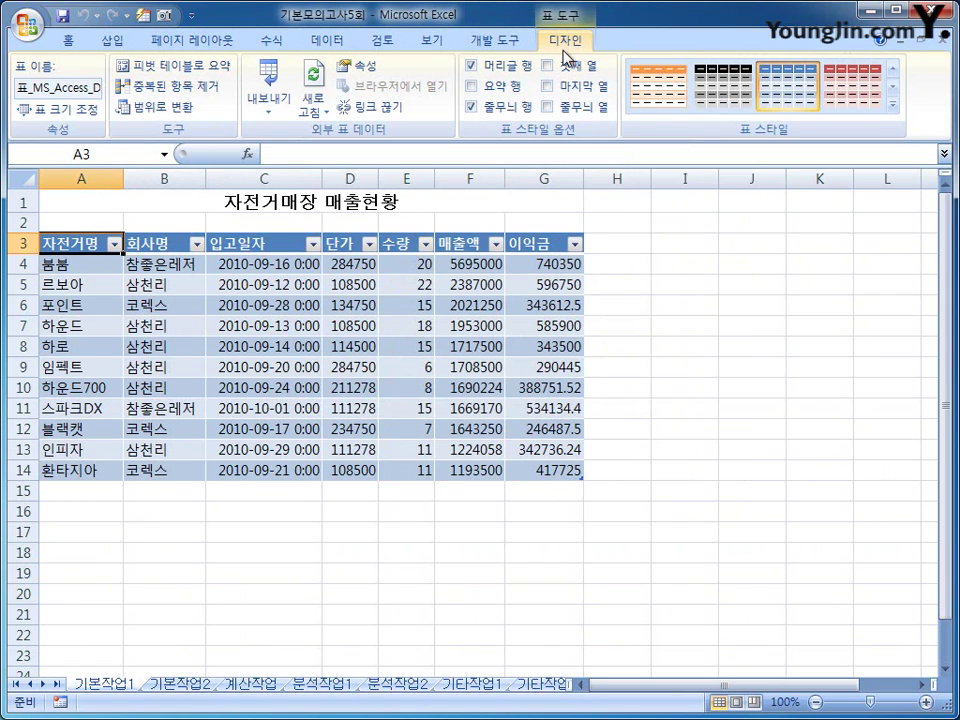
- Convert the imported table to a normal range, accepting removal of its query definition
{"action": "left_click", "coordinate": [184, 113]}
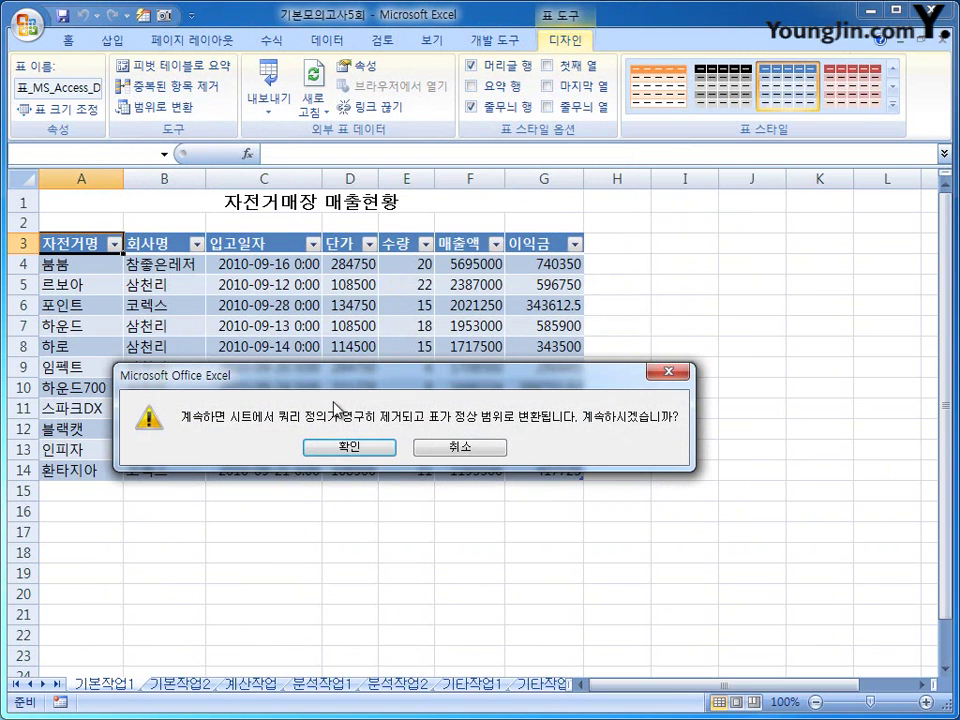
{"action": "left_click_drag", "start_coordinate": [349, 373], "coordinate": [360, 291]}
{"action": "left_click", "coordinate": [357, 366]}
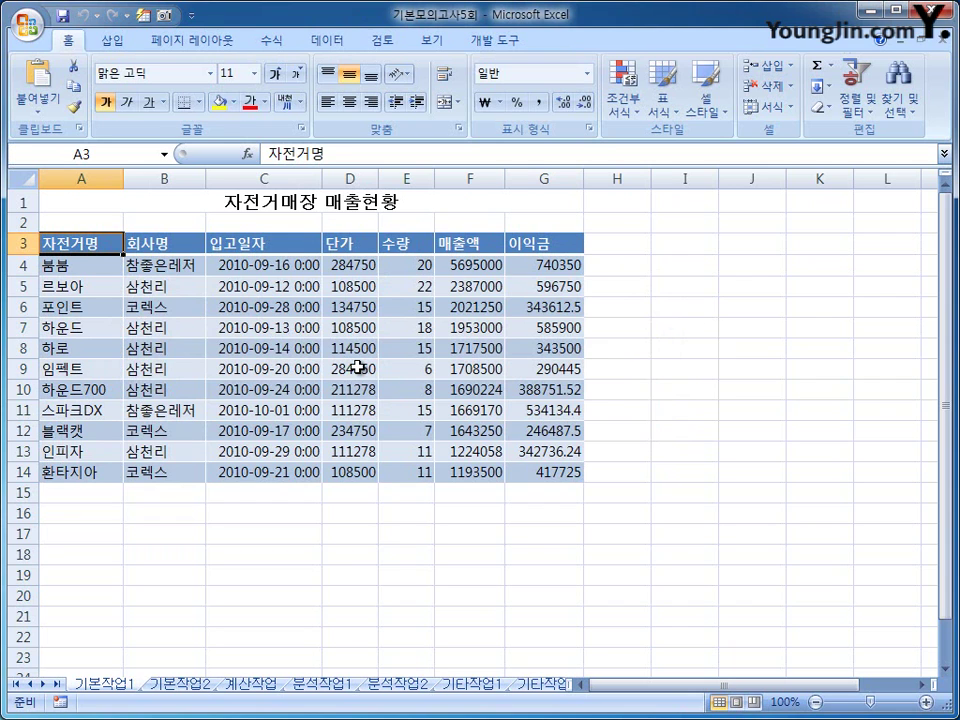
- On sheet 기본작업2, enter the criteria labels 최대 in A26 and 최소 in B26 below the data
{"action": "left_click", "coordinate": [178, 685]}
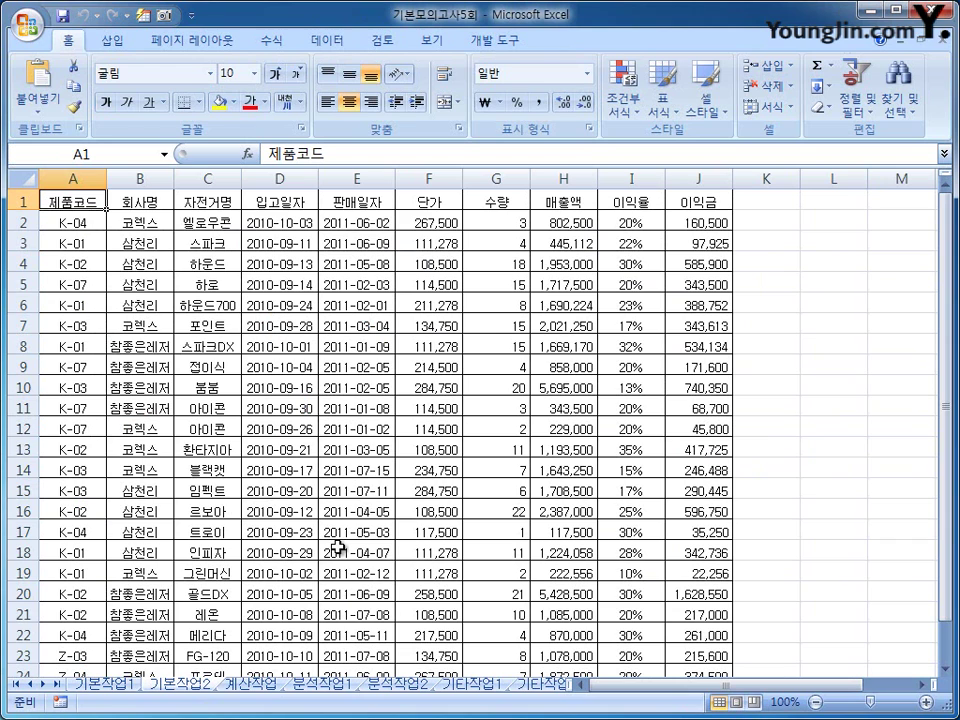
{"action": "scroll", "coordinate": [338, 547], "scroll_direction": "down", "scroll_amount": 5}
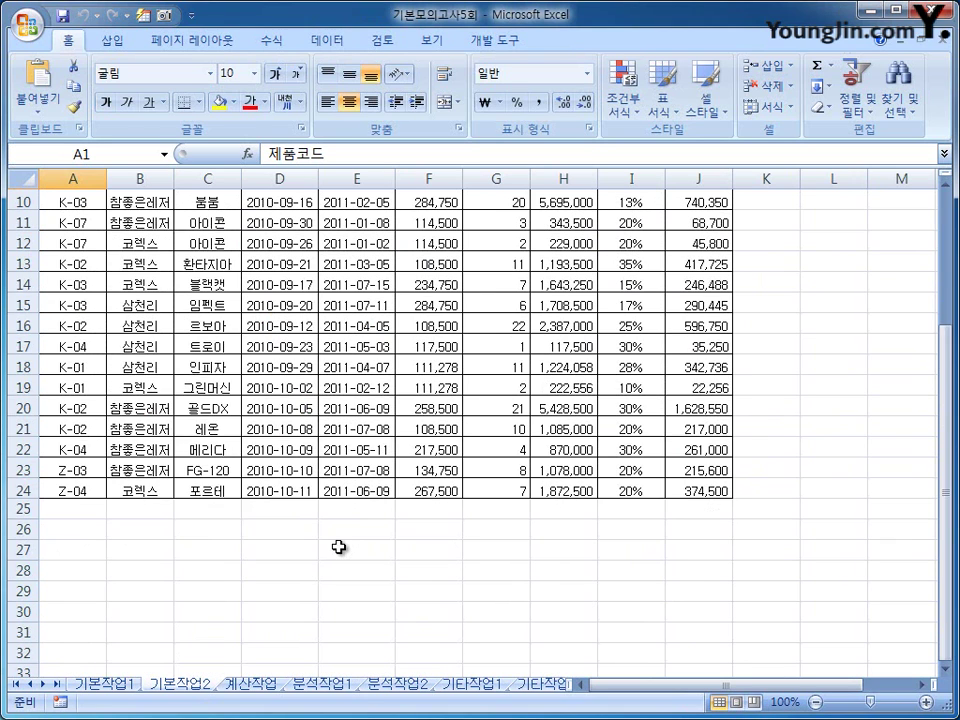
{"action": "left_click", "coordinate": [82, 404]}
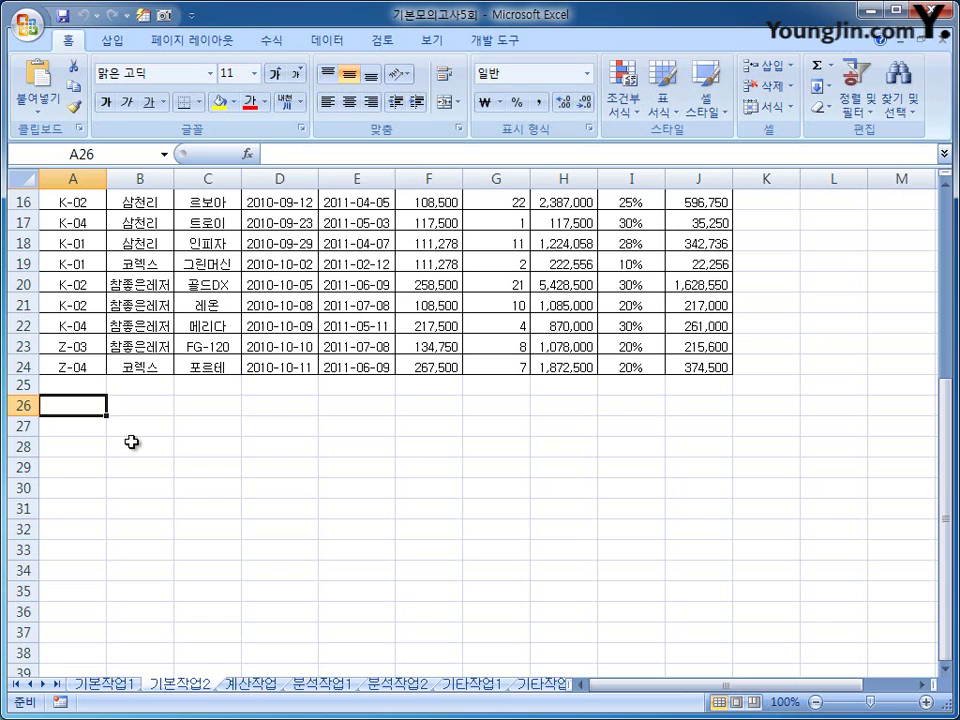
{"action": "type", "text": "초"}
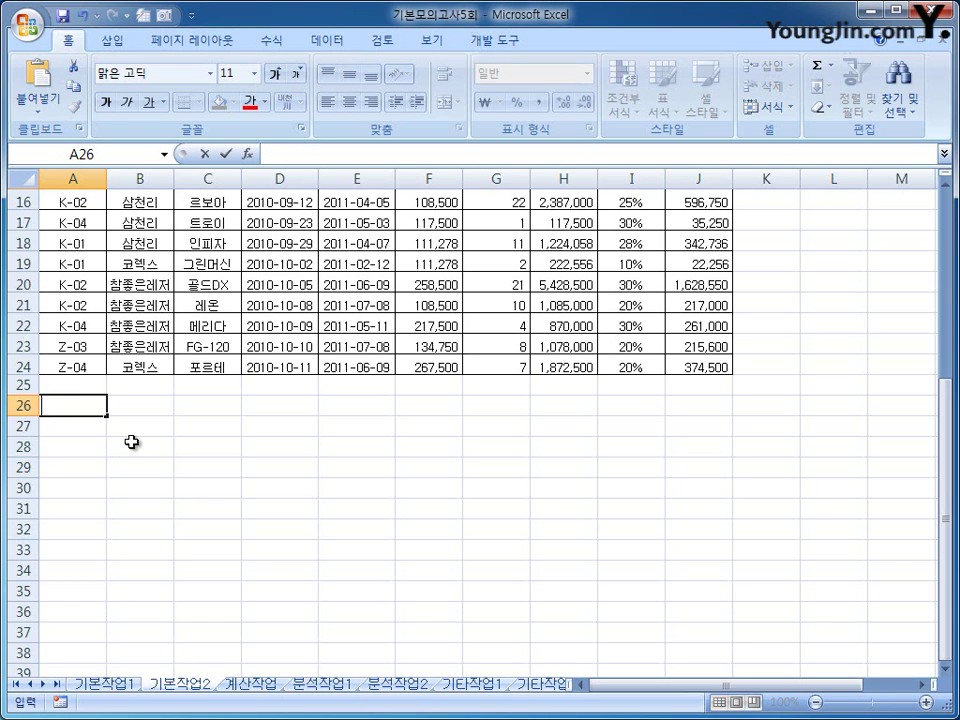
{"action": "type", "text": "대"}
{"action": "key", "text": "Tab"}
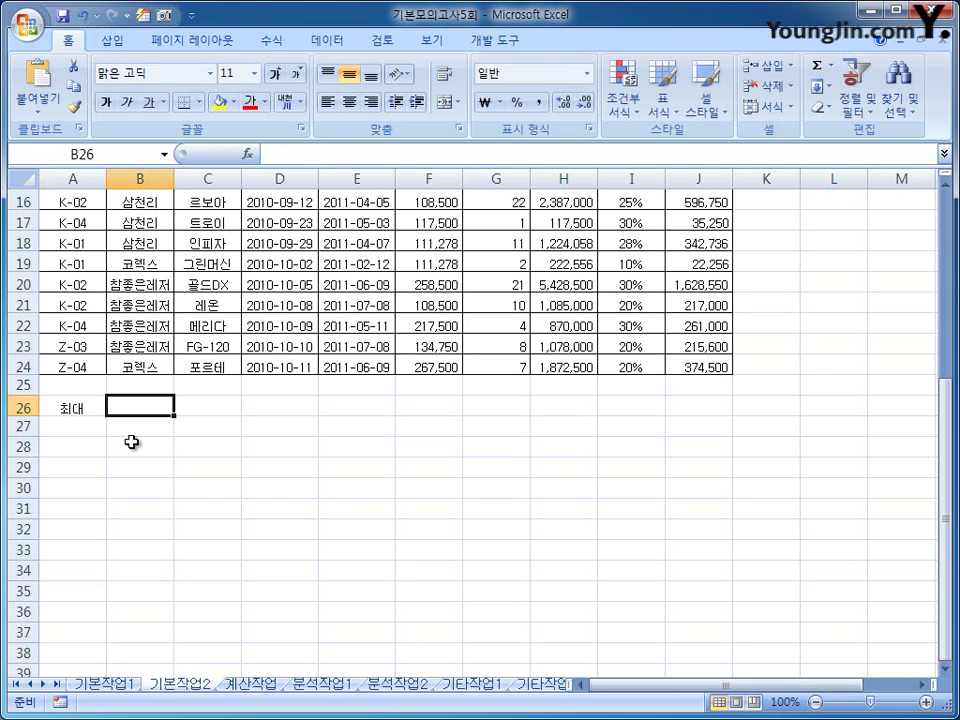
{"action": "type", "text": "최소"}
{"action": "key", "text": "Return"}
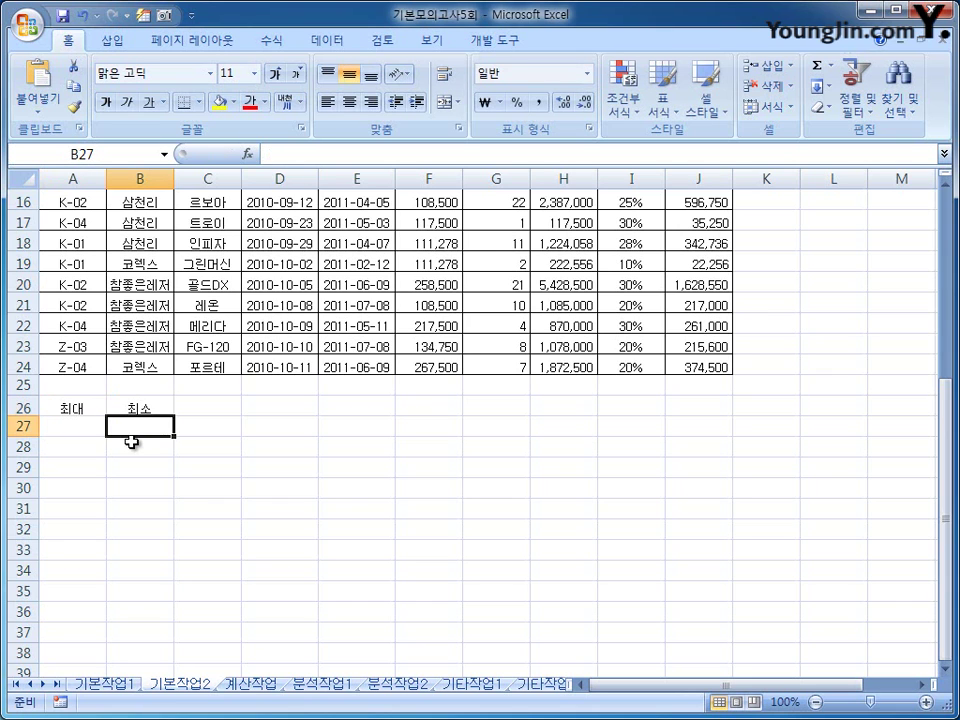
- Enter the maximum sales criterion =LARGE($H$2:$H$24,1)=H2 in cell A27
{"action": "left_click", "coordinate": [71, 426]}
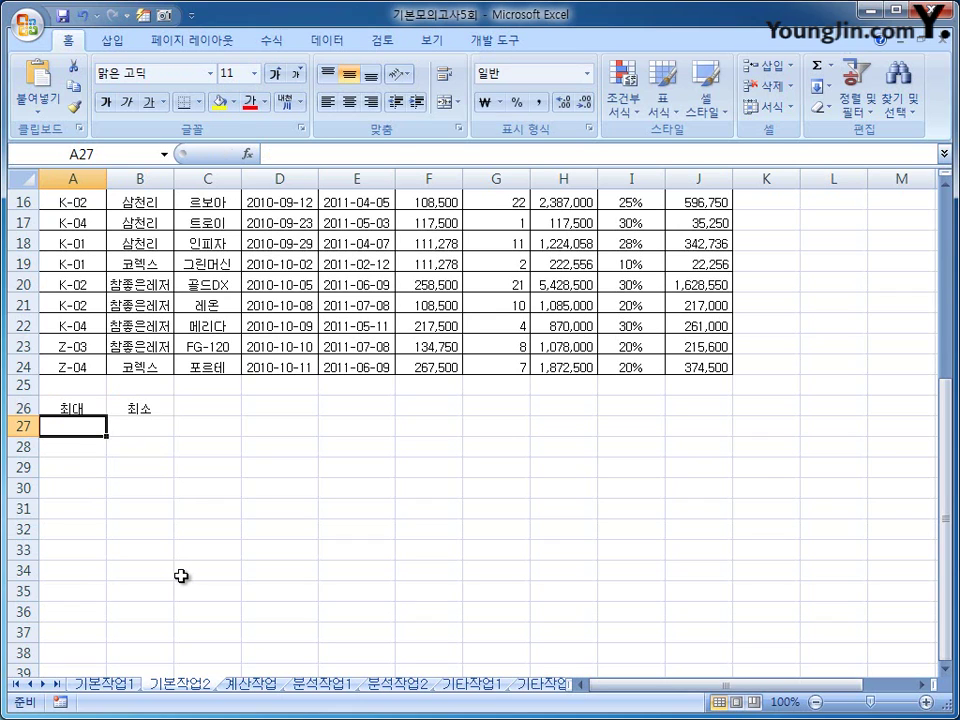
{"action": "type", "text": "="}
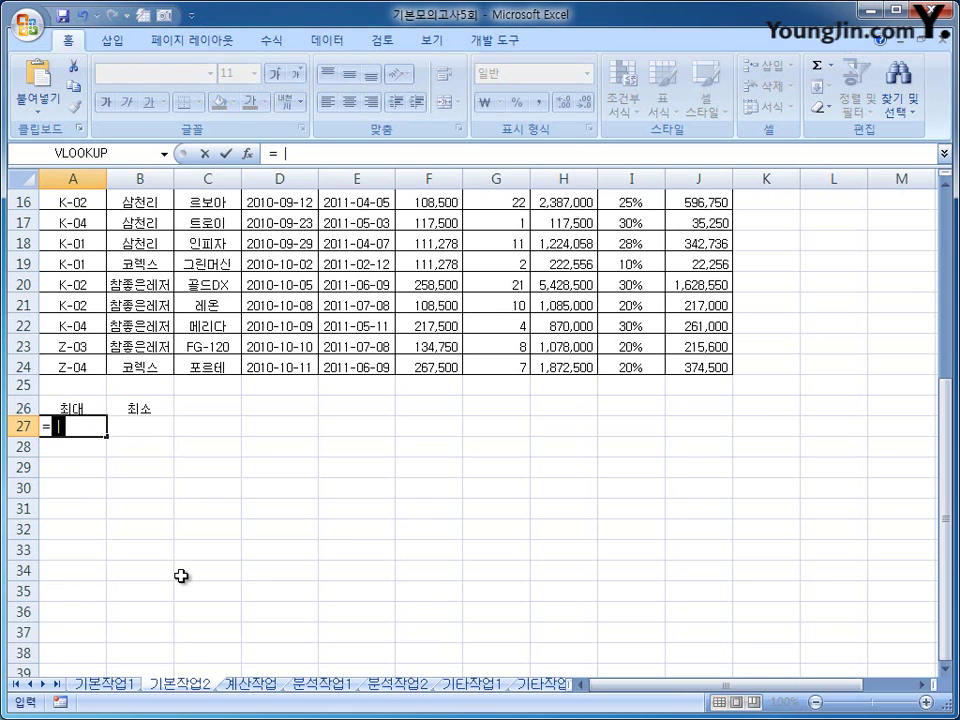
{"action": "type", "text": "lar"}
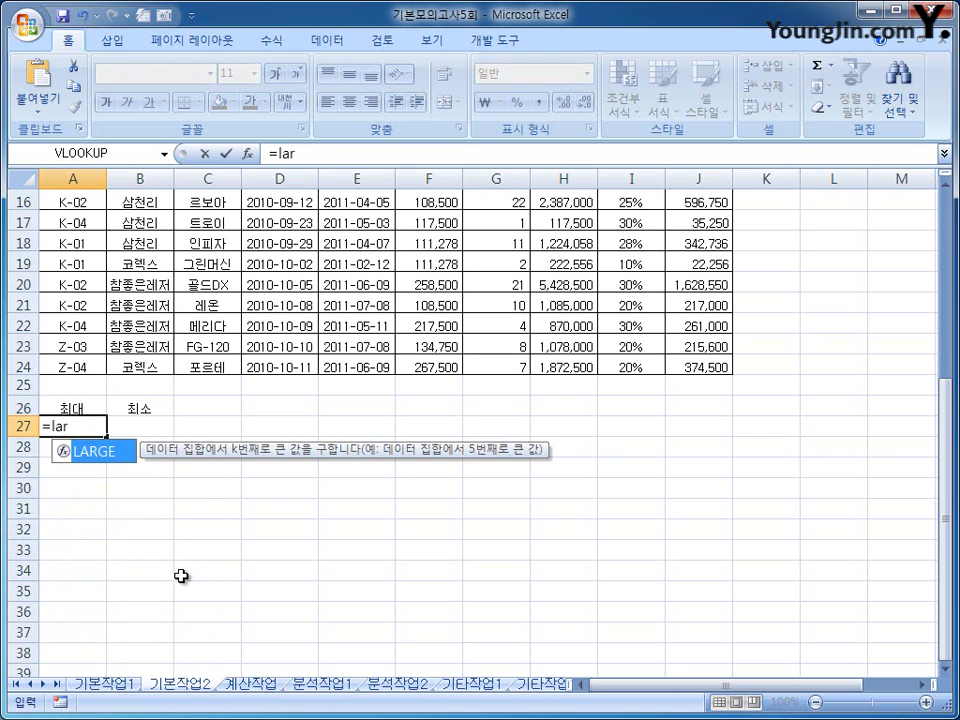
{"action": "key", "text": "Tab"}
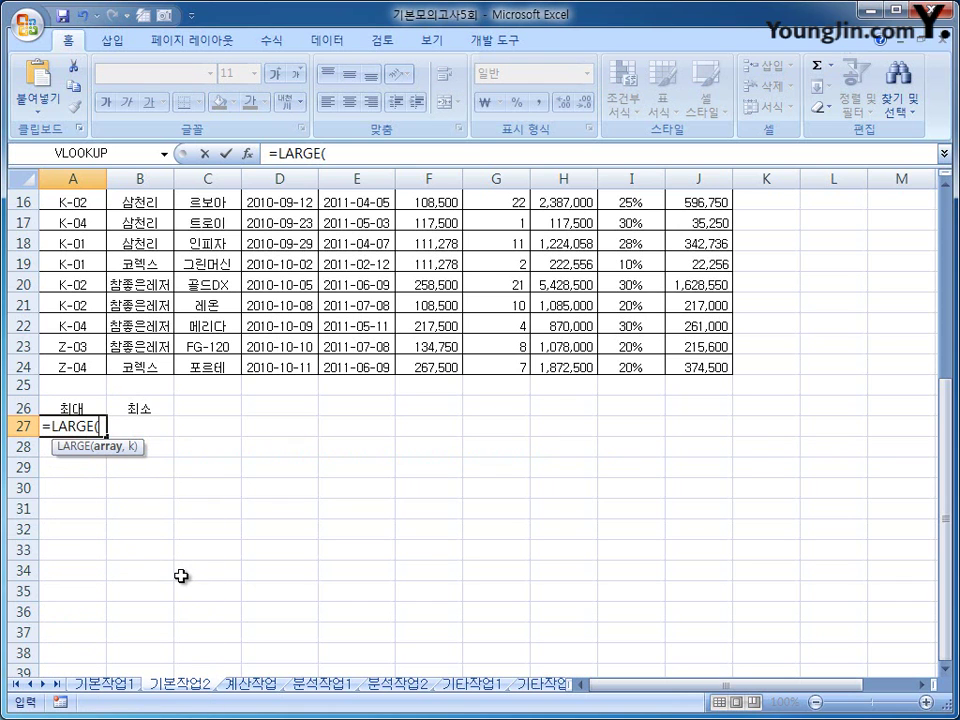
{"action": "scroll", "coordinate": [181, 576], "scroll_direction": "up", "scroll_amount": 5}
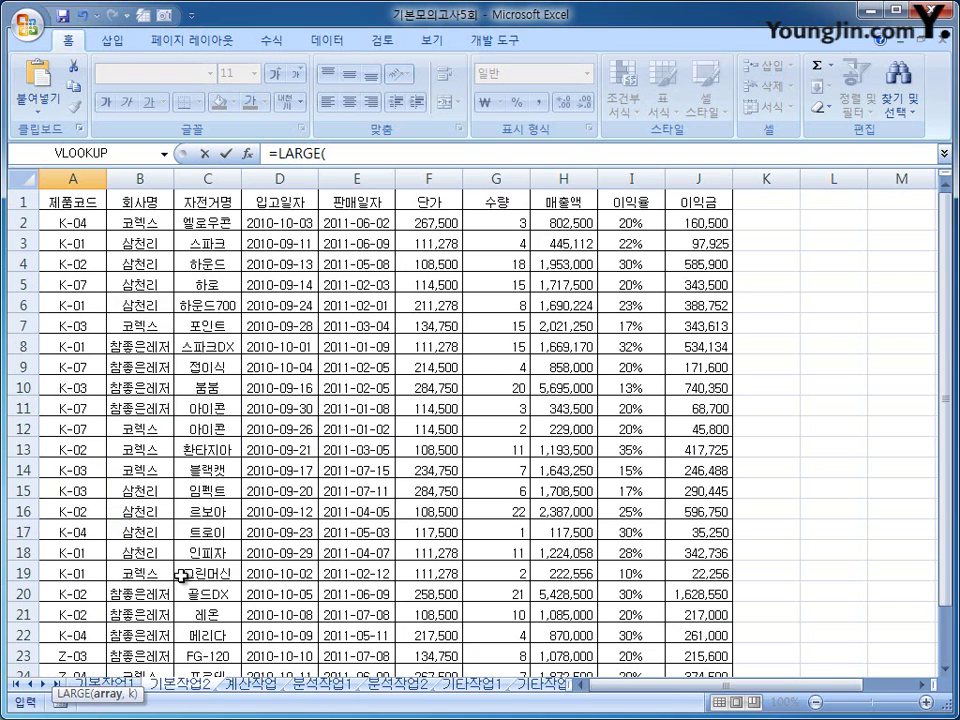
{"action": "left_click_drag", "start_coordinate": [558, 223], "coordinate": [557, 640]}
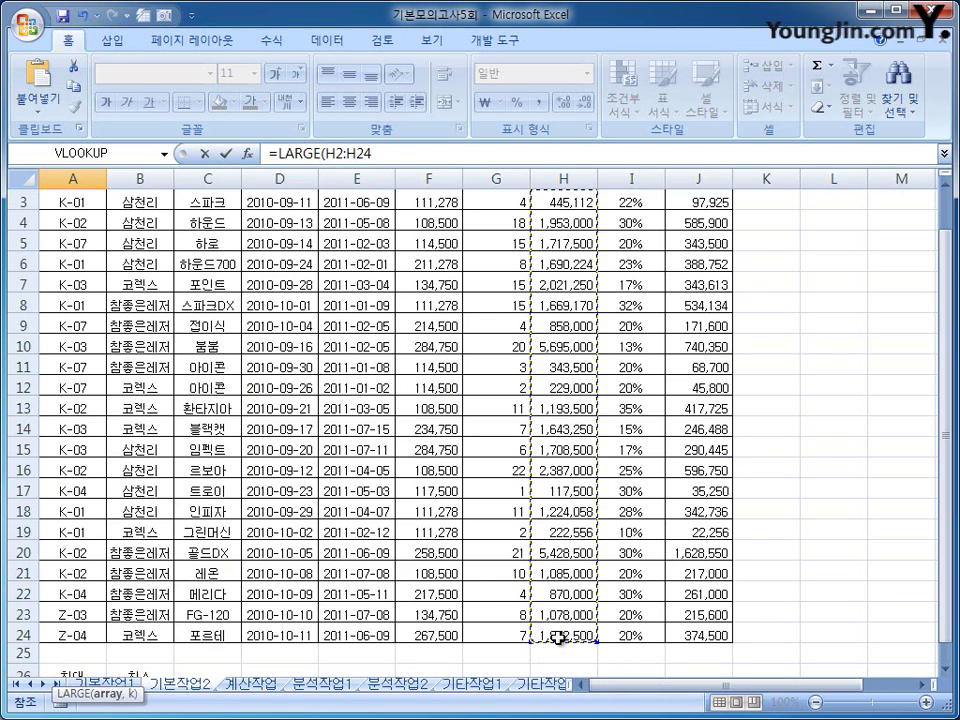
{"action": "key", "text": "F4"}
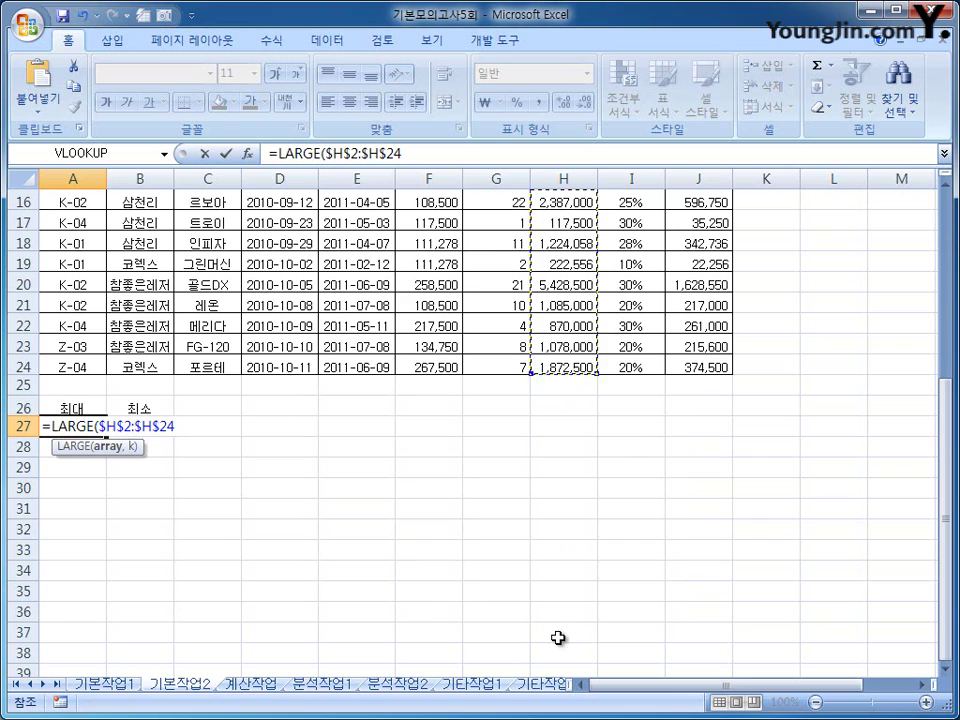
{"action": "type", "text": ","}
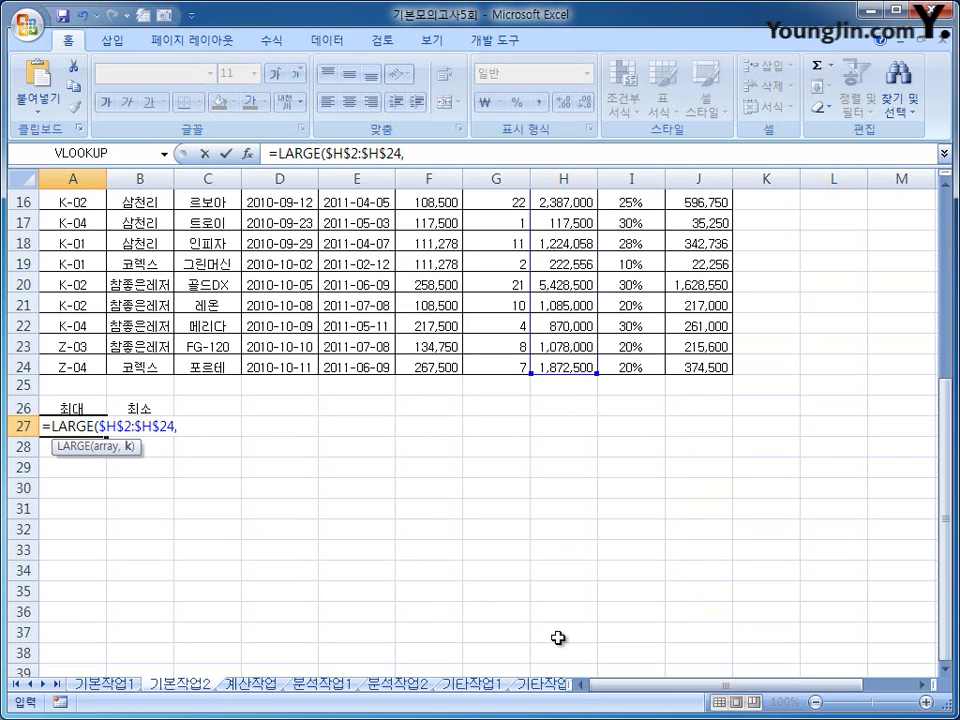
{"action": "type", "text": "1)="}
{"action": "scroll", "coordinate": [557, 637], "scroll_direction": "up", "scroll_amount": 5}
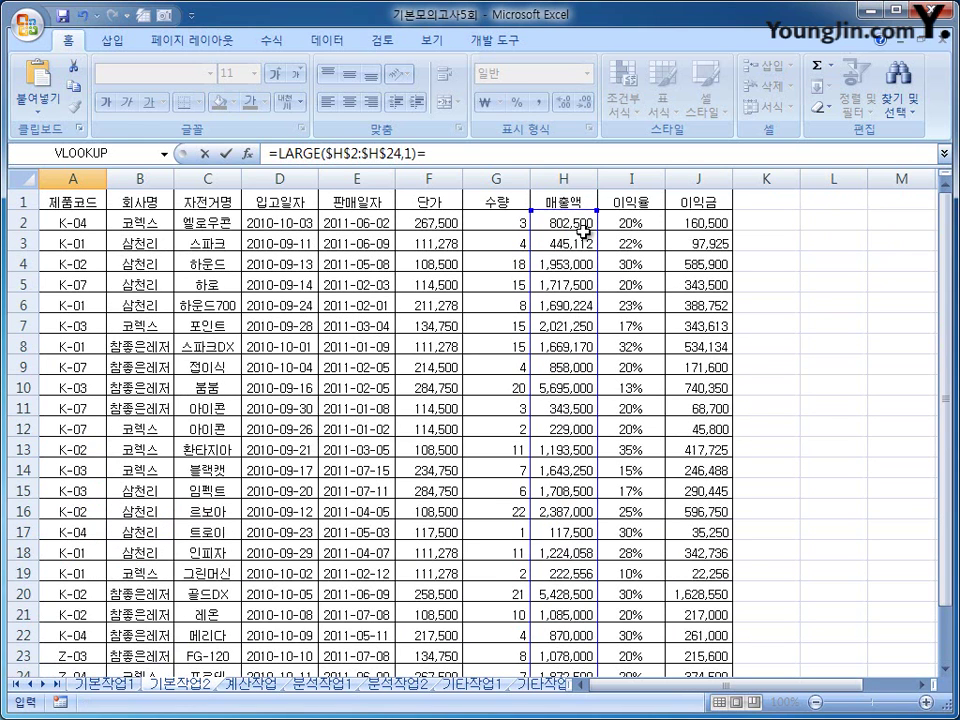
{"action": "left_click", "coordinate": [582, 216]}
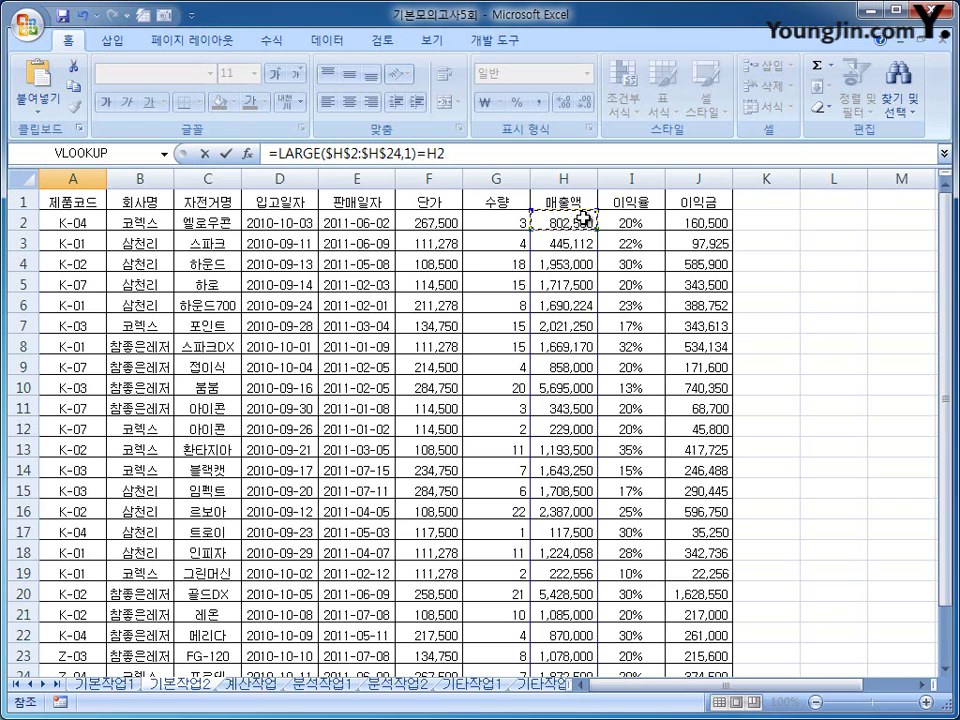
{"action": "key", "text": "Return"}
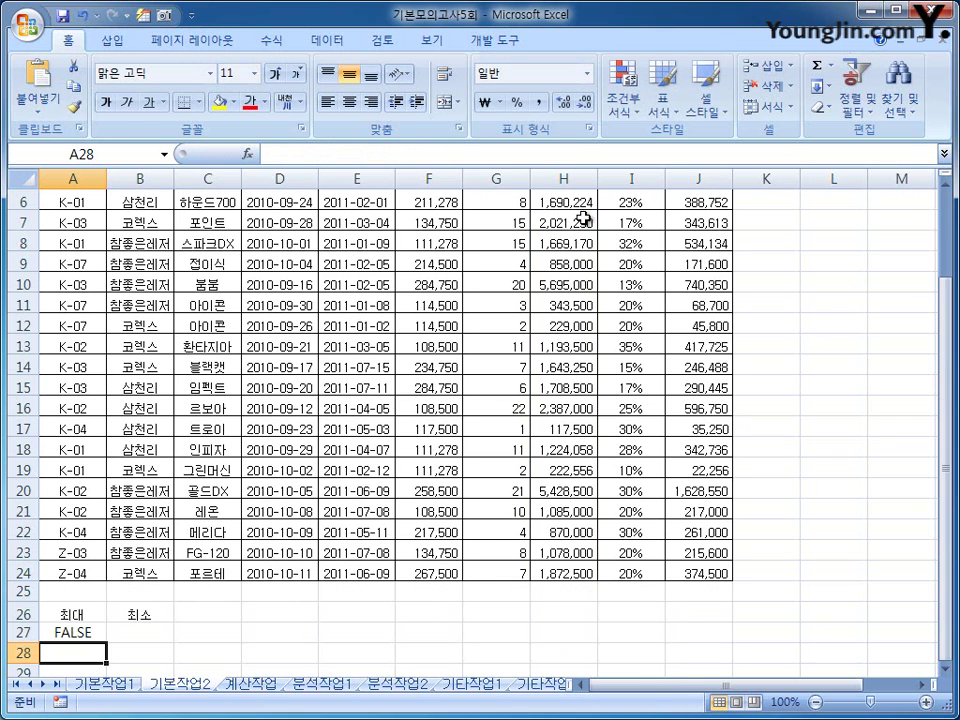
- Enter the minimum sales criterion =SMALL($H$2:$H$24,1)=H2 in cell B28
{"action": "scroll", "coordinate": [583, 218], "scroll_direction": "up", "scroll_amount": 2}
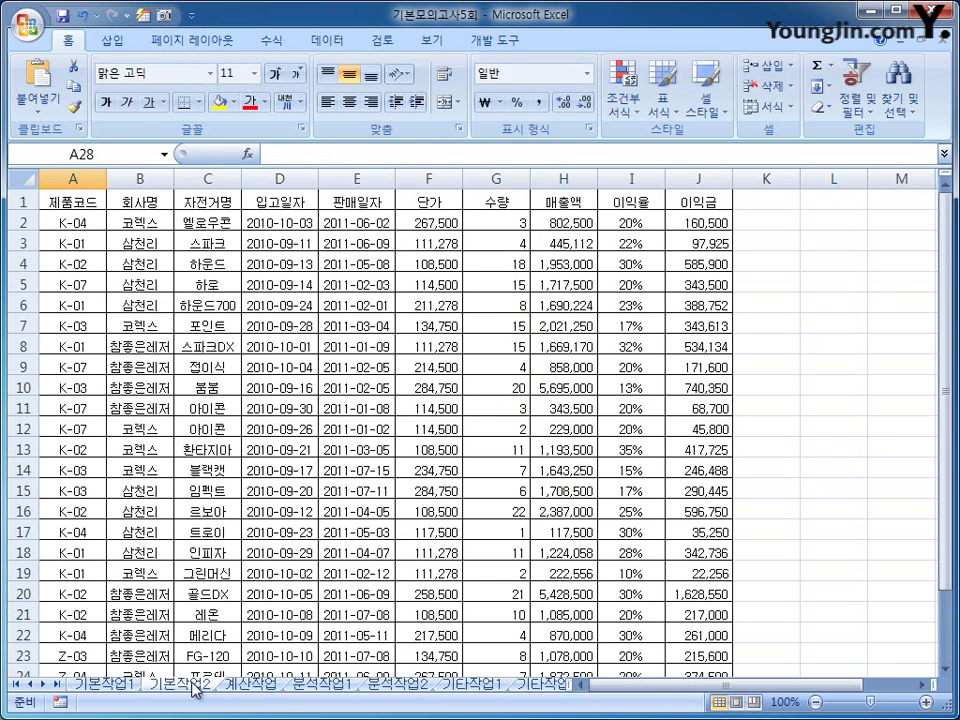
{"action": "scroll", "coordinate": [105, 647], "scroll_direction": "down", "scroll_amount": 2}
{"action": "left_click", "coordinate": [122, 635]}
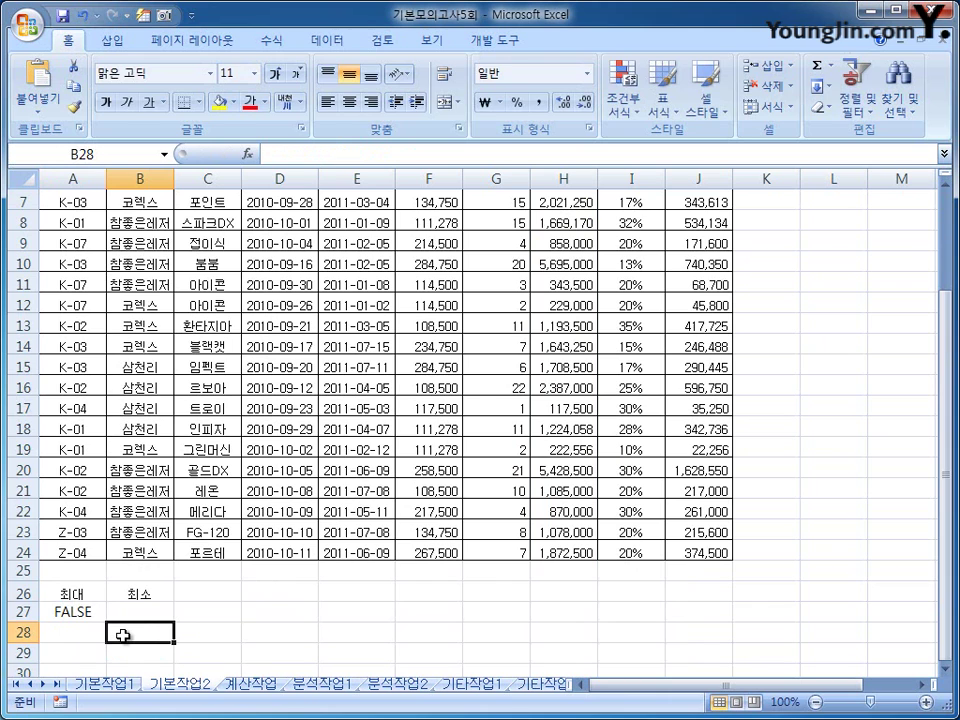
{"action": "type", "text": "=sm"}
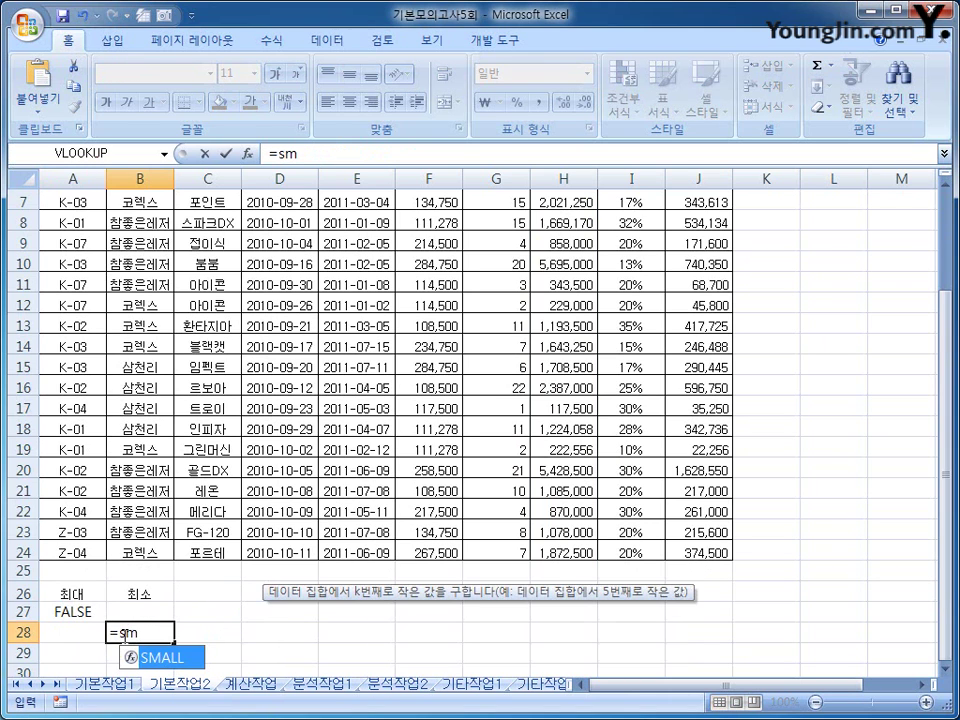
{"action": "key", "text": "Tab"}
{"action": "scroll", "coordinate": [519, 478], "scroll_direction": "up", "scroll_amount": 2}
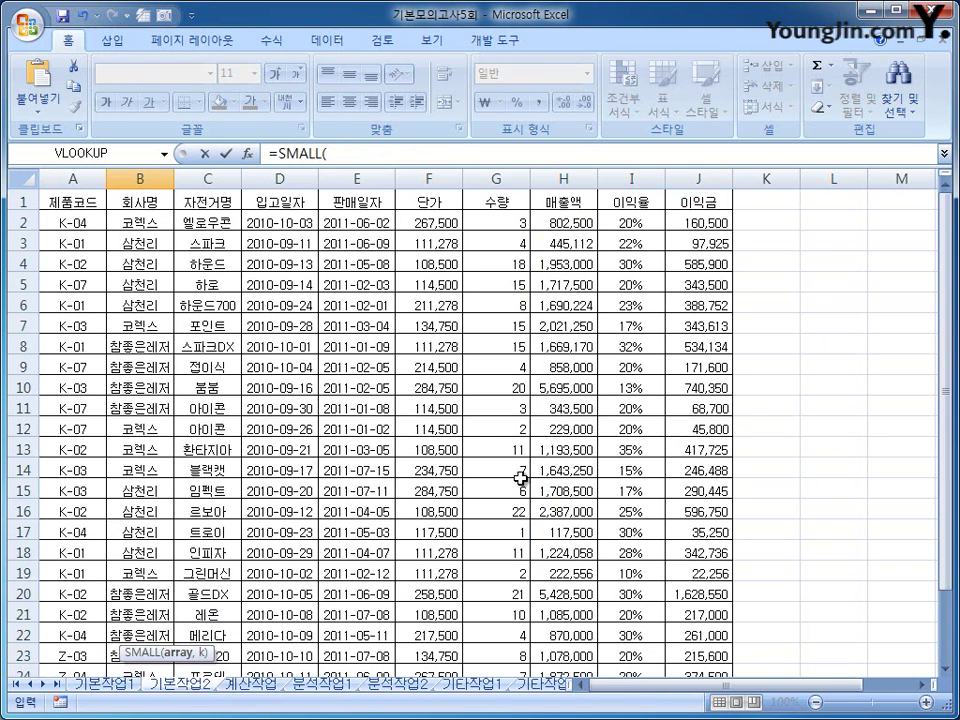
{"action": "left_click_drag", "start_coordinate": [566, 221], "coordinate": [567, 638]}
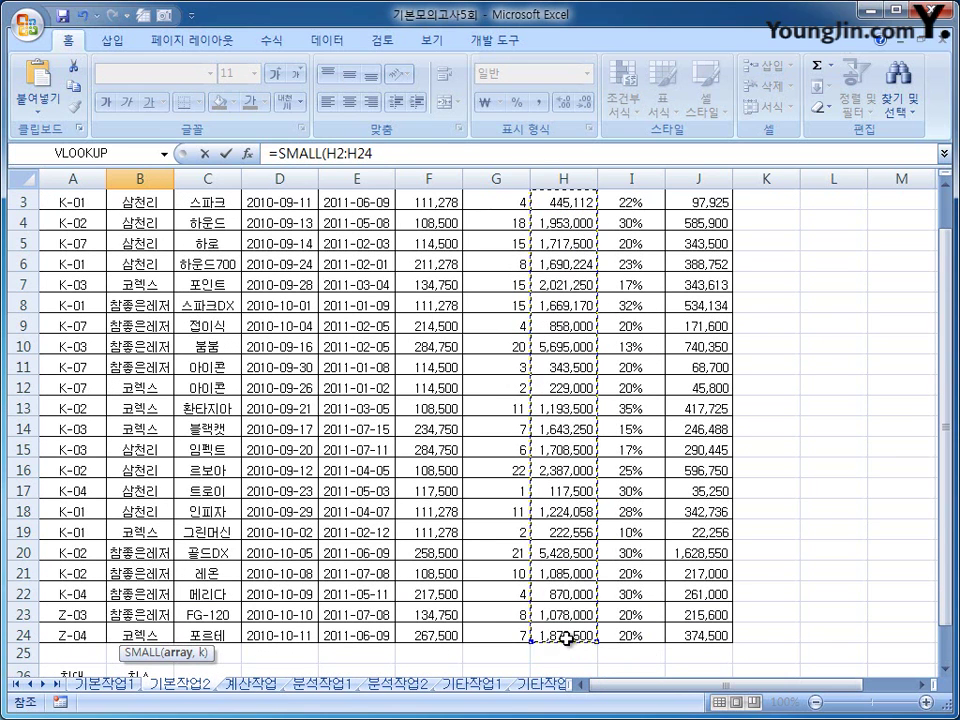
{"action": "key", "text": "F4"}
{"action": "type", "text": ","}
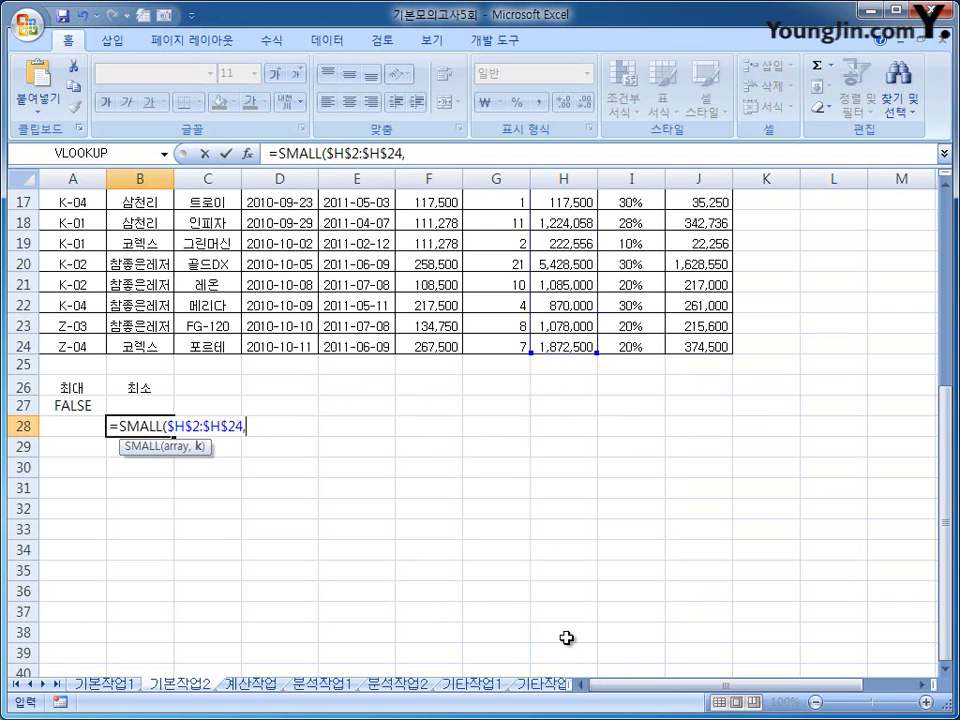
{"action": "type", "text": "1)="}
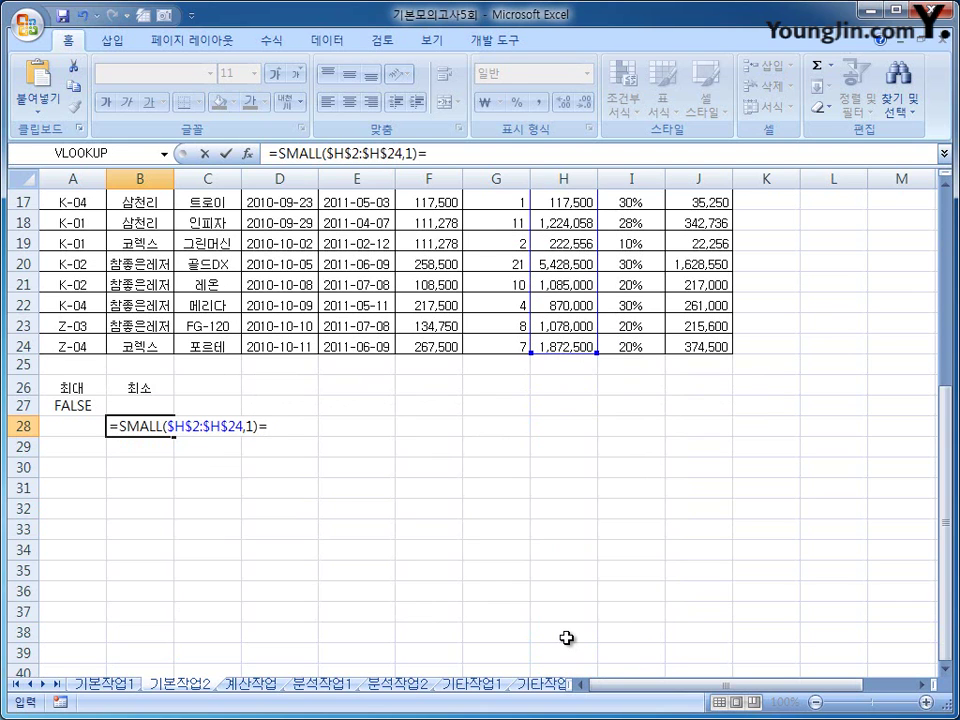
{"action": "scroll", "coordinate": [566, 638], "scroll_direction": "up", "scroll_amount": 5}
{"action": "left_click", "coordinate": [564, 224]}
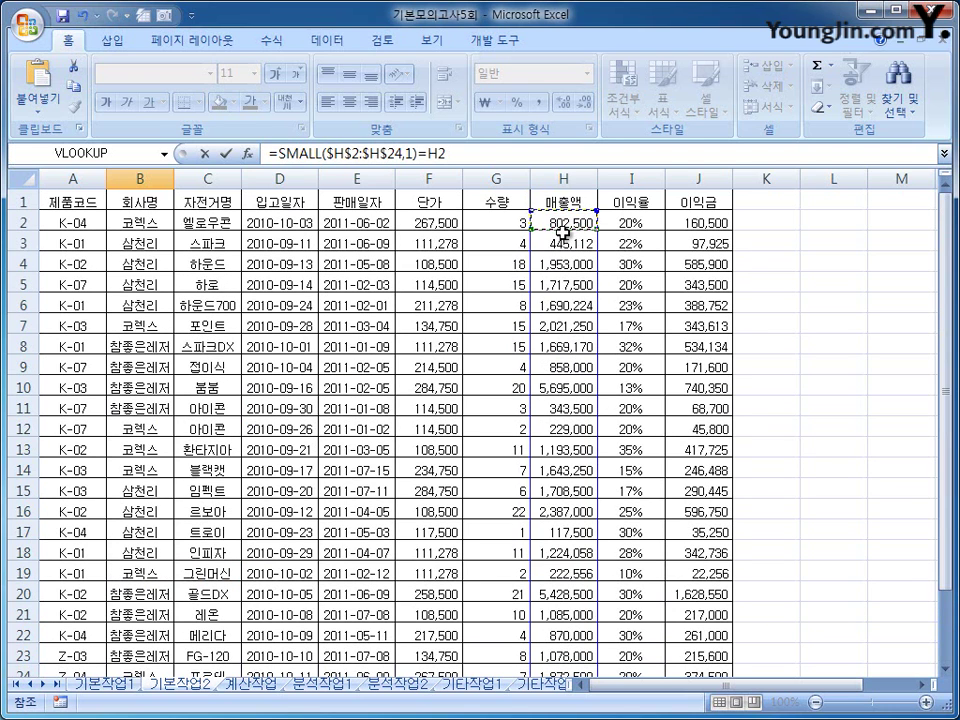
{"action": "key", "text": "Return"}
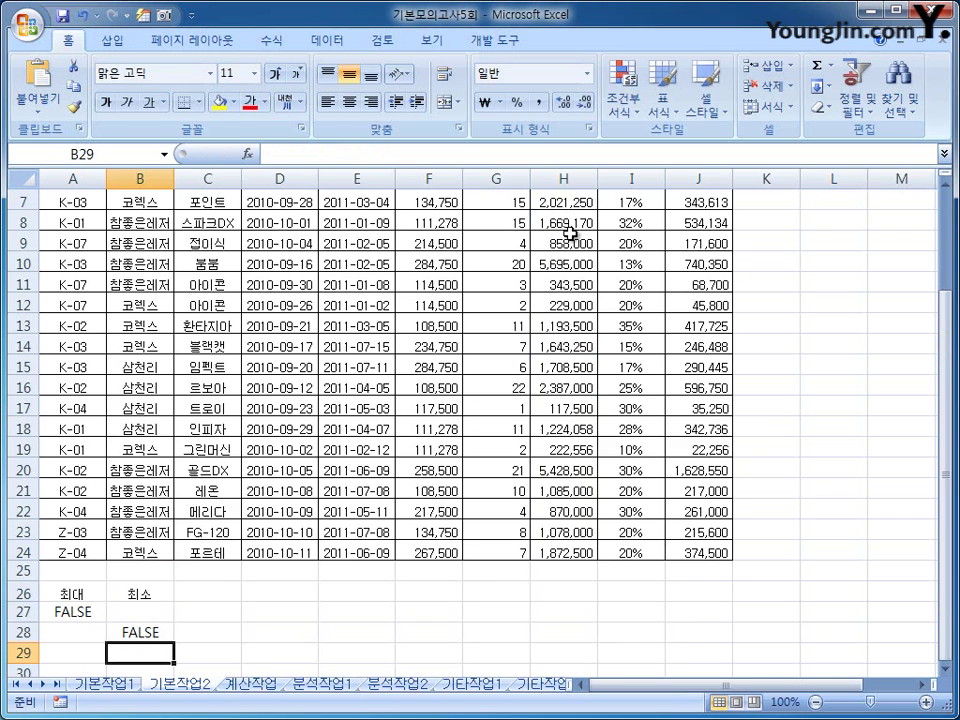
- Copy the headers 회사명, 자전거명 and 매출액 from row 1 and paste them starting at A30
{"action": "scroll", "coordinate": [47, 546], "scroll_direction": "down", "scroll_amount": 2}
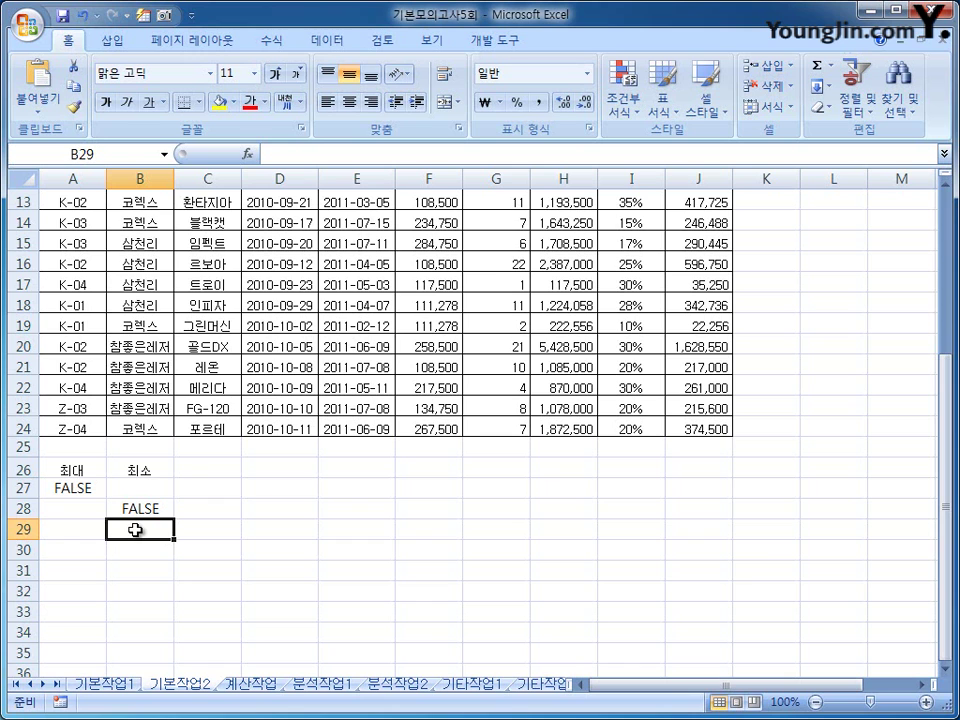
{"action": "scroll", "coordinate": [135, 530], "scroll_direction": "up", "scroll_amount": 4}
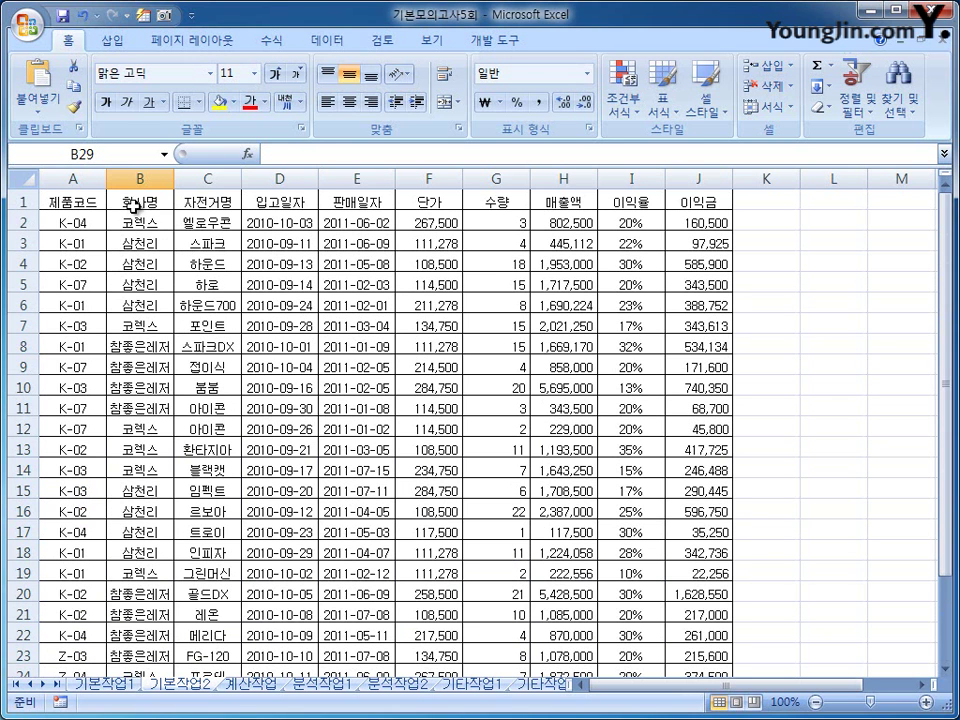
{"action": "left_click", "coordinate": [135, 202]}
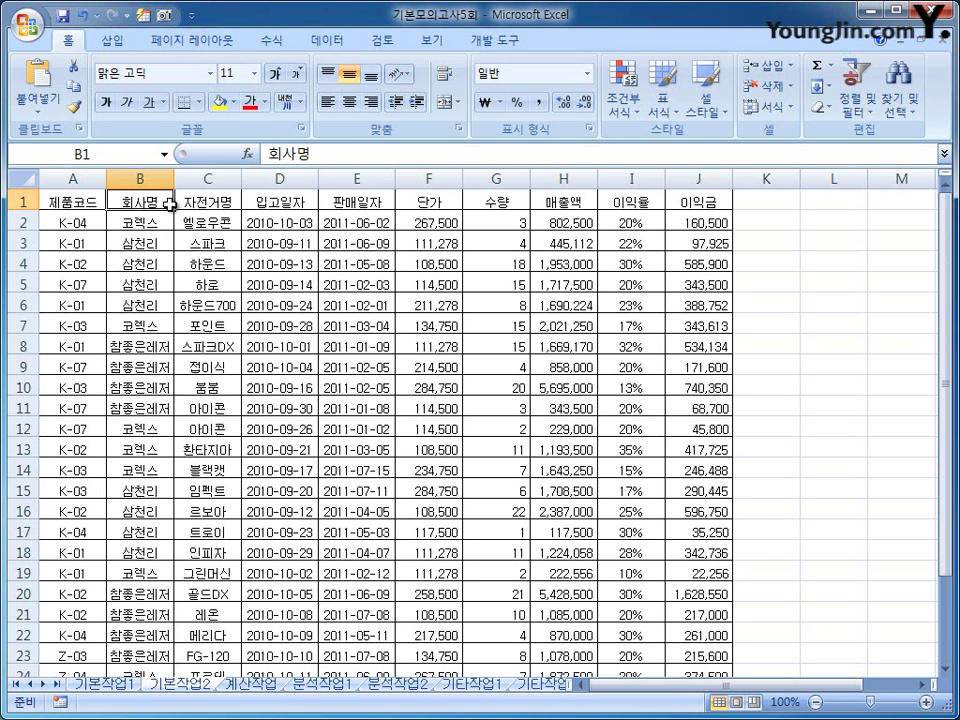
{"action": "left_click_drag", "start_coordinate": [135, 202], "coordinate": [208, 202]}
{"action": "left_click", "coordinate": [566, 198], "text": "ctrl"}
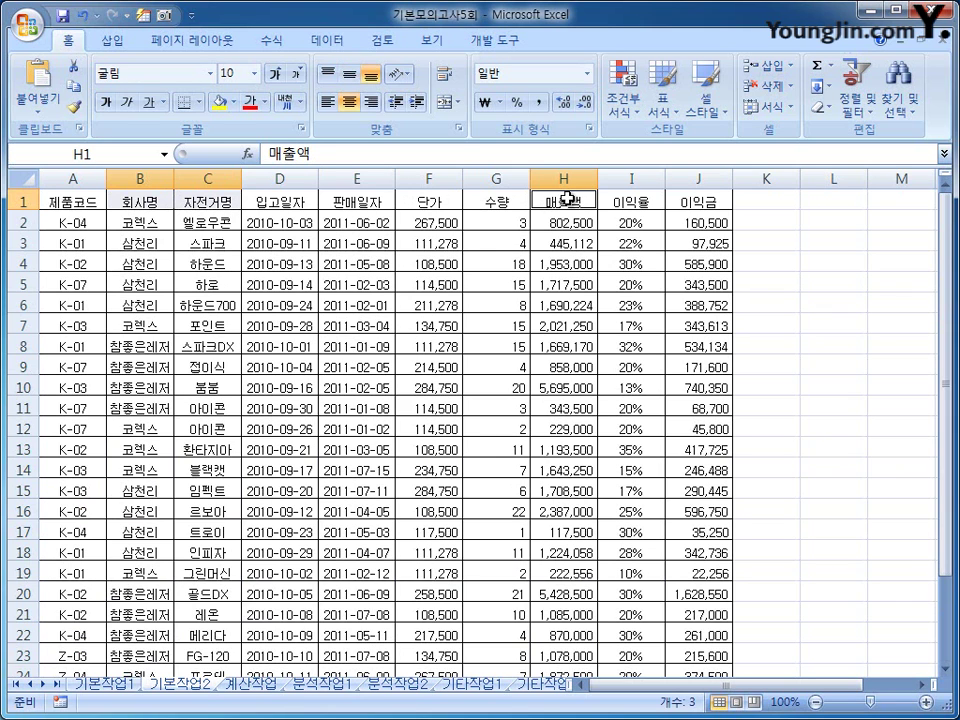
{"action": "key", "text": "ctrl+c"}
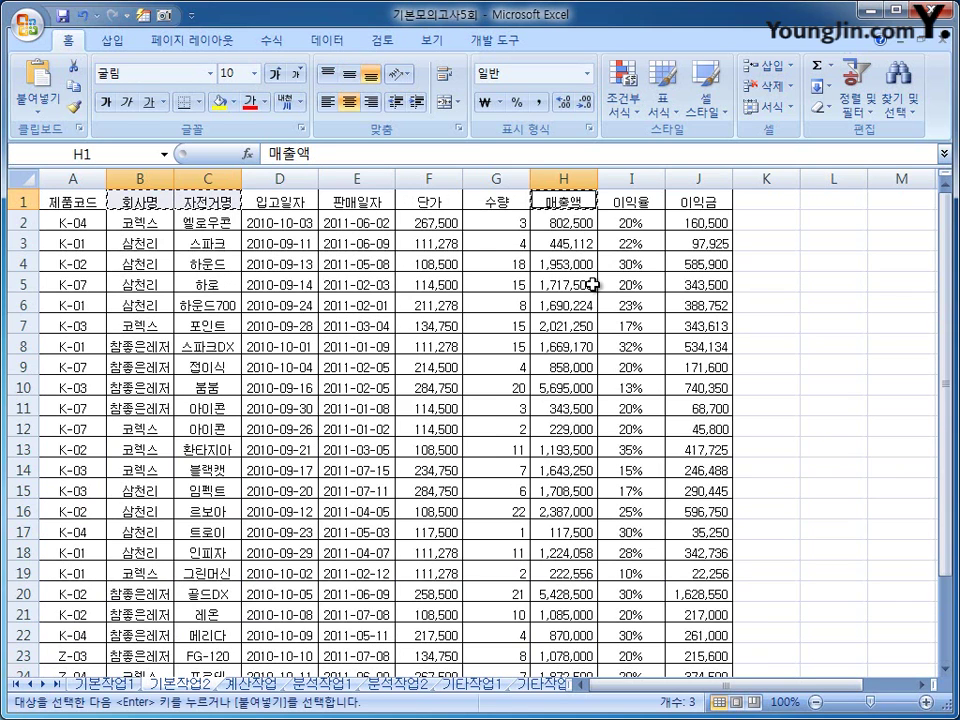
{"action": "scroll", "coordinate": [589, 281], "scroll_direction": "down", "scroll_amount": 7}
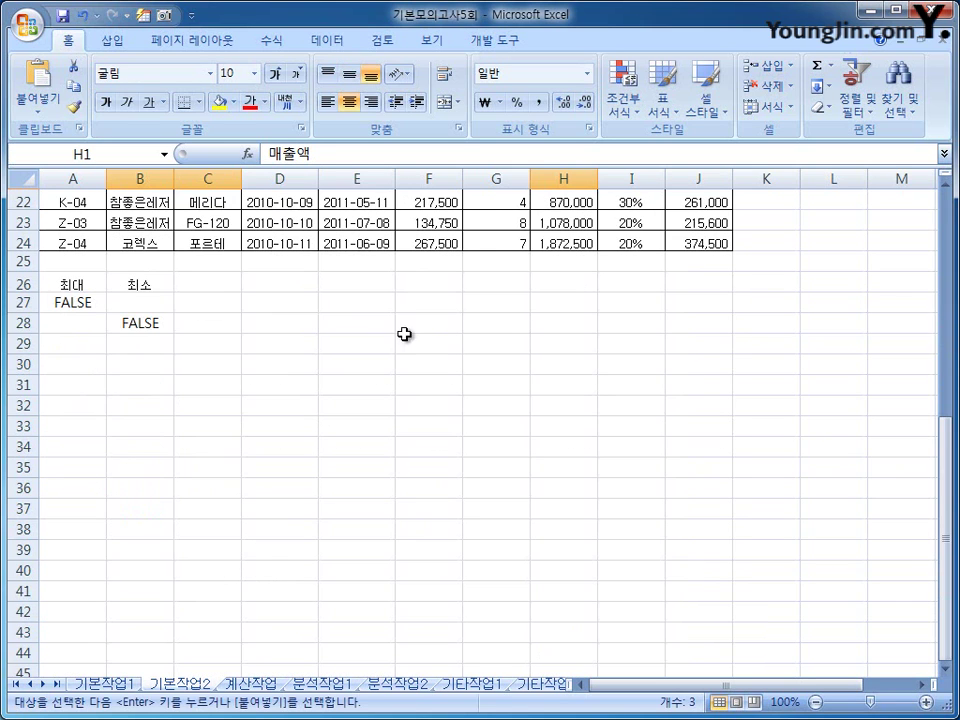
{"action": "left_click", "coordinate": [65, 369]}
{"action": "key", "text": "ctrl+v"}
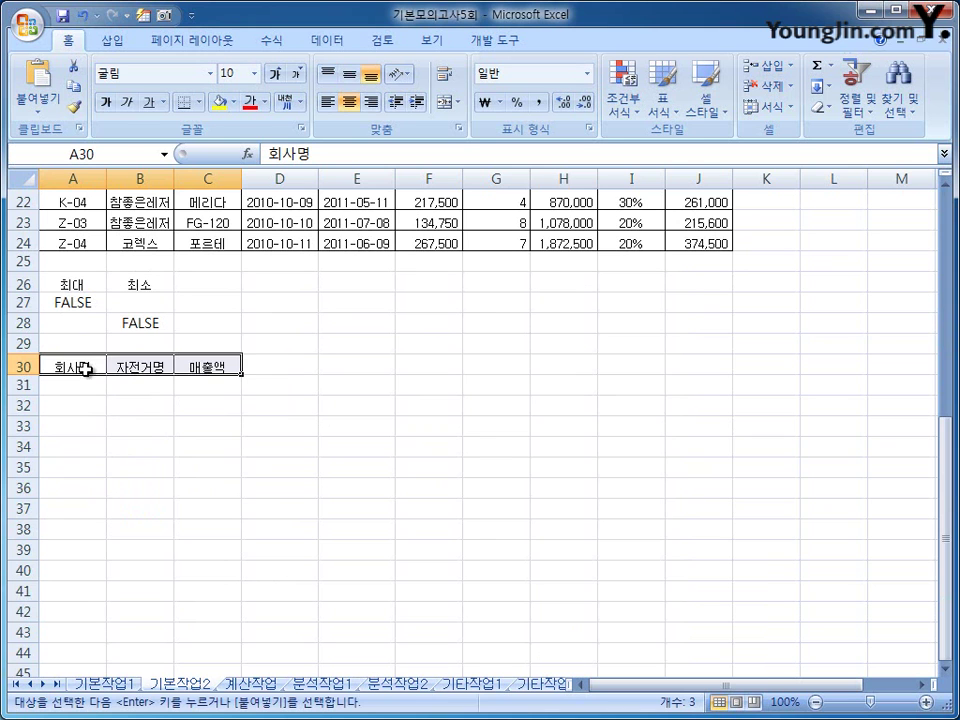
{"action": "left_click", "coordinate": [86, 369]}
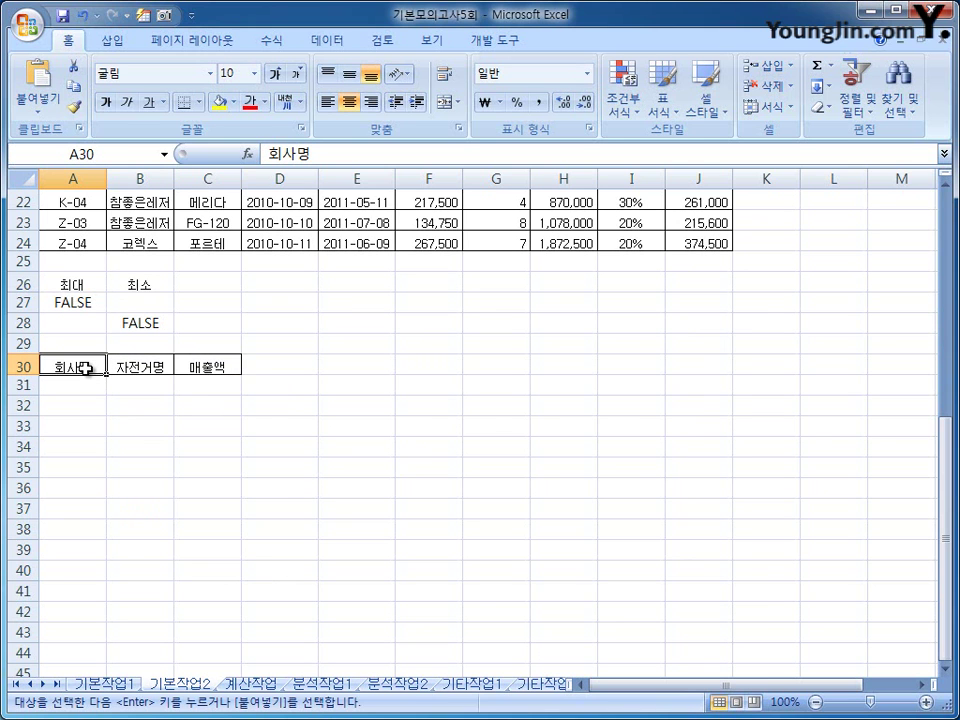
- Open an Advanced Filter on the data range A1:J24 and set the criteria range to A26:B28
{"action": "scroll", "coordinate": [86, 369], "scroll_direction": "up", "scroll_amount": 7}
{"action": "left_click", "coordinate": [233, 306]}
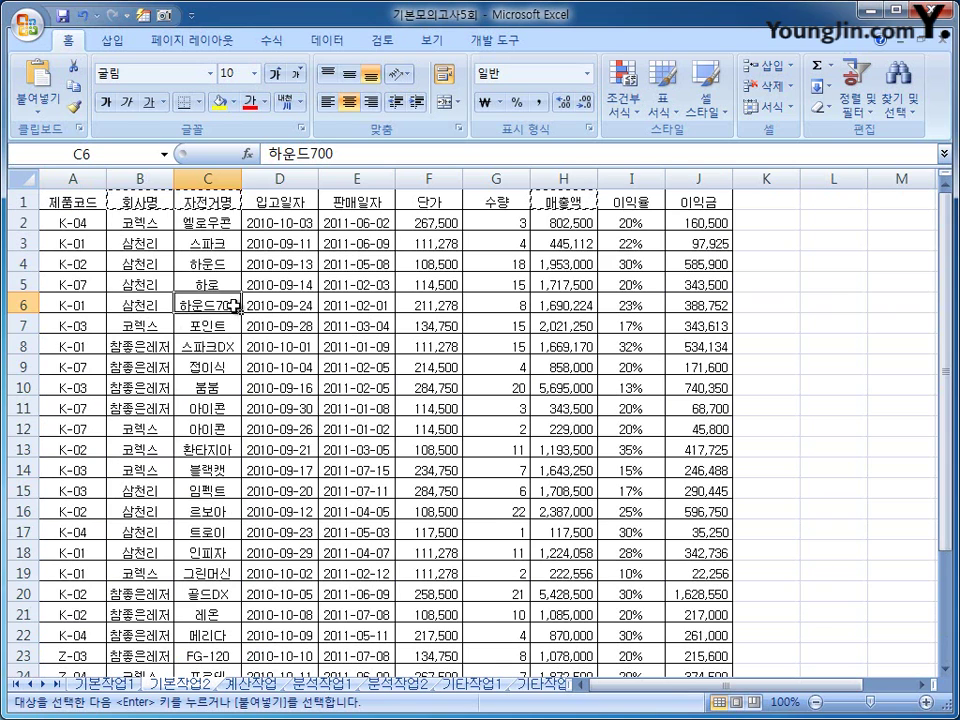
{"action": "left_click", "coordinate": [345, 40]}
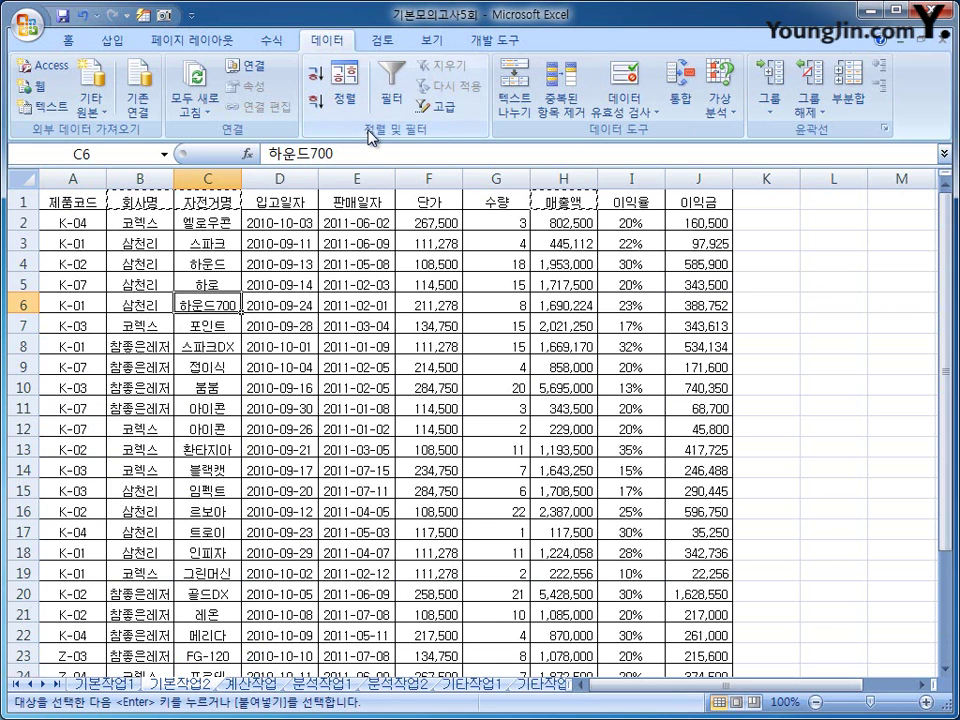
{"action": "left_click", "coordinate": [433, 105]}
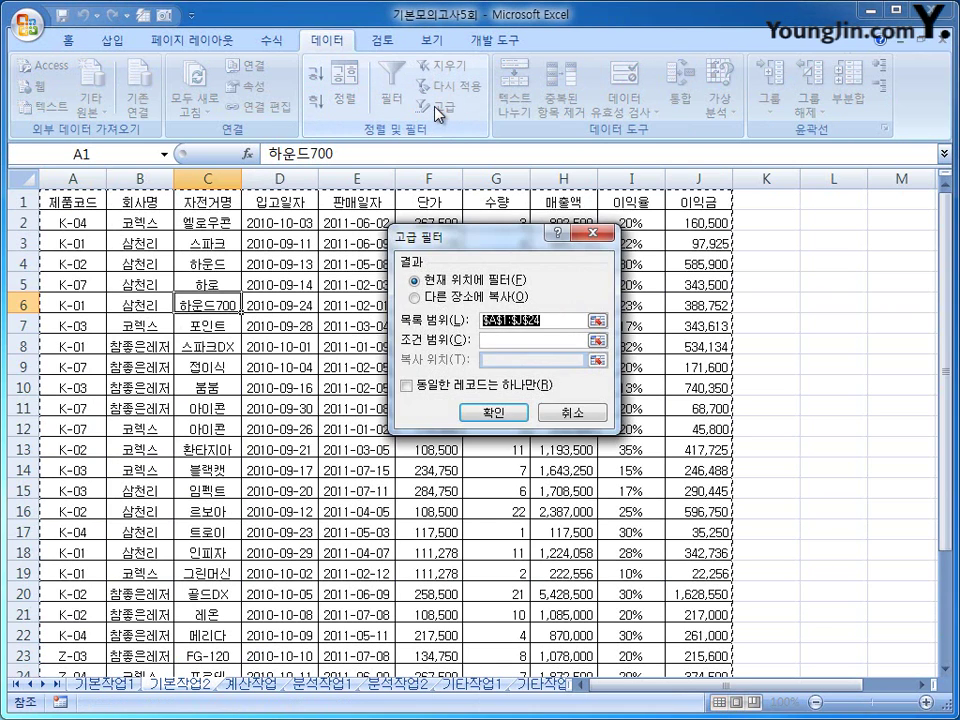
{"action": "left_click", "coordinate": [494, 340]}
{"action": "scroll", "coordinate": [505, 370], "scroll_direction": "down", "scroll_amount": 4}
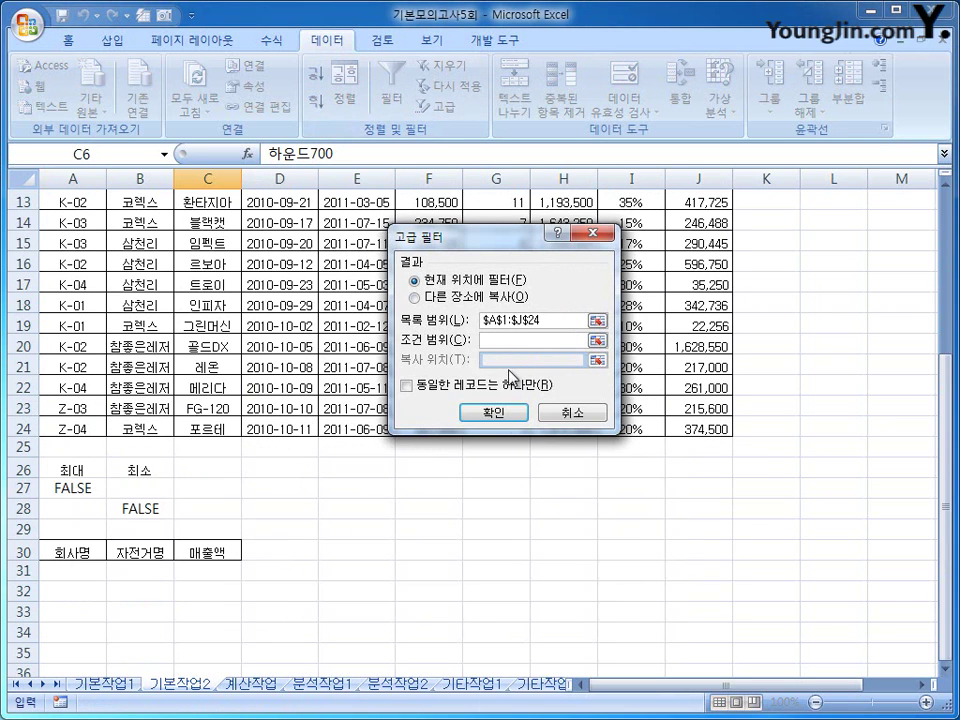
{"action": "left_click_drag", "start_coordinate": [73, 465], "coordinate": [122, 511]}
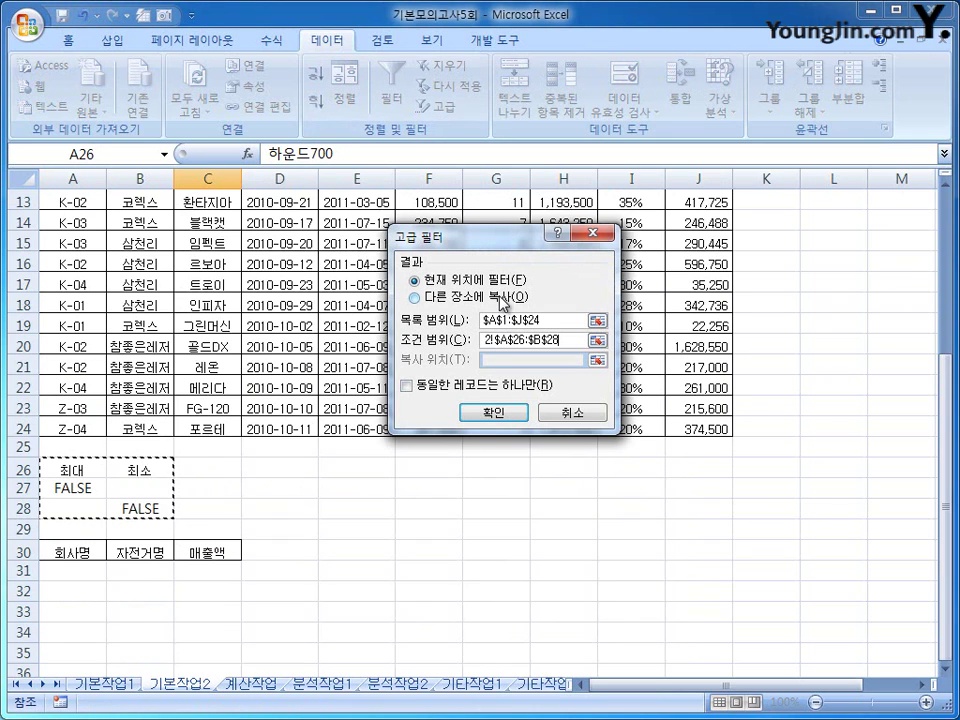
- Set the filter to copy to another location with the headers A30:C30 as destination, and run it
{"action": "left_click", "coordinate": [414, 297]}
{"action": "left_click", "coordinate": [530, 360]}
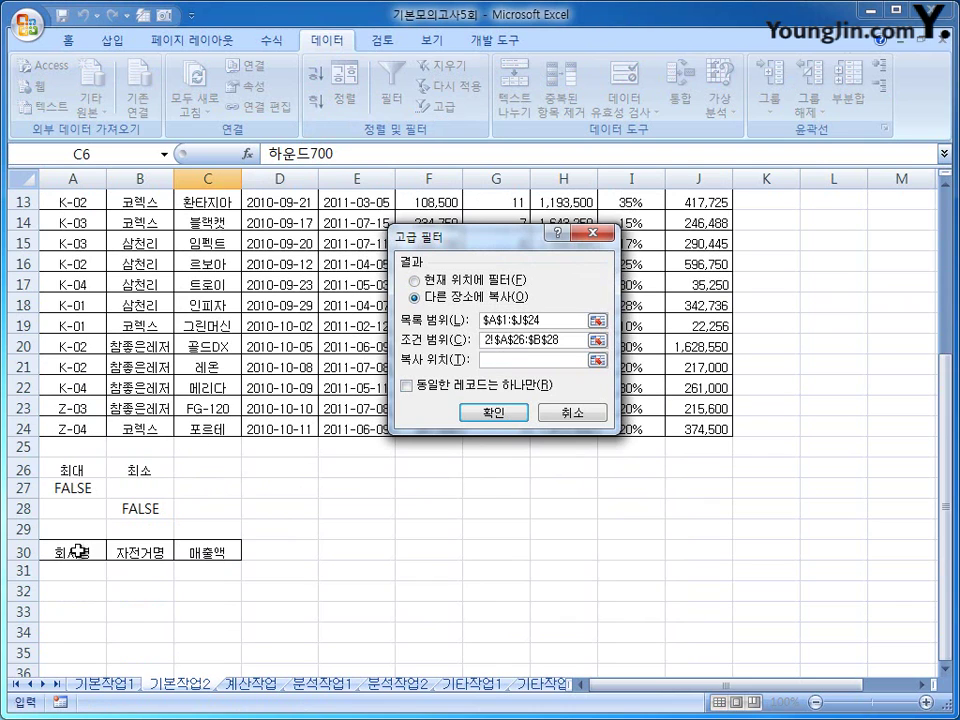
{"action": "left_click_drag", "start_coordinate": [72, 552], "coordinate": [199, 549]}
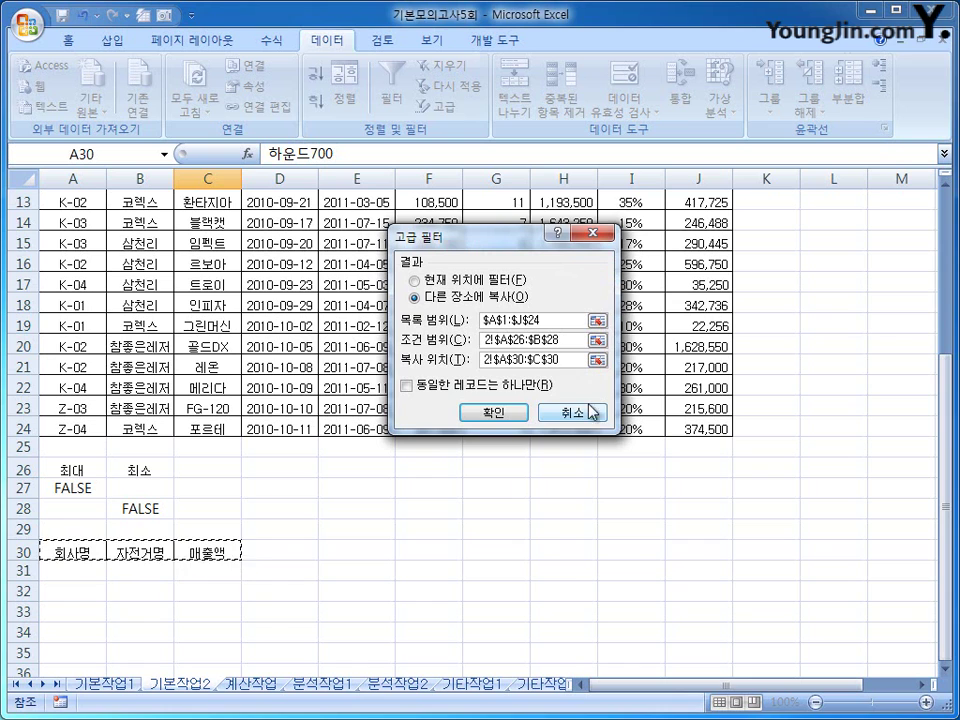
{"action": "left_click", "coordinate": [512, 413]}
{"action": "scroll", "coordinate": [514, 415], "scroll_direction": "down", "scroll_amount": 3}
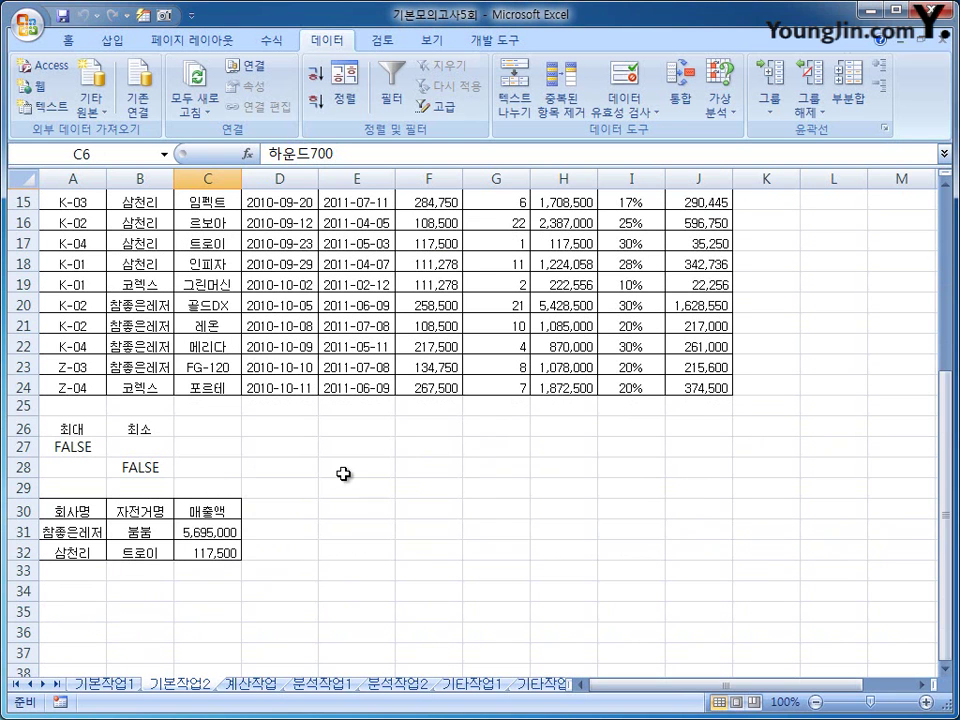
{"action": "left_click", "coordinate": [236, 532]}
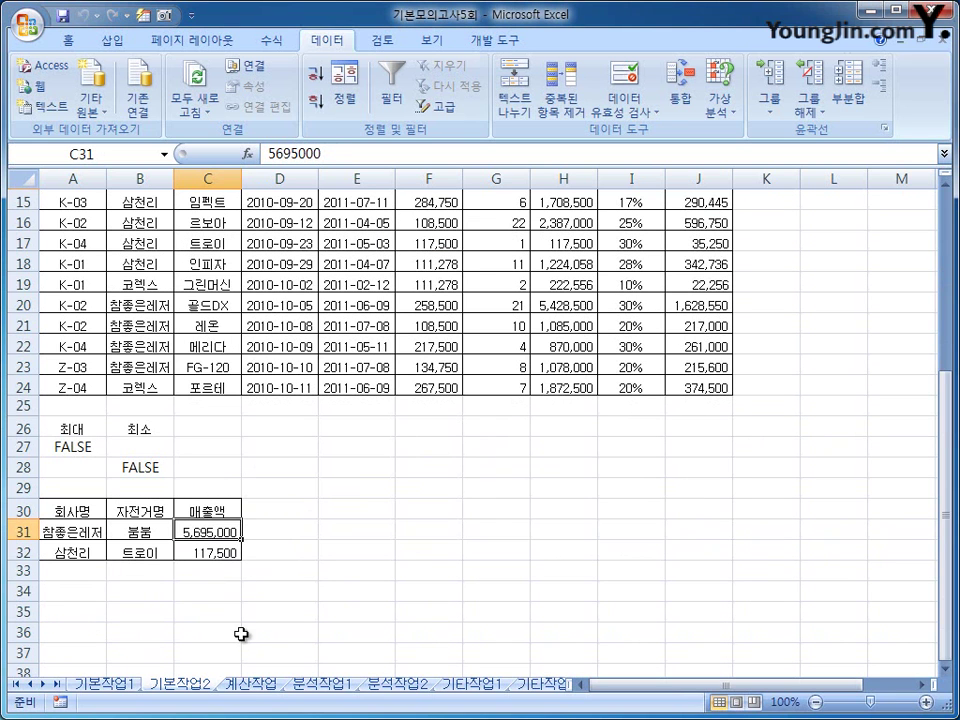
{"action": "left_click", "coordinate": [221, 553]}
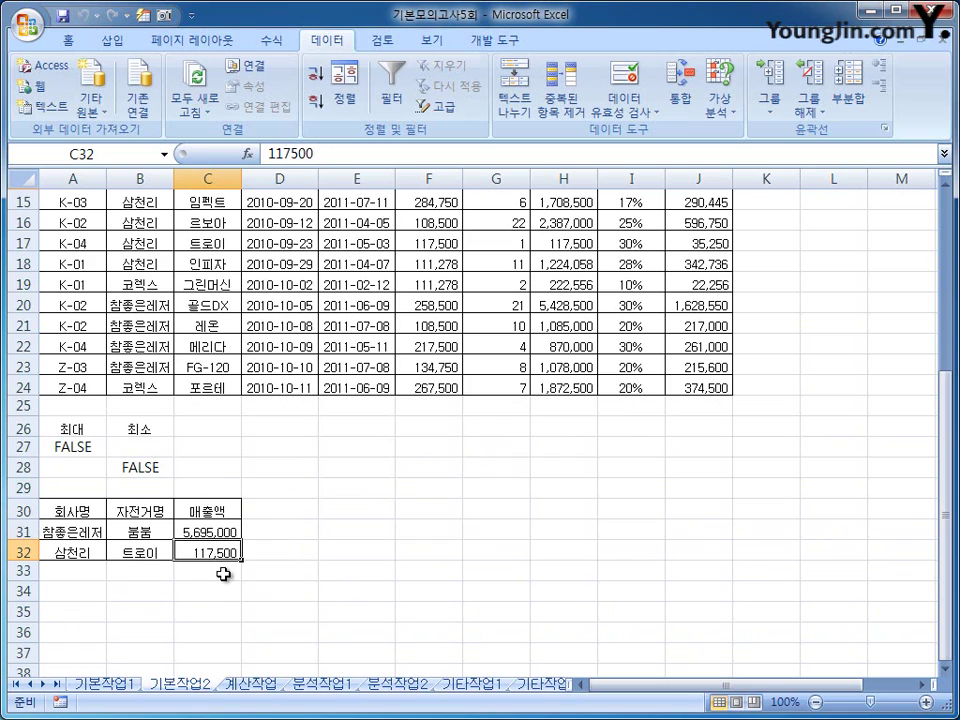
- Create a new conditional formatting rule for A2:J24 that uses a formula to determine which cells to format
{"action": "scroll", "coordinate": [222, 574], "scroll_direction": "up", "scroll_amount": 5}
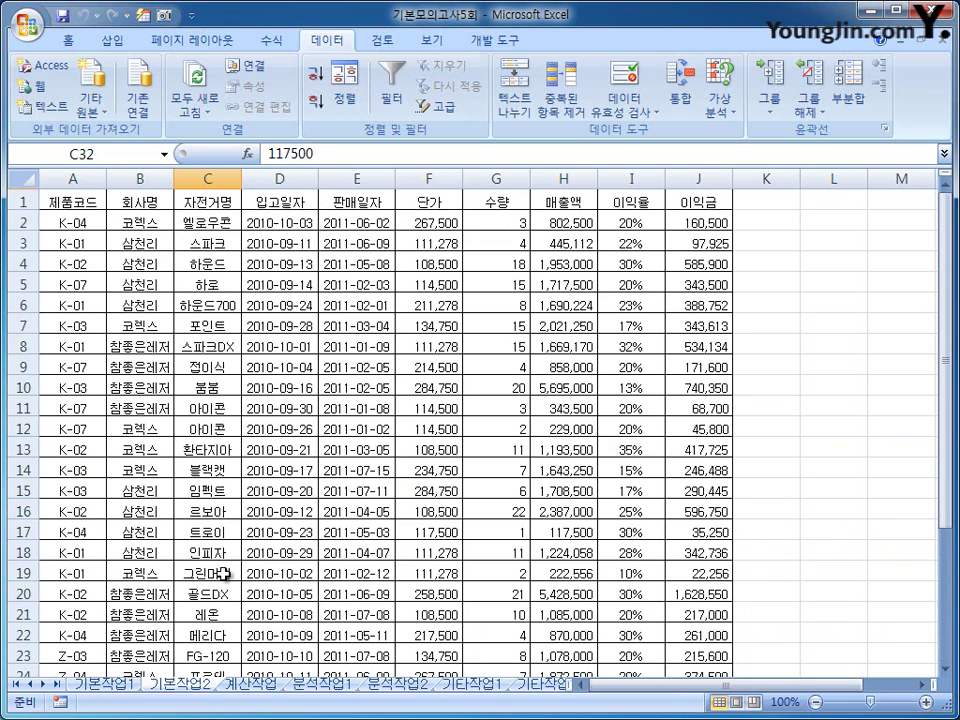
{"action": "left_click_drag", "start_coordinate": [100, 225], "coordinate": [684, 637]}
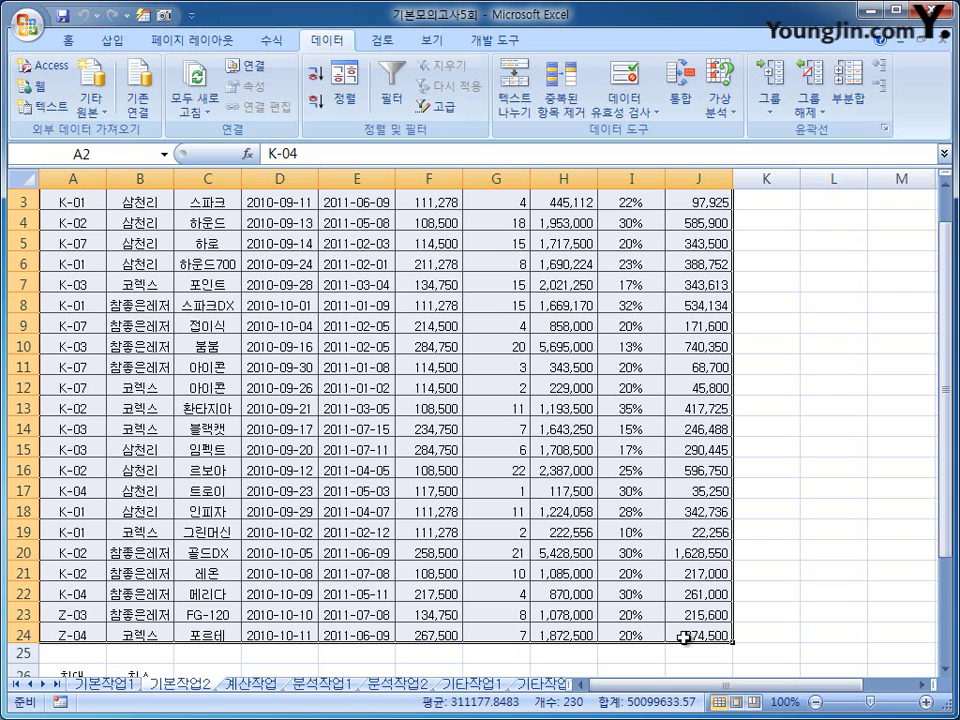
{"action": "scroll", "coordinate": [684, 640], "scroll_direction": "up", "scroll_amount": 1}
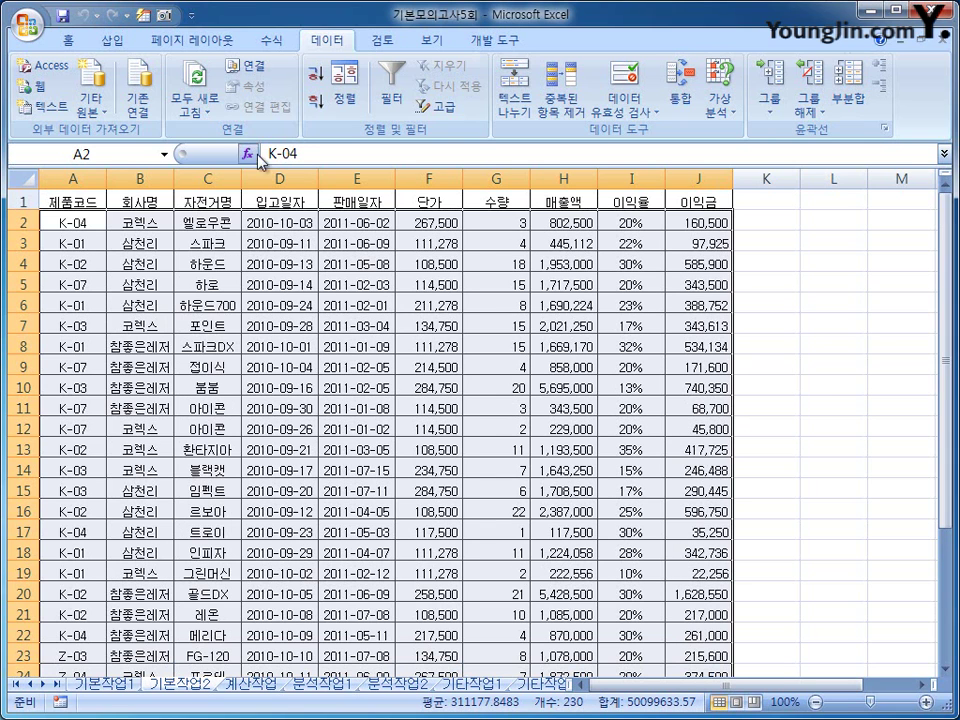
{"action": "left_click", "coordinate": [64, 42]}
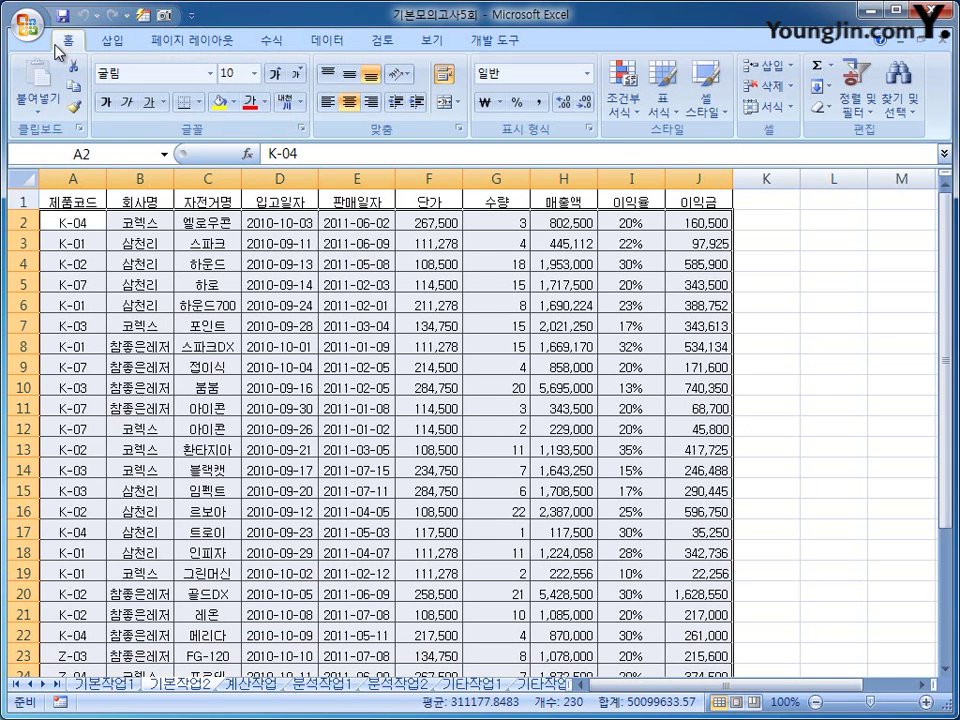
{"action": "left_click", "coordinate": [622, 108]}
{"action": "left_click", "coordinate": [640, 346]}
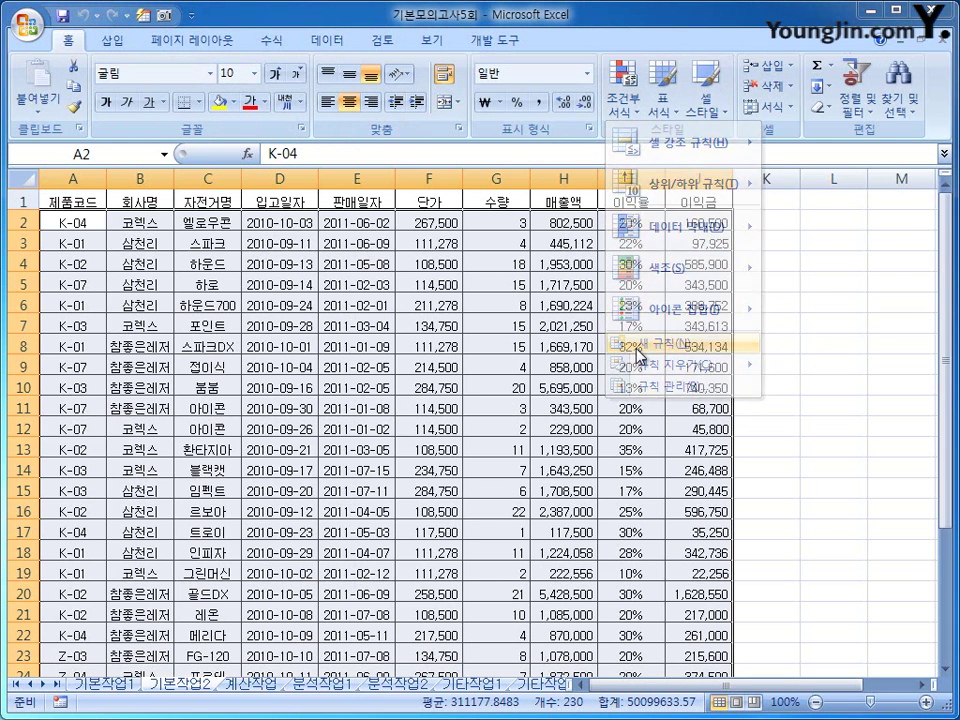
{"action": "left_click", "coordinate": [485, 292]}
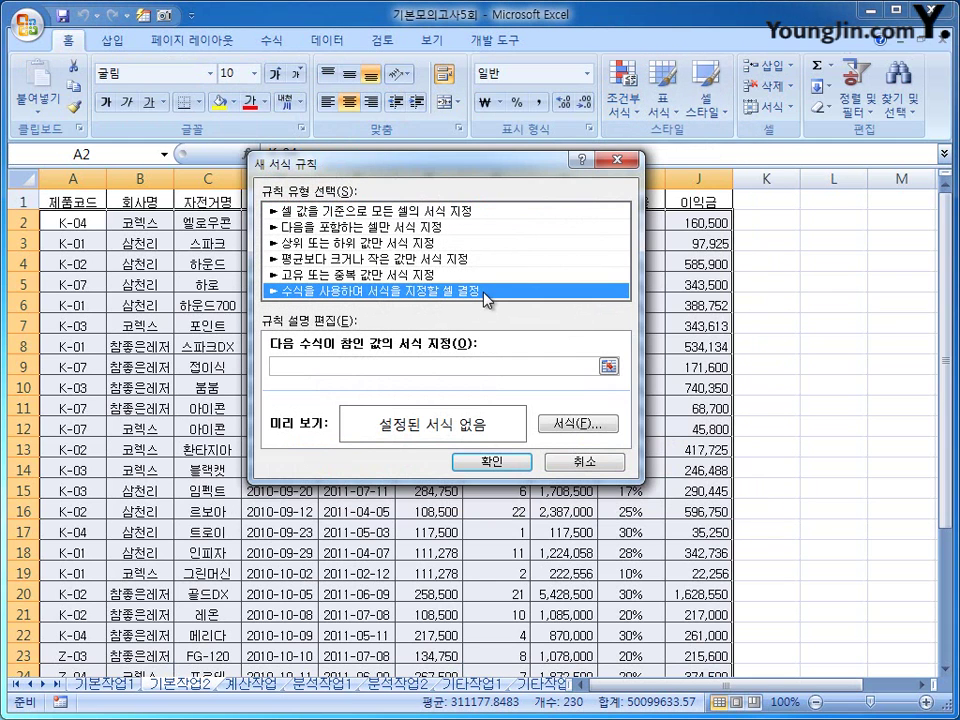
{"action": "left_click", "coordinate": [409, 369]}
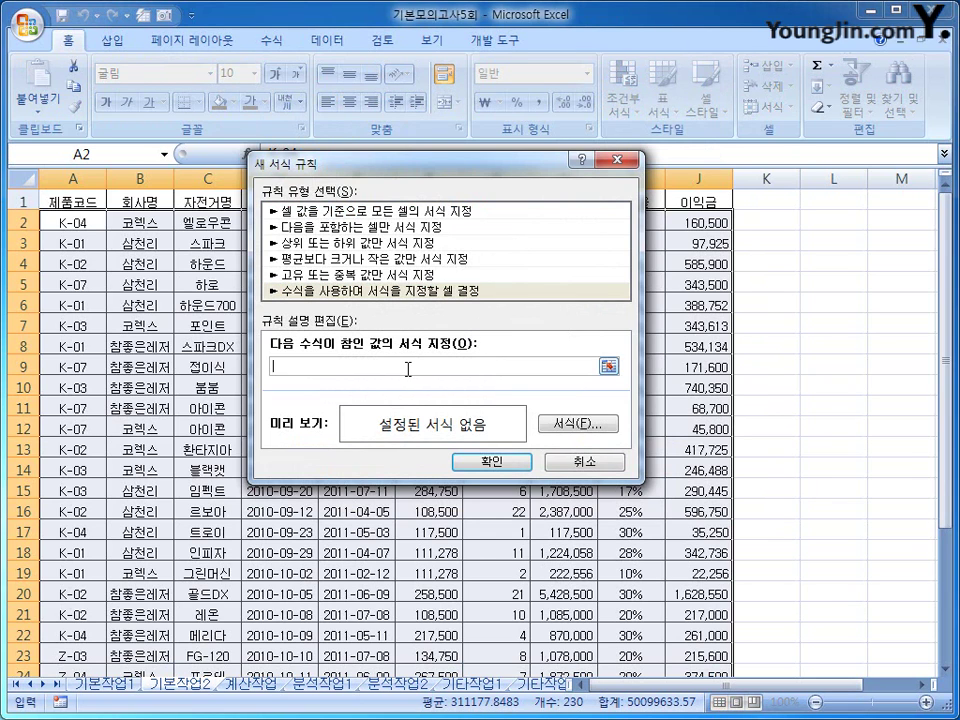
- Begin the rule formula with the first OR condition on 이익률: =or($I2>20%, with only the column fixed
{"action": "type", "text": "="}
{"action": "key", "text": "BackSpace"}
{"action": "type", "text": "="}
{"action": "key", "text": "BackSpace"}
{"action": "type", "text": "=ㅇ"}
{"action": "type", "text": "r("}
{"action": "left_click_drag", "start_coordinate": [434, 163], "coordinate": [672, 299]}
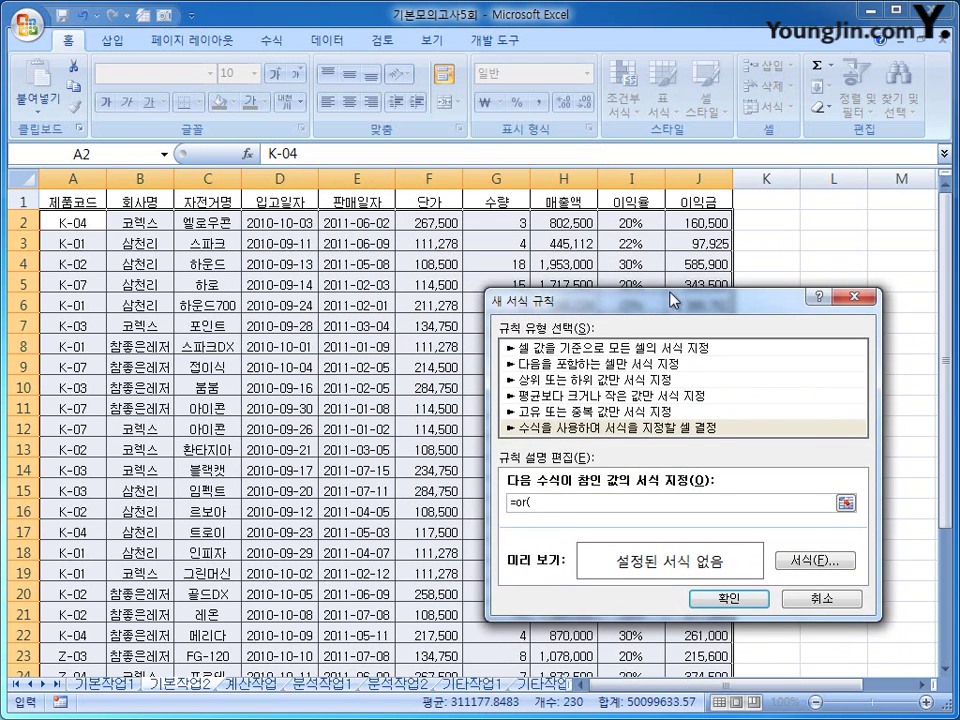
{"action": "left_click", "coordinate": [634, 223]}
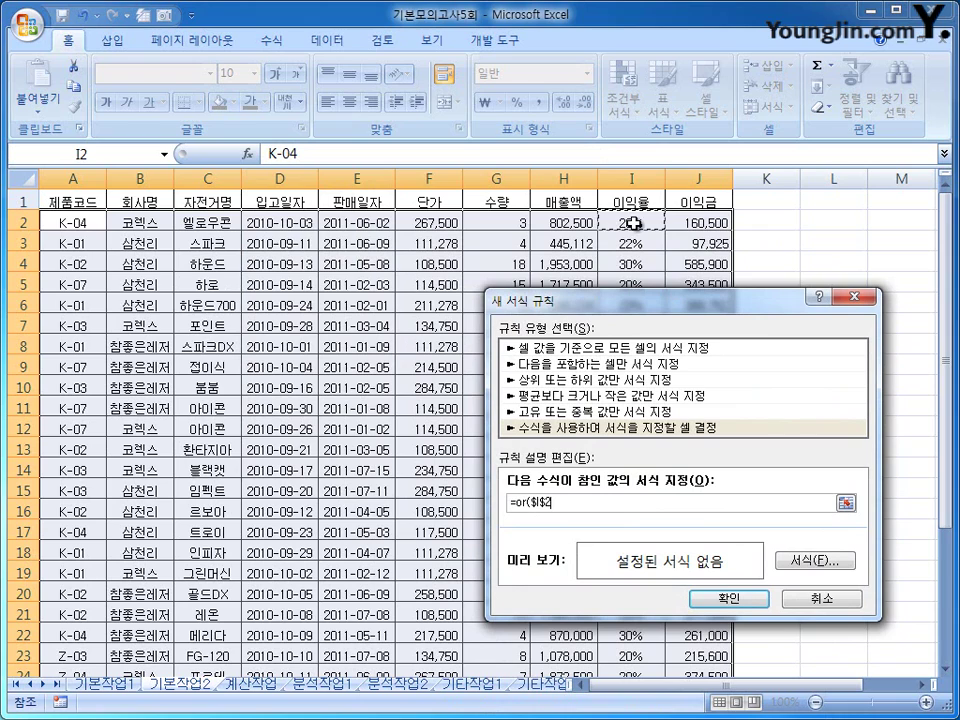
{"action": "left_click", "coordinate": [548, 510]}
{"action": "key", "text": "BackSpace"}
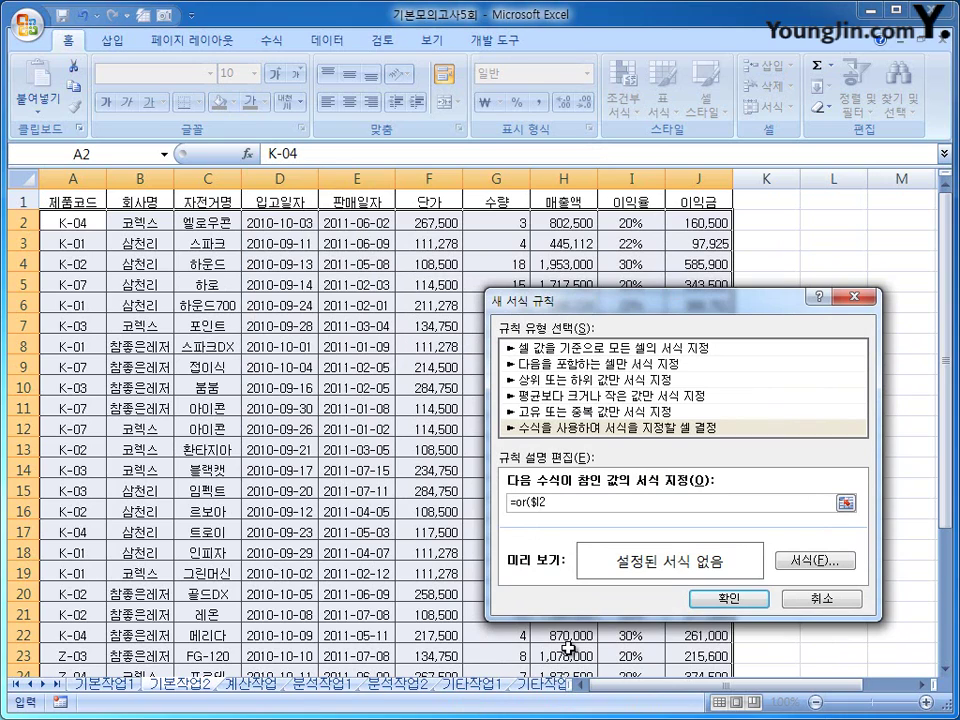
{"action": "left_click", "coordinate": [559, 503]}
{"action": "type", "text": ">20%,"}
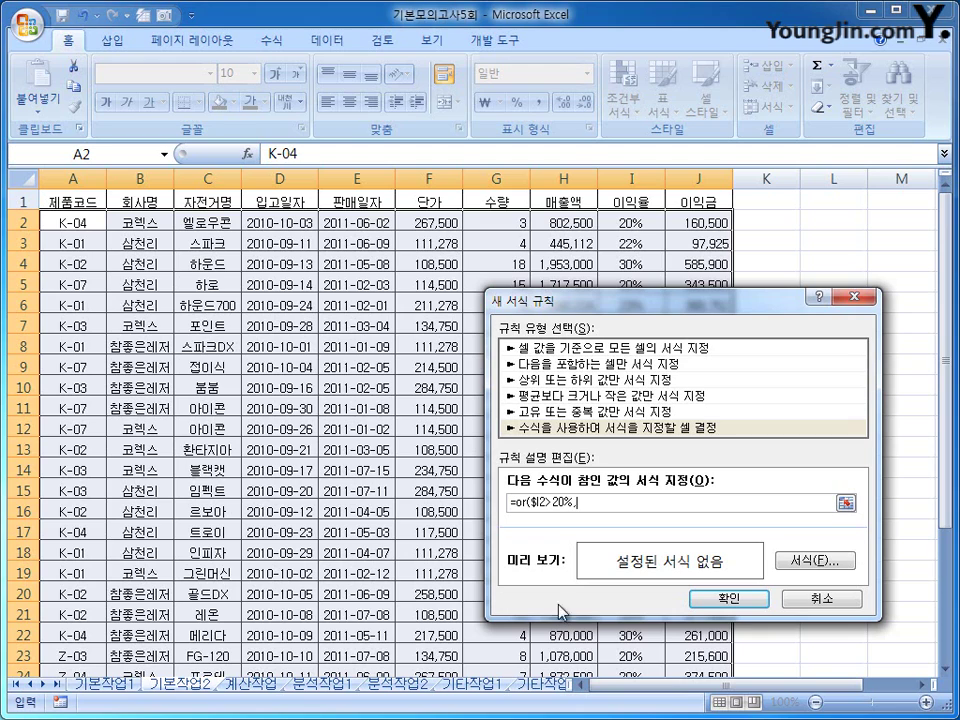
- Complete the rule formula with the 이익금 condition $J2>=500000 and close the parenthesis
{"action": "left_click", "coordinate": [685, 222]}
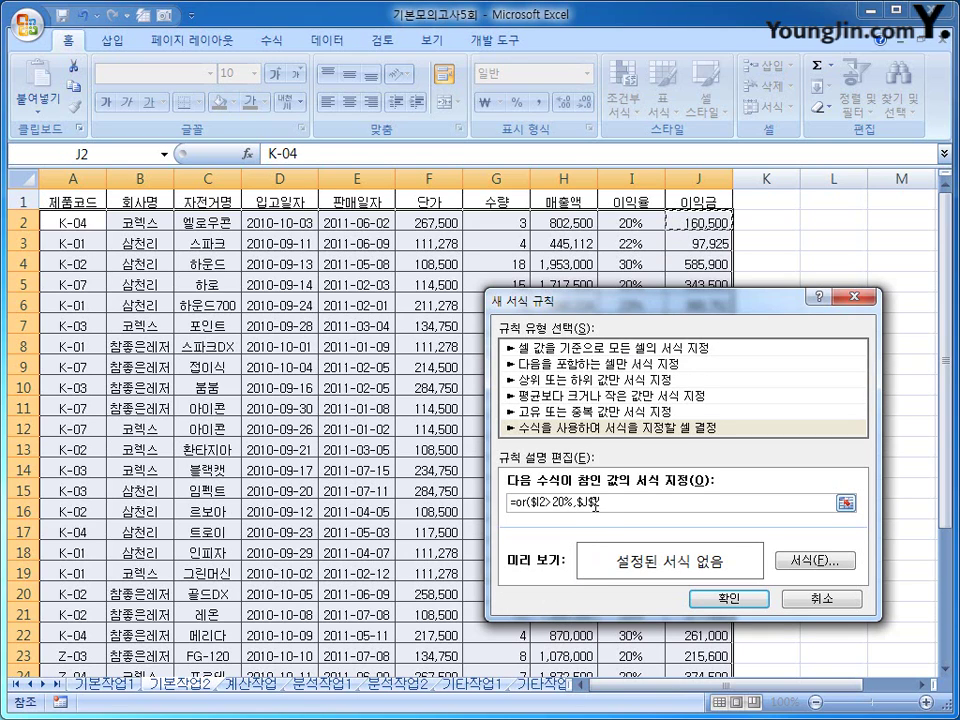
{"action": "left_click", "coordinate": [594, 507]}
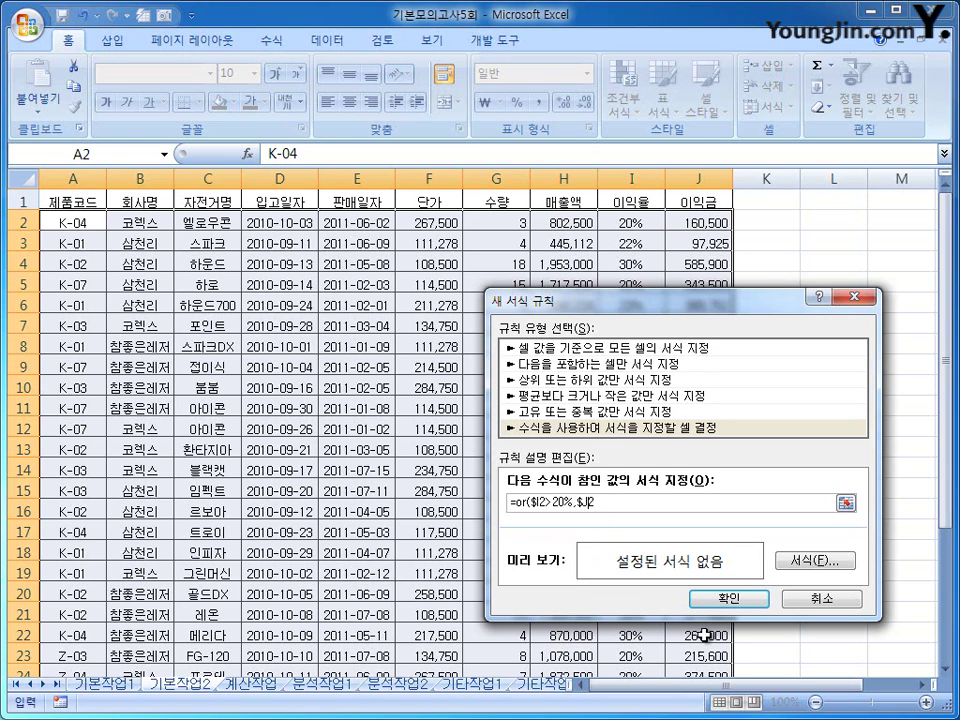
{"action": "key", "text": "BackSpace"}
{"action": "type", "text": ">=500000"}
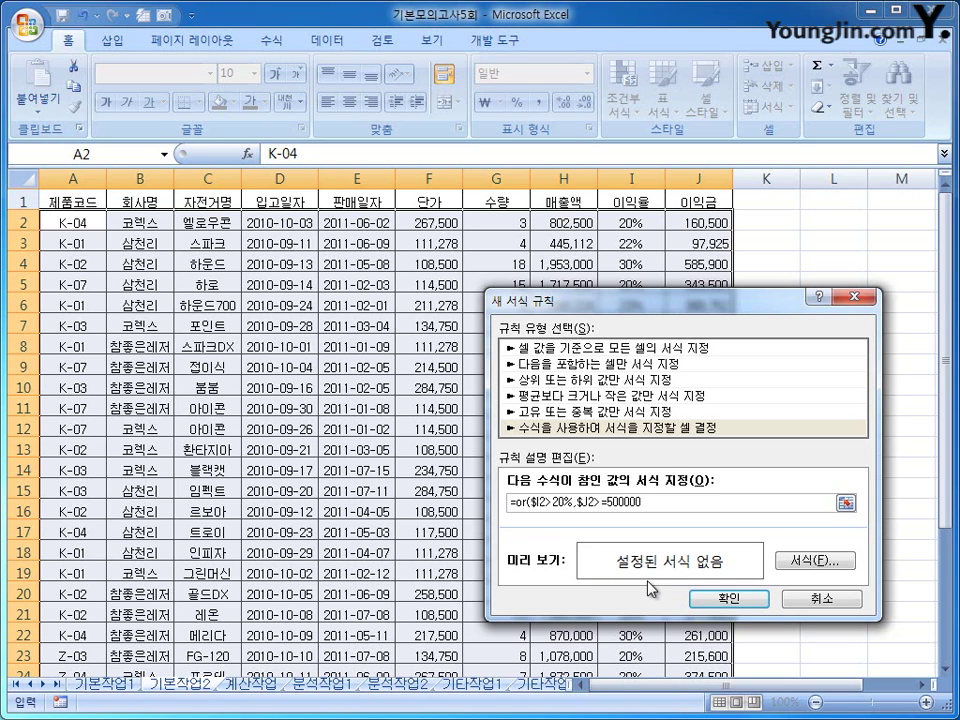
{"action": "type", "text": ")"}
- Set the rule's font style to 기울임꼴 and its colour to standard blue, and apply the rule
{"action": "left_click", "coordinate": [830, 562]}
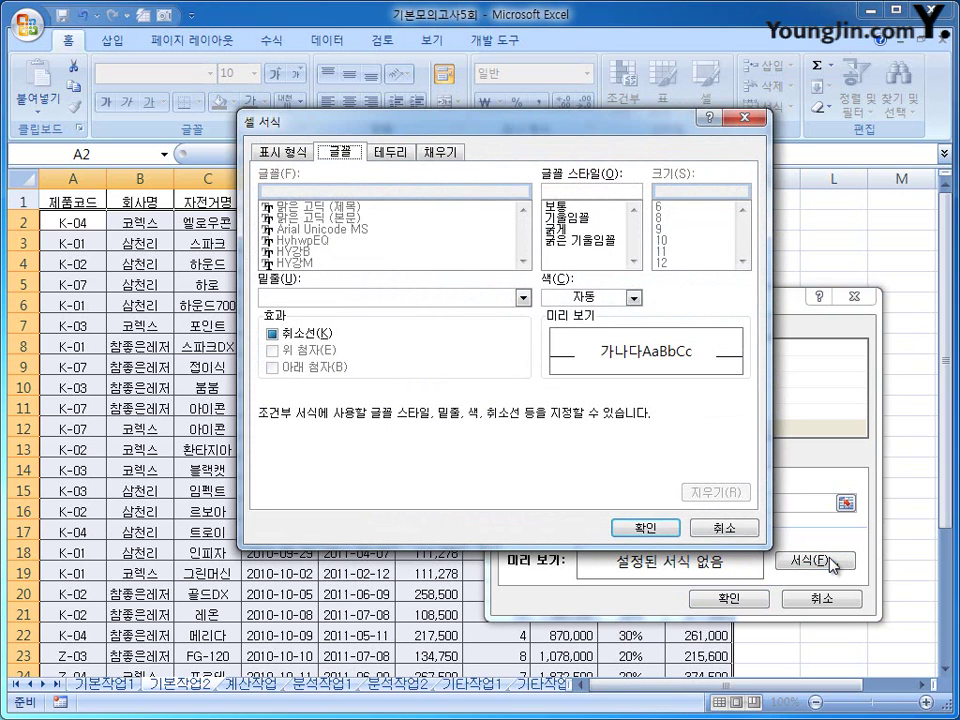
{"action": "left_click", "coordinate": [596, 218]}
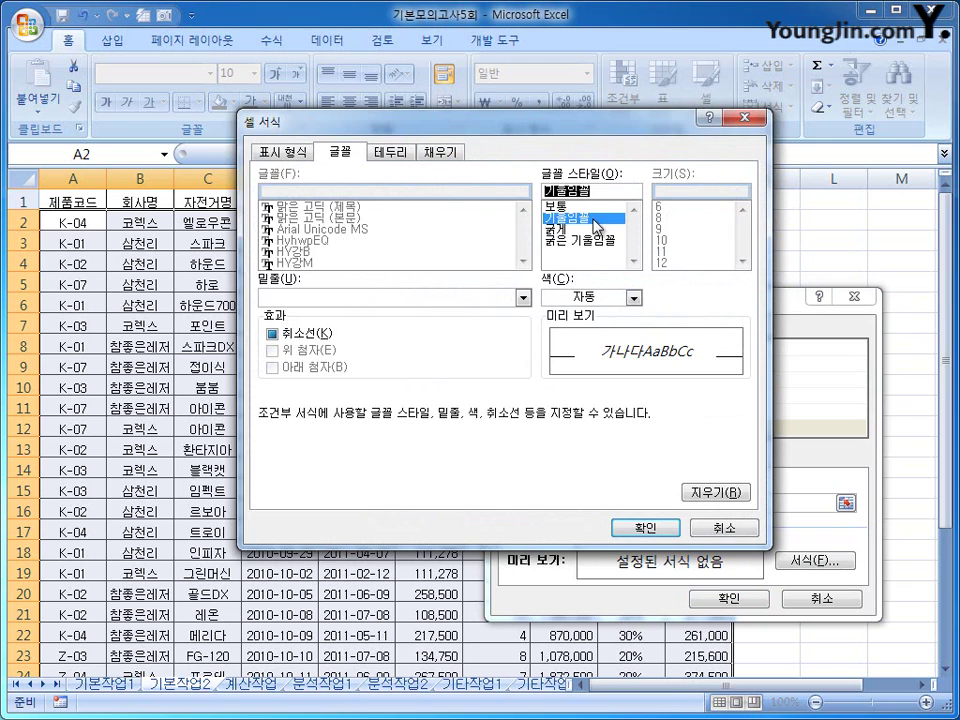
{"action": "left_click", "coordinate": [633, 297]}
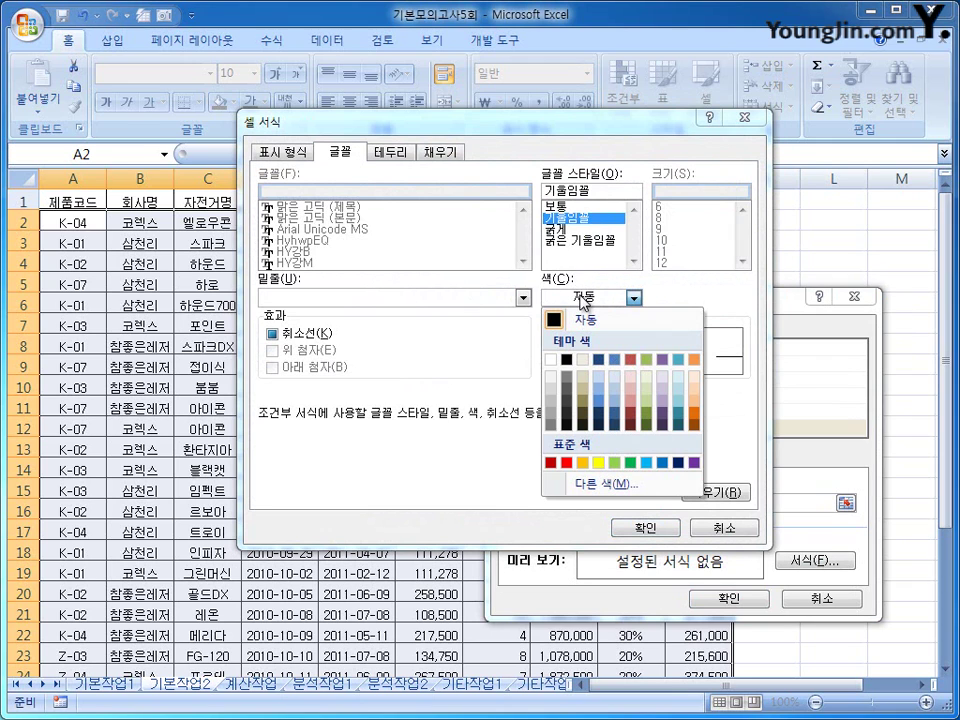
{"action": "left_click", "coordinate": [661, 463]}
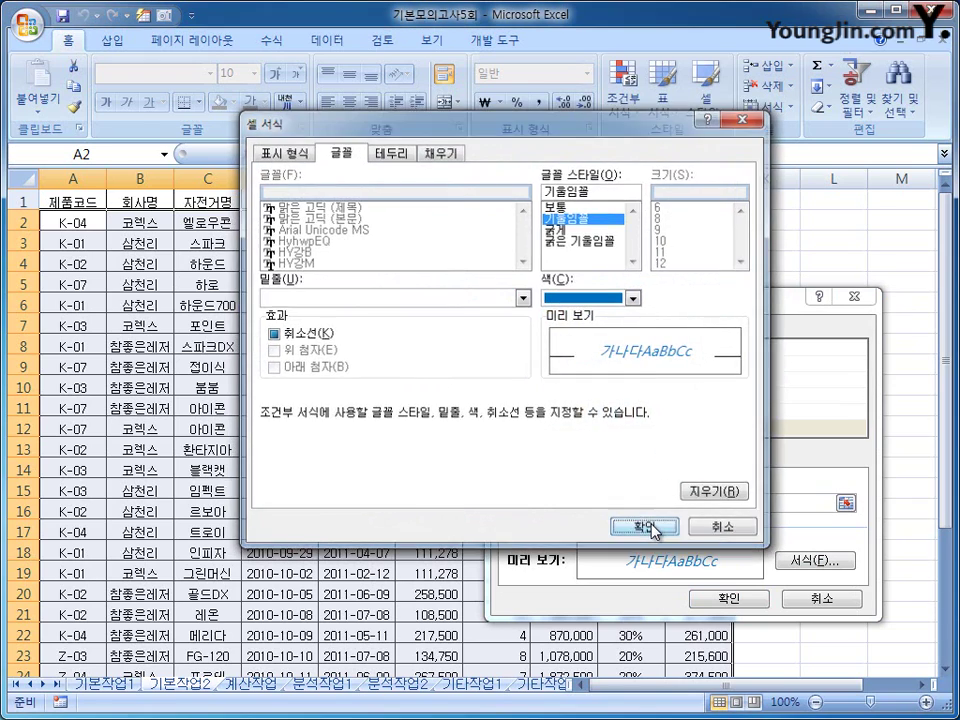
{"action": "left_click", "coordinate": [648, 527]}
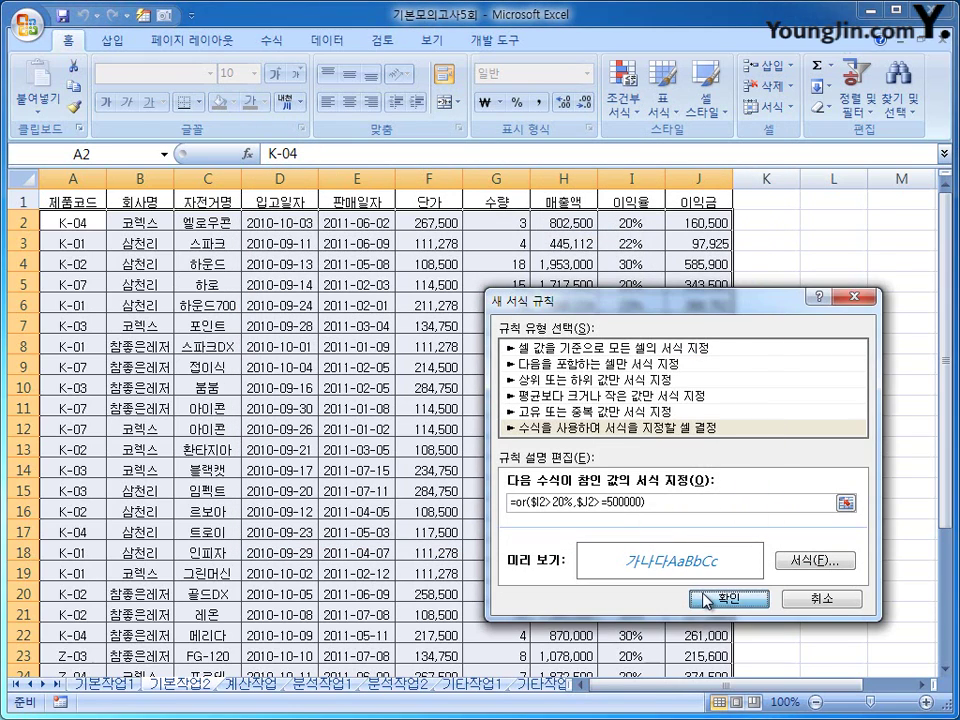
{"action": "left_click", "coordinate": [707, 600]}
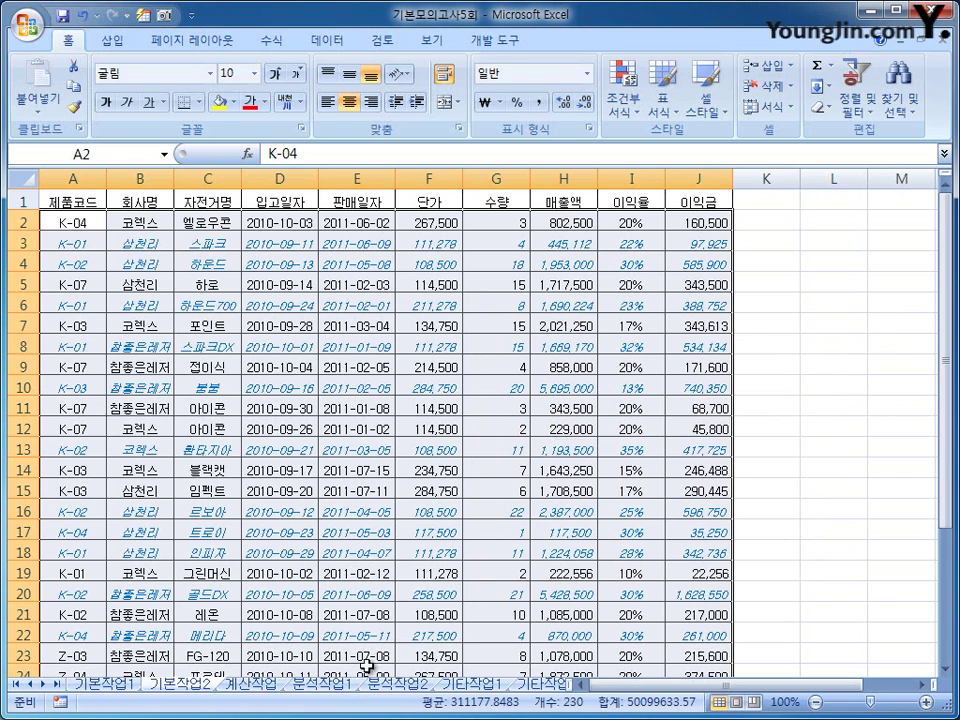
- On the 계산작업 sheet, begin a VLOOKUP formula in 매출액 cell F3 with the 자전거명 in B3 as the lookup value
{"action": "left_click", "coordinate": [250, 684]}
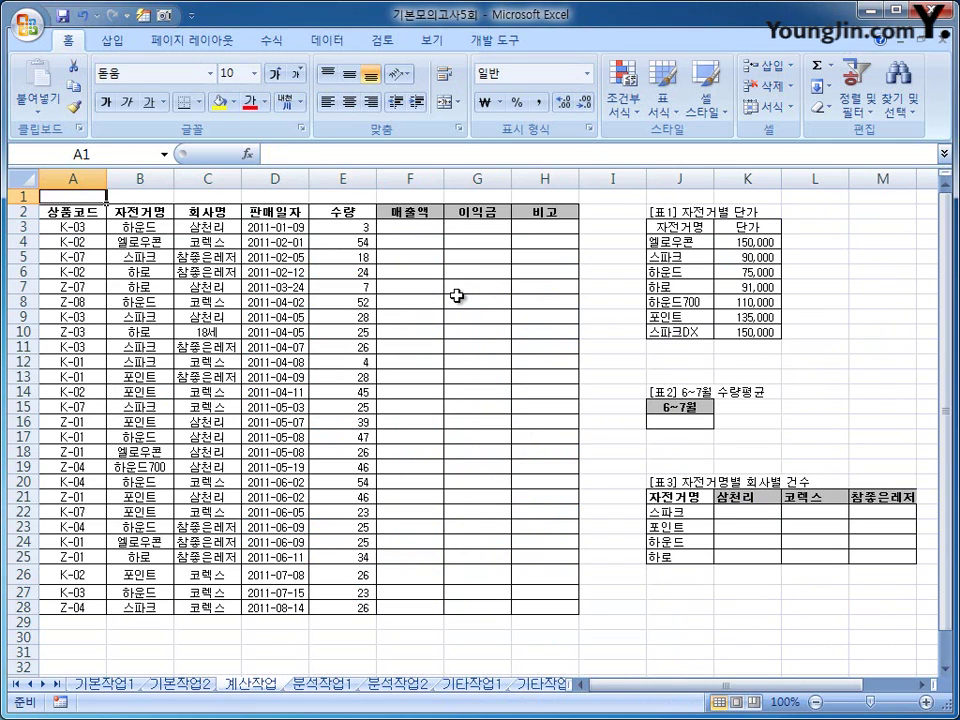
{"action": "left_click", "coordinate": [415, 226]}
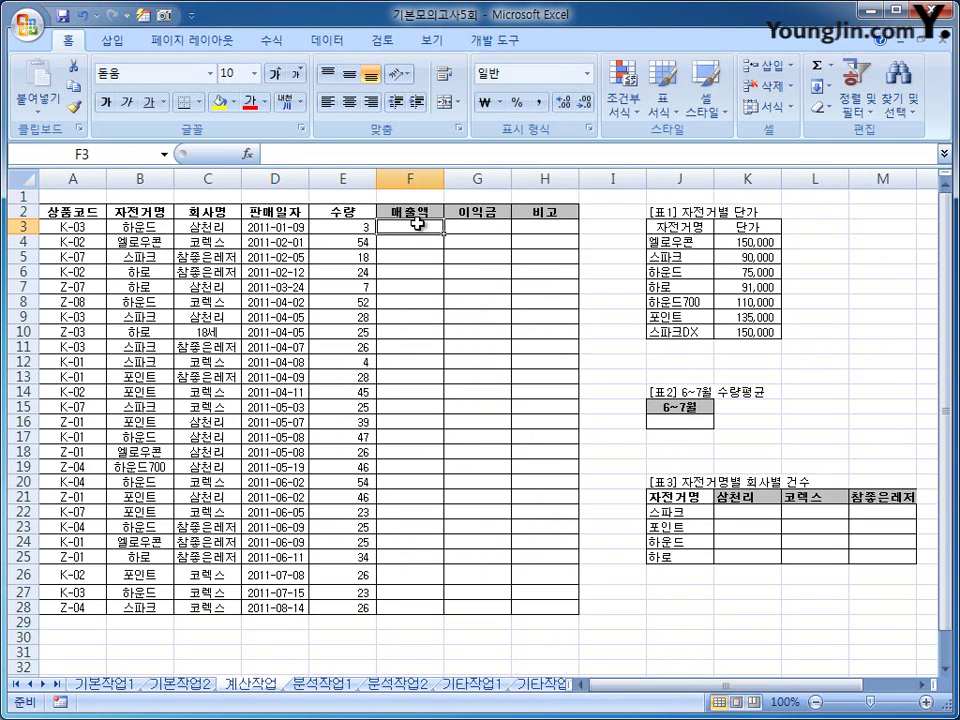
{"action": "left_click", "coordinate": [358, 227]}
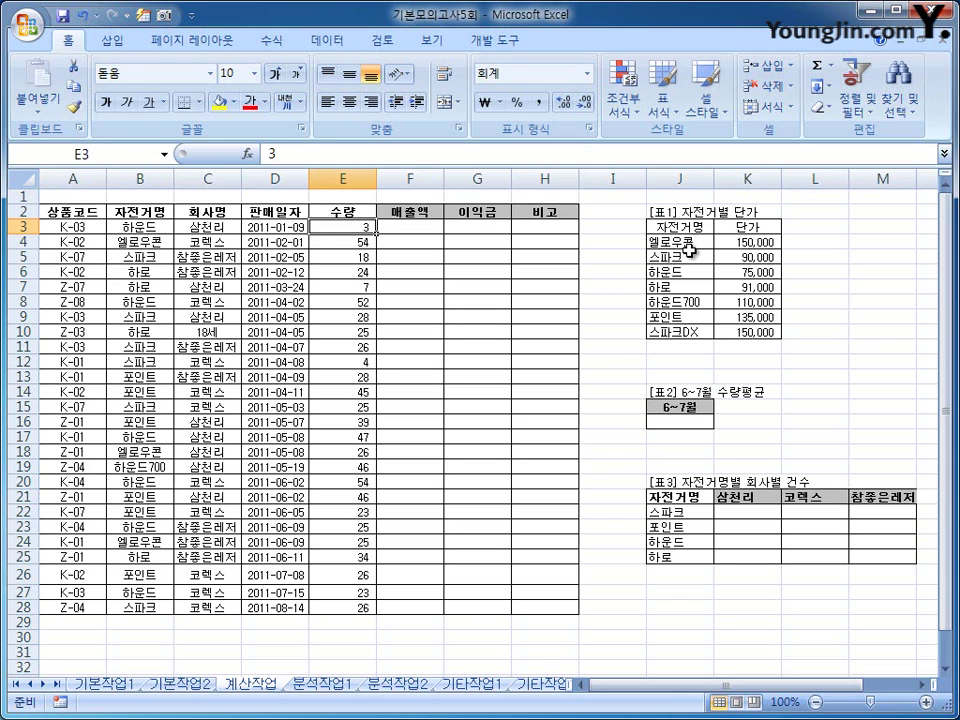
{"action": "left_click_drag", "start_coordinate": [705, 241], "coordinate": [722, 333]}
{"action": "left_click", "coordinate": [424, 227]}
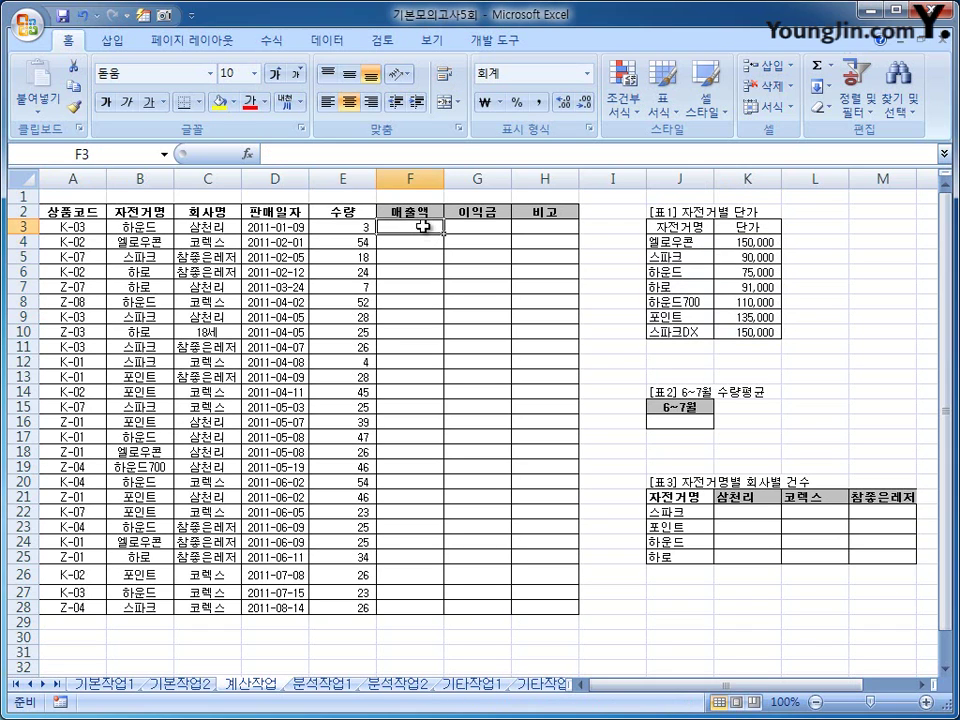
{"action": "type", "text": "="}
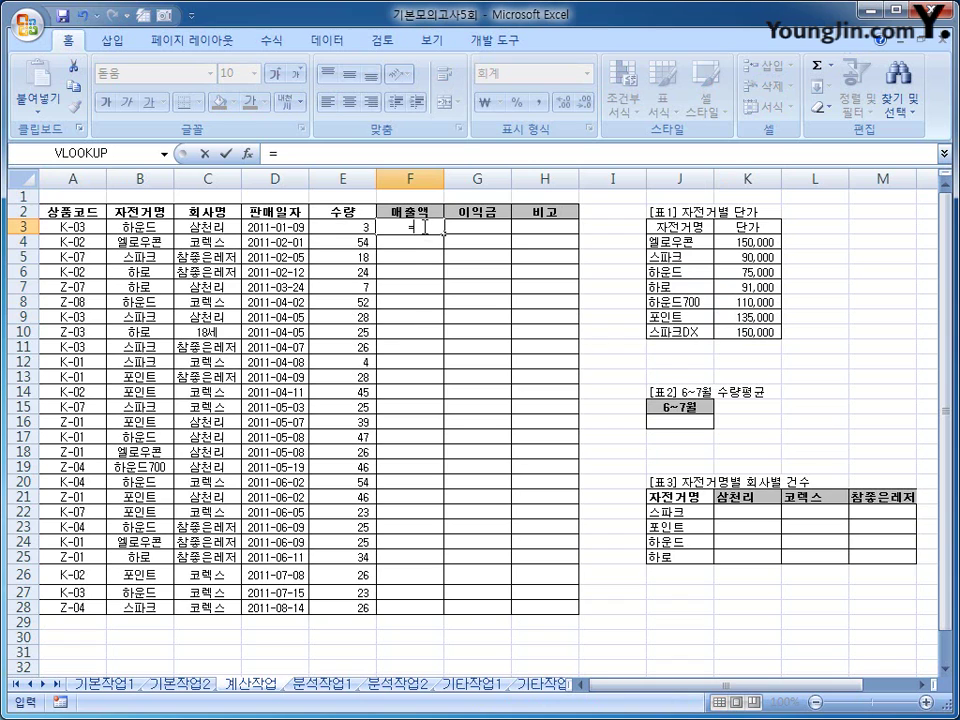
{"action": "type", "text": "v"}
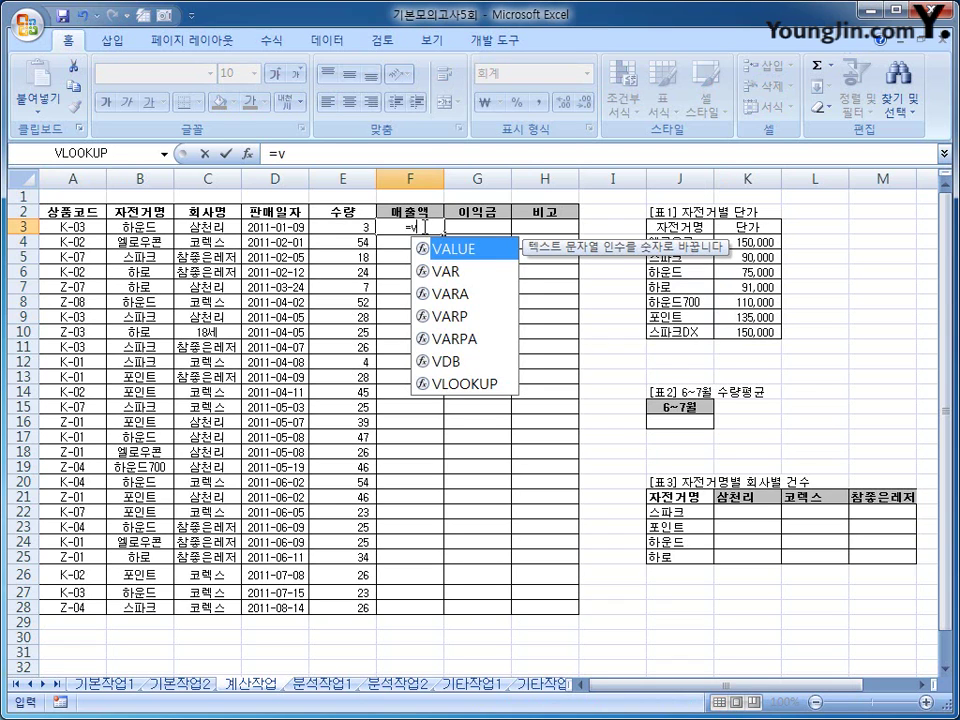
{"action": "type", "text": "l"}
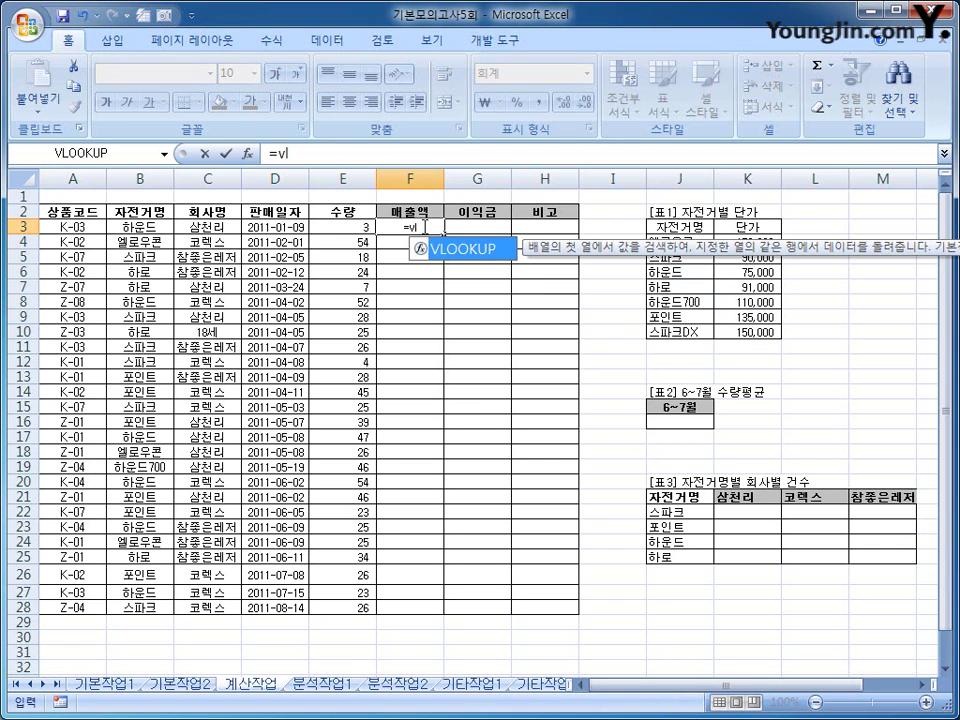
{"action": "key", "text": "Tab"}
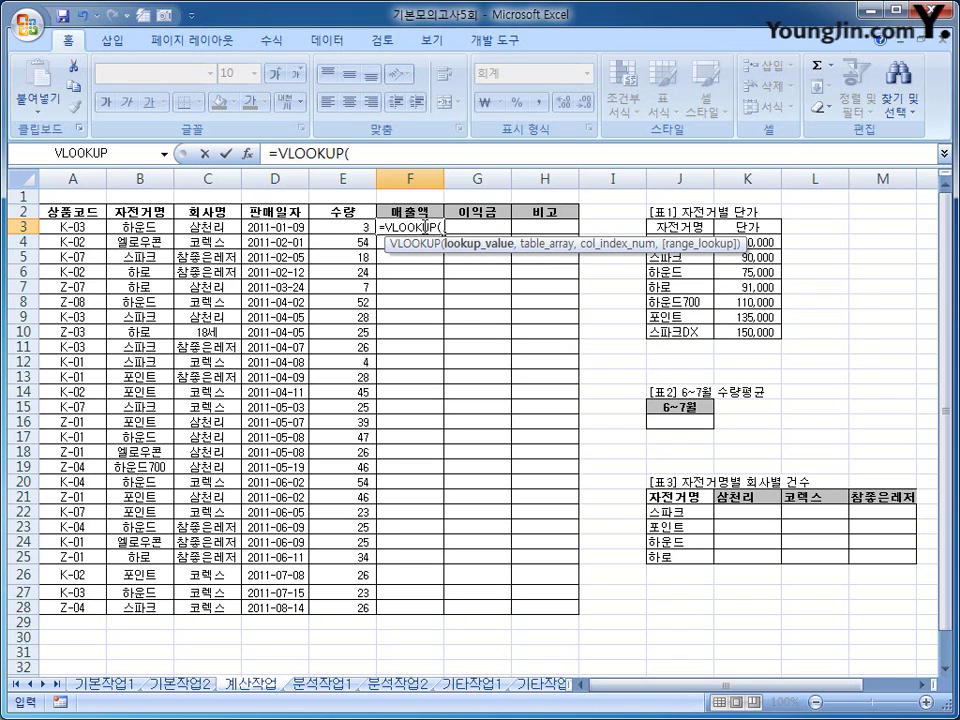
{"action": "left_click", "coordinate": [210, 227]}
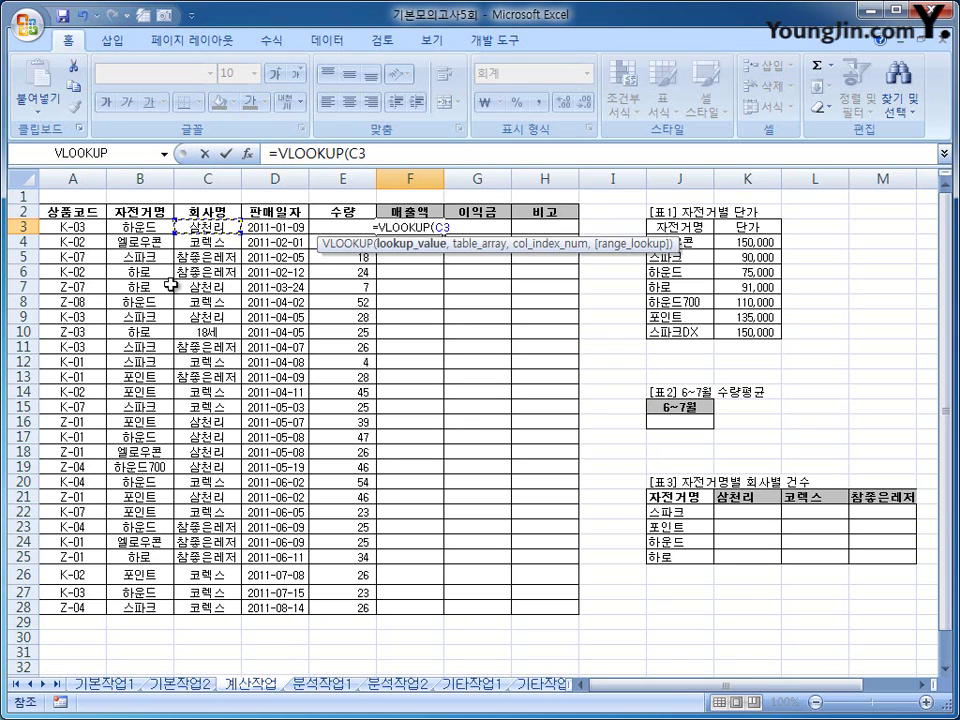
{"action": "left_click", "coordinate": [140, 227]}
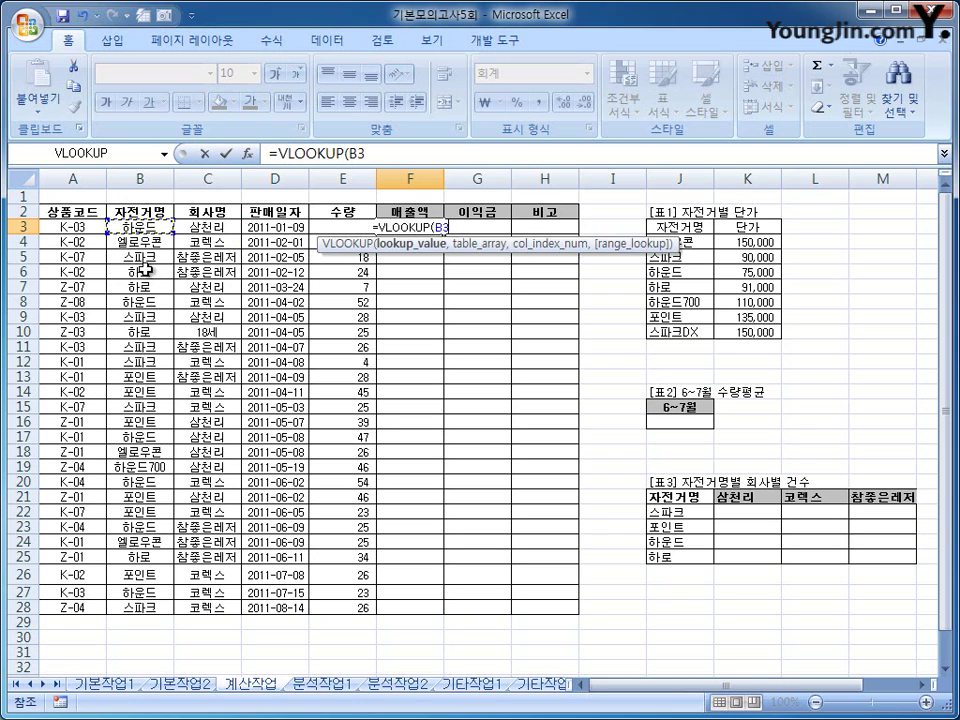
{"action": "type", "text": ","}
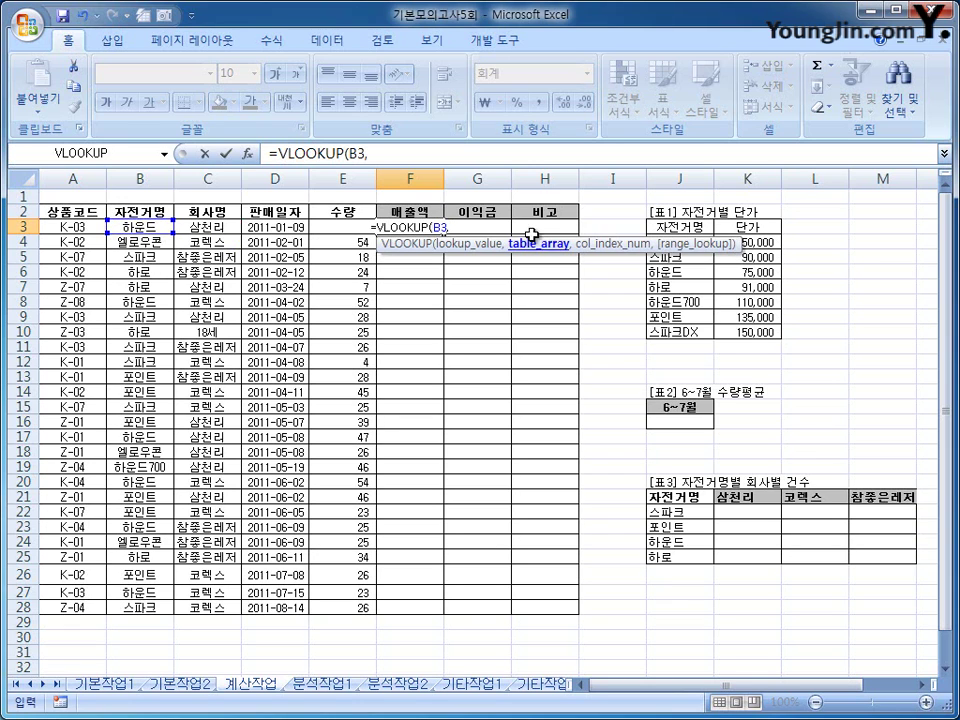
- Complete the VLOOKUP with the absolute table range $J$4:$K$10, column index 2 and exact match 0
{"action": "left_click_drag", "start_coordinate": [757, 334], "coordinate": [707, 240]}
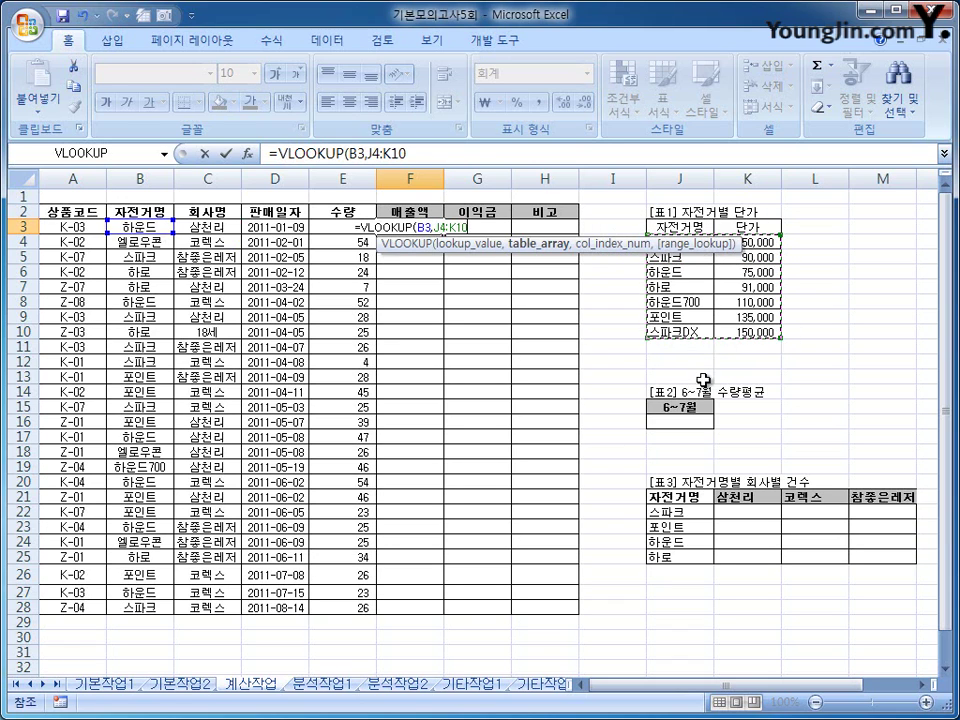
{"action": "key", "text": "F4"}
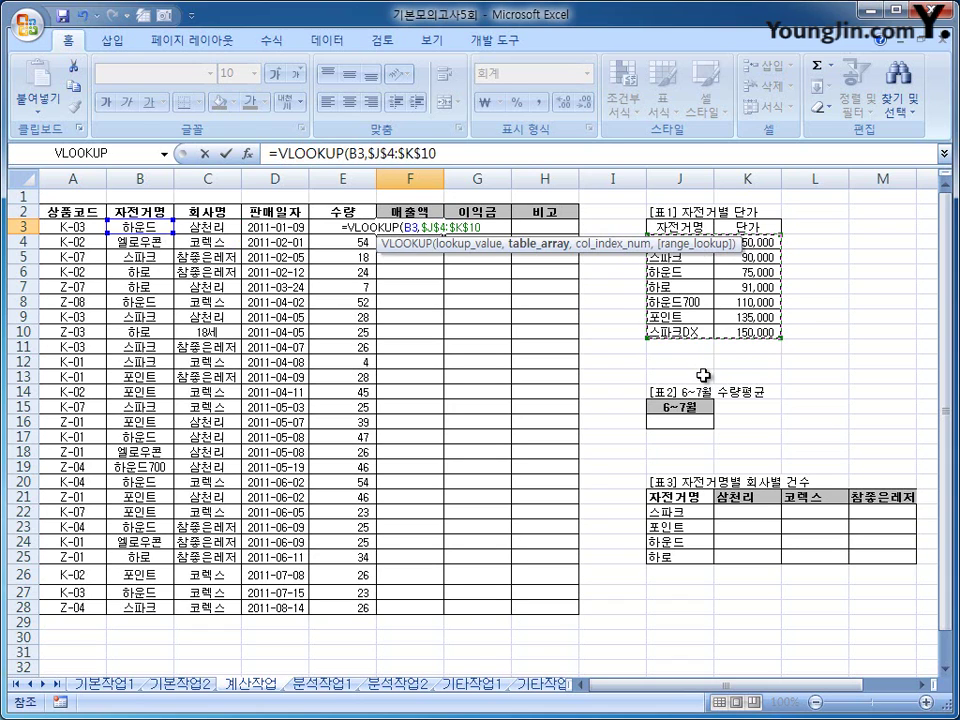
{"action": "type", "text": ",2,"}
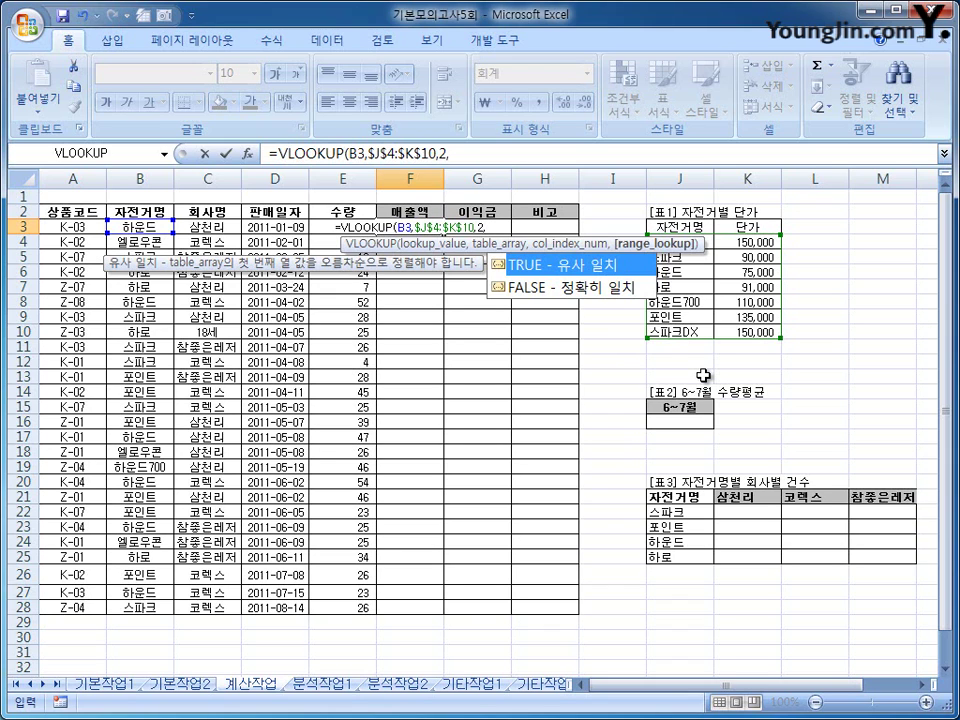
{"action": "left_click", "coordinate": [574, 293]}
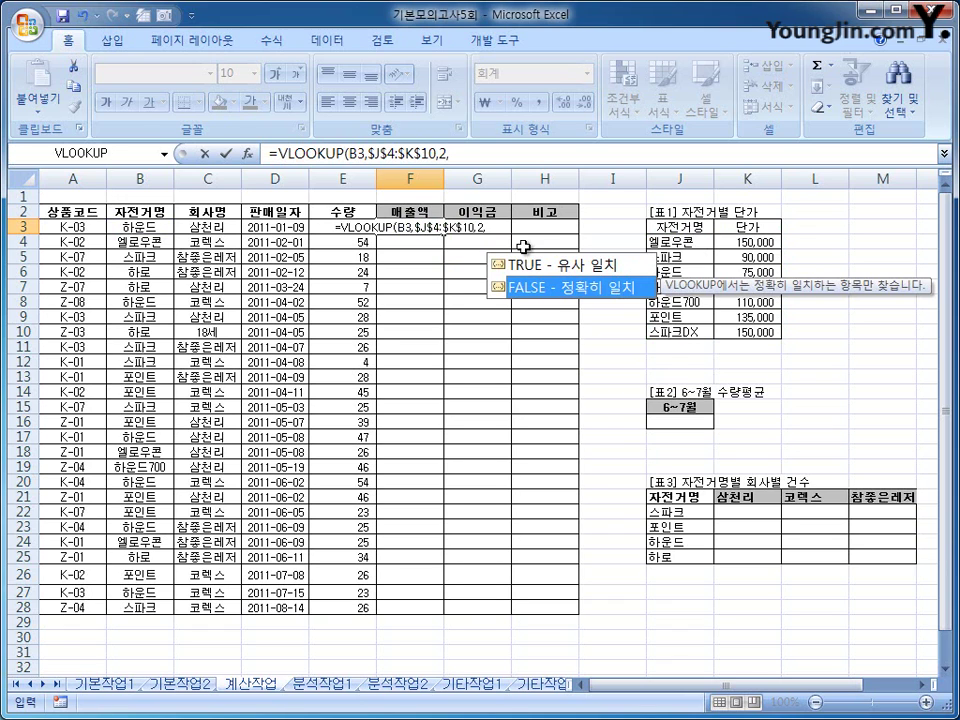
{"action": "key", "text": "Escape"}
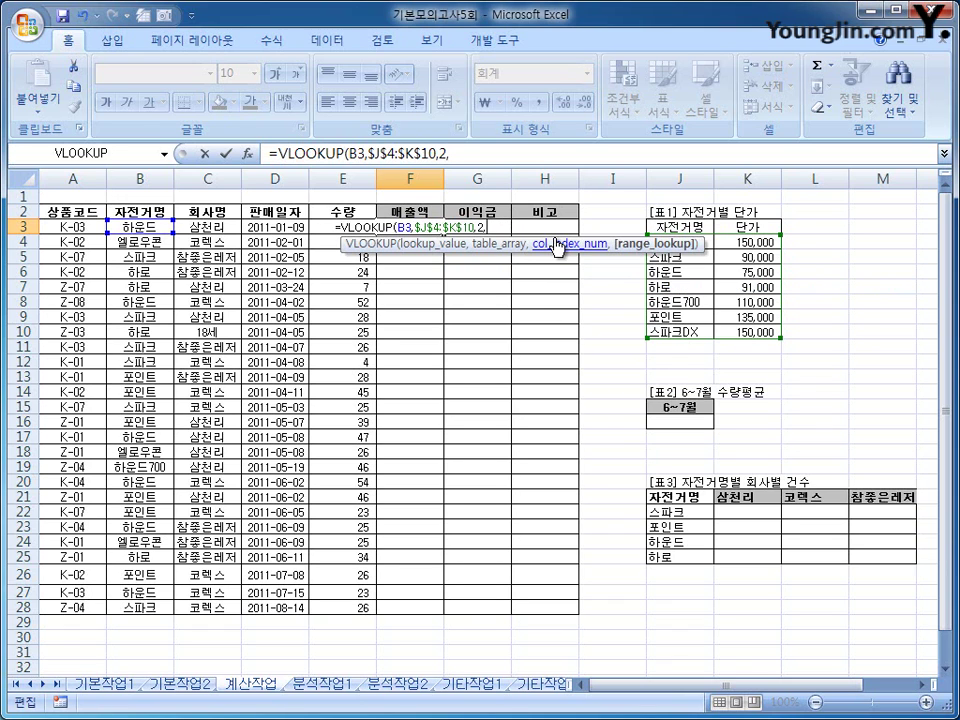
{"action": "type", "text": "0)"}
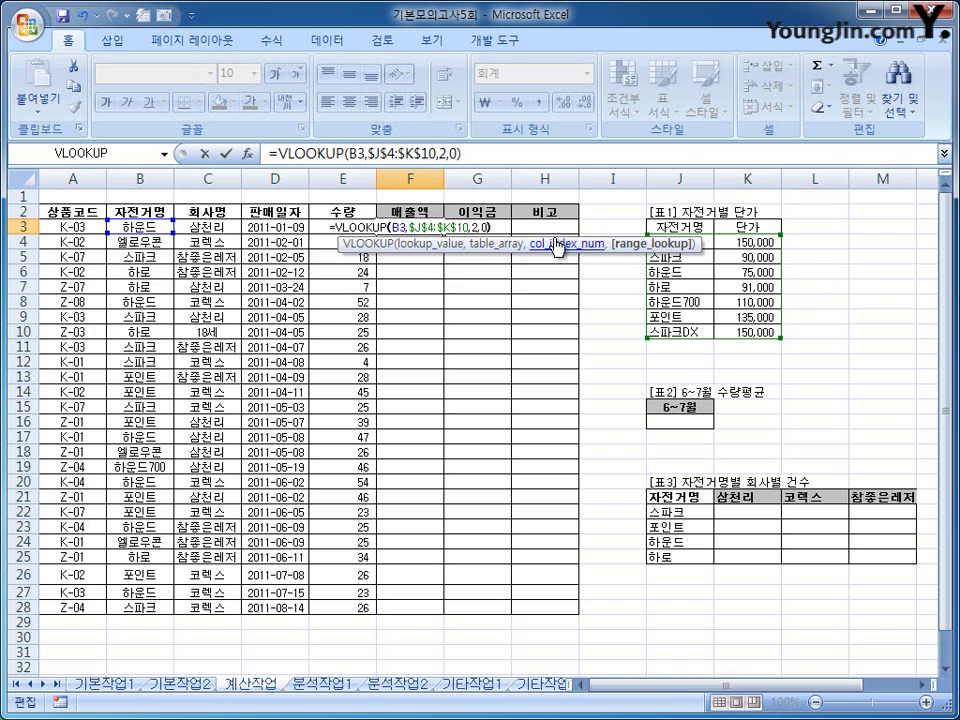
- Multiply the looked-up 단가 by the 수량 in E3 and fill the 매출액 formula down to F28
{"action": "type", "text": "*"}
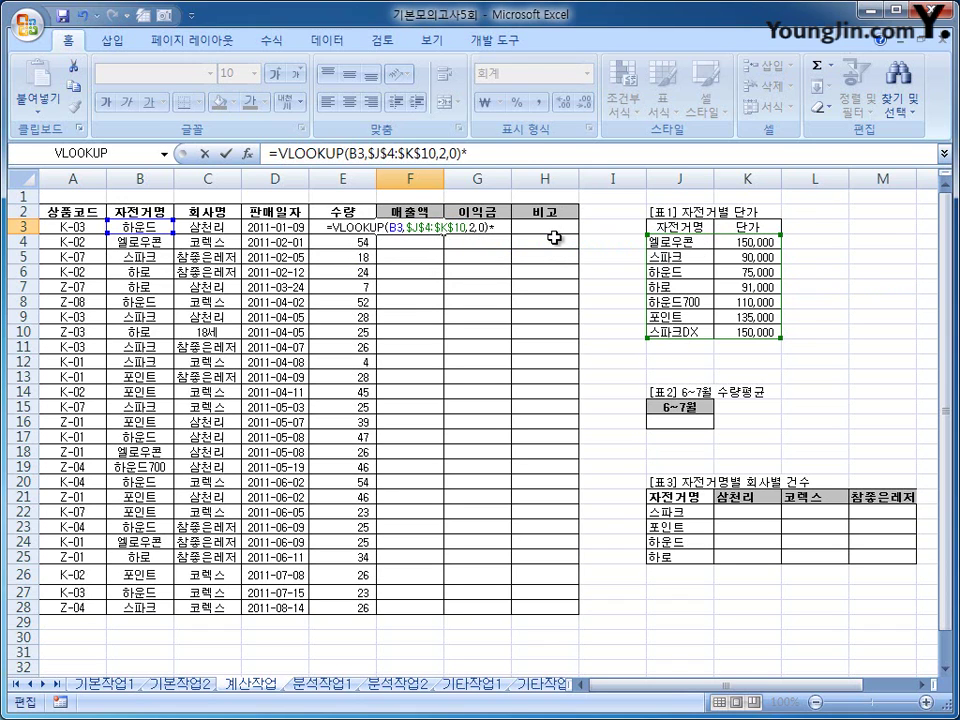
{"action": "left_click", "coordinate": [505, 154]}
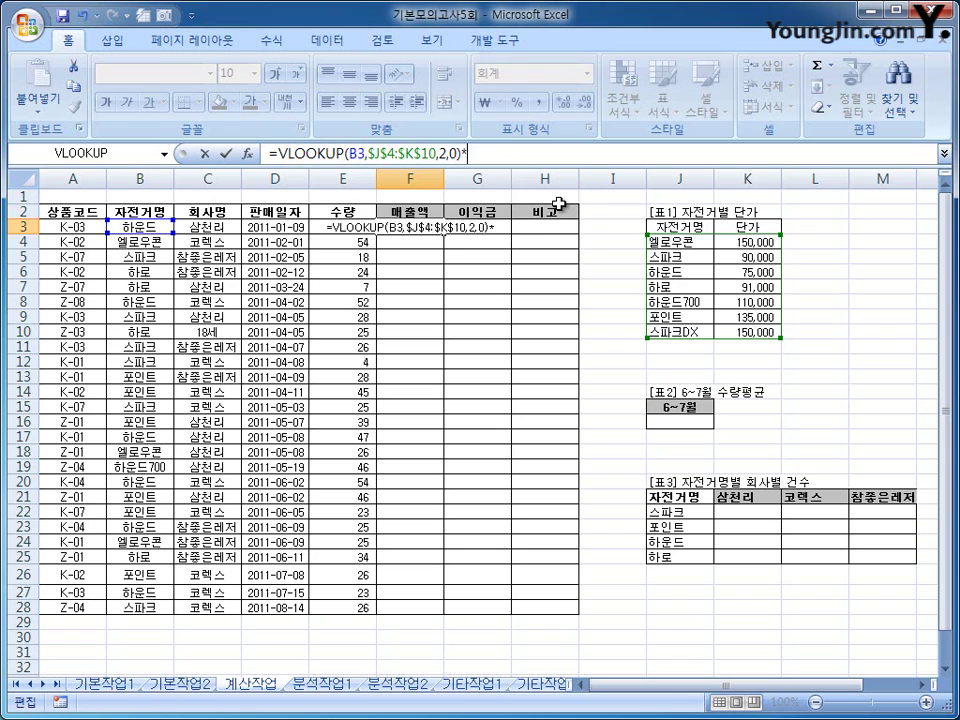
{"action": "type", "text": "e"}
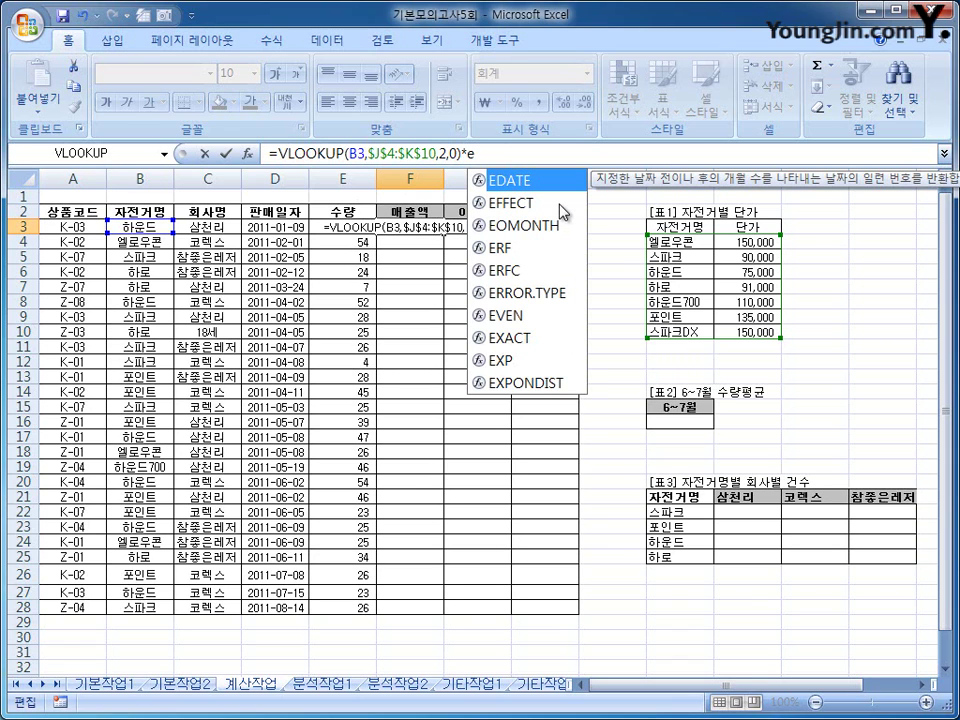
{"action": "type", "text": "3"}
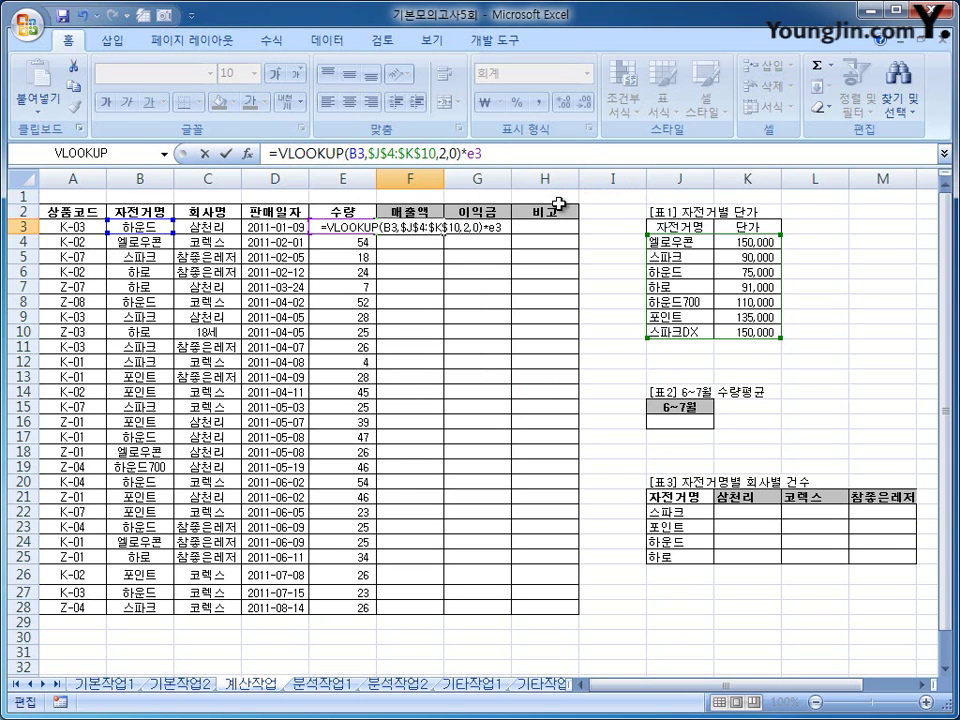
{"action": "key", "text": "Return"}
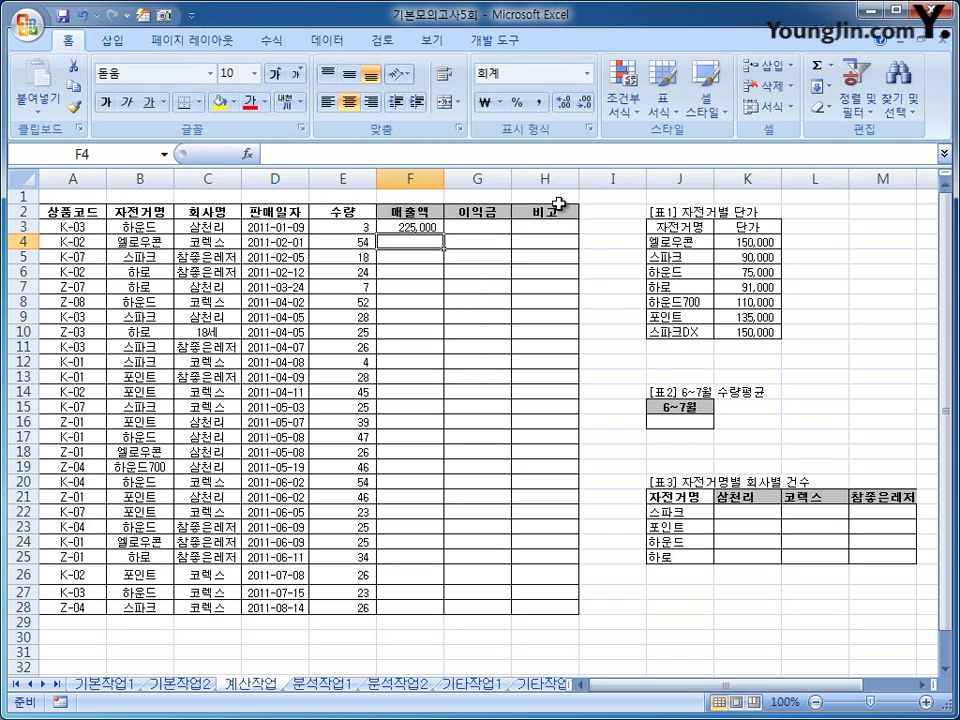
{"action": "left_click", "coordinate": [418, 227]}
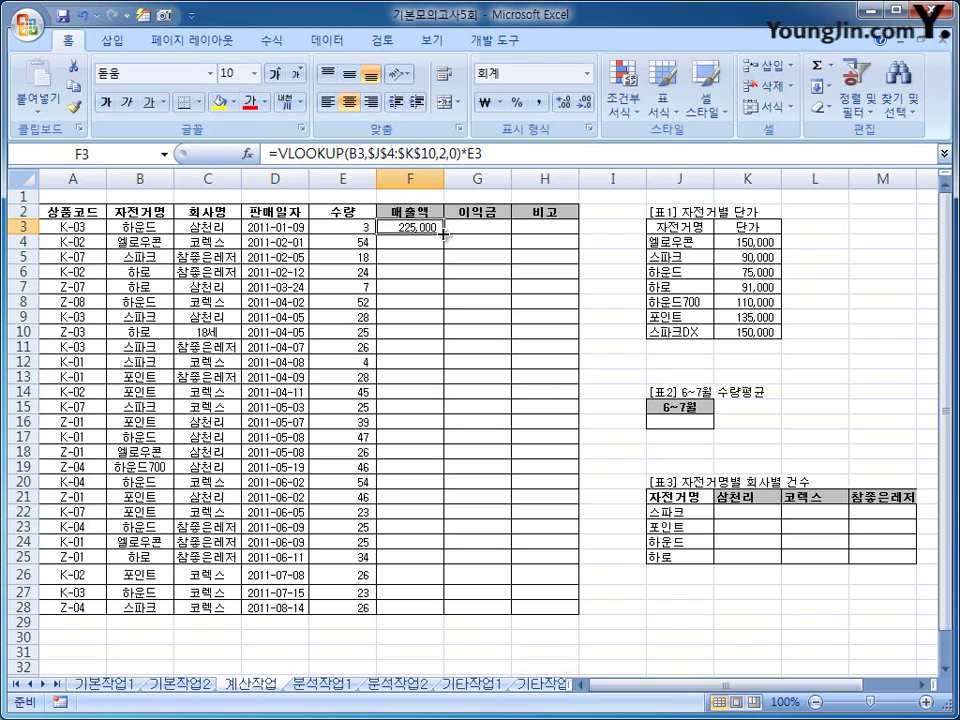
{"action": "left_click_drag", "start_coordinate": [443, 233], "coordinate": [430, 612]}
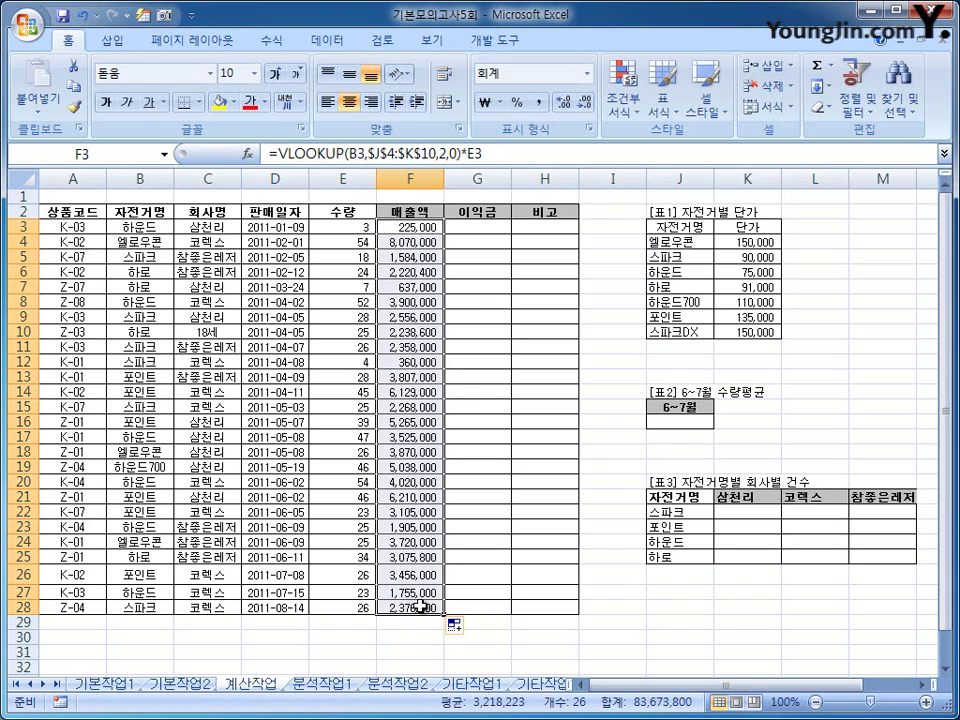
- Begin an IF formula in 이익금 cell G3 with the condition MONTH(D3)<=4 on the 판매일자
{"action": "left_click", "coordinate": [495, 226]}
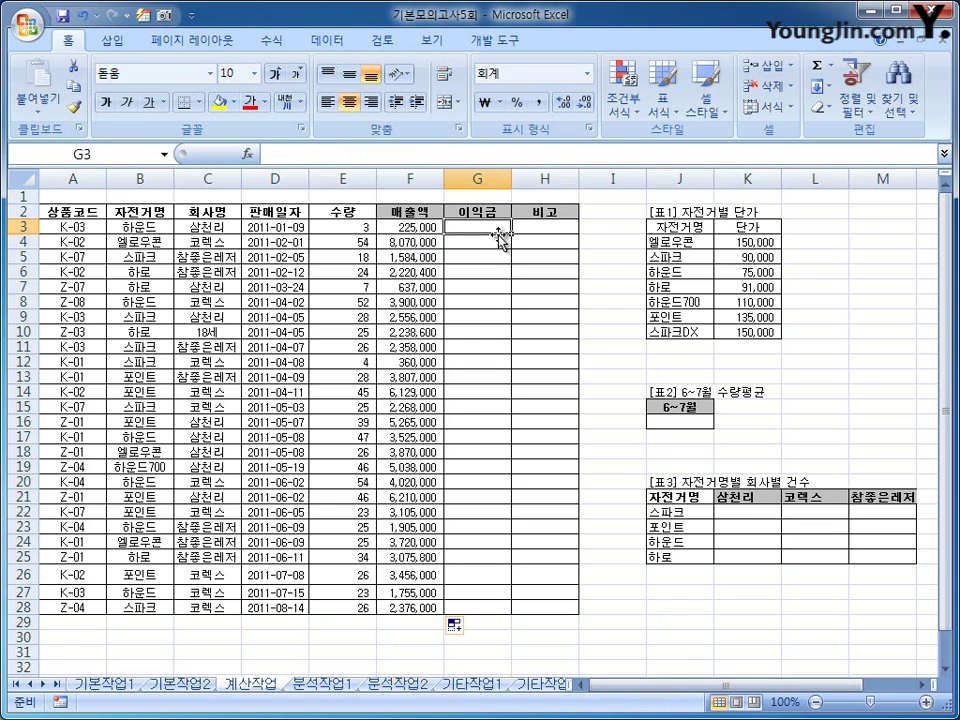
{"action": "type", "text": "=if("}
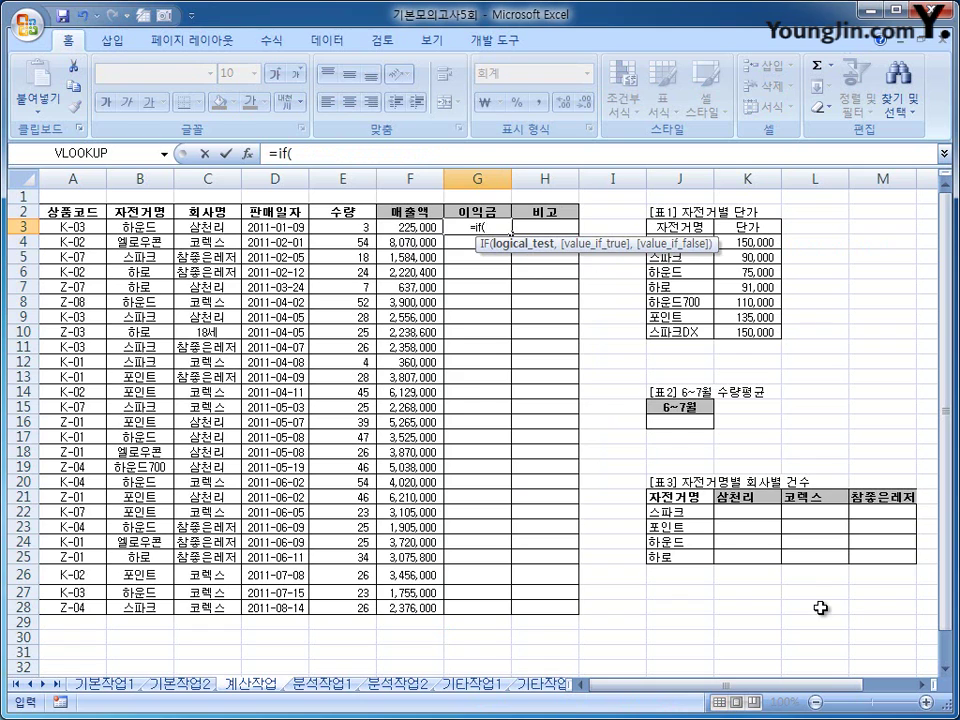
{"action": "type", "text": "mon"}
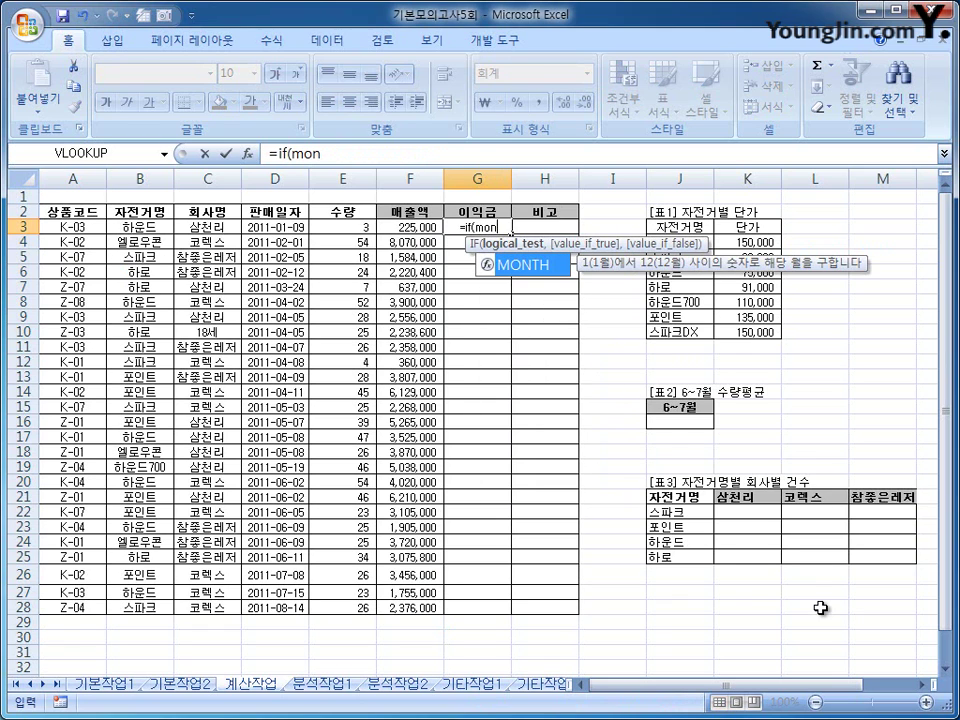
{"action": "key", "text": "Tab"}
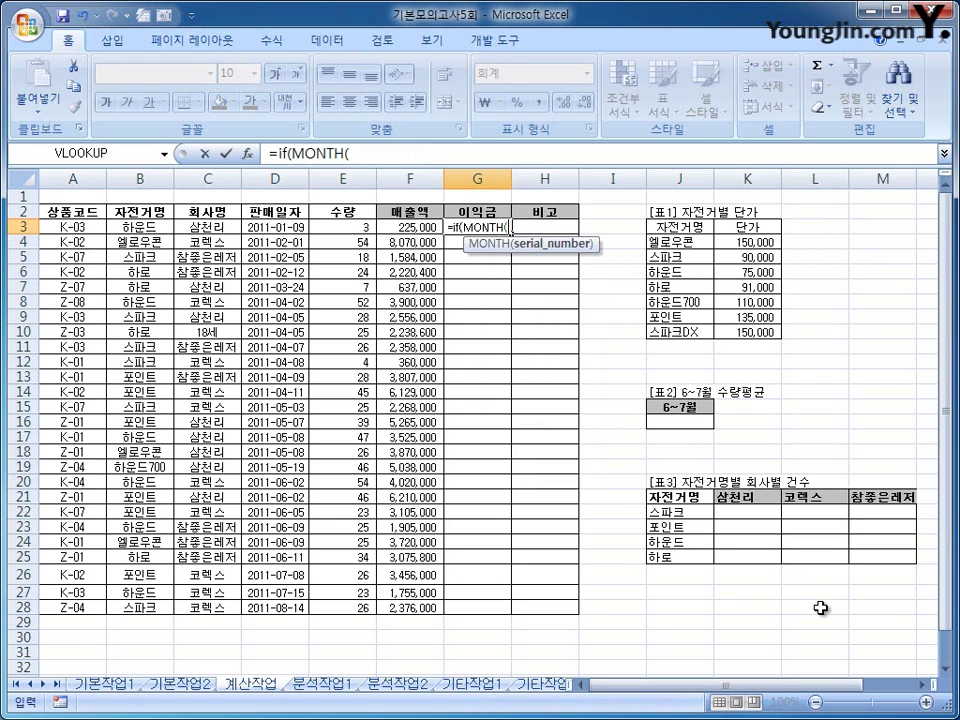
{"action": "left_click", "coordinate": [259, 228]}
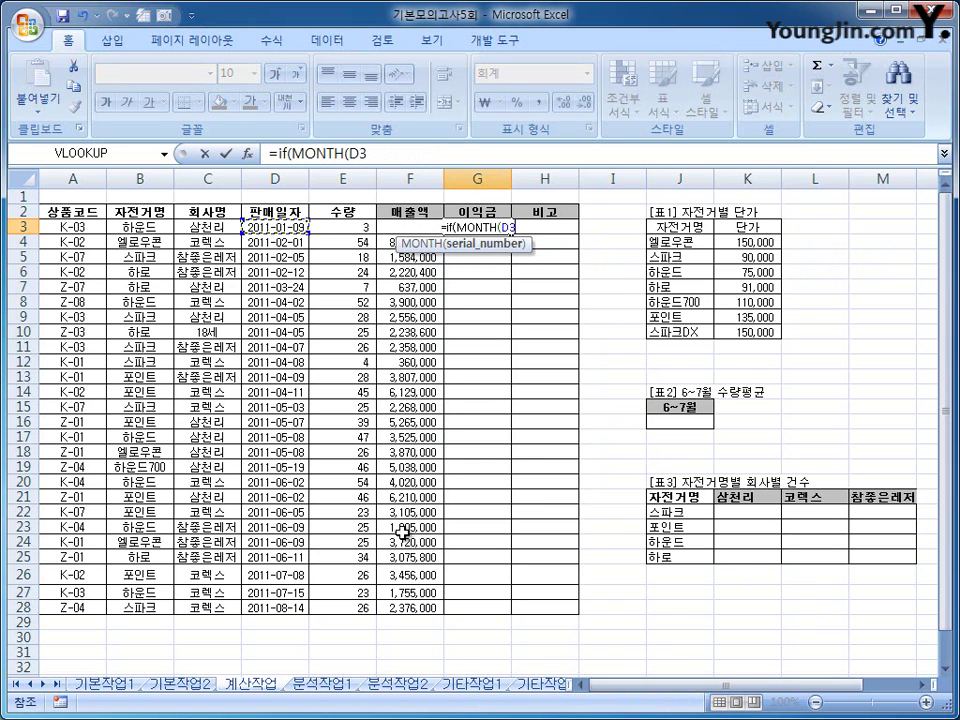
{"action": "type", "text": ")"}
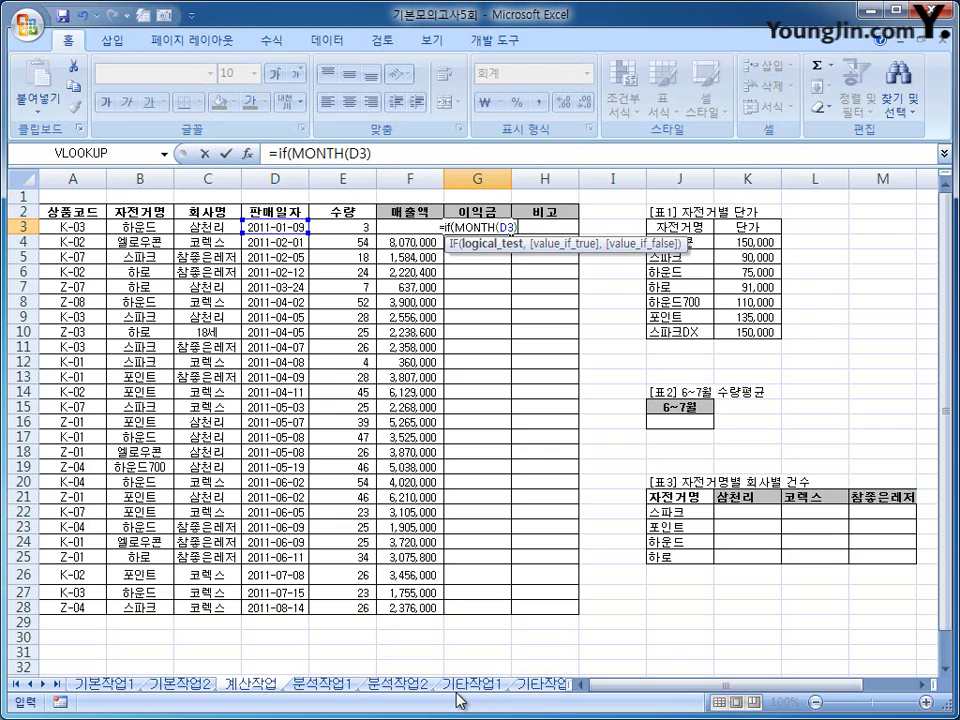
{"action": "type", "text": "<4"}
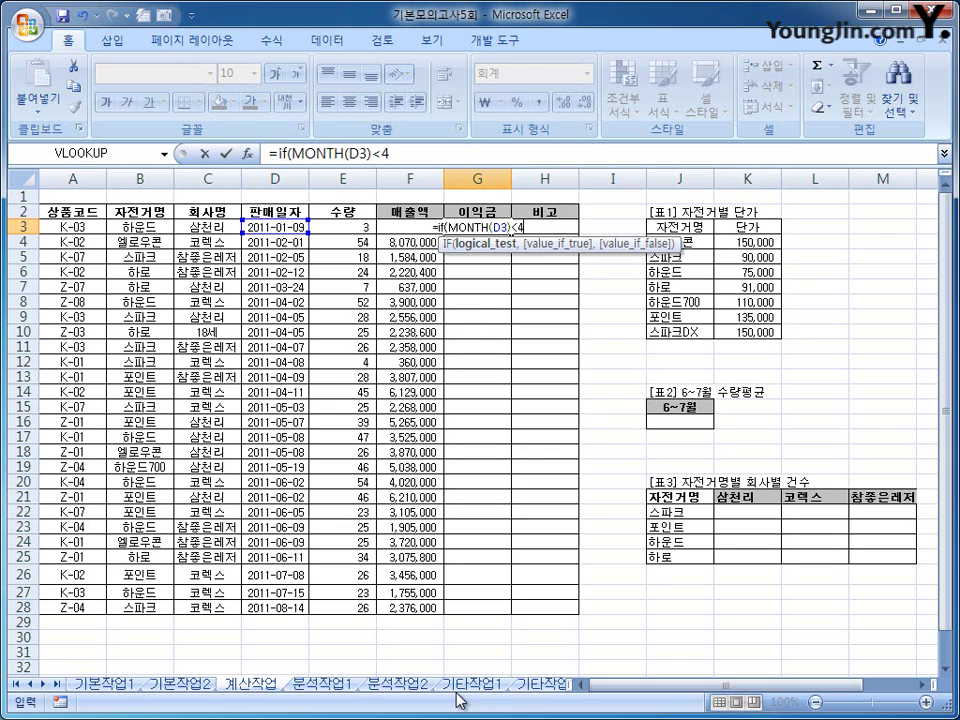
{"action": "key", "text": "BackSpace"}
{"action": "type", "text": "=4"}
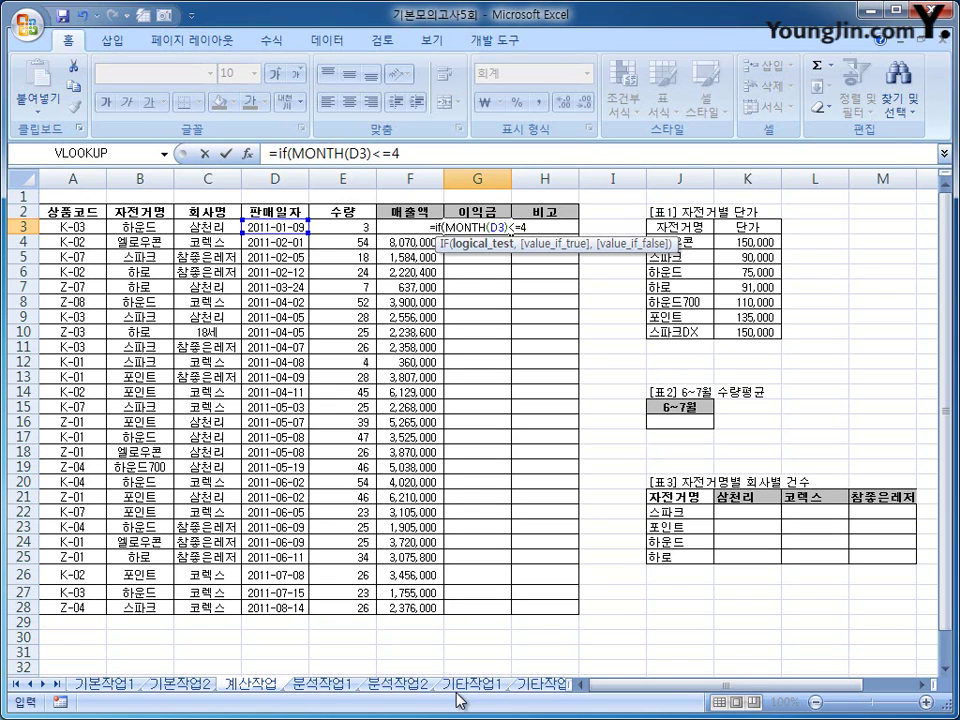
- Complete the 이익금 IF formula with F3*20% if true and F3*30% otherwise, and fill it down to G28
{"action": "type", "text": ","}
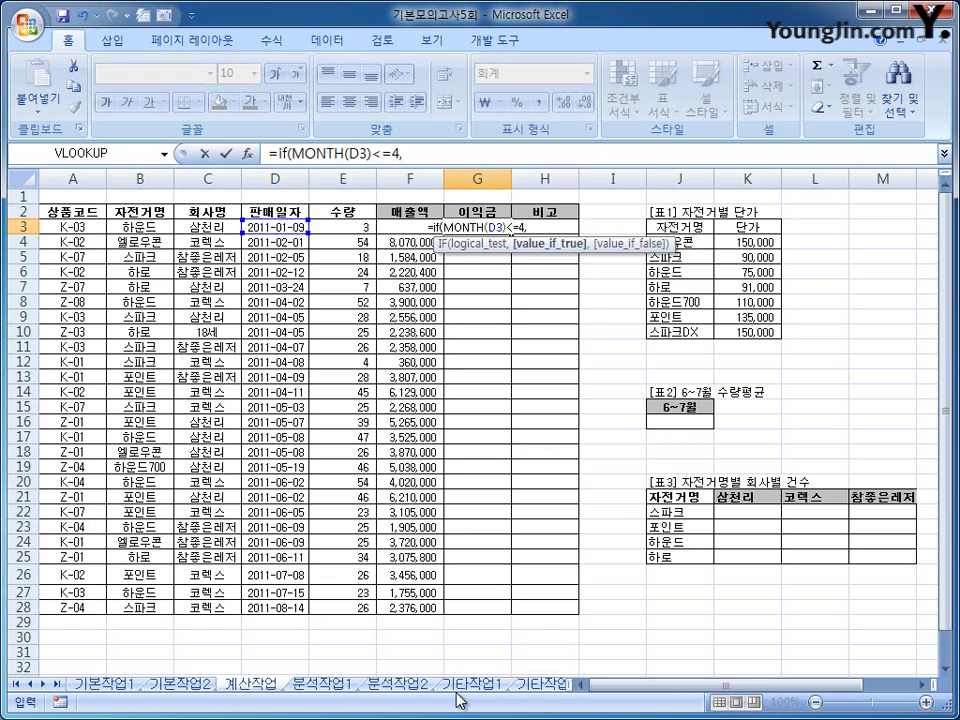
{"action": "key", "text": "Left"}
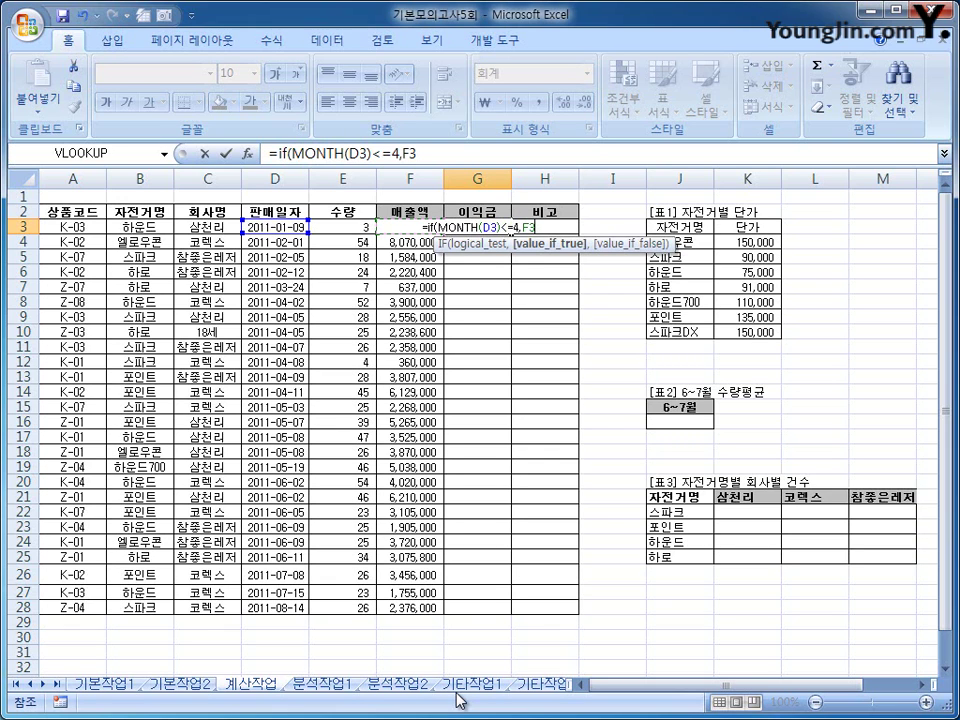
{"action": "type", "text": "*"}
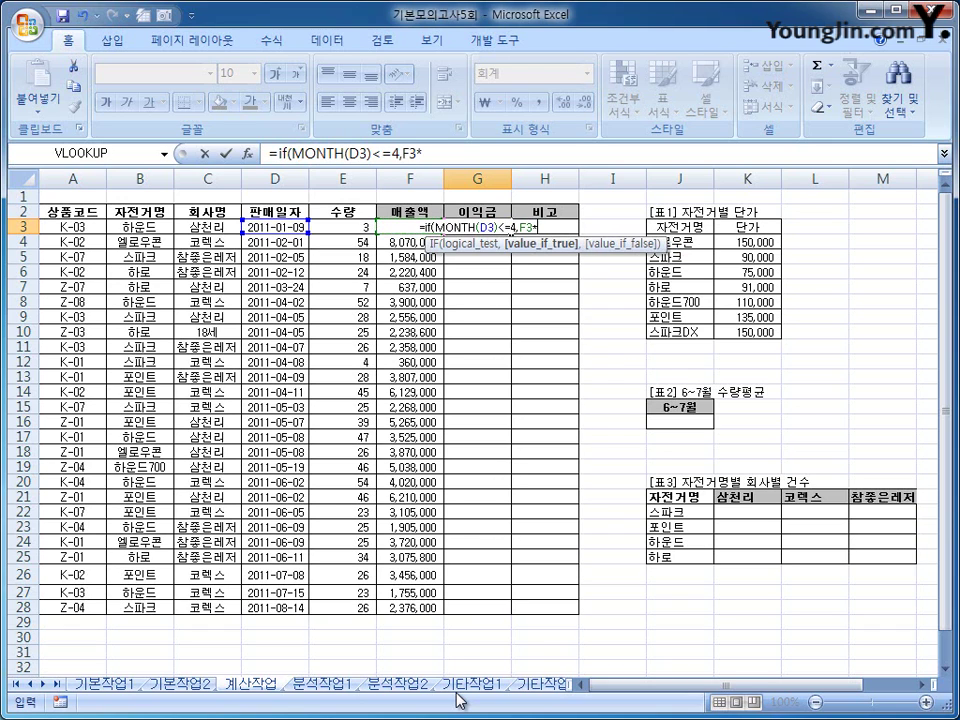
{"action": "type", "text": "20%,"}
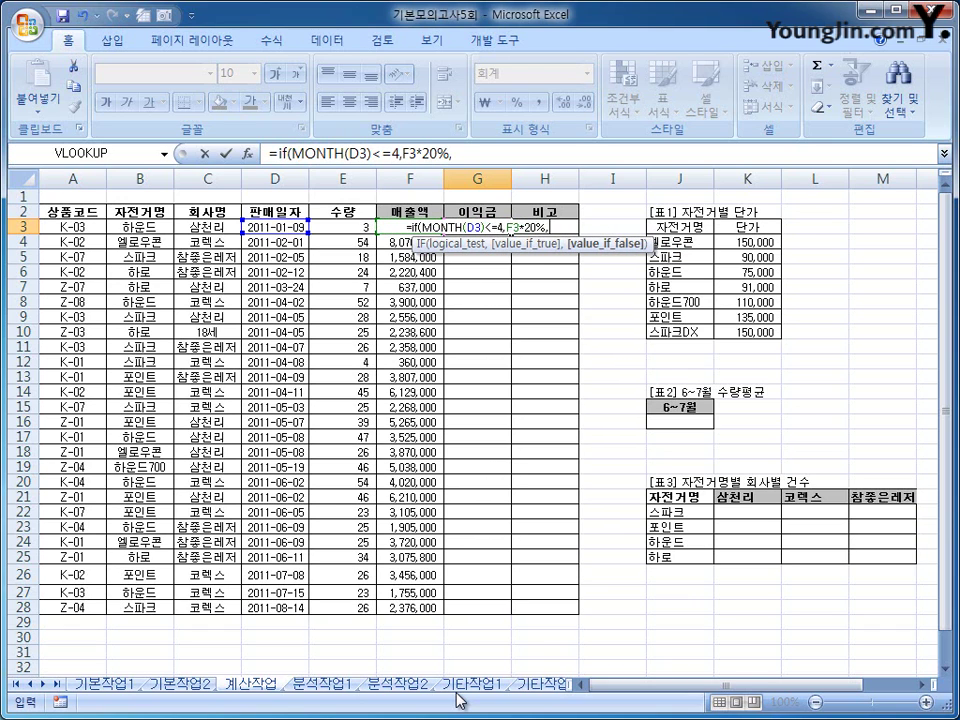
{"action": "type", "text": "F3"}
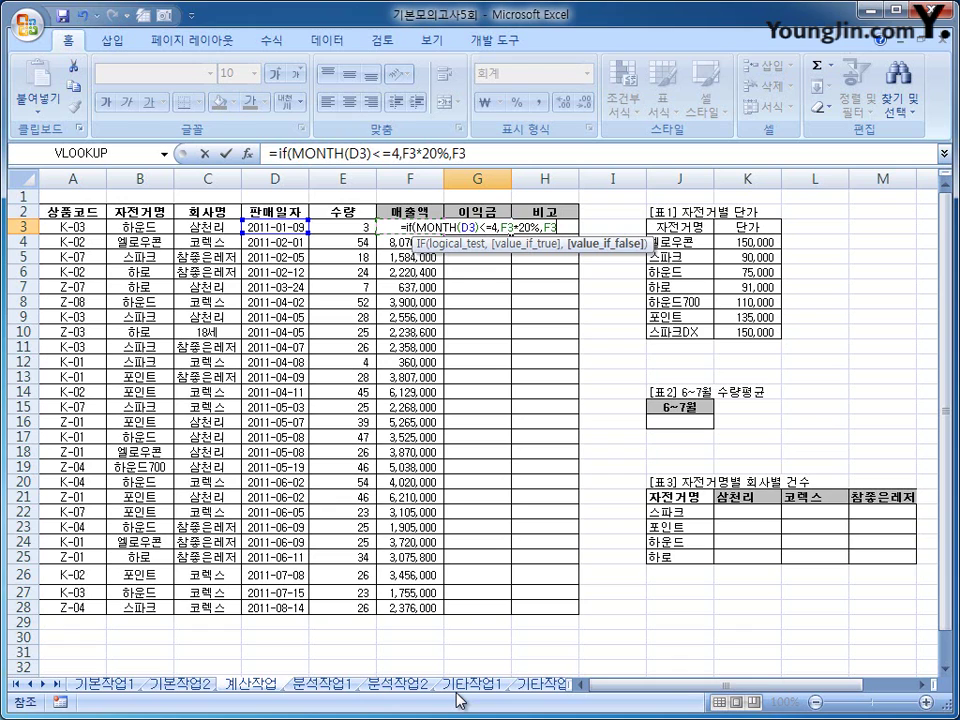
{"action": "type", "text": "*30%"}
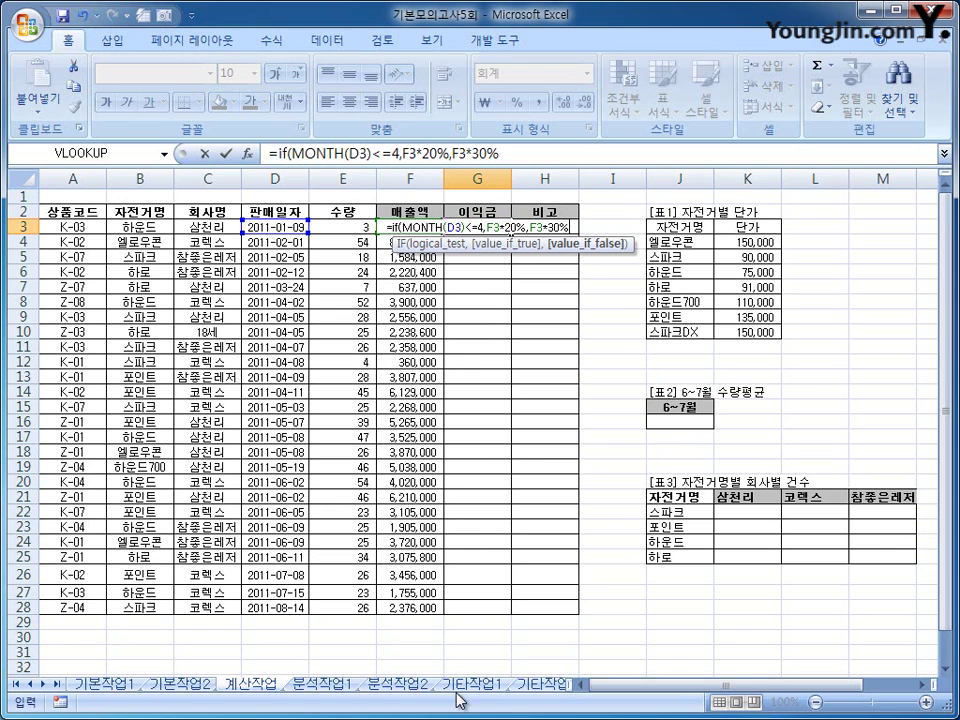
{"action": "type", "text": ")"}
{"action": "key", "text": "Return"}
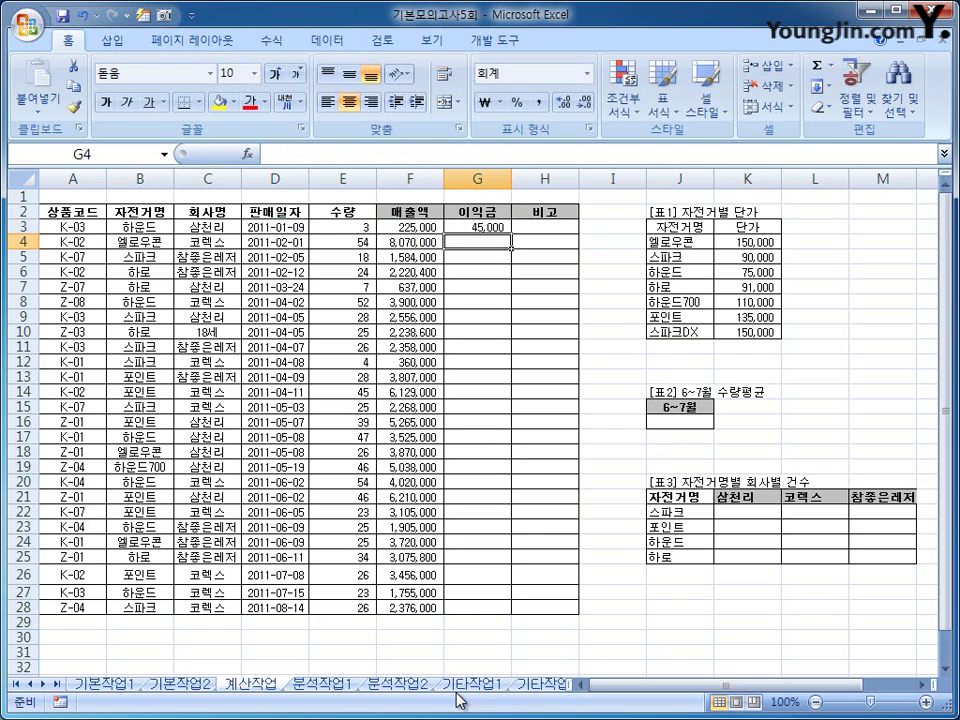
{"action": "left_click", "coordinate": [484, 227]}
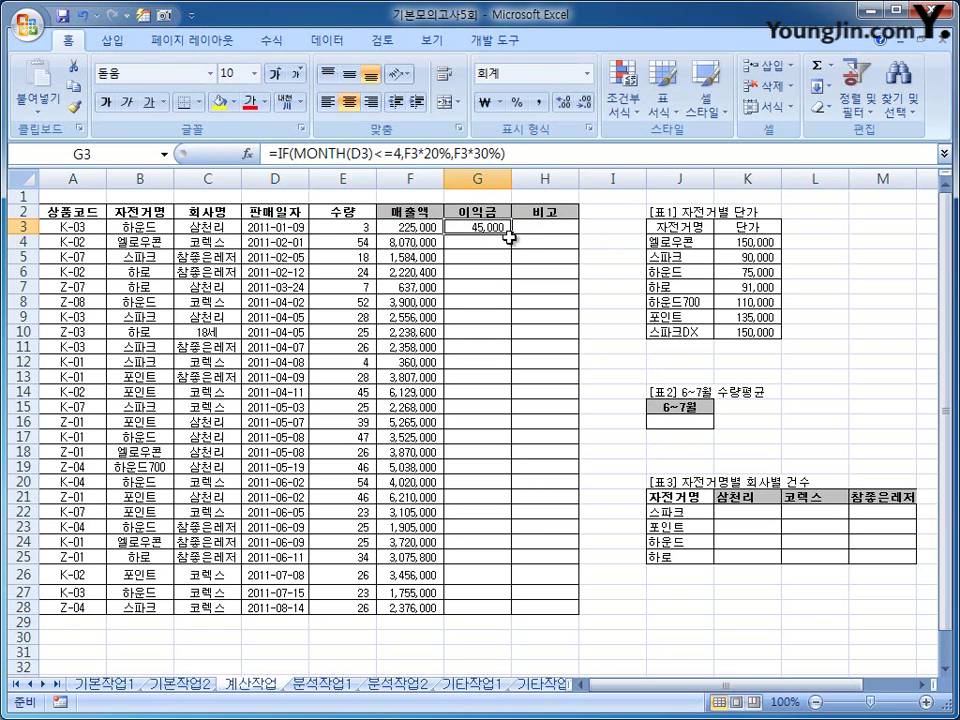
{"action": "double_click", "coordinate": [510, 235]}
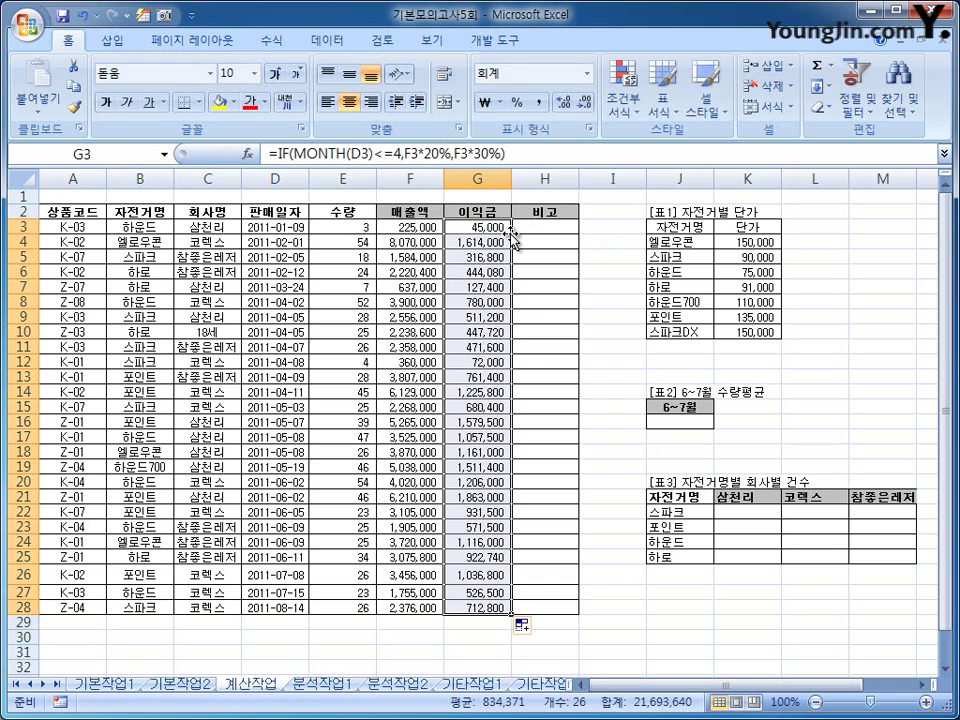
- Begin an AVERAGE formula with nested IF and MONTH functions in the 6~7월 수량평균 cell J16
{"action": "left_click", "coordinate": [550, 227]}
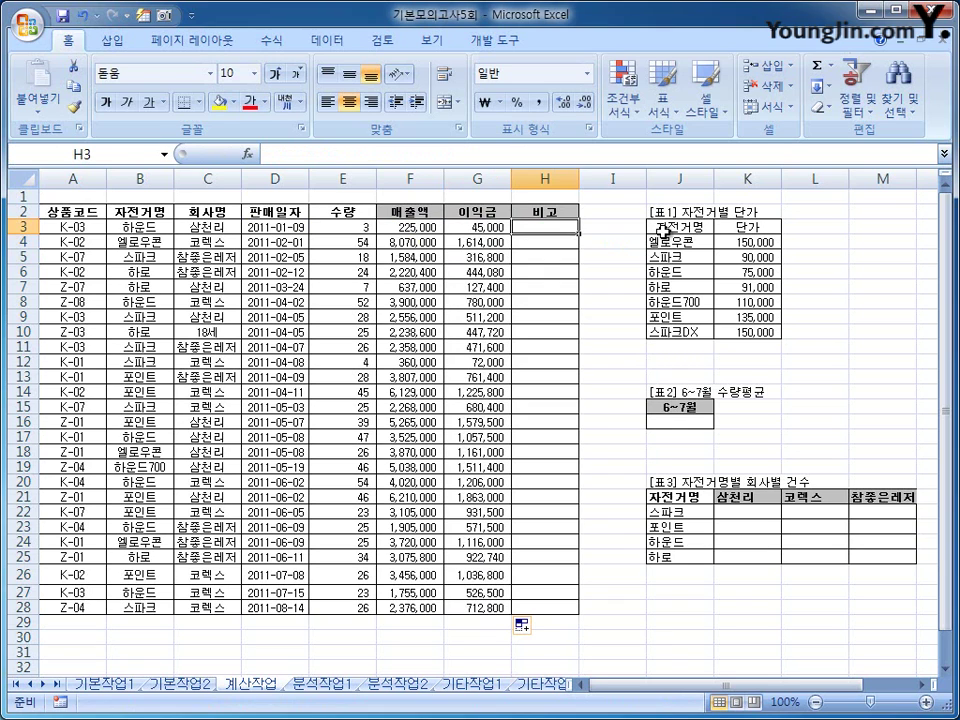
{"action": "left_click", "coordinate": [697, 422]}
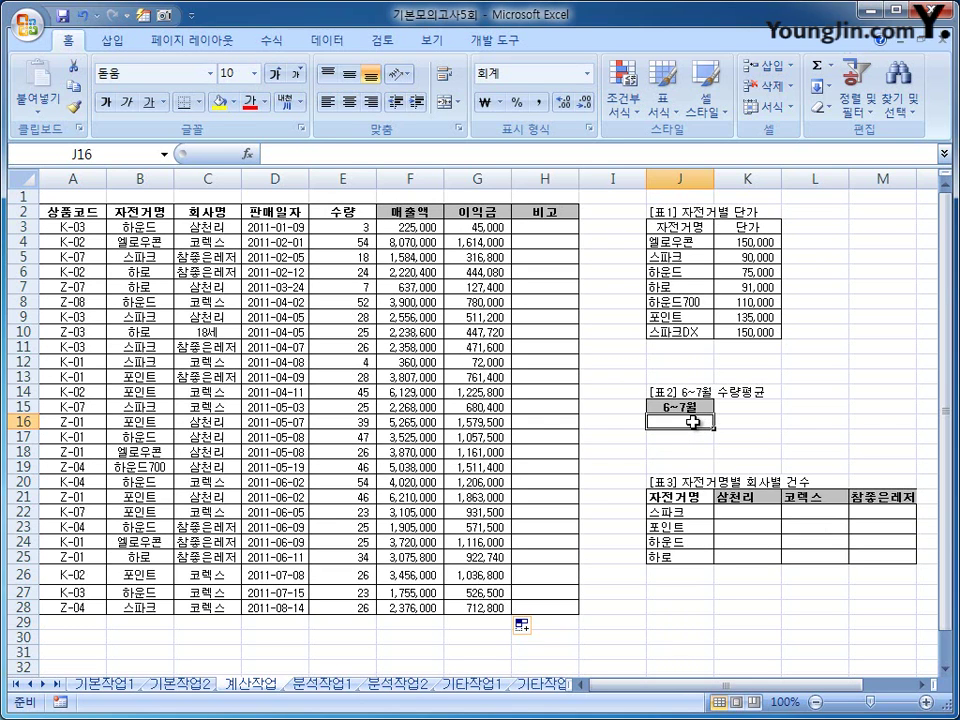
{"action": "type", "text": "="}
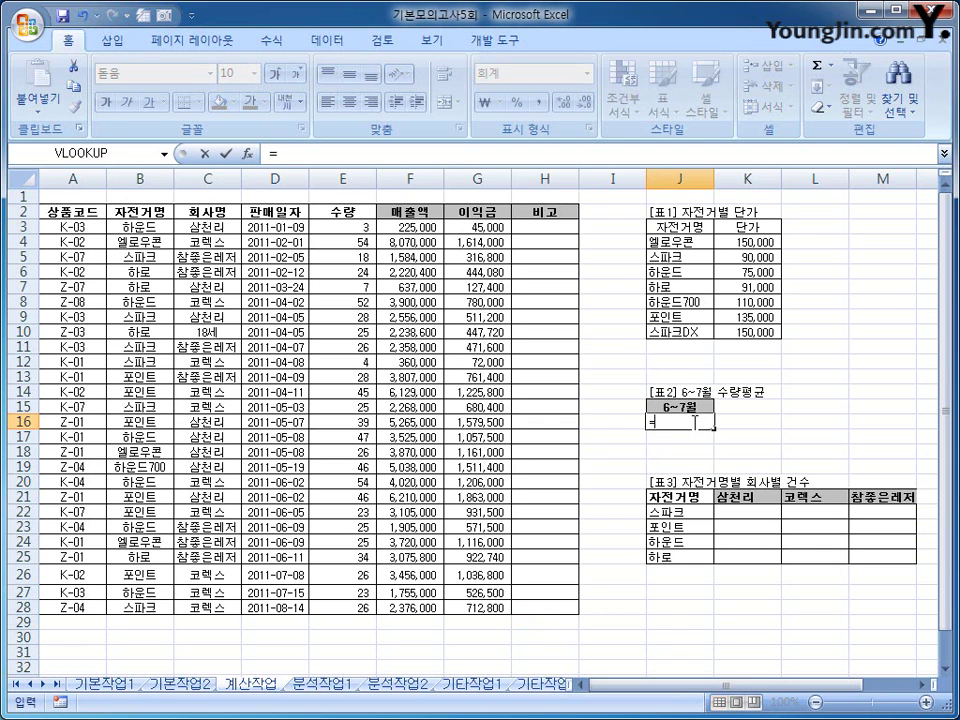
{"action": "type", "text": "a"}
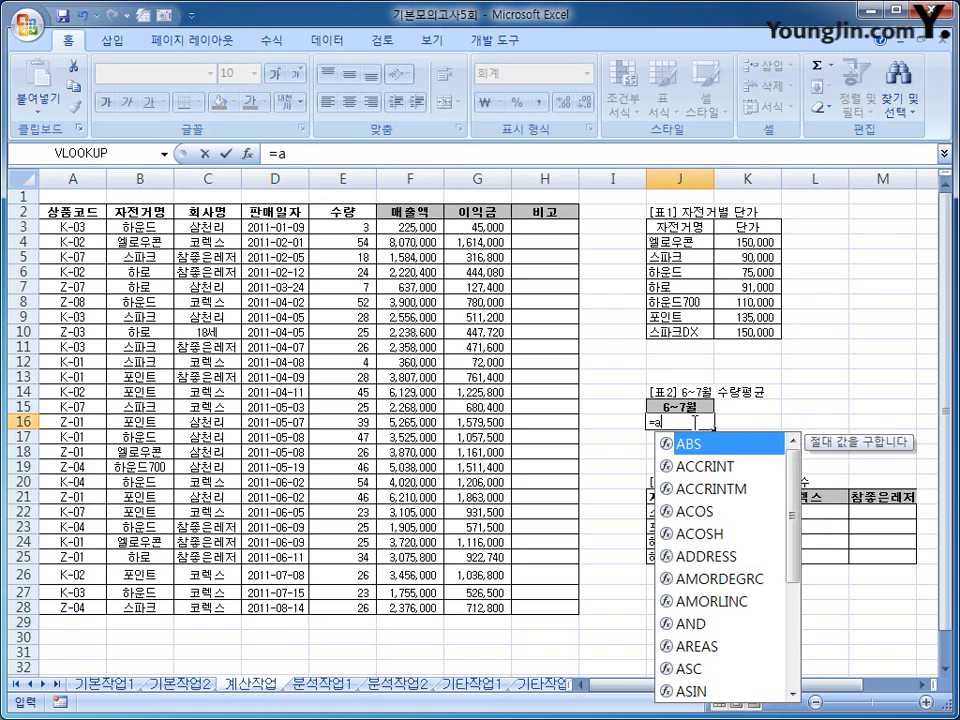
{"action": "type", "text": "ver"}
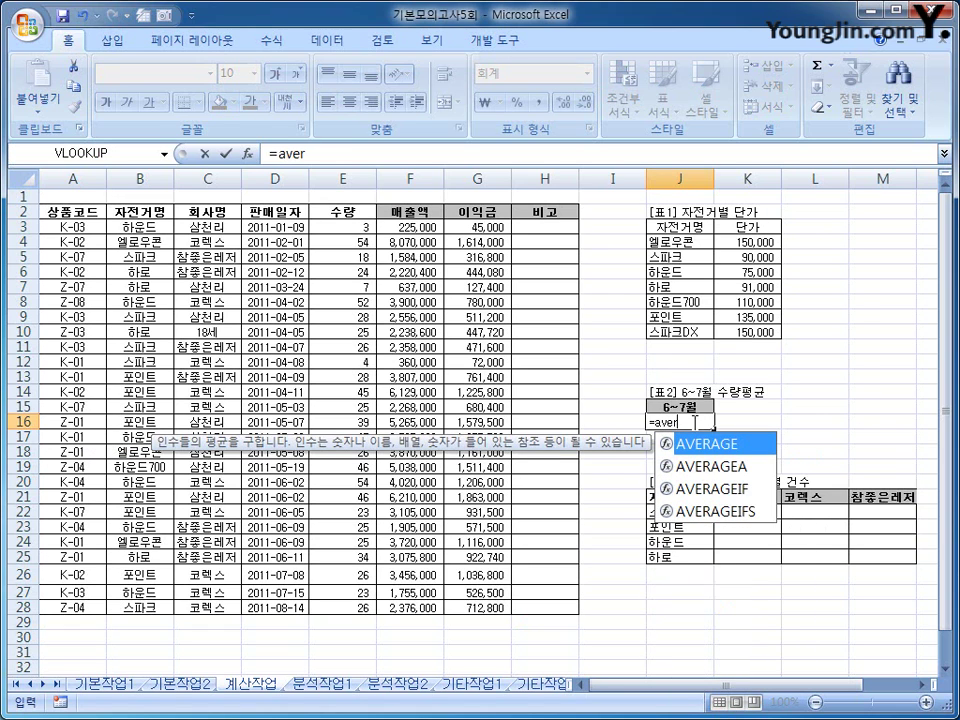
{"action": "key", "text": "Tab"}
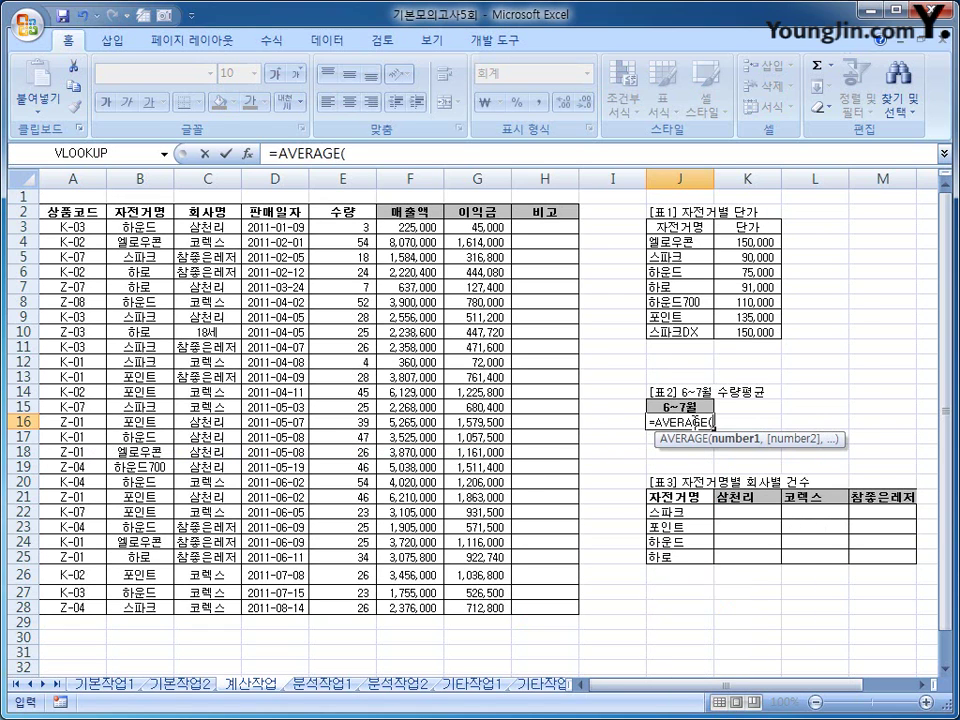
{"action": "type", "text": "if("}
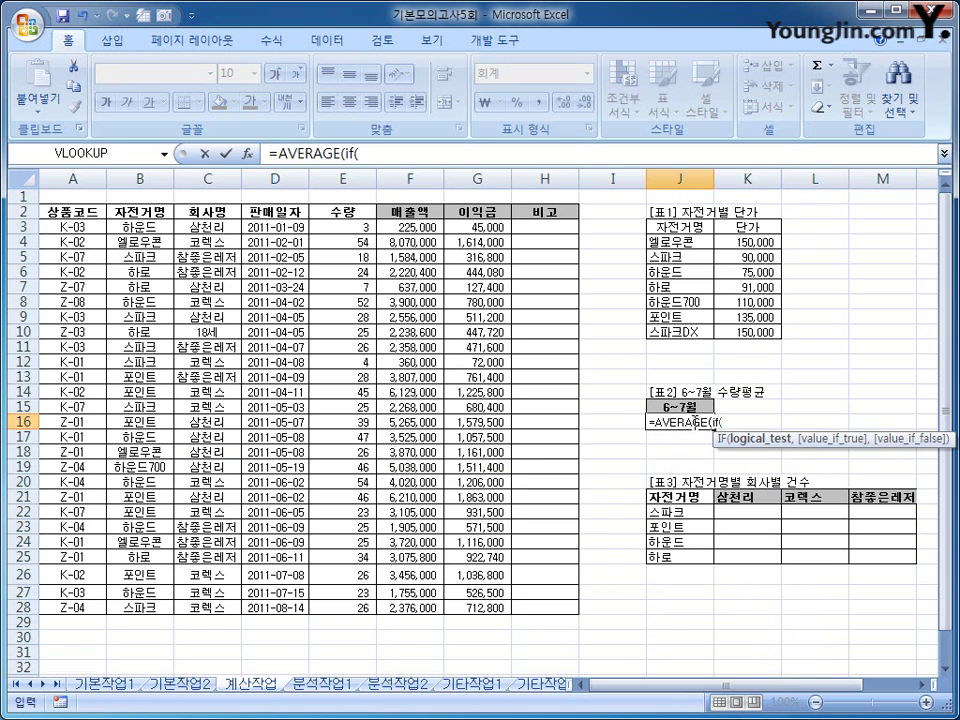
{"action": "type", "text": "month"}
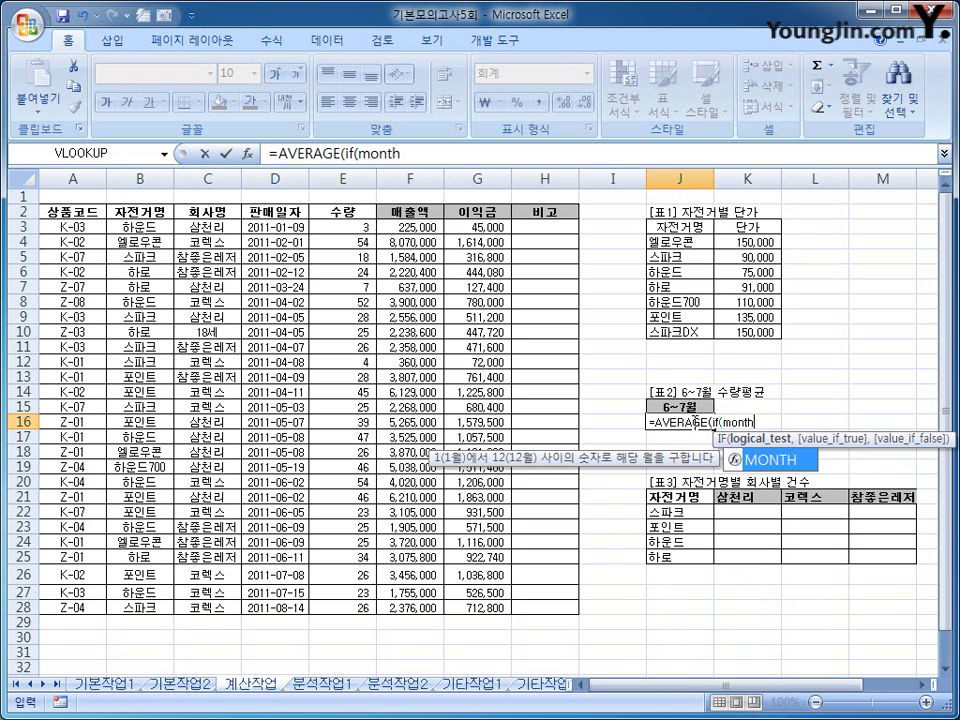
{"action": "key", "text": "Tab"}
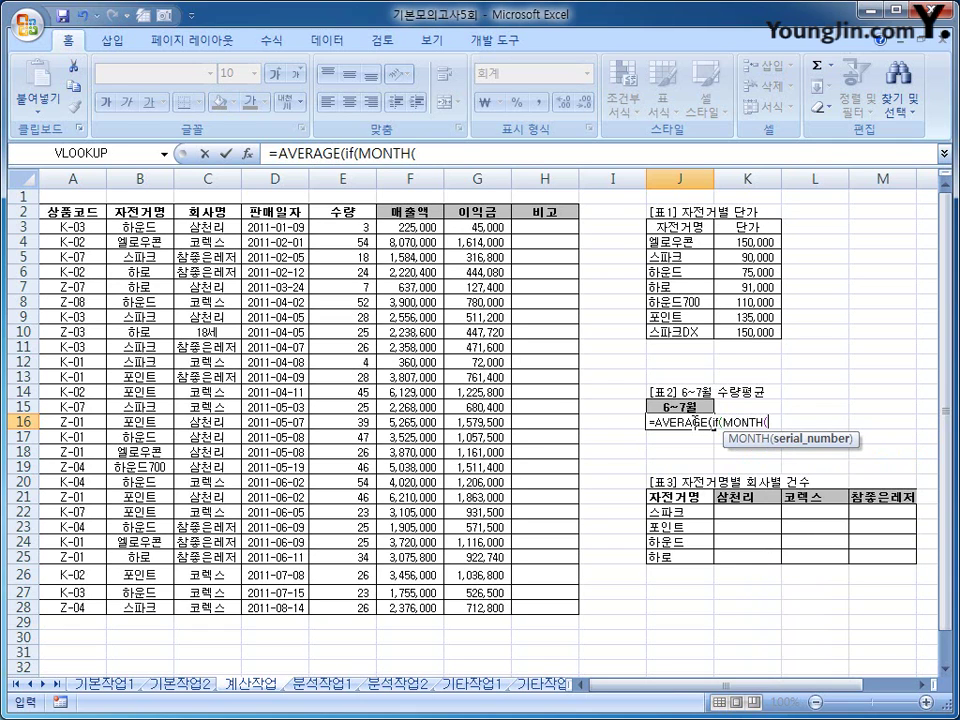
- Enter the first IF condition as (MONTH(D3:D28)=6) on the 판매일자 range, enclosed in its own parentheses
{"action": "left_click_drag", "start_coordinate": [272, 227], "coordinate": [283, 617]}
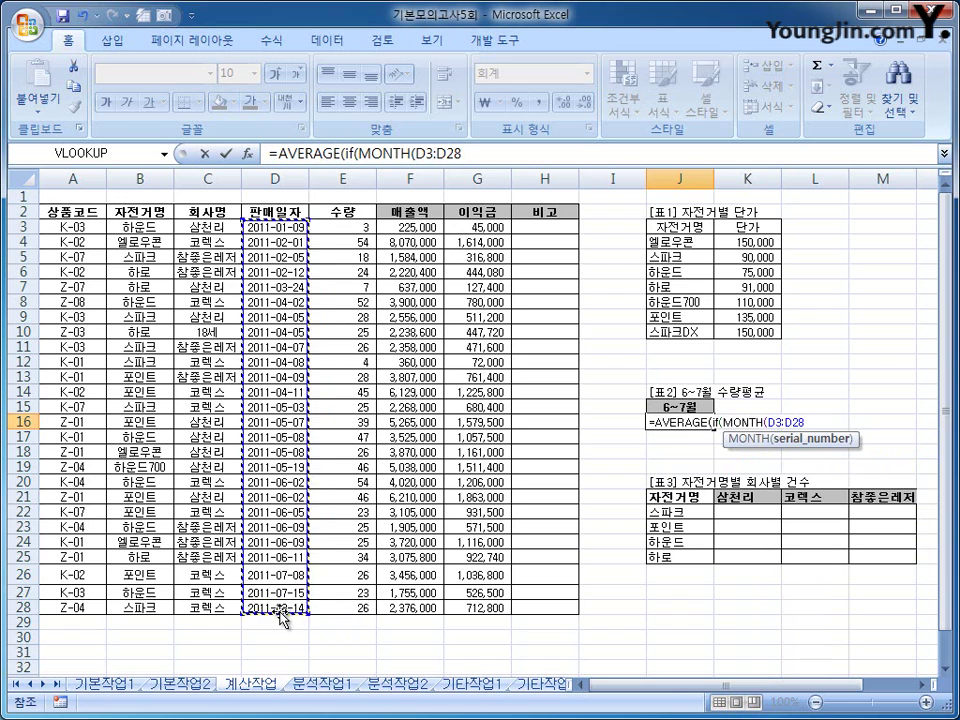
{"action": "type", "text": "="}
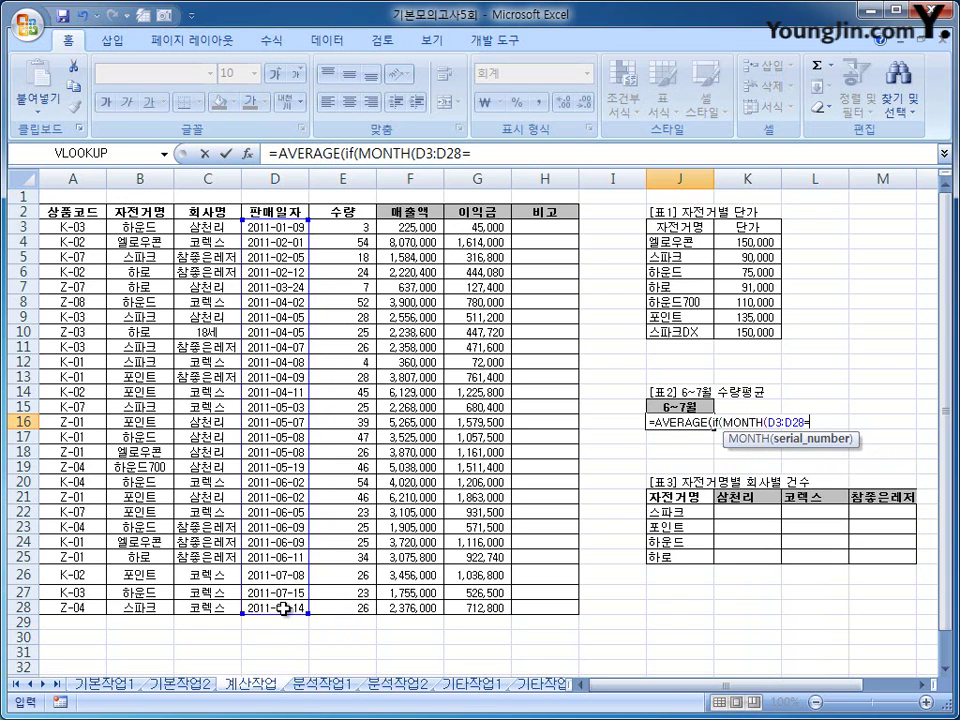
{"action": "key", "text": "BackSpace"}
{"action": "type", "text": ")="}
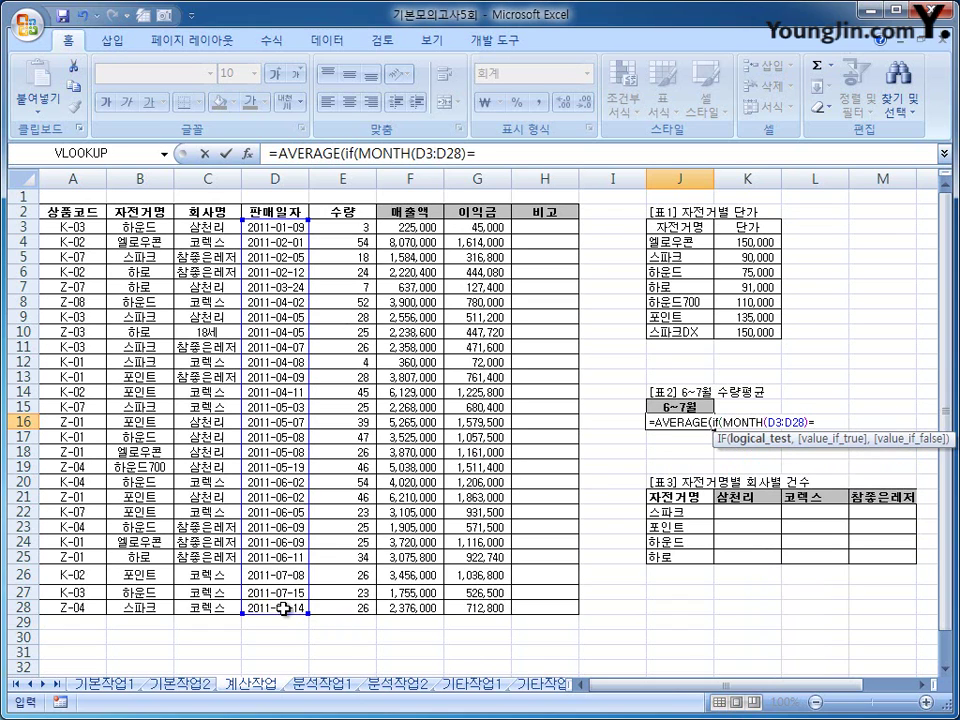
{"action": "type", "text": "6"}
{"action": "left_click", "coordinate": [251, 150]}
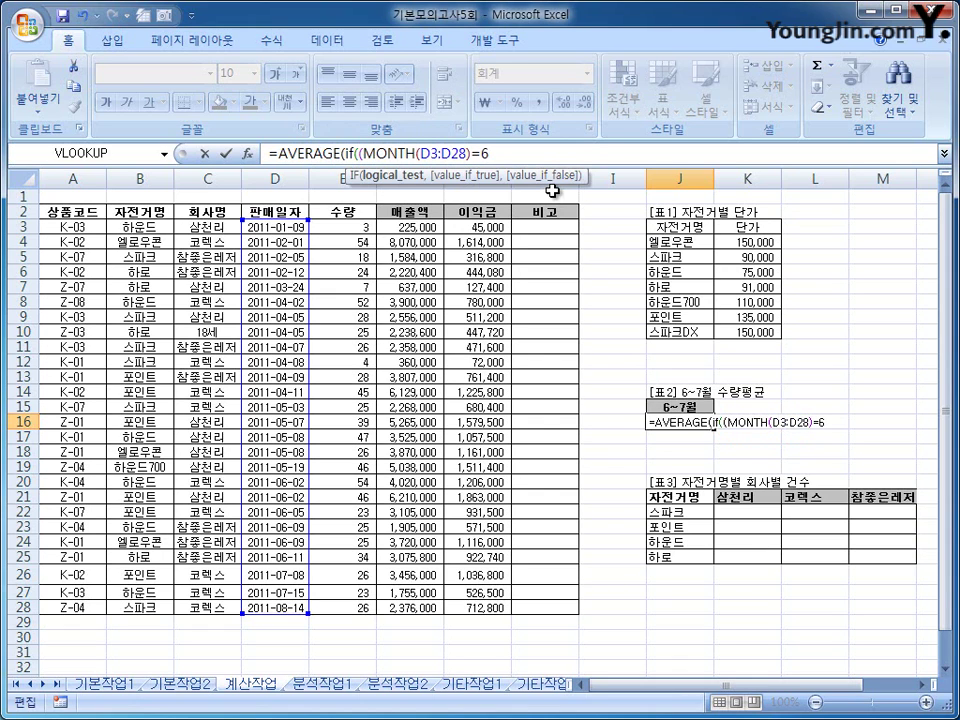
{"action": "type", "text": "("}
{"action": "type", "text": ")"}
- Add the alternative July condition +(MONTH(D3:D28)=7) to the IF test
{"action": "type", "text": "+"}
{"action": "type", "text": "(mo"}
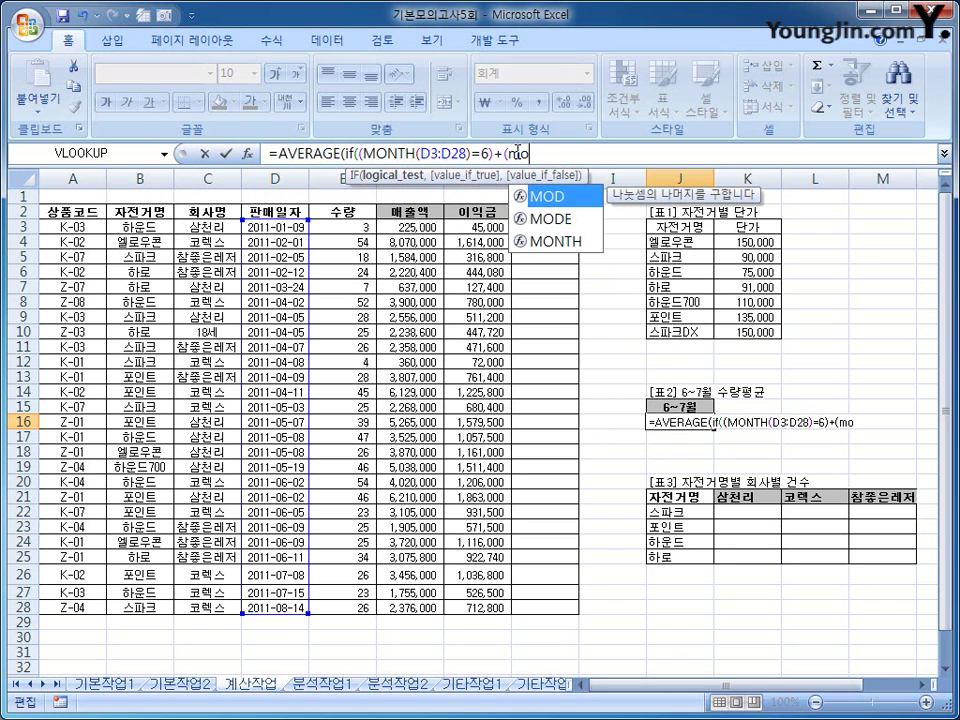
{"action": "type", "text": "n"}
{"action": "key", "text": "Tab"}
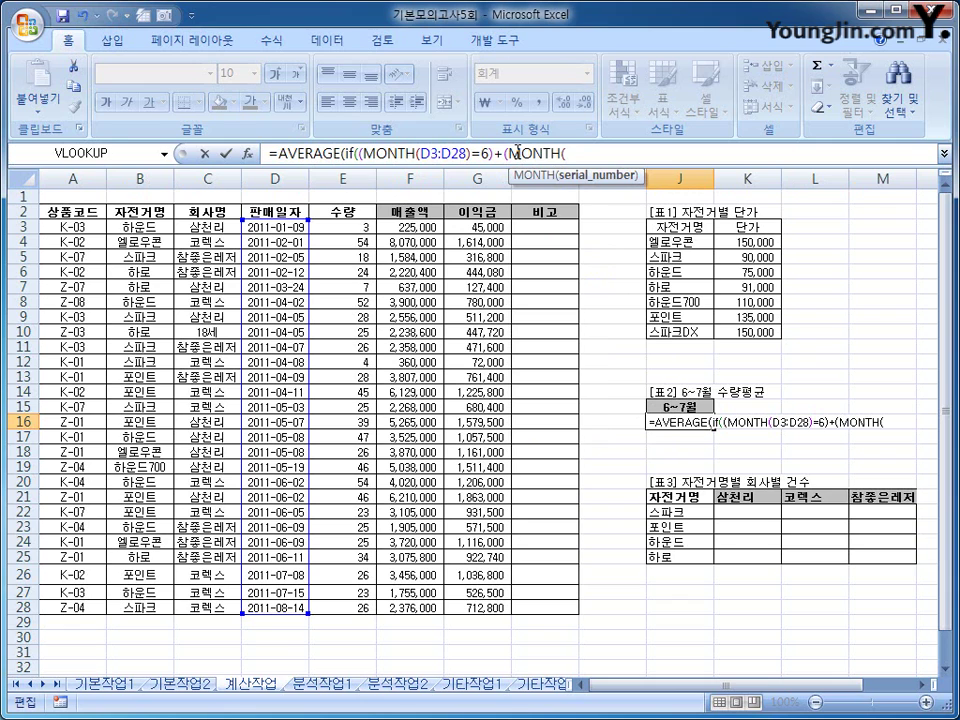
{"action": "left_click_drag", "start_coordinate": [225, 227], "coordinate": [272, 605]}
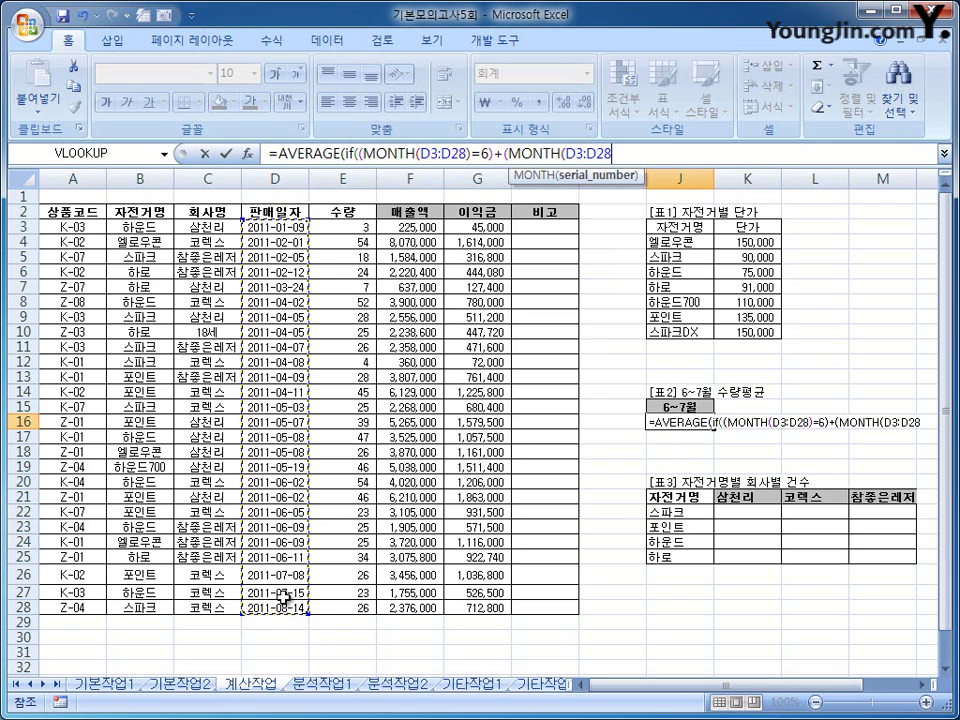
{"action": "type", "text": ")=7)"}
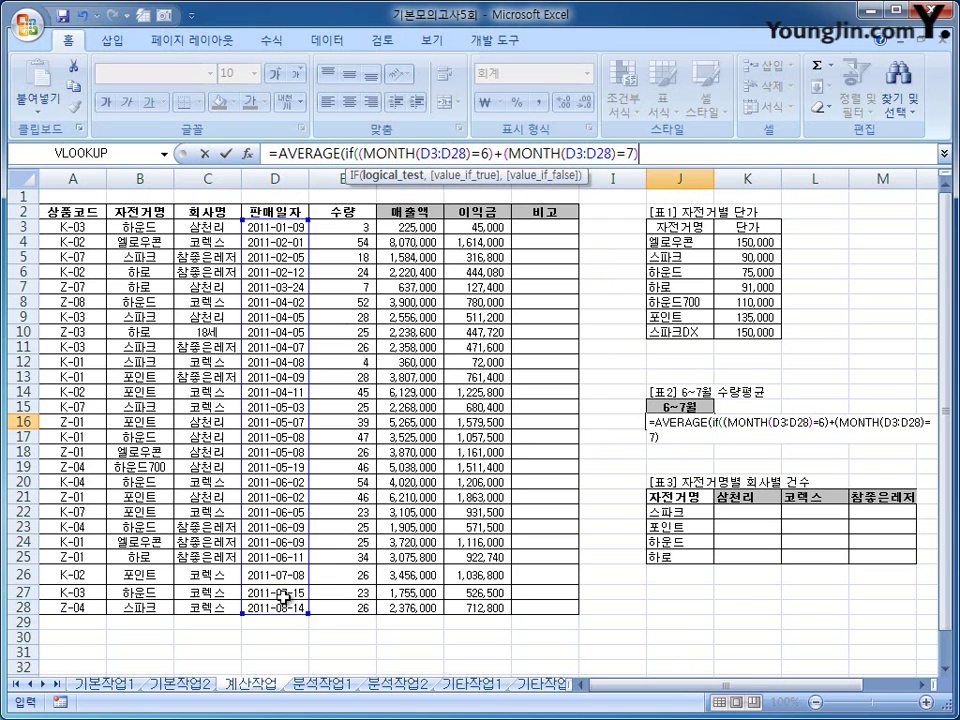
- Use the 수량 range E3:E28 as the IF's true value and enter the J16 average as an array formula
{"action": "type", "text": ","}
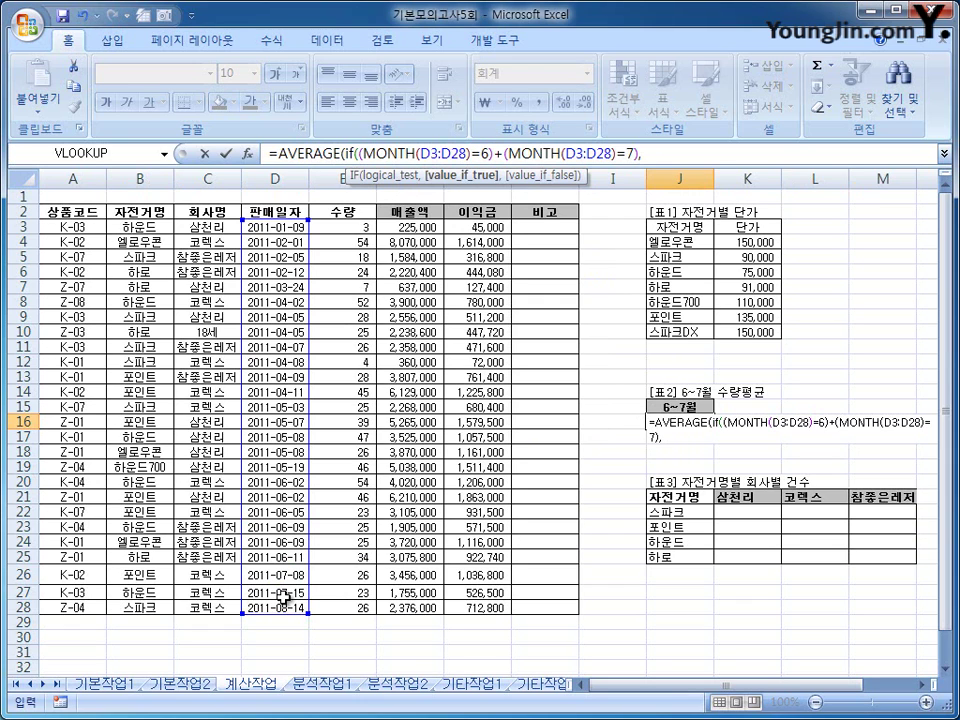
{"action": "left_click_drag", "start_coordinate": [343, 225], "coordinate": [352, 607]}
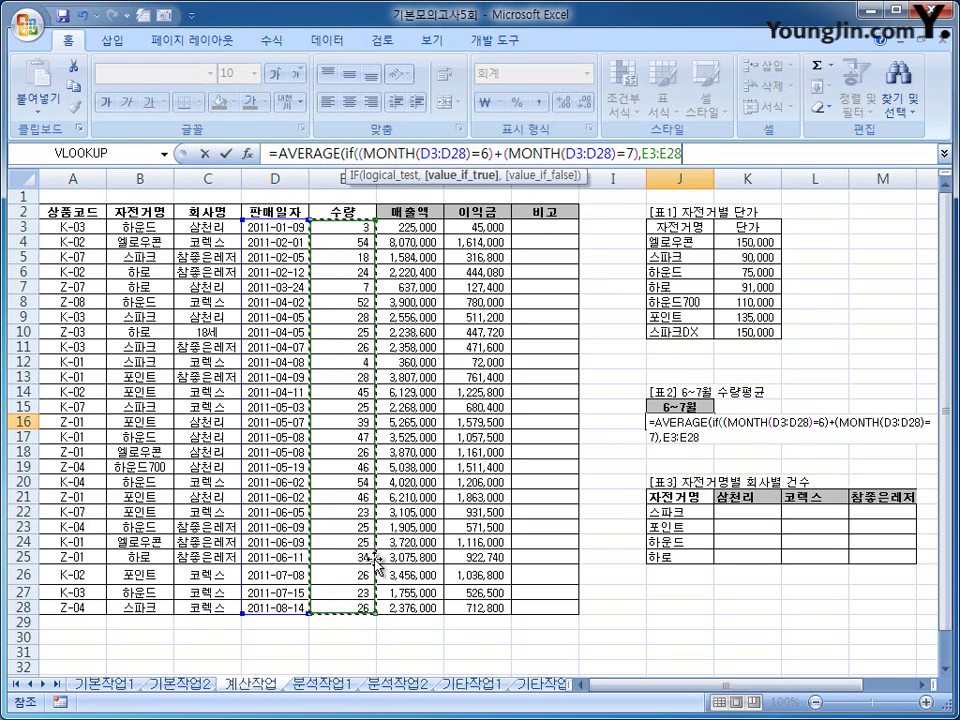
{"action": "type", "text": ")"}
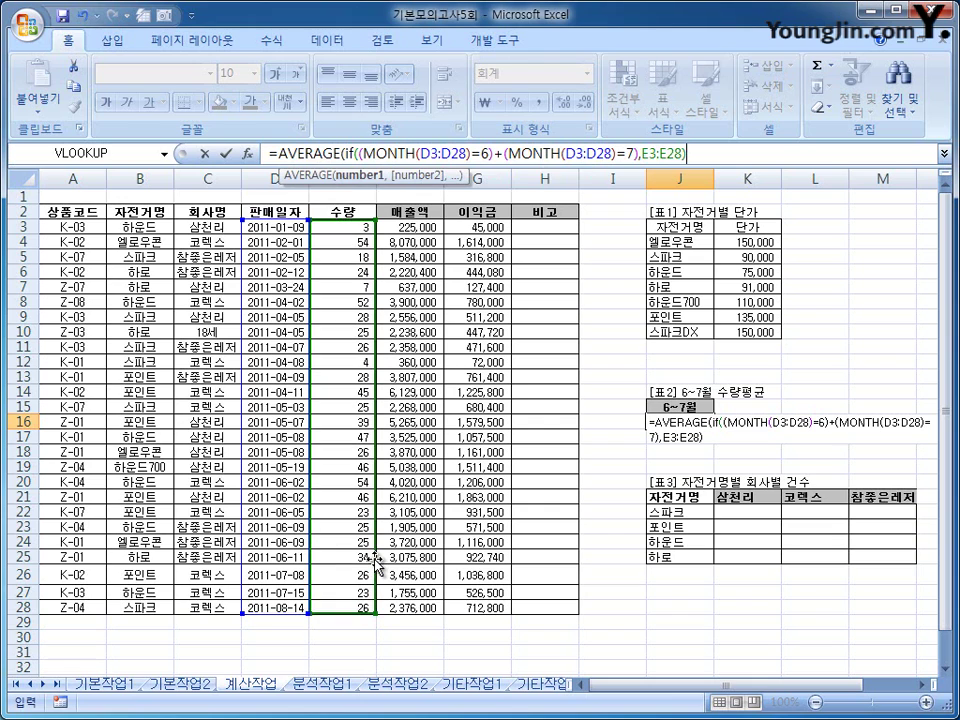
{"action": "type", "text": ")"}
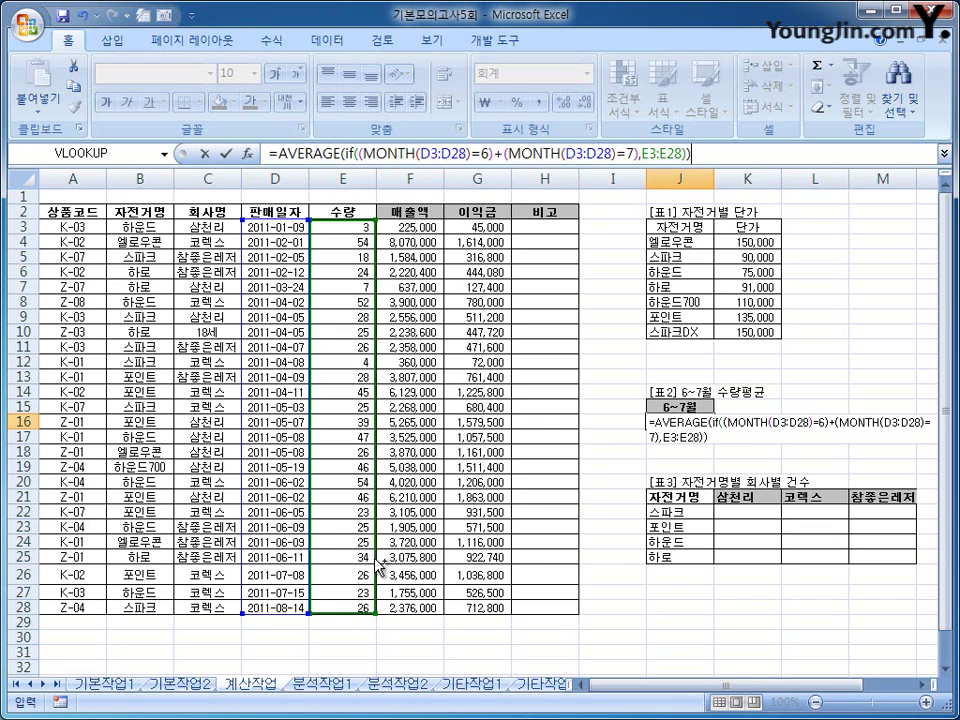
{"action": "key", "text": "ctrl+shift+Return"}
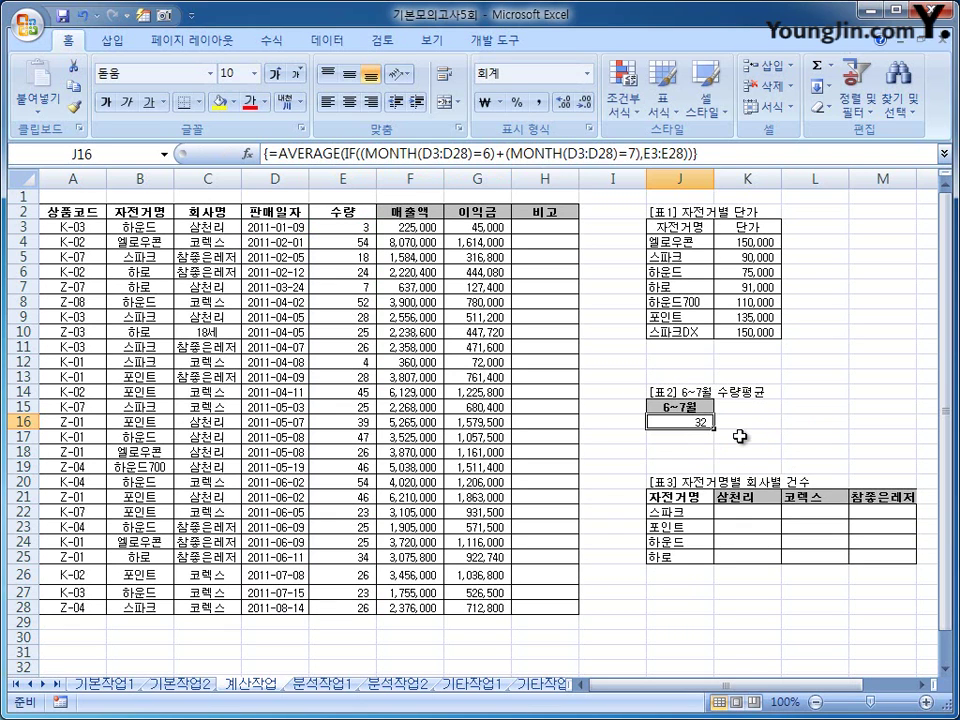
- Begin a SUM formula in K22 with a parenthesised condition on the absolute 자전거명 range $B$3:$B$28
{"action": "left_click", "coordinate": [740, 510]}
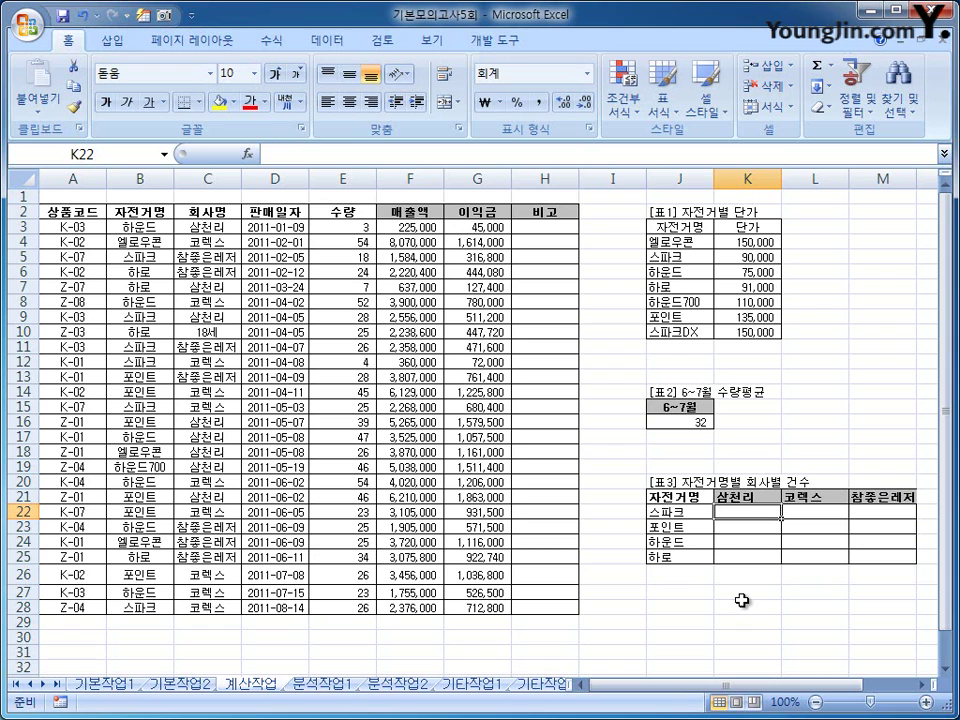
{"action": "type", "text": "="}
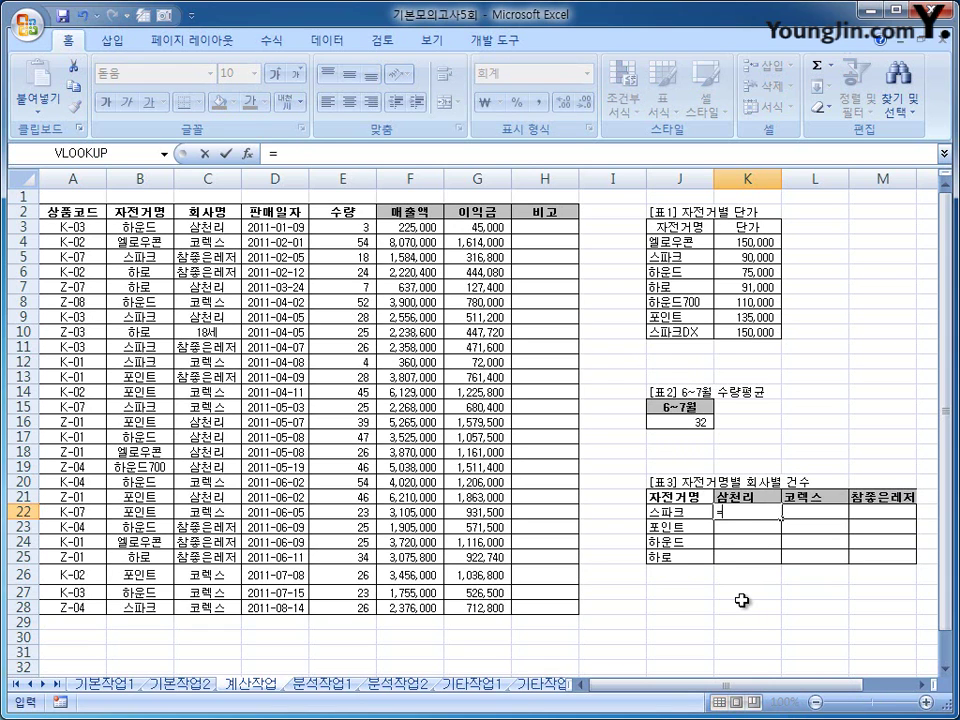
{"action": "type", "text": "su"}
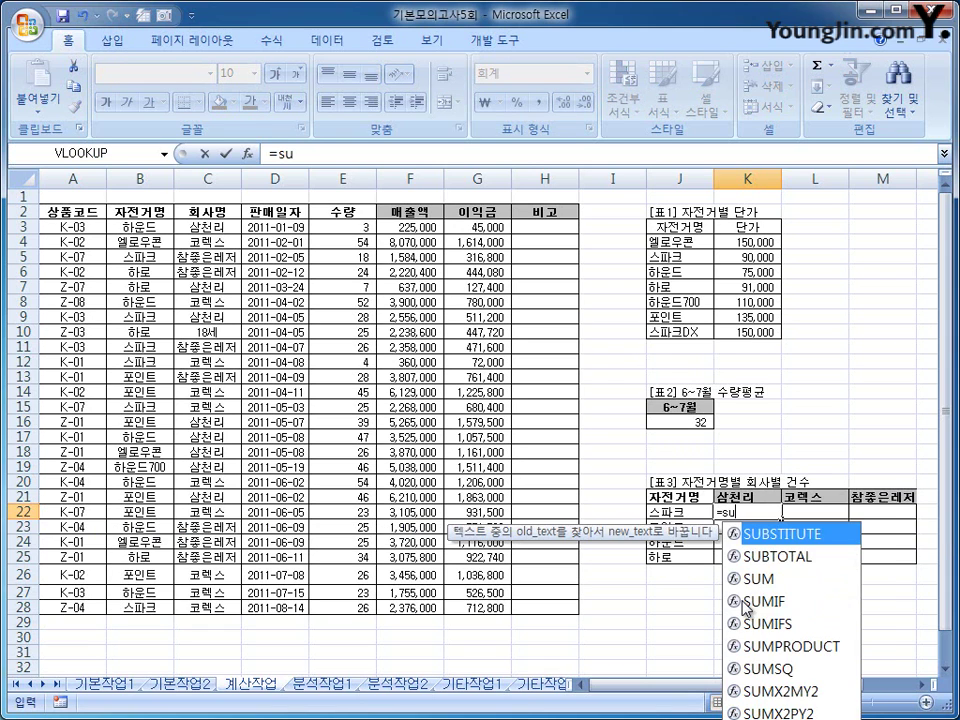
{"action": "type", "text": "m("}
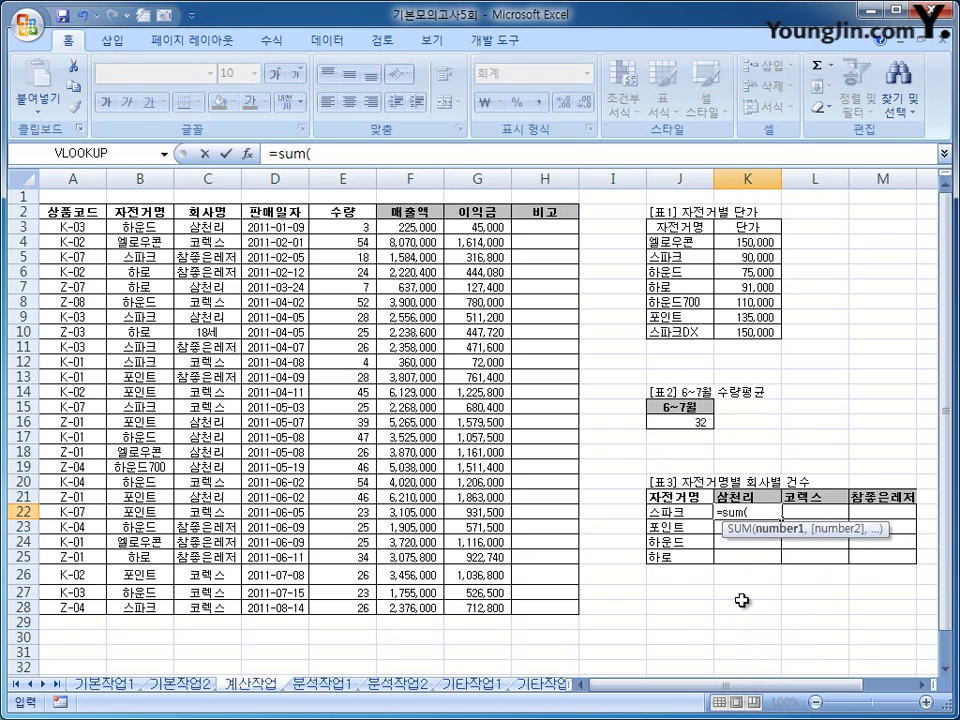
{"action": "type", "text": "("}
{"action": "left_click_drag", "start_coordinate": [140, 222], "coordinate": [146, 605]}
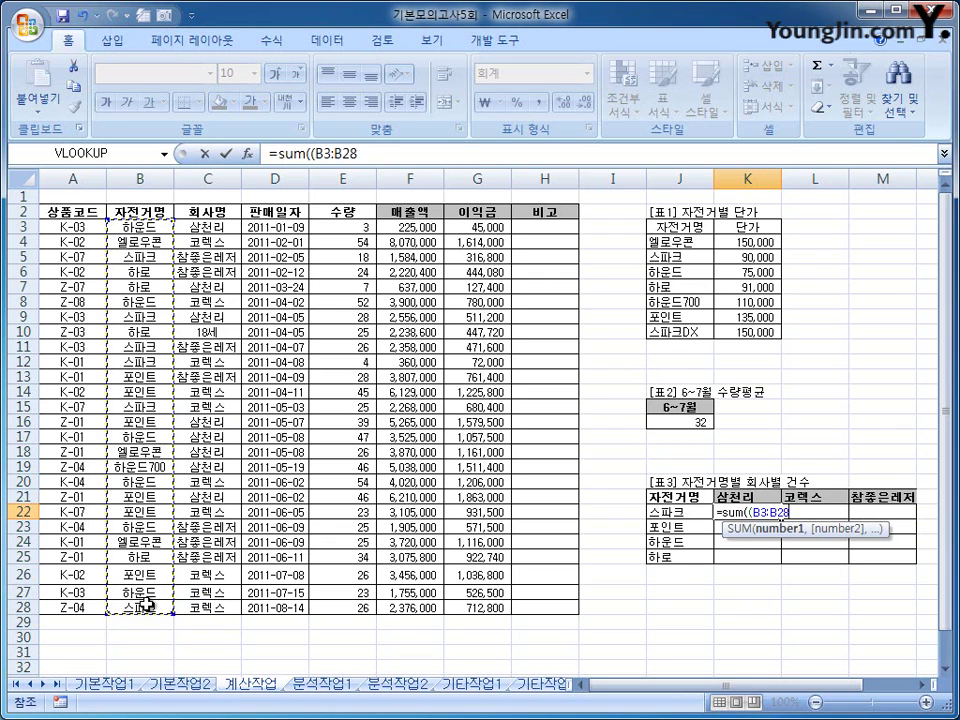
{"action": "key", "text": "F4"}
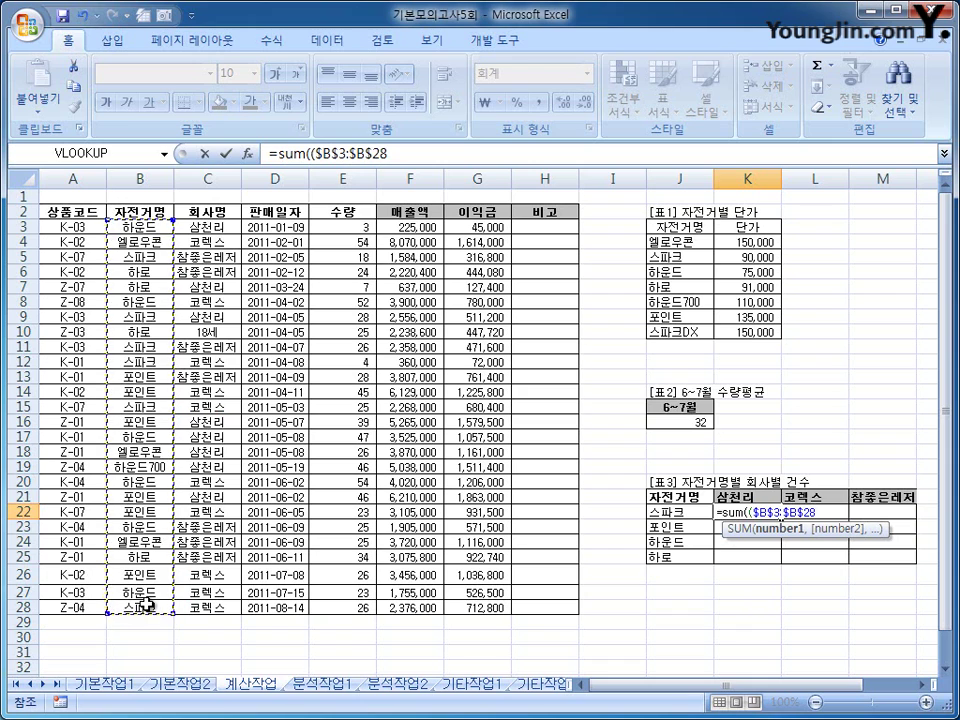
- Compare the 자전거명 range with the 스파크 label, using the column-locked reference $J22
{"action": "type", "text": "="}
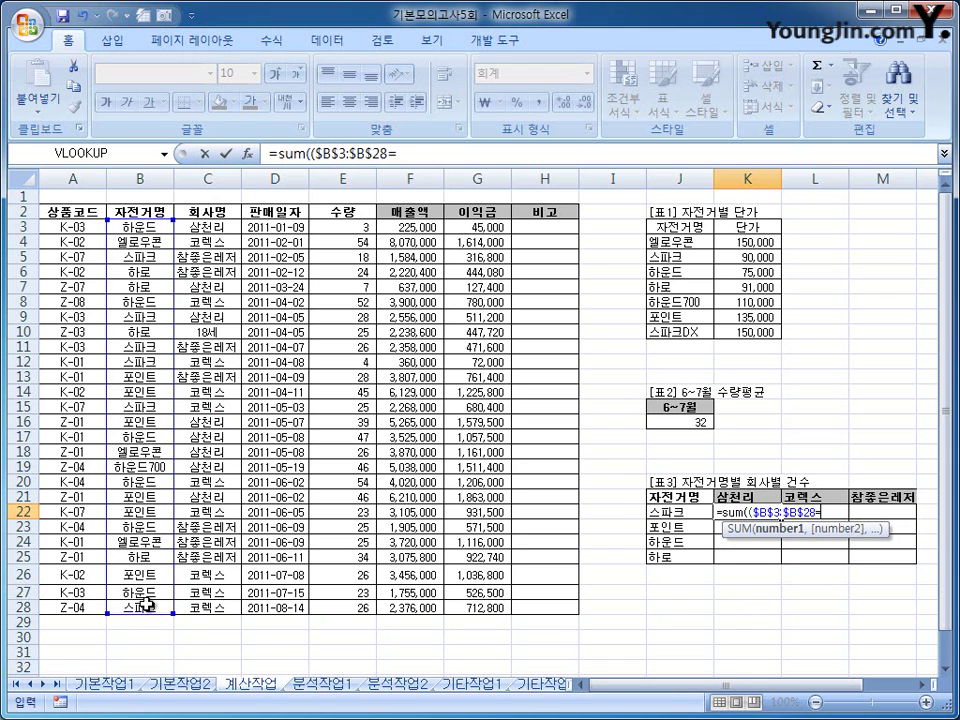
{"action": "key", "text": "Left"}
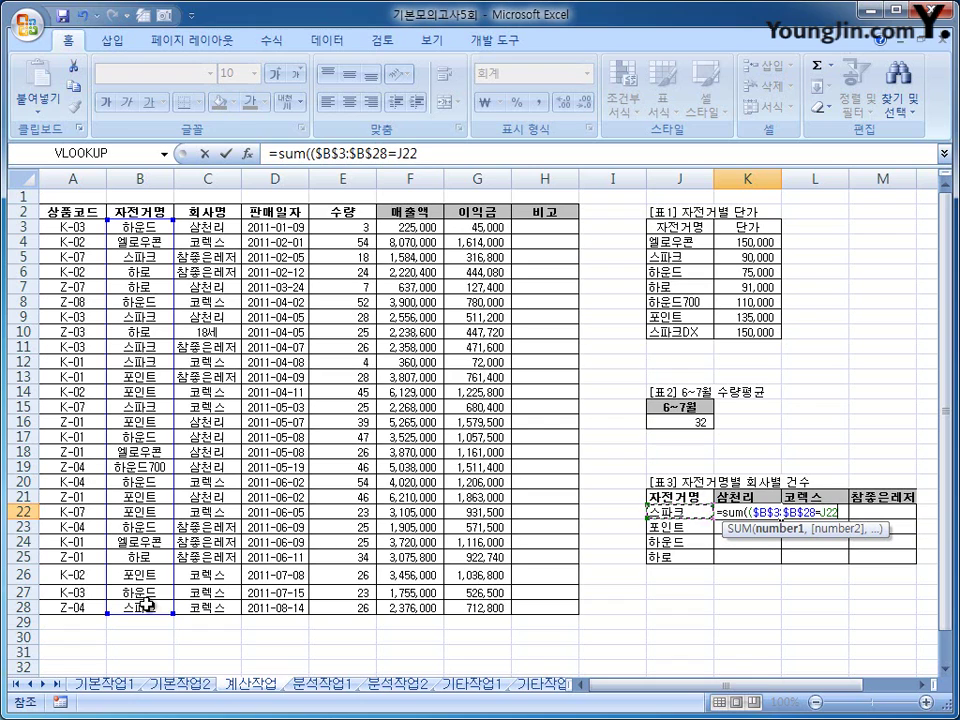
{"action": "key", "text": "F4"}
{"action": "key", "text": "F4"}
{"action": "key", "text": "F4"}
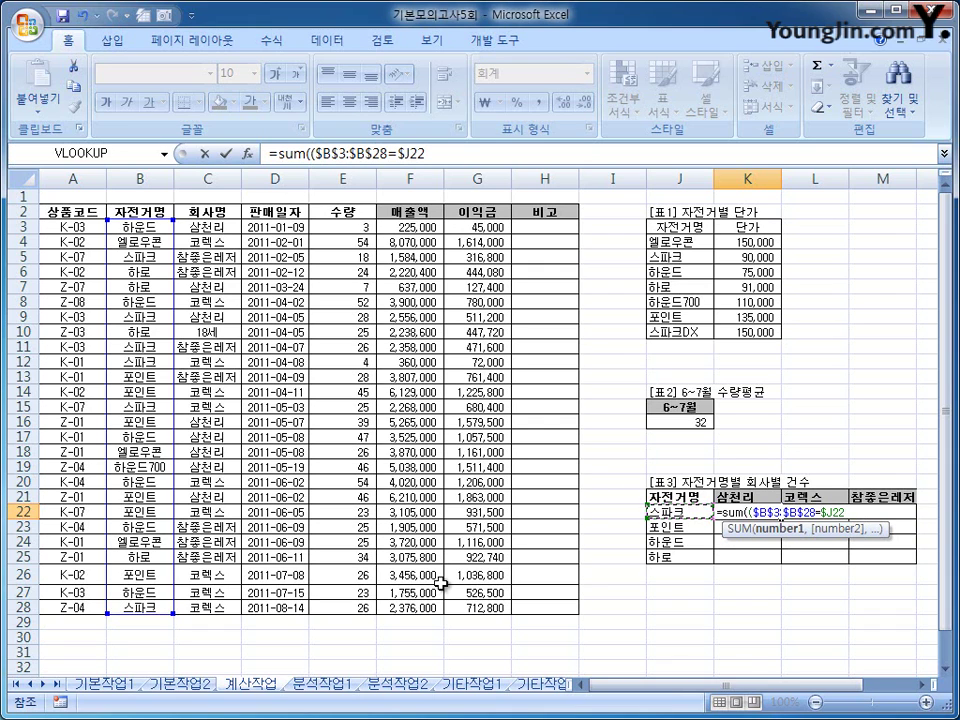
- Multiply by a second condition comparing the absolute 회사명 range $C$3:$C$28 with the row-locked 삼천리 header K$21
{"action": "type", "text": ")*("}
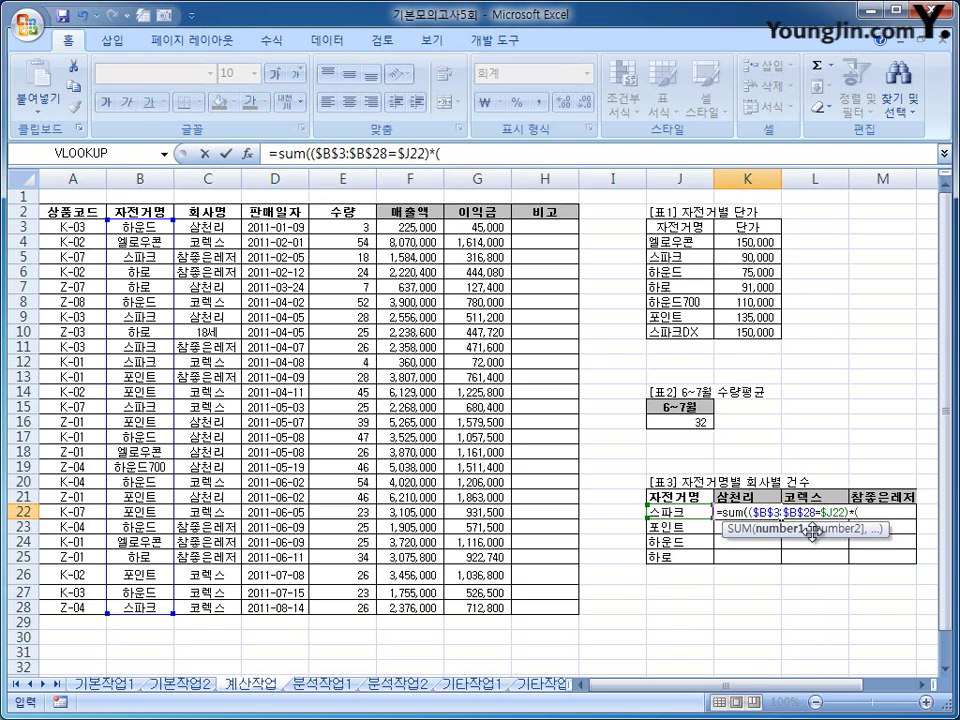
{"action": "left_click_drag", "start_coordinate": [233, 228], "coordinate": [215, 605]}
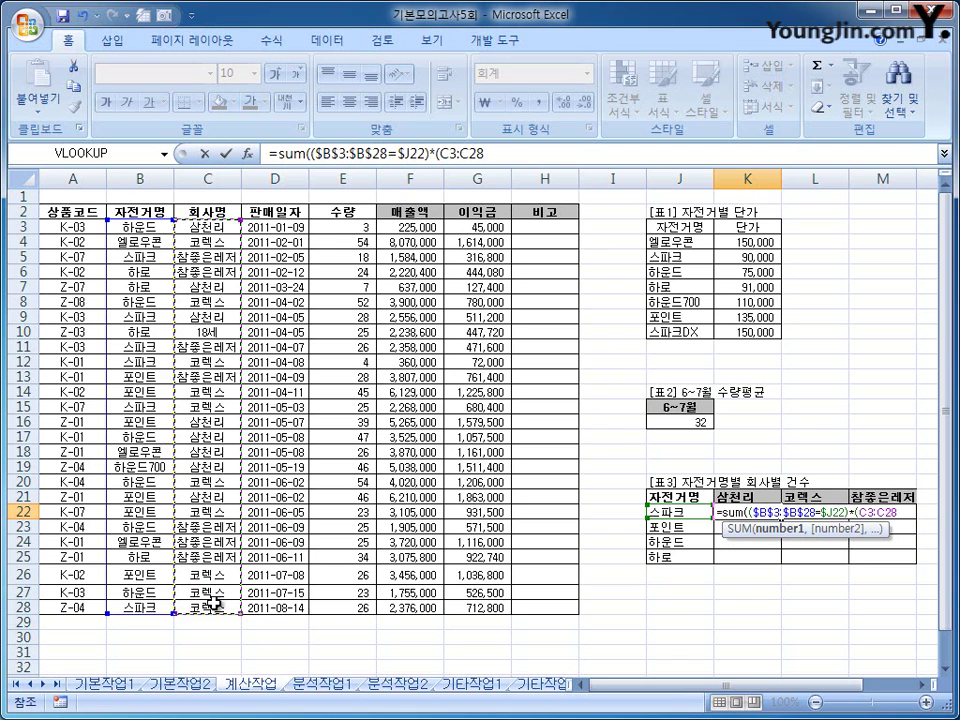
{"action": "key", "text": "F4"}
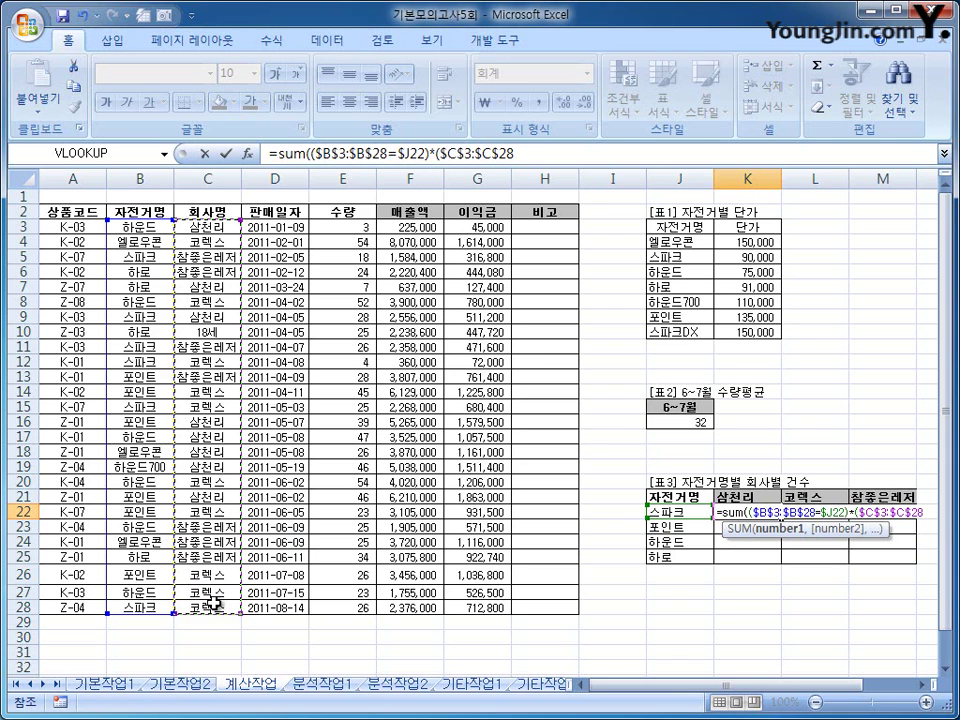
{"action": "type", "text": "="}
{"action": "left_click", "coordinate": [734, 494]}
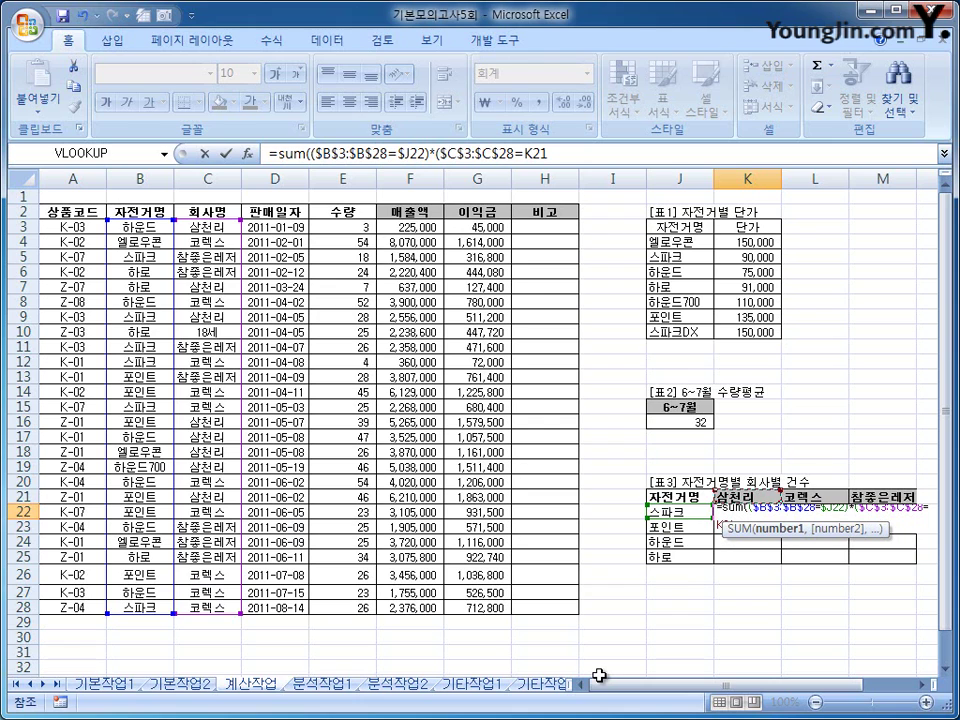
{"action": "left_click", "coordinate": [574, 154]}
{"action": "left_click", "coordinate": [574, 154]}
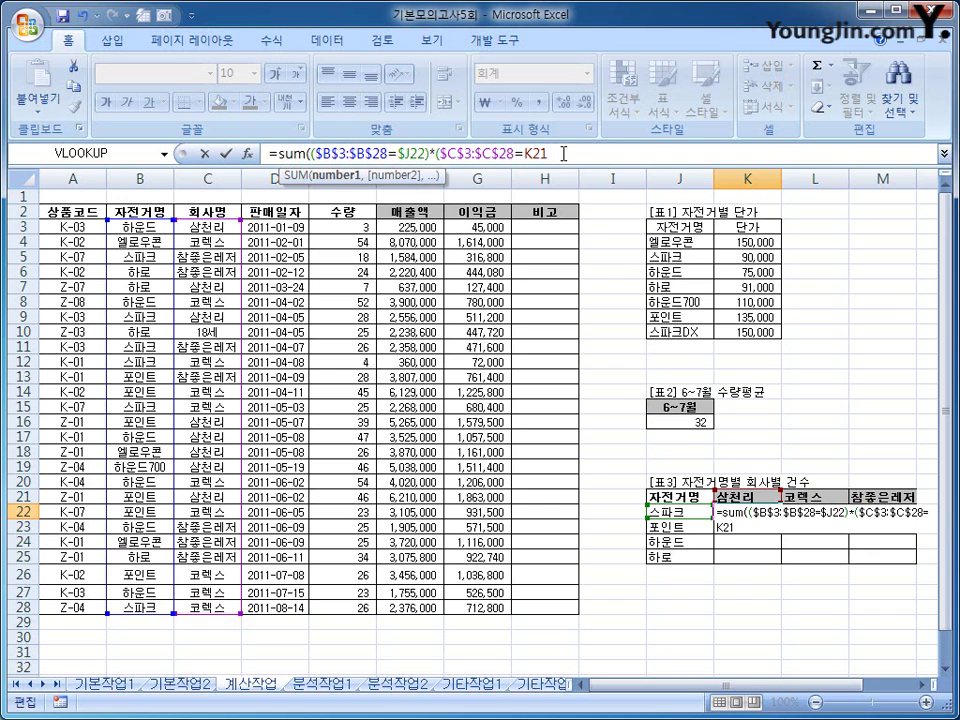
{"action": "key", "text": "F4"}
{"action": "key", "text": "F4"}
- Complete the K22 count as an array formula and fill it through the whole table K22:M25
{"action": "type", "text": "))"}
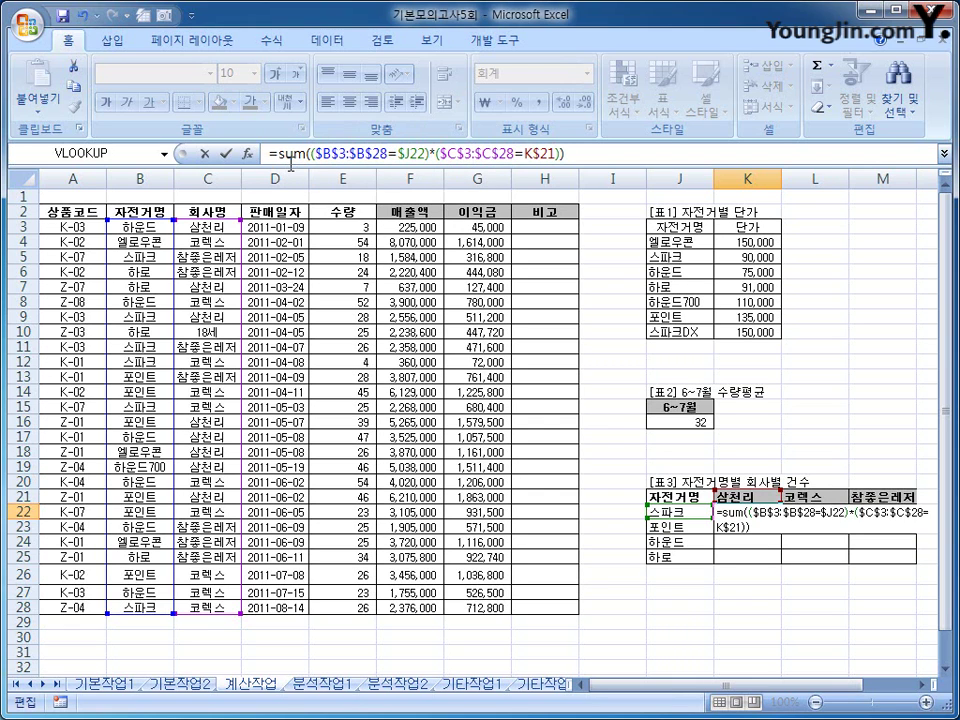
{"action": "key", "text": "ctrl+shift+Return"}
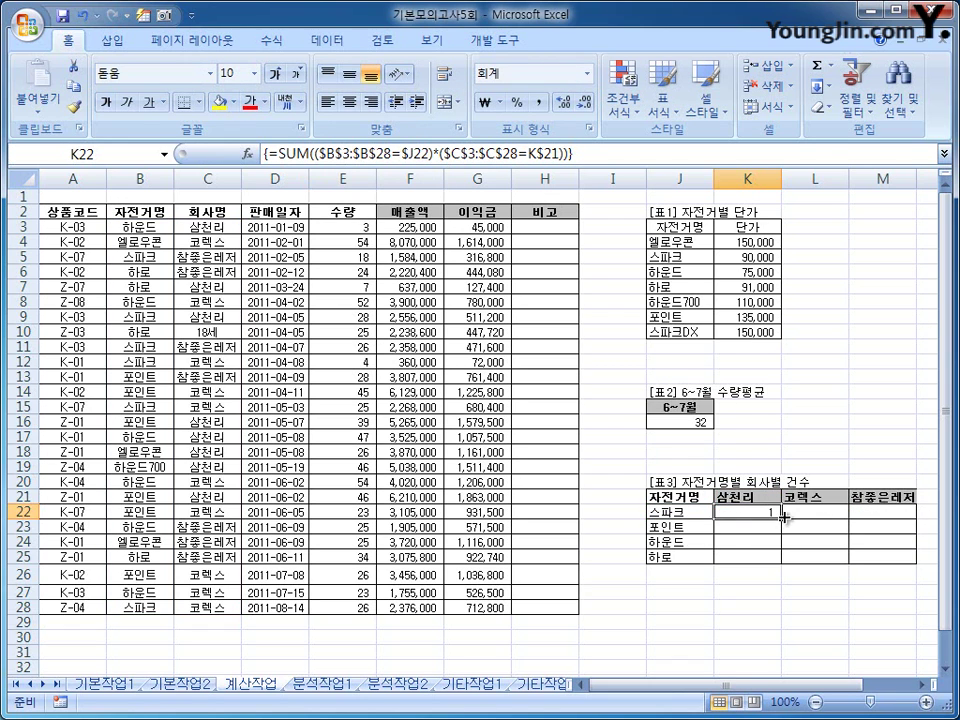
{"action": "left_click_drag", "start_coordinate": [784, 516], "coordinate": [916, 566]}
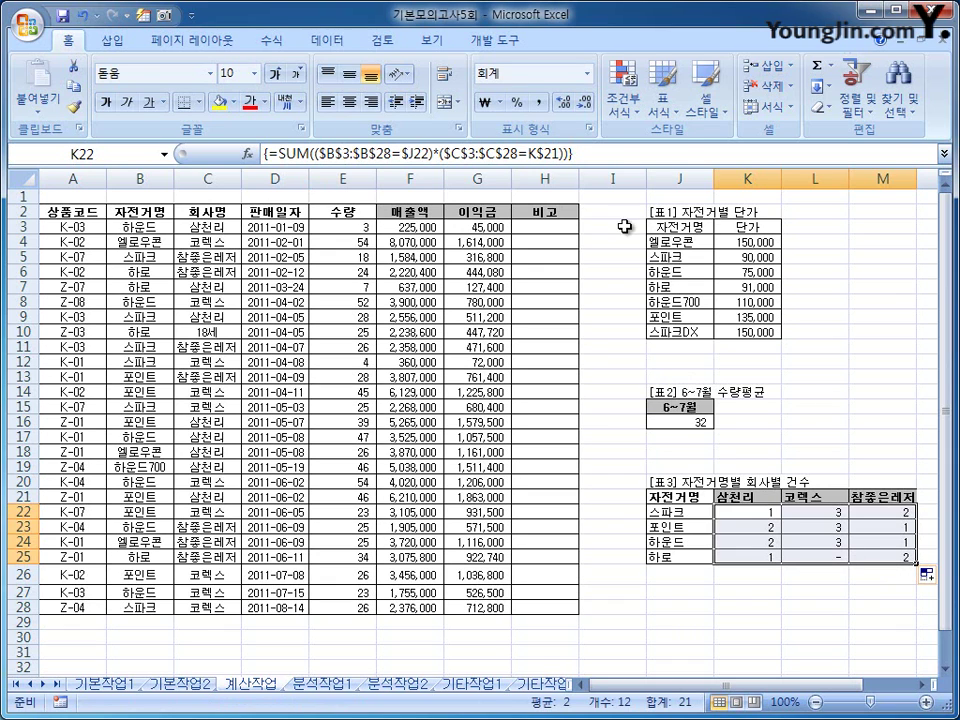
- Select the first 비고 cell H3 and insert a new code module in the Visual Basic editor
{"action": "left_click", "coordinate": [530, 226]}
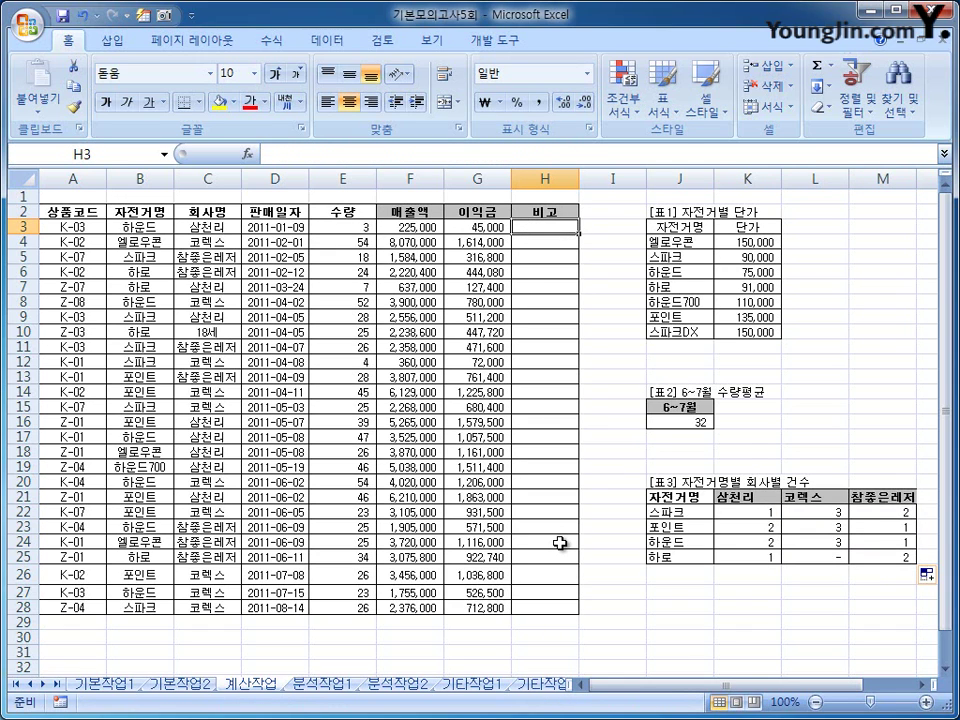
{"action": "left_click", "coordinate": [496, 40]}
{"action": "left_click", "coordinate": [50, 108]}
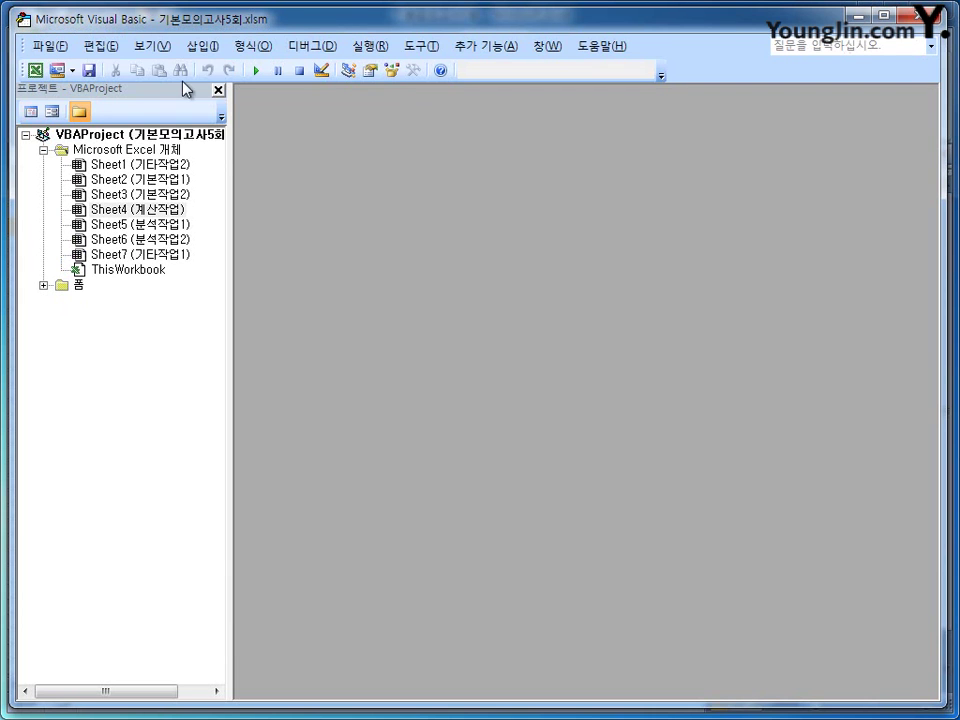
{"action": "left_click", "coordinate": [202, 46]}
{"action": "left_click", "coordinate": [226, 112]}
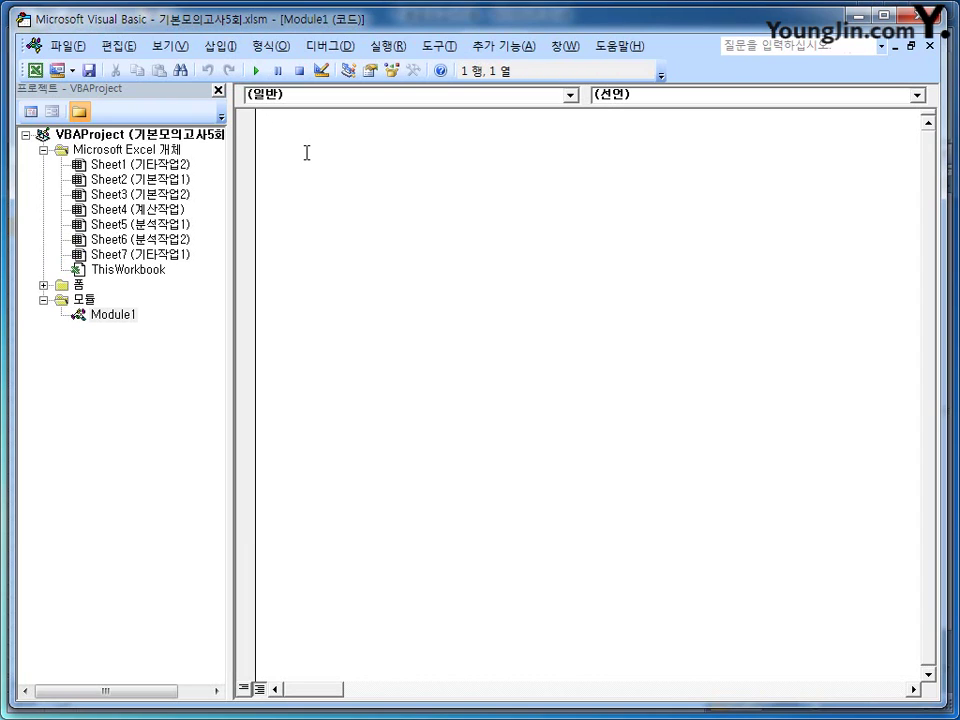
- Declare the public function fn비고(수량) in the module and indent the first line of its body
{"action": "type", "text": "public function "}
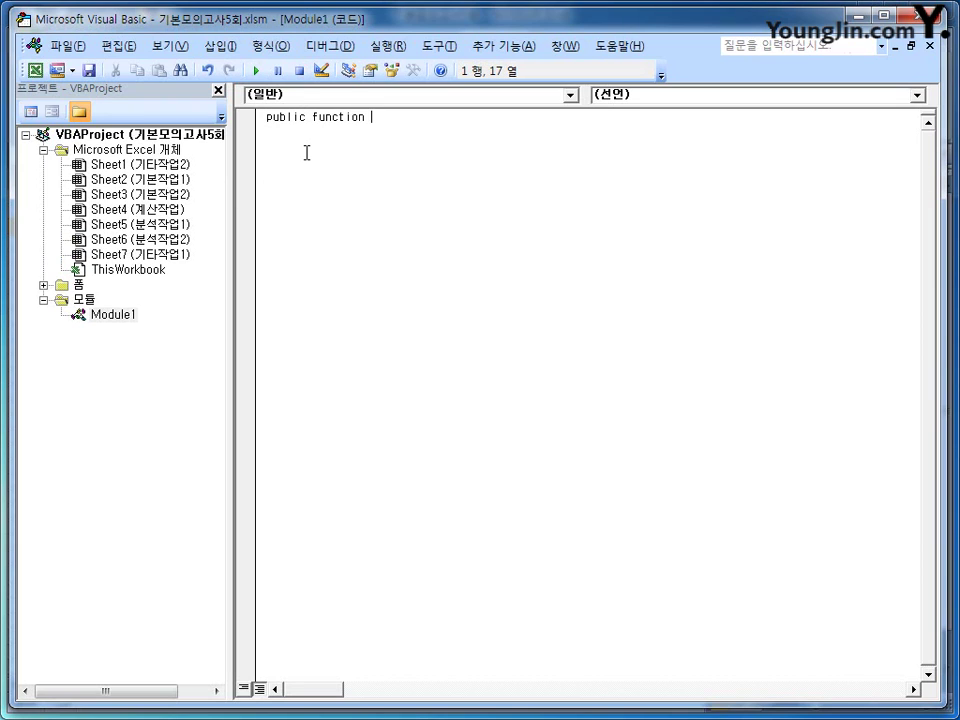
{"action": "type", "text": "fn비고(수량)"}
{"action": "key", "text": "Return"}
{"action": "key", "text": "Return"}
{"action": "key", "text": "Tab"}
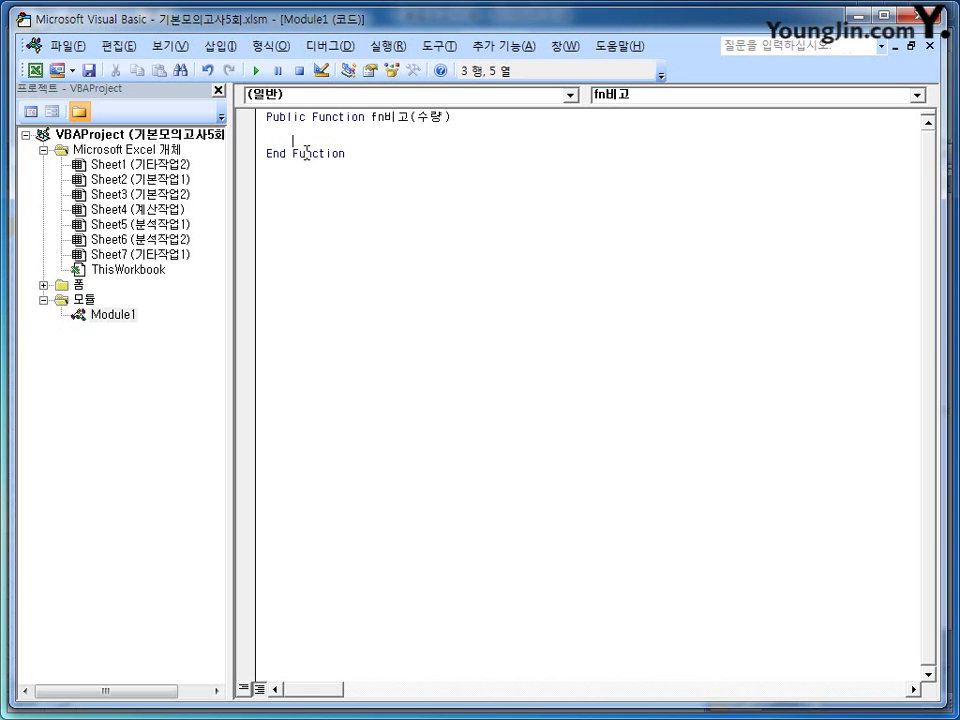
- Start a Select Case 수량 block with the first branch Case Is >= 30
{"action": "type", "text": "select case 수량"}
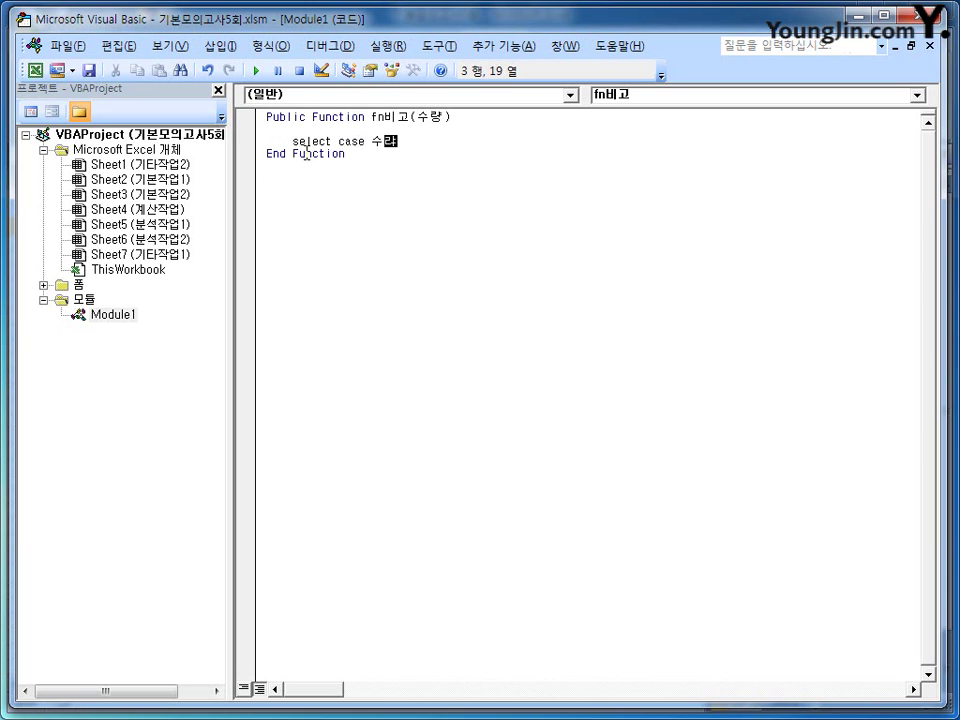
{"action": "key", "text": "Return"}
{"action": "key", "text": "Tab"}
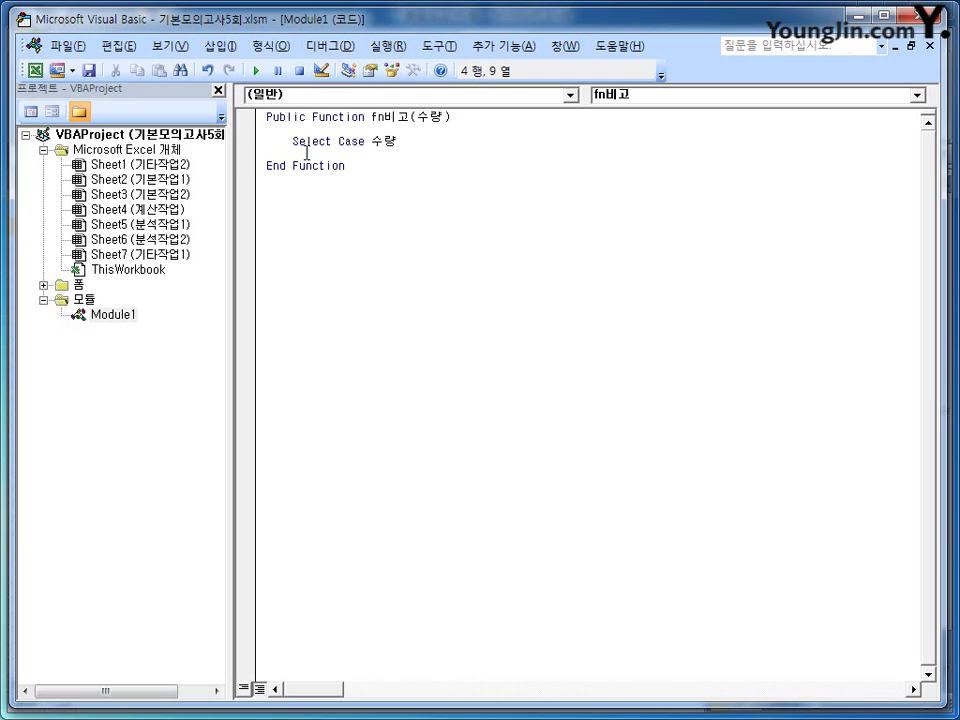
{"action": "type", "text": "ㅑ"}
{"action": "key", "text": "BackSpace"}
{"action": "type", "text": "i"}
{"action": "key", "text": "BackSpace"}
{"action": "type", "text": "case is >= 30"}
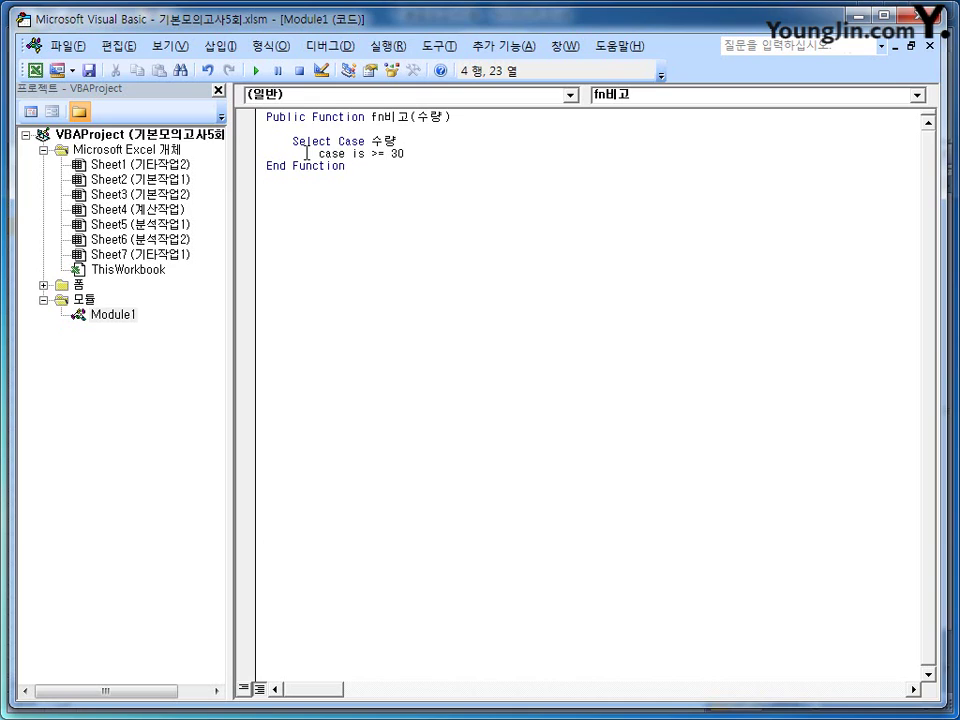
{"action": "key", "text": "Return"}
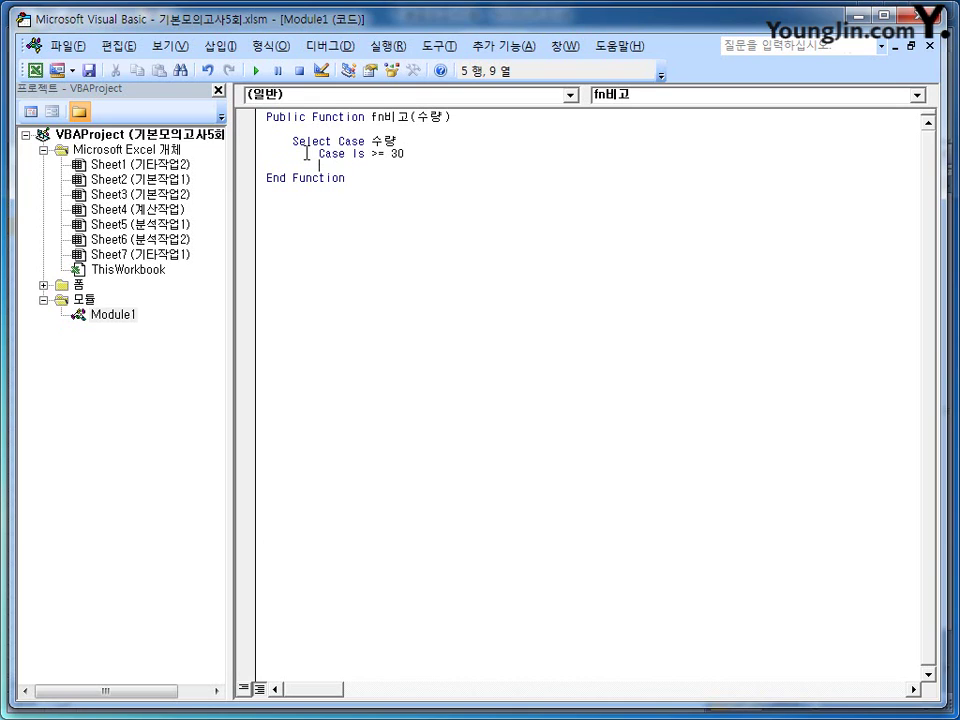
- Make the >= 30 branch return "단체구매" through fn비고
{"action": "key", "text": "Tab"}
{"action": "type", "text": "fn비고 = \"단체"}
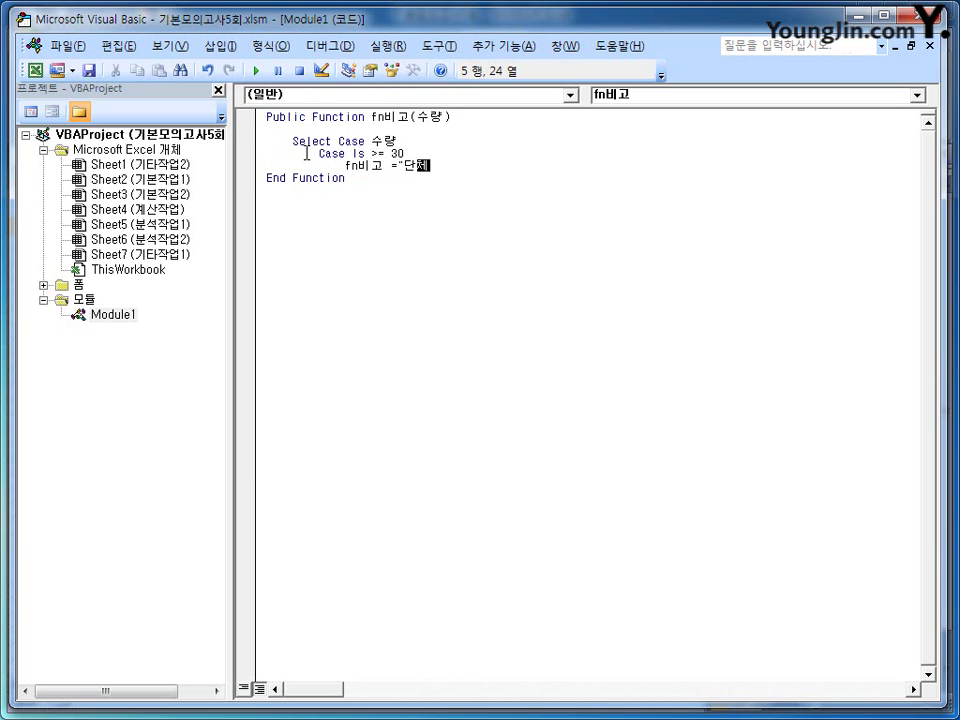
{"action": "type", "text": "구매\""}
{"action": "key", "text": "Return"}
{"action": "key", "text": "BackSpace"}
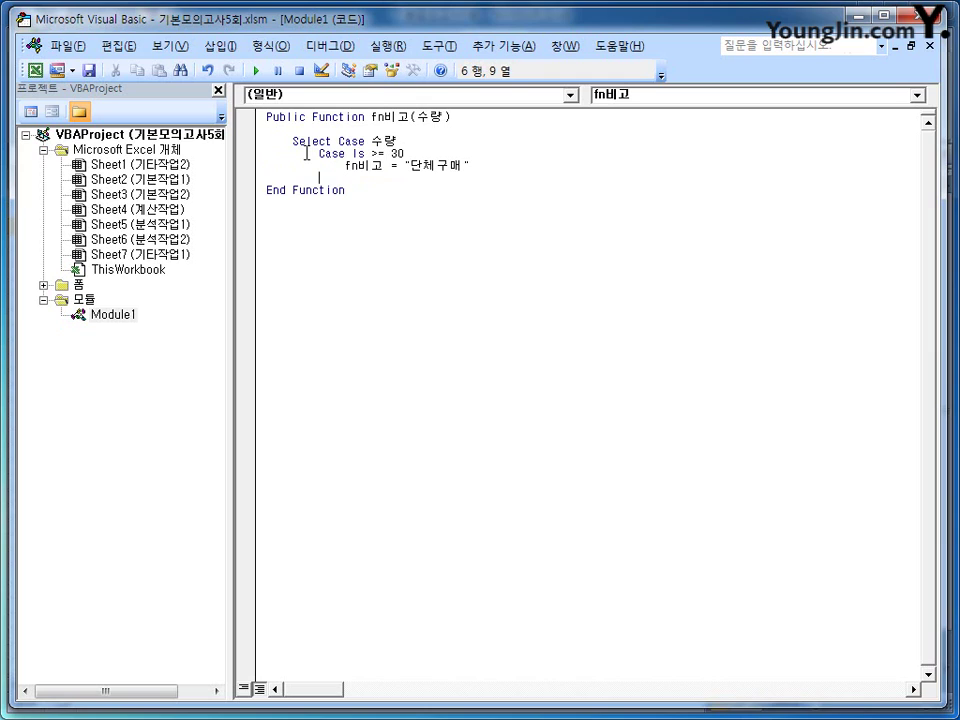
- Add a Case Is < 5 branch that sets fn비고 to "개인구매"
{"action": "type", "text": "case is <5"}
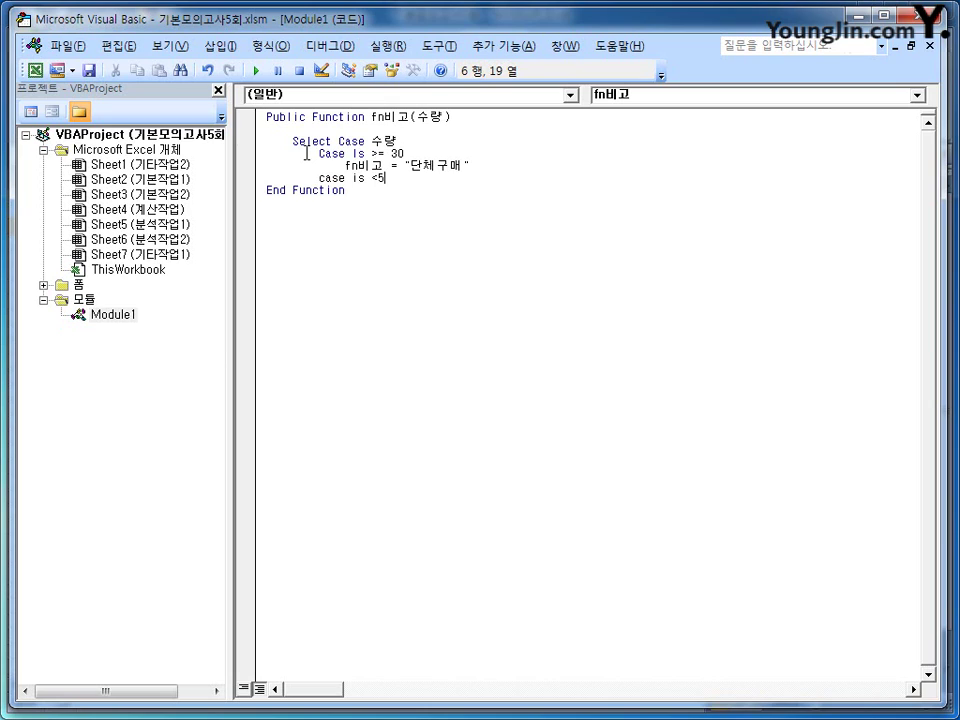
{"action": "key", "text": "Return"}
{"action": "key", "text": "Tab"}
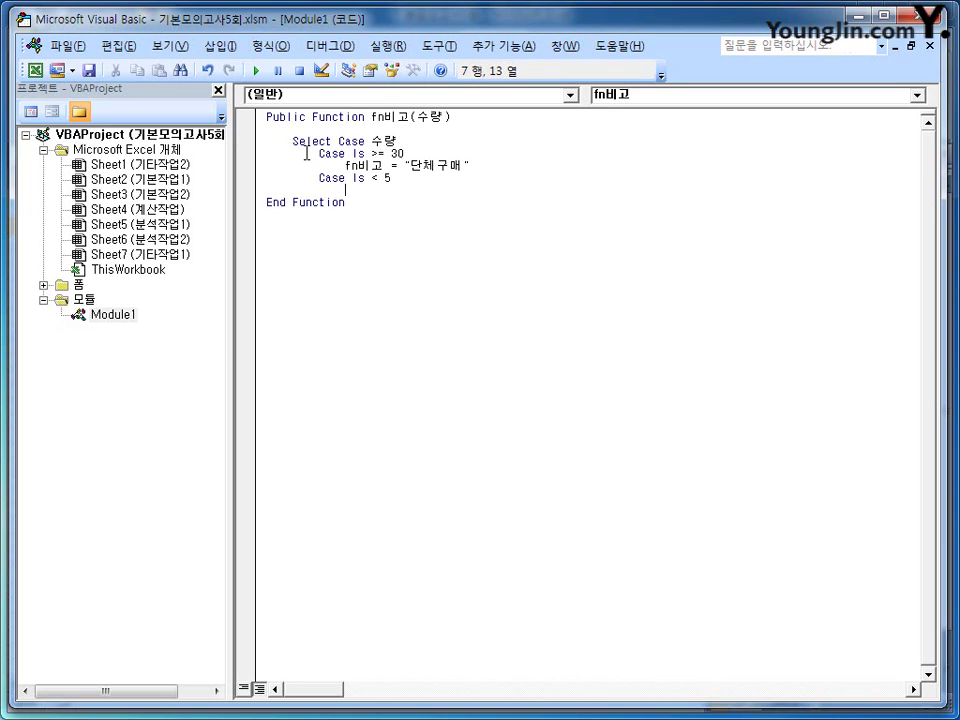
{"action": "type", "text": "fn비고 = \"개인구매"}
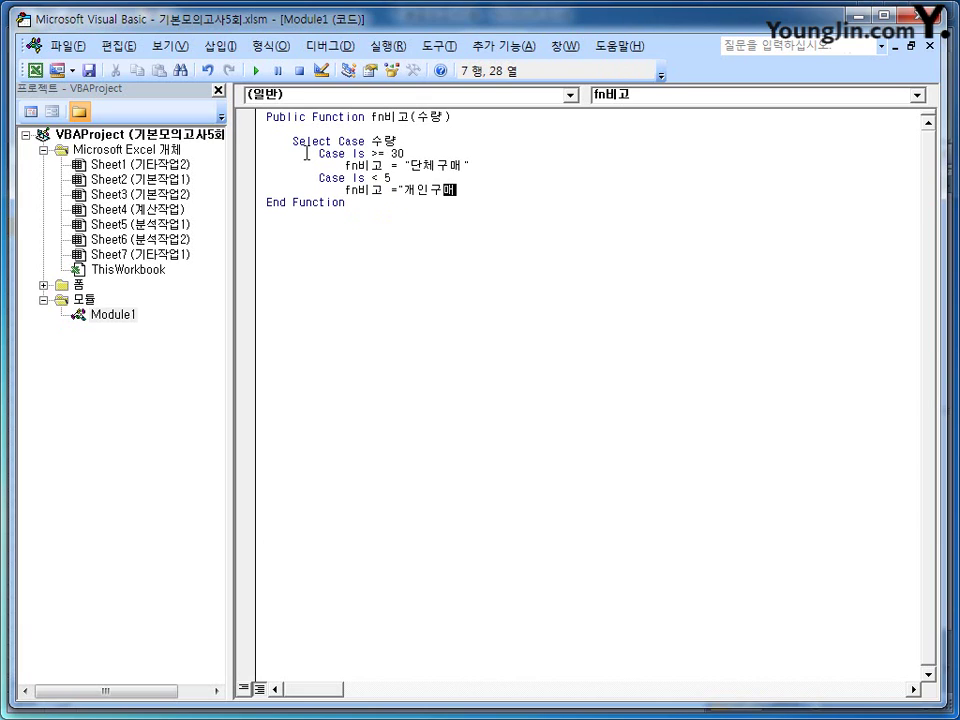
{"action": "key", "text": "Return"}
{"action": "key", "text": "BackSpace"}
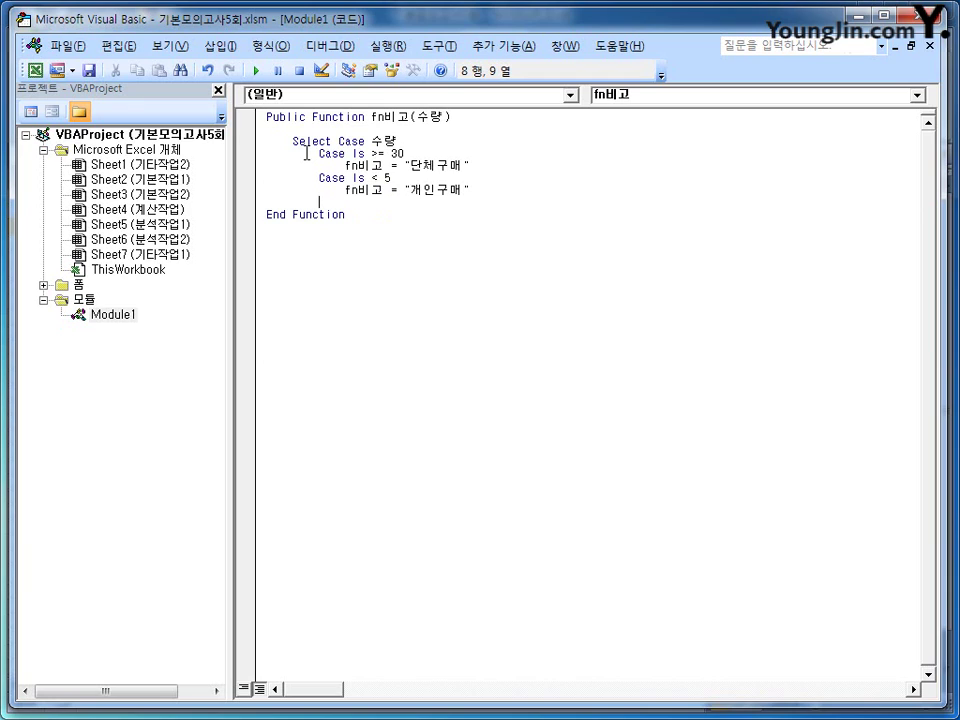
- Add a Case Else branch that sets fn비고 to an empty string ""
{"action": "type", "text": "case else"}
{"action": "key", "text": "Return"}
{"action": "key", "text": "BackSpace"}
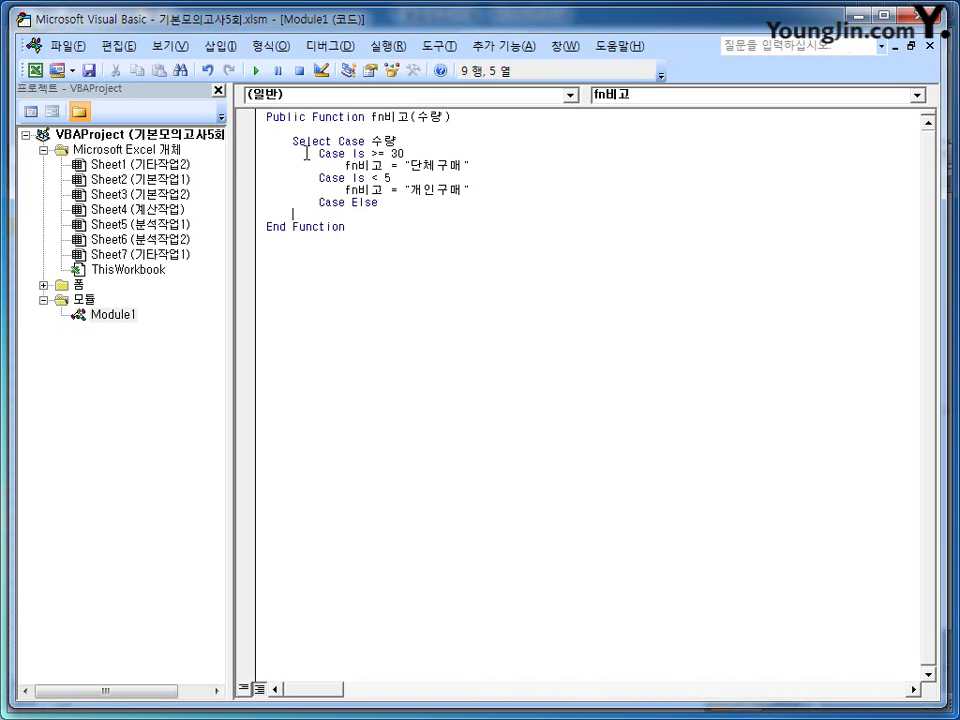
{"action": "key", "text": "Tab"}
{"action": "key", "text": "Tab"}
{"action": "type", "text": "fn비고 "}
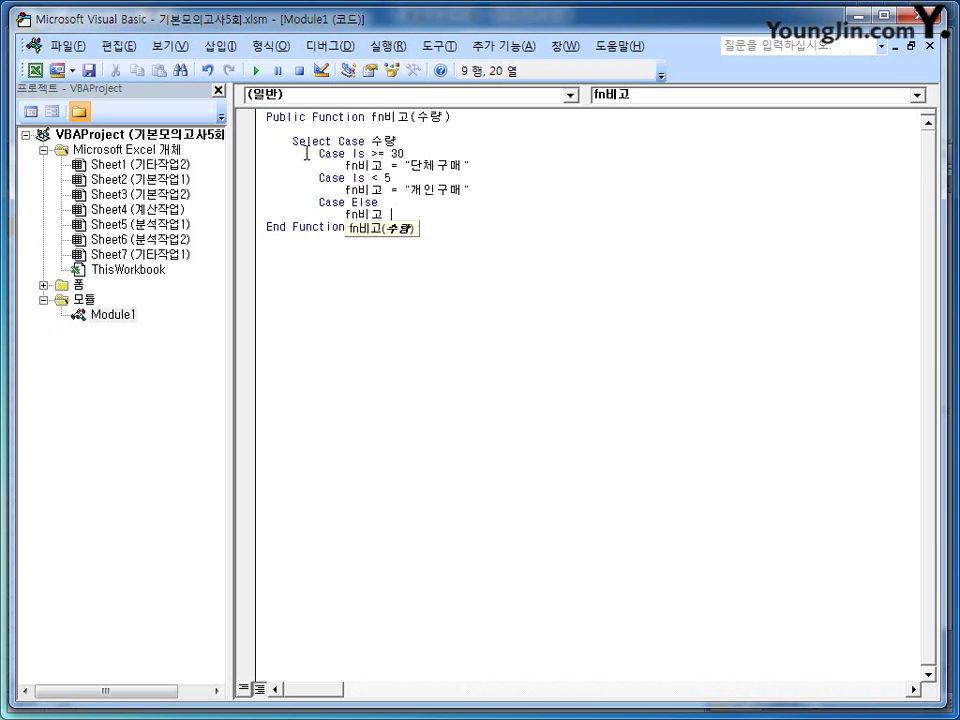
{"action": "type", "text": "= \"\""}
{"action": "key", "text": "Return"}
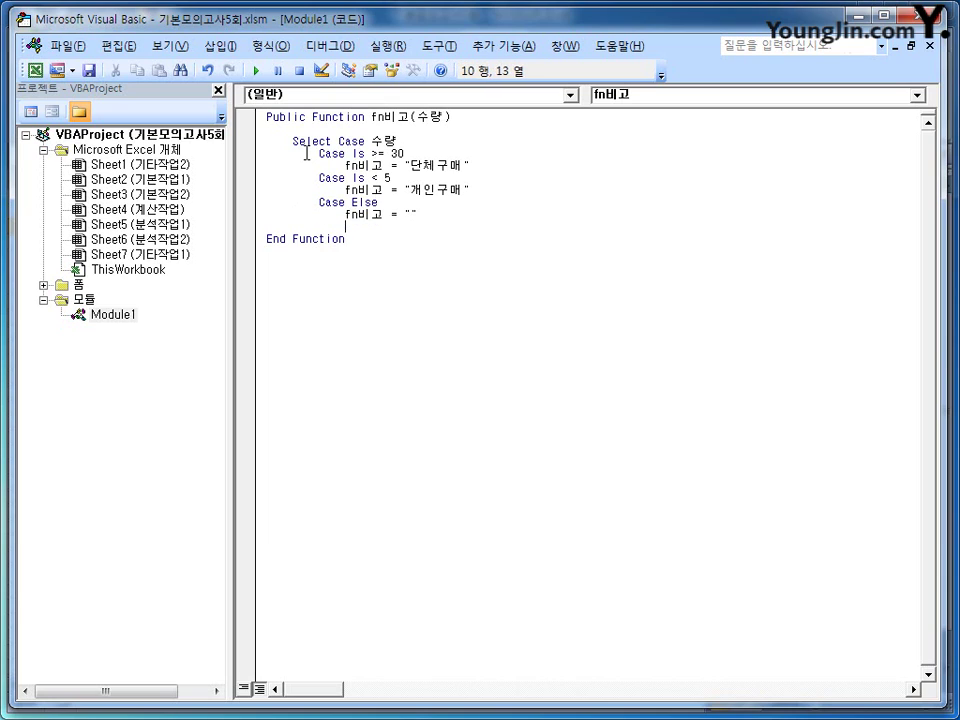
- Close the Select Case block with End Select and return from the code editor to the worksheet
{"action": "key", "text": "BackSpace"}
{"action": "key", "text": "BackSpace"}
{"action": "type", "text": "end select"}
{"action": "key", "text": "Return"}
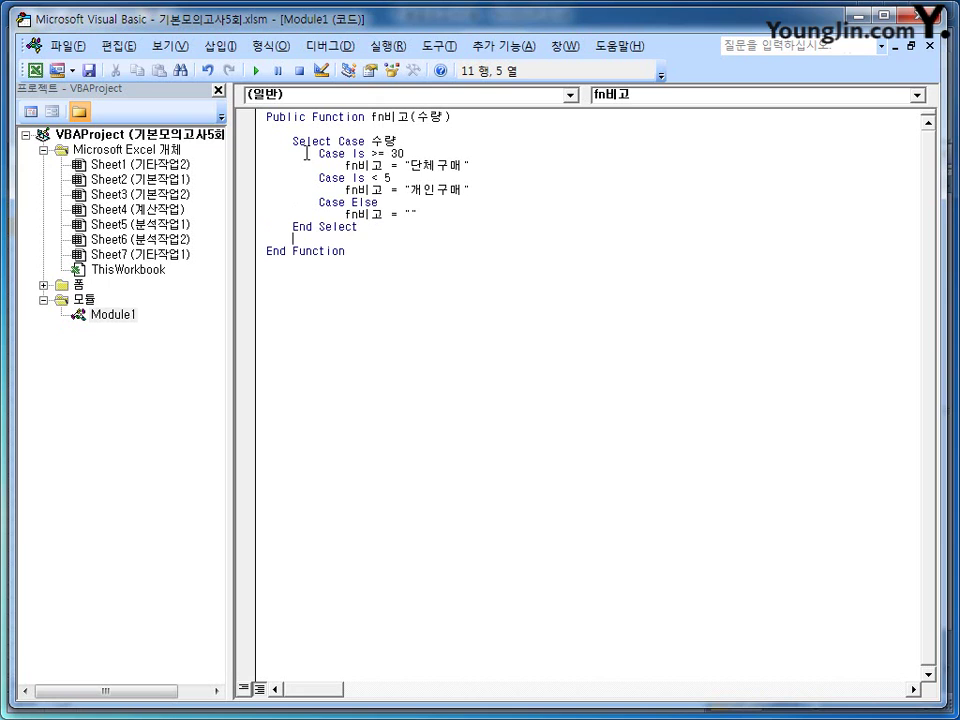
{"action": "left_click", "coordinate": [911, 15]}
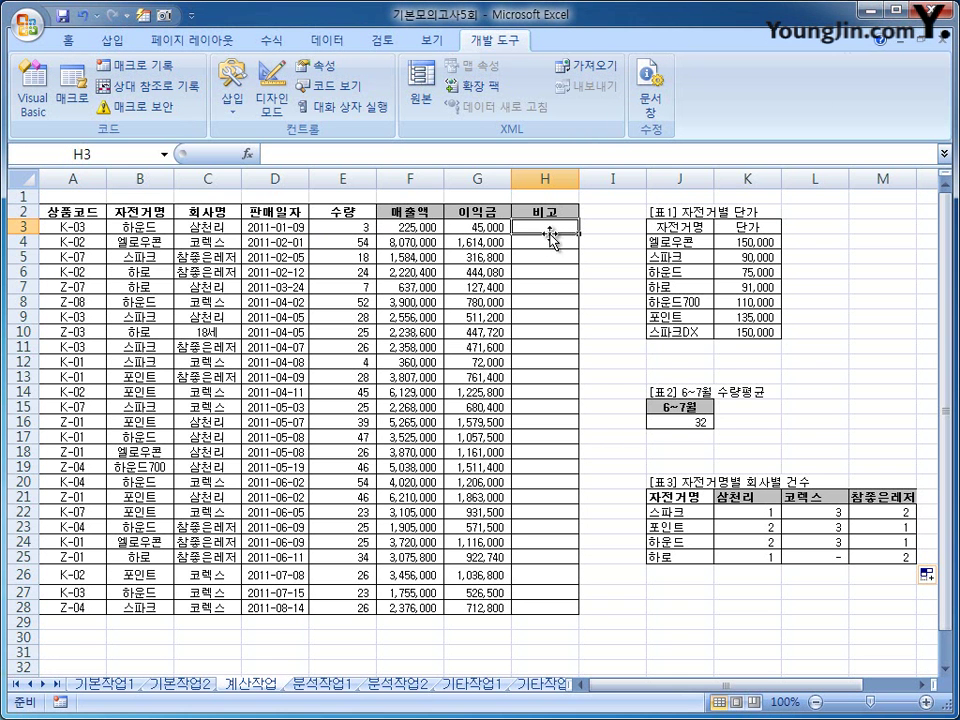
- Insert the user-defined function fn비고 in H3 with E3 as its 수량 argument
{"action": "left_click", "coordinate": [246, 153]}
{"action": "left_click", "coordinate": [665, 370]}
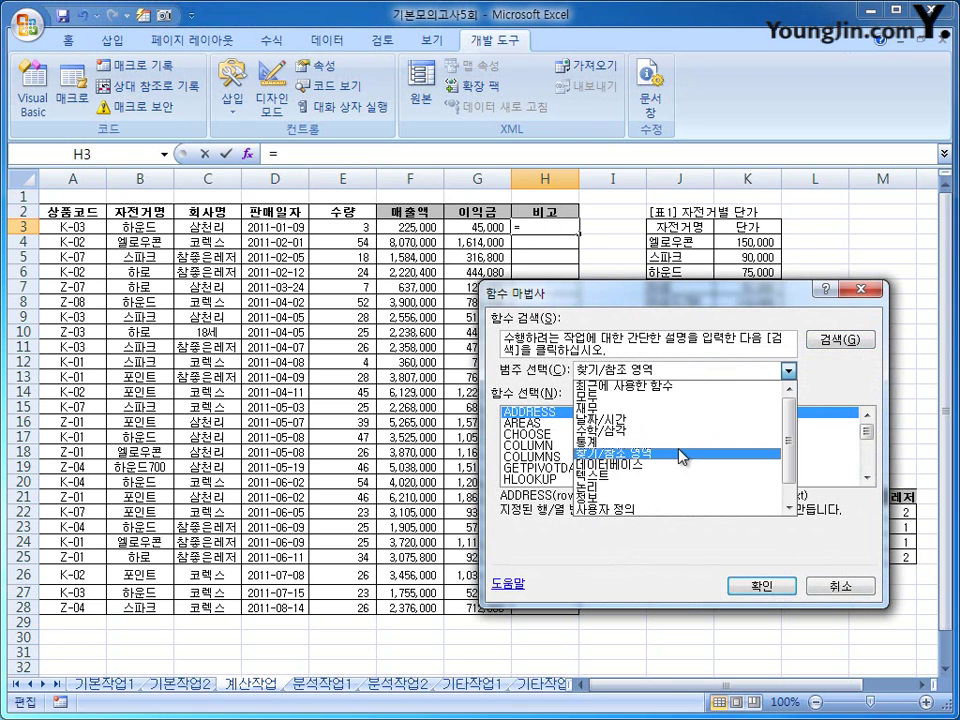
{"action": "left_click", "coordinate": [668, 512]}
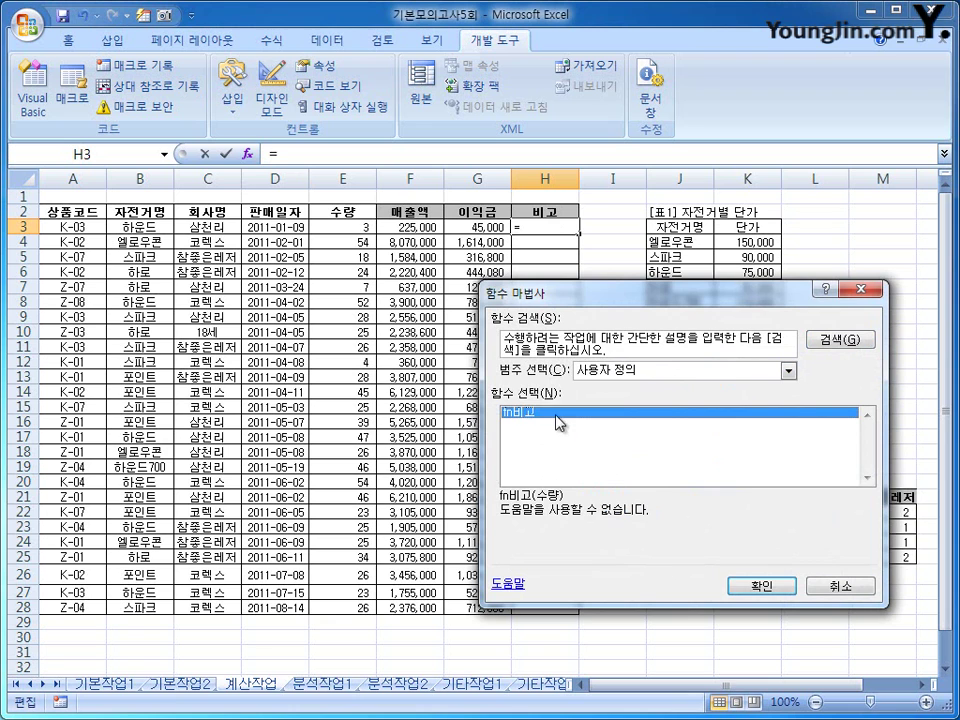
{"action": "left_click", "coordinate": [755, 586]}
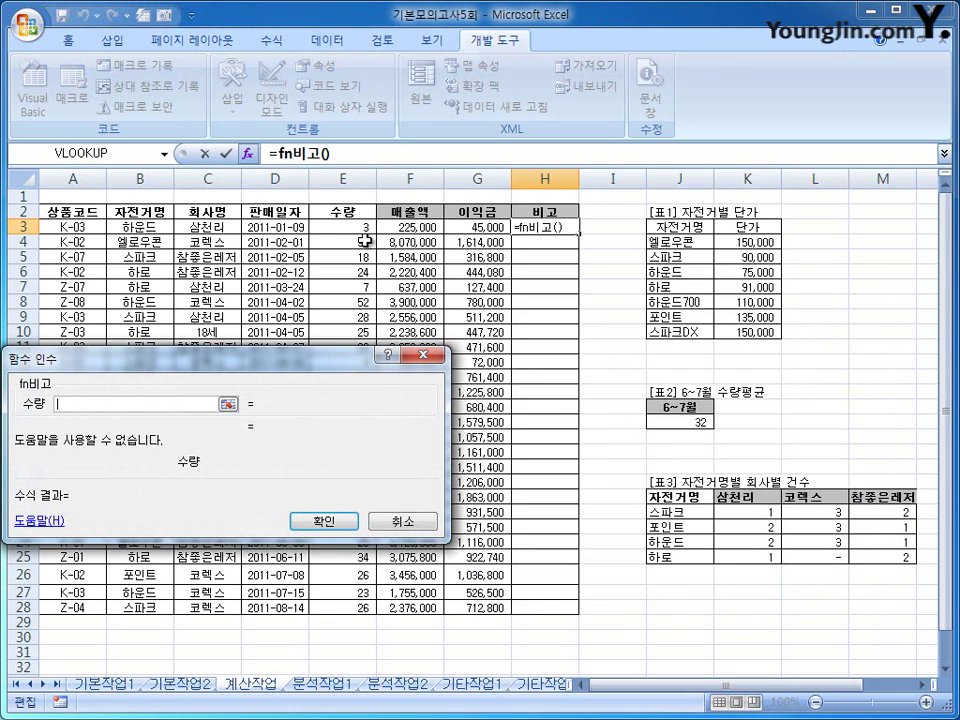
{"action": "left_click", "coordinate": [362, 228]}
{"action": "left_click", "coordinate": [322, 520]}
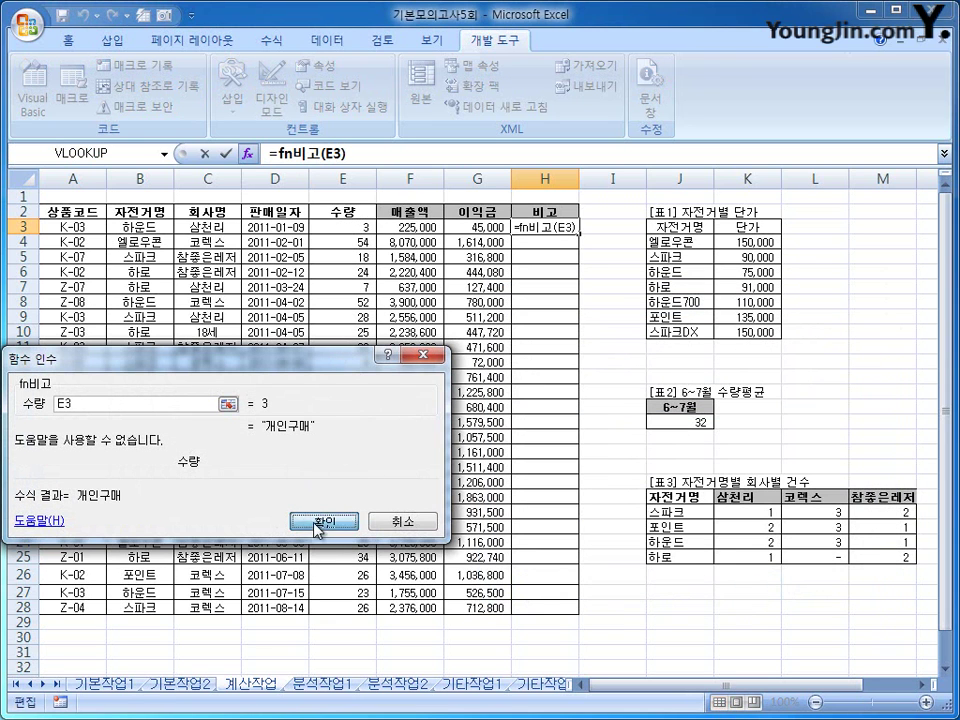
- Fill the fn비고 formula from H3 down to H28 and check several of the copied cells
{"action": "double_click", "coordinate": [578, 233]}
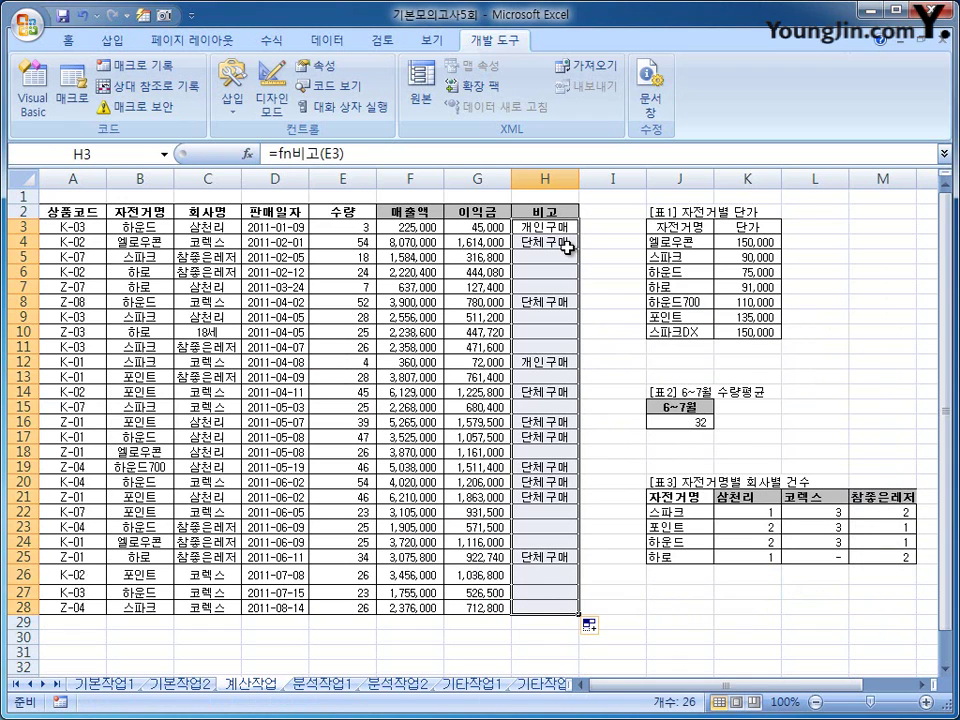
{"action": "left_click", "coordinate": [566, 246]}
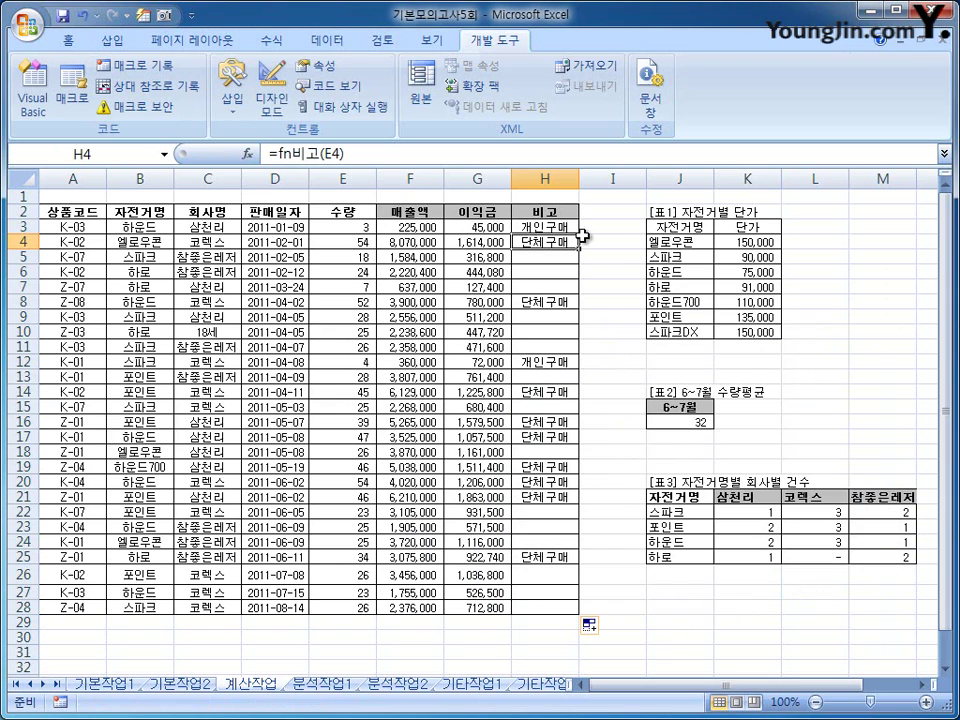
{"action": "left_click", "coordinate": [561, 262]}
{"action": "left_click", "coordinate": [561, 286]}
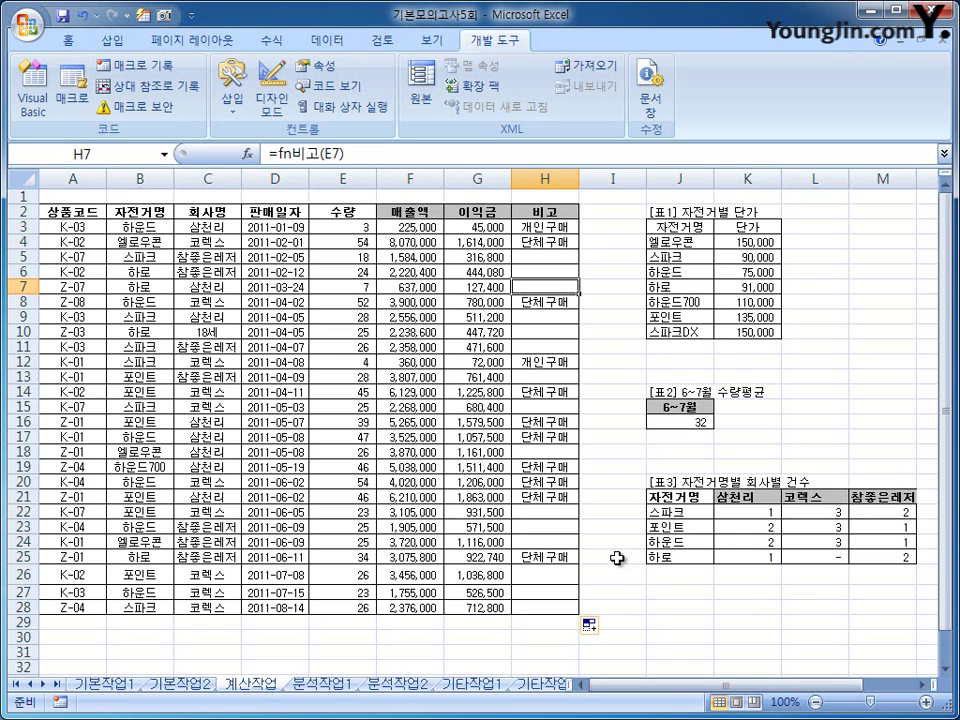
- Switch to the 분석작업1 sheet and bring up the data commands with cell A1 selected
{"action": "left_click", "coordinate": [326, 685]}
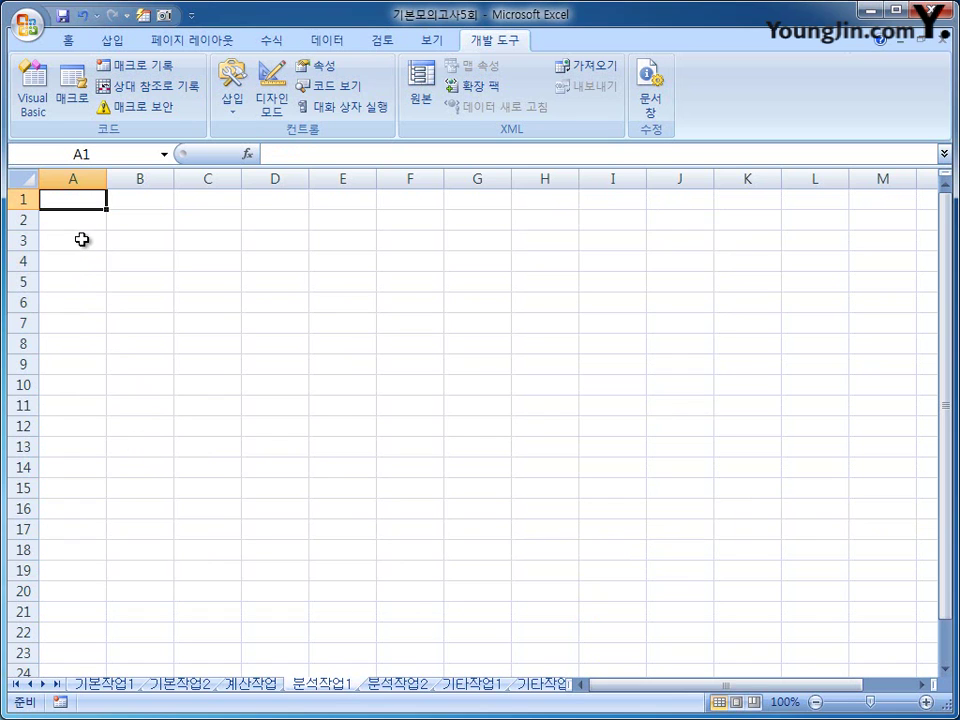
{"action": "left_click", "coordinate": [325, 41]}
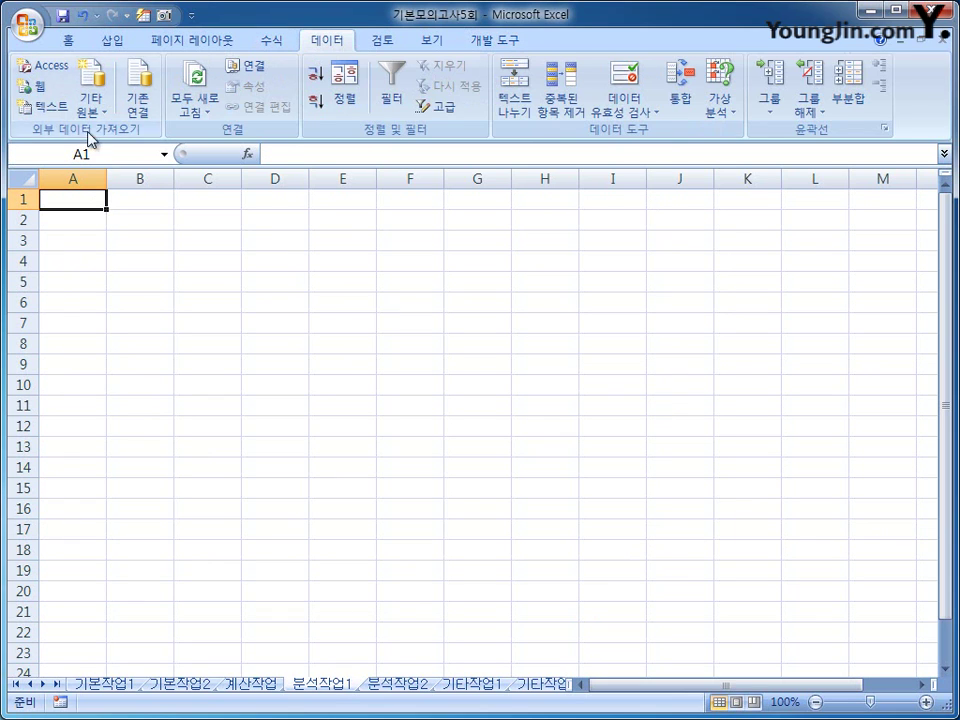
- Start a Microsoft Query import from an MS Access Database source, using the database file 자전거매장관리.mdb
{"action": "left_click", "coordinate": [106, 117]}
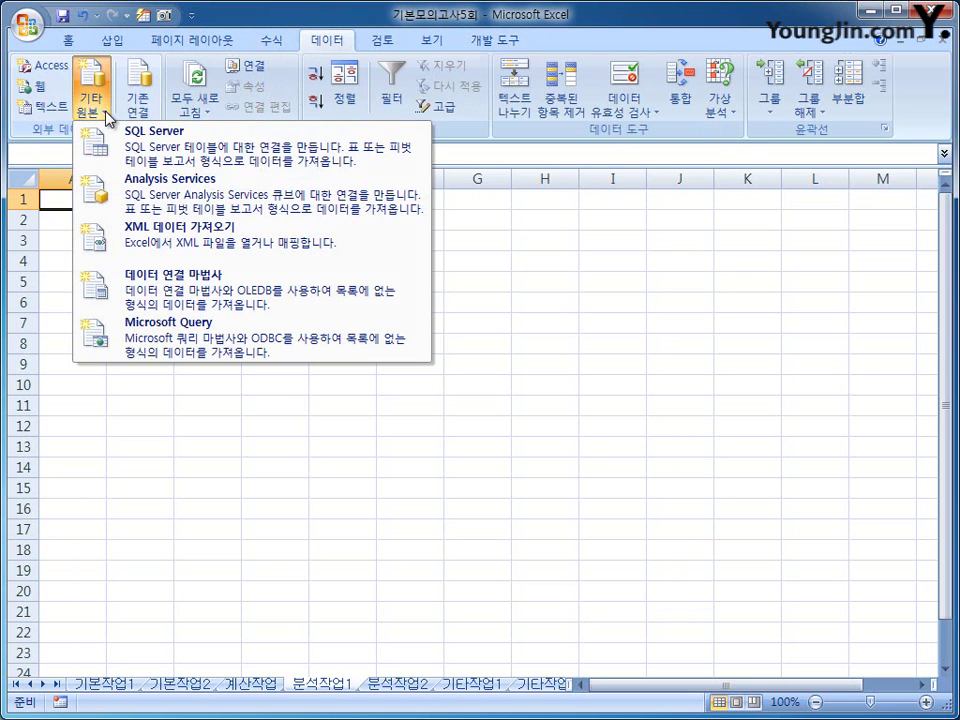
{"action": "left_click", "coordinate": [205, 352]}
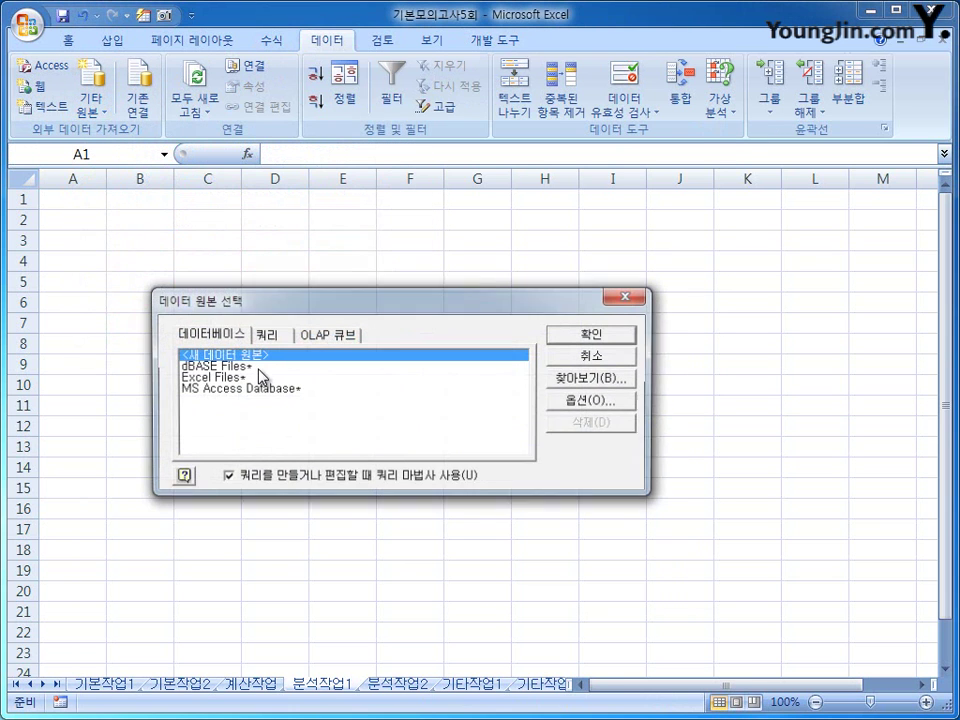
{"action": "left_click", "coordinate": [256, 390]}
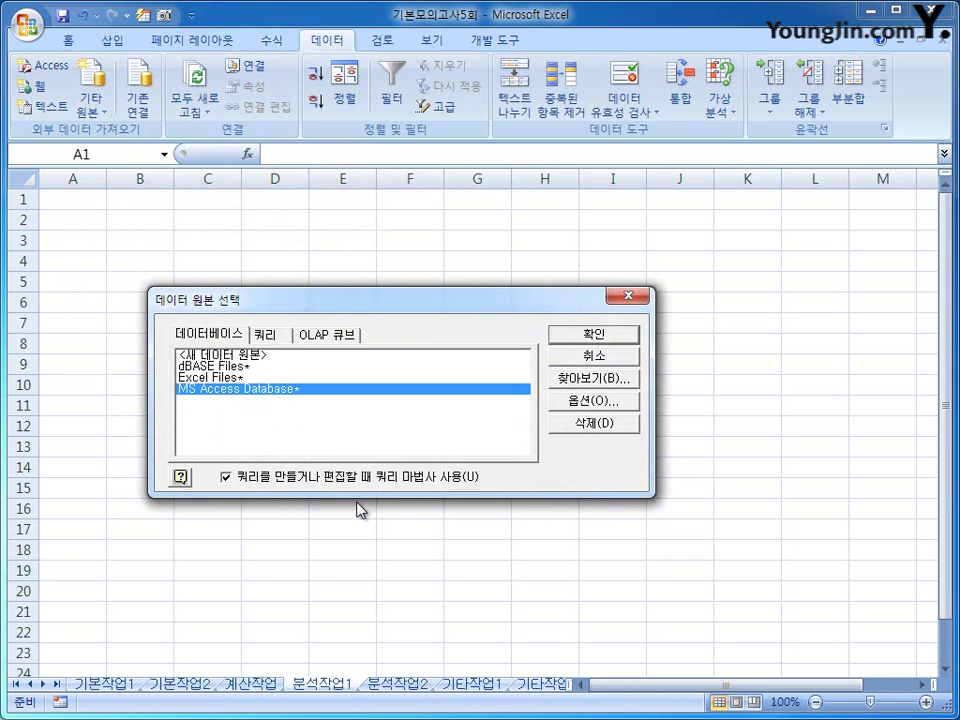
{"action": "left_click", "coordinate": [617, 336]}
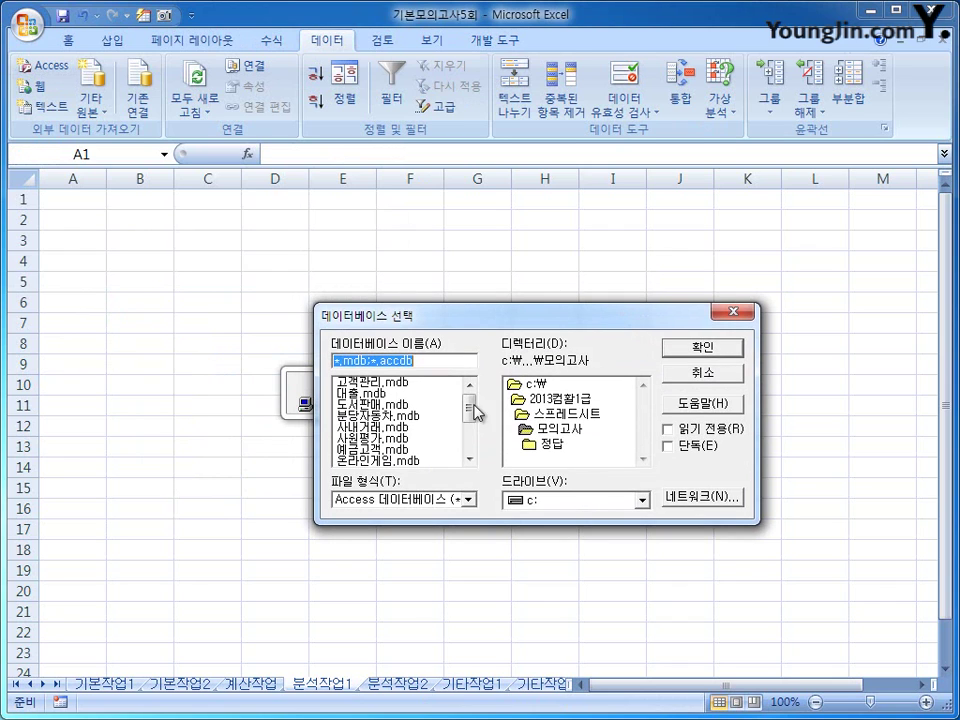
{"action": "left_click_drag", "start_coordinate": [466, 414], "coordinate": [467, 431]}
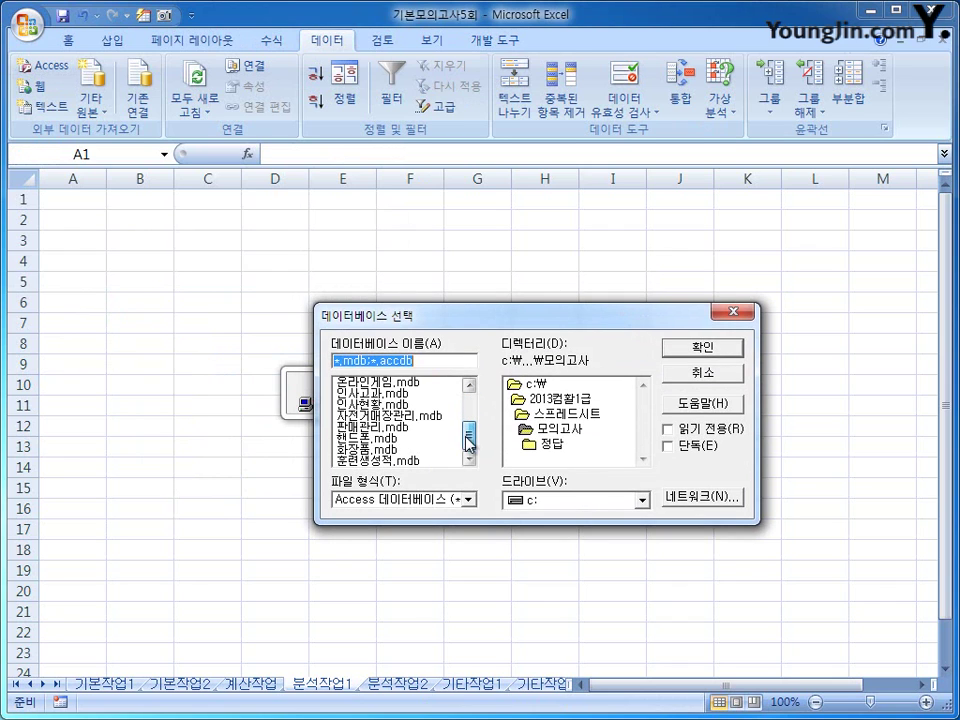
{"action": "left_click", "coordinate": [418, 420]}
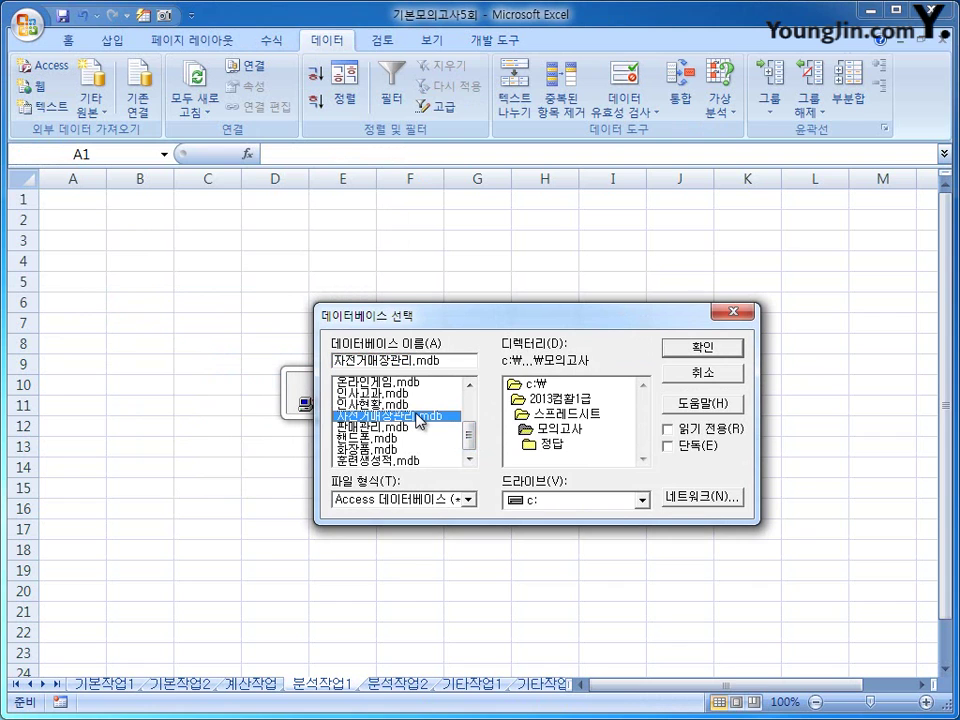
{"action": "left_click", "coordinate": [686, 352]}
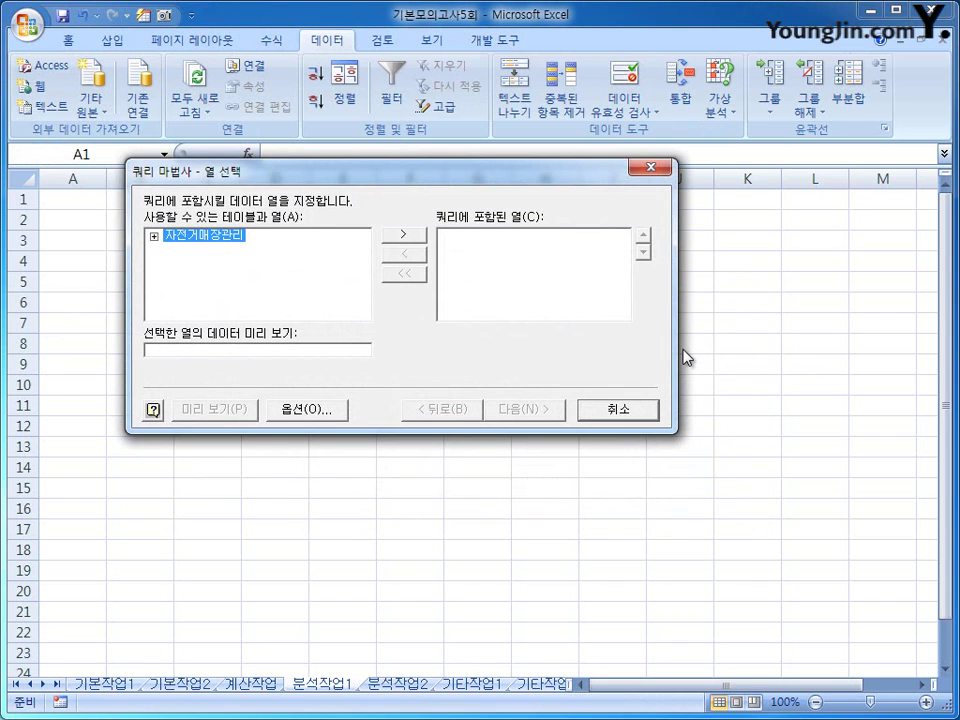
- Add the columns 판매일자, 자전거명, 단가, 수량, 매출액 and 이익금 from the 자전거매장관리 table to the query
{"action": "double_click", "coordinate": [224, 238]}
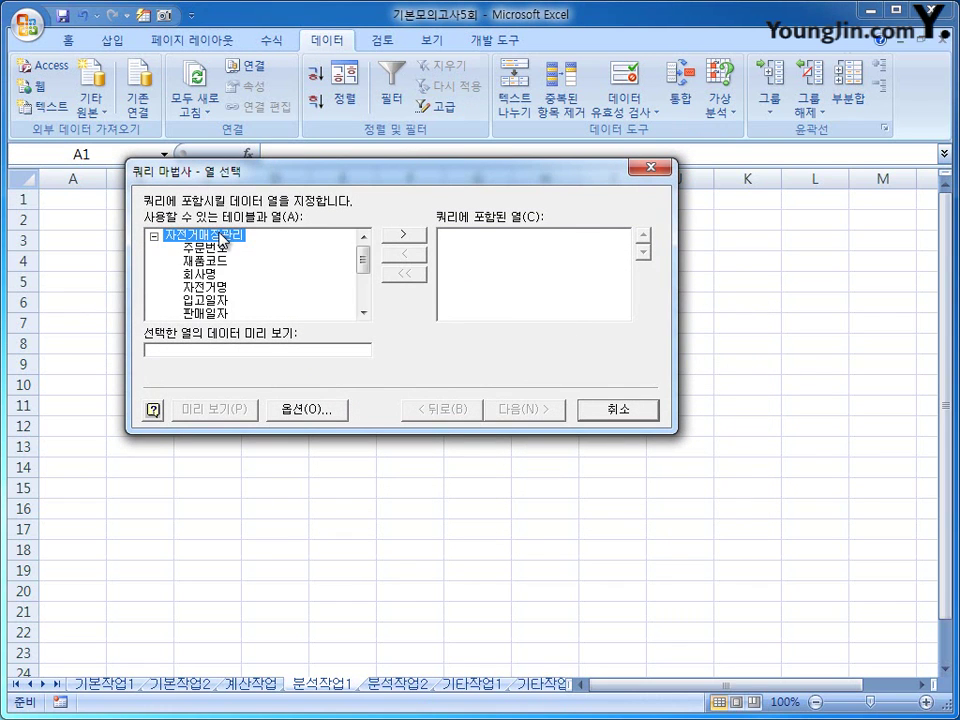
{"action": "double_click", "coordinate": [210, 313]}
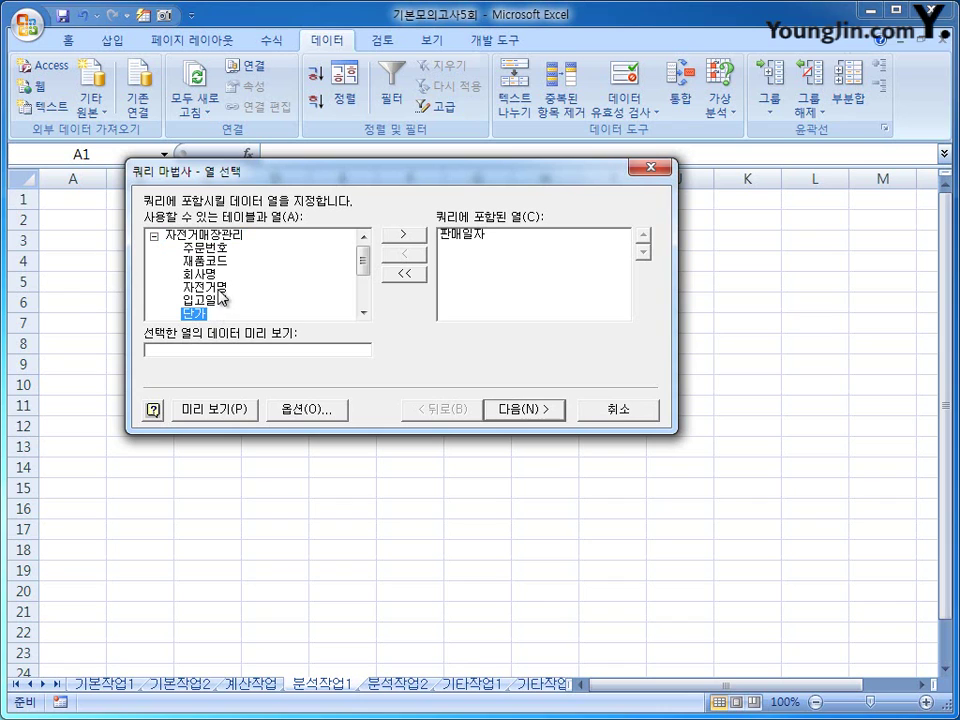
{"action": "double_click", "coordinate": [218, 288]}
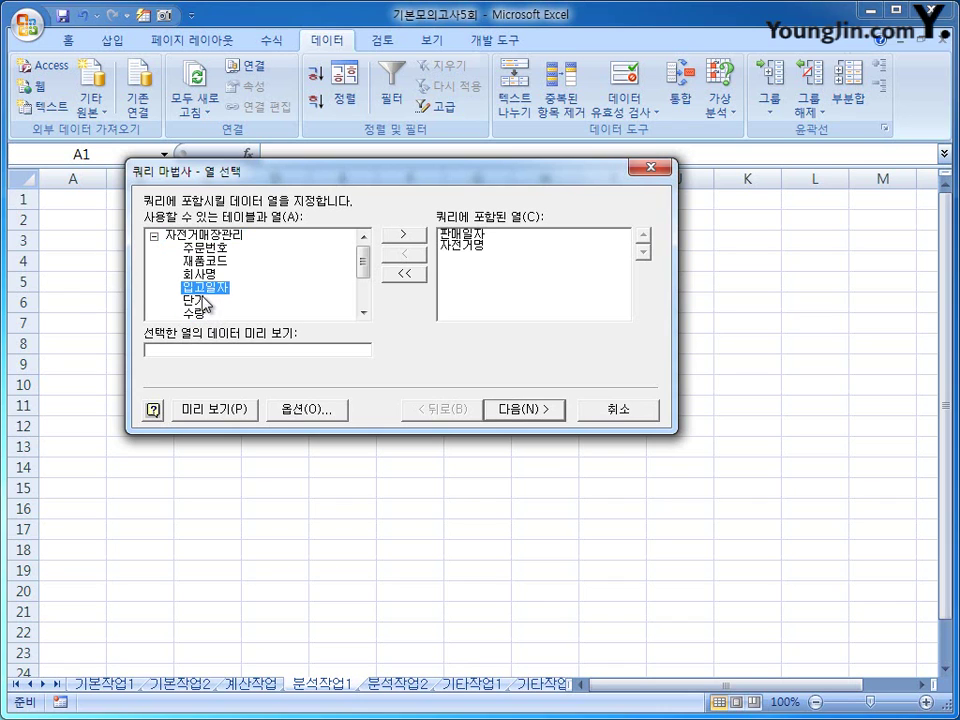
{"action": "double_click", "coordinate": [208, 300]}
{"action": "double_click", "coordinate": [205, 302]}
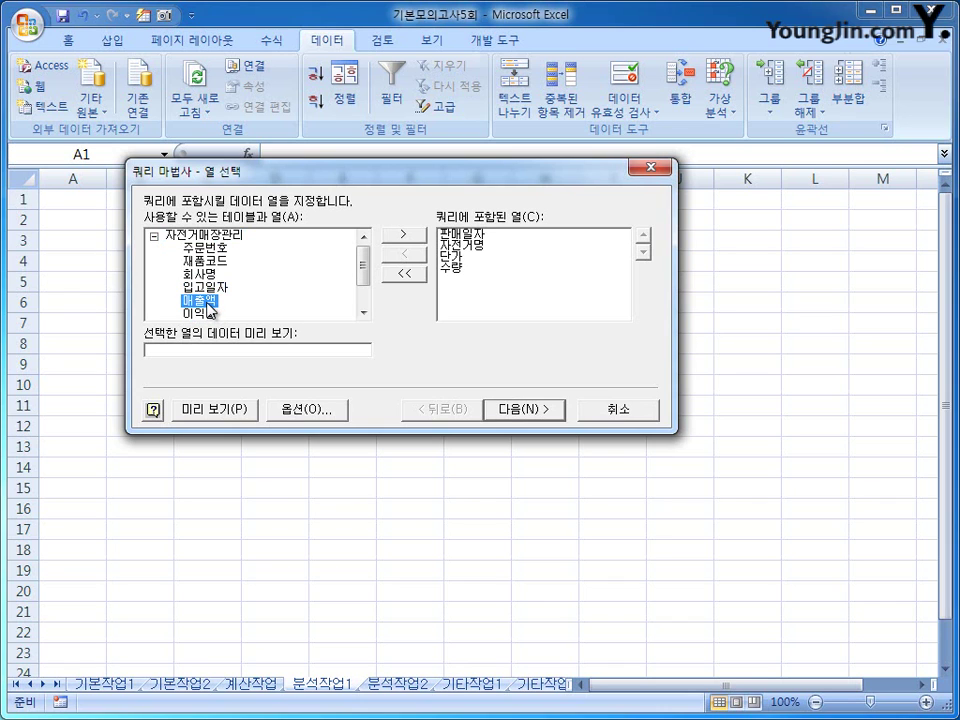
{"action": "double_click", "coordinate": [205, 302]}
{"action": "double_click", "coordinate": [207, 314]}
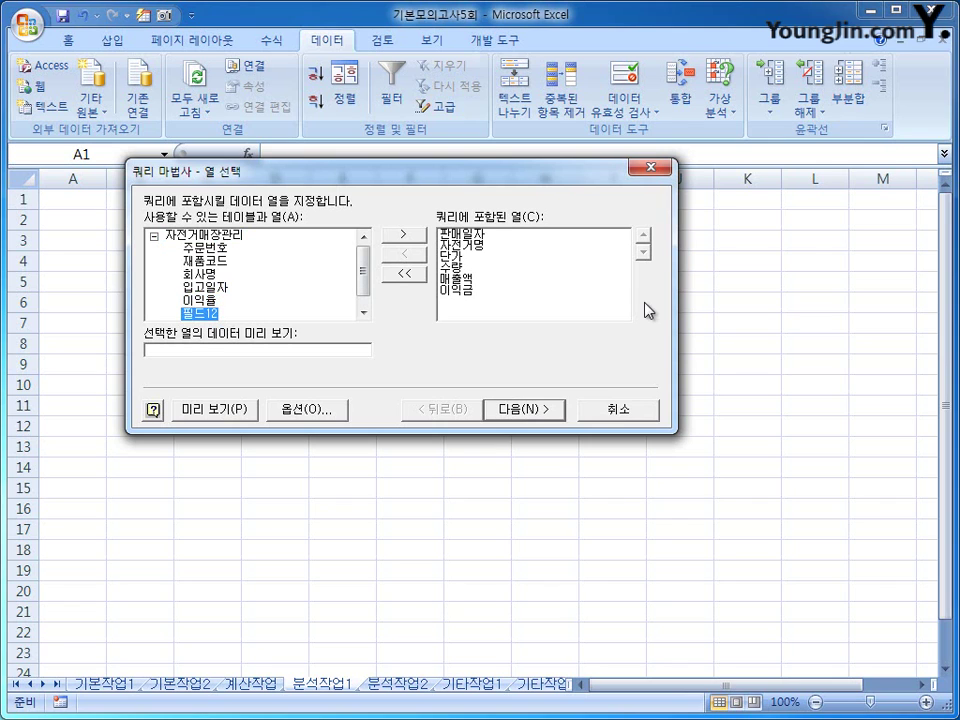
- Finish the query without filters or sorting and import it as a pivot table report at cell A1 of the existing worksheet
{"action": "left_click", "coordinate": [514, 414]}
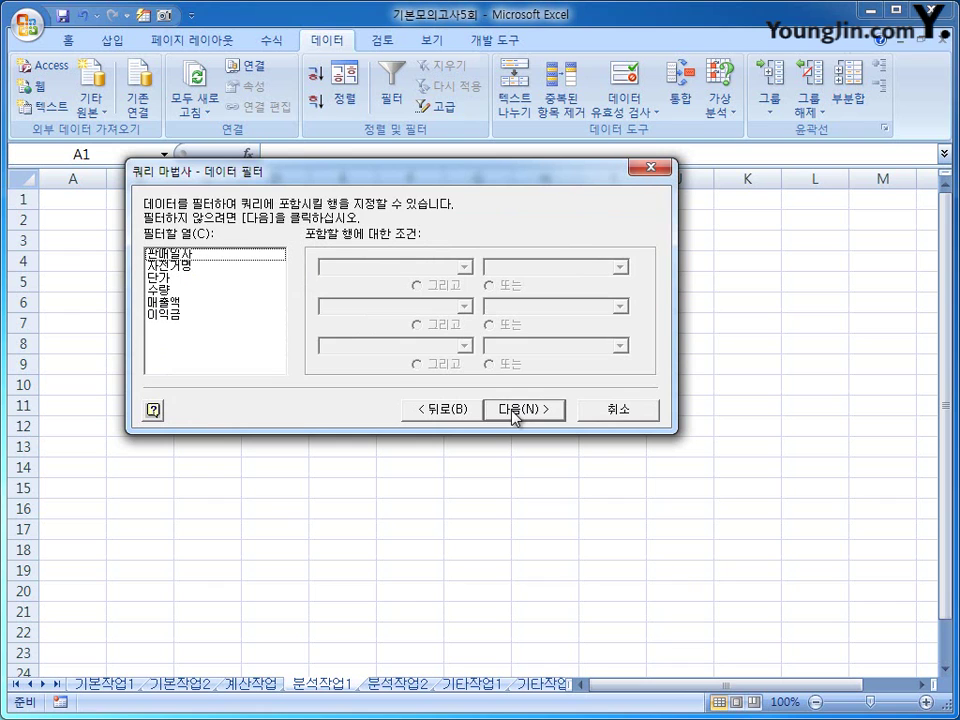
{"action": "left_click", "coordinate": [514, 414]}
{"action": "left_click", "coordinate": [514, 414]}
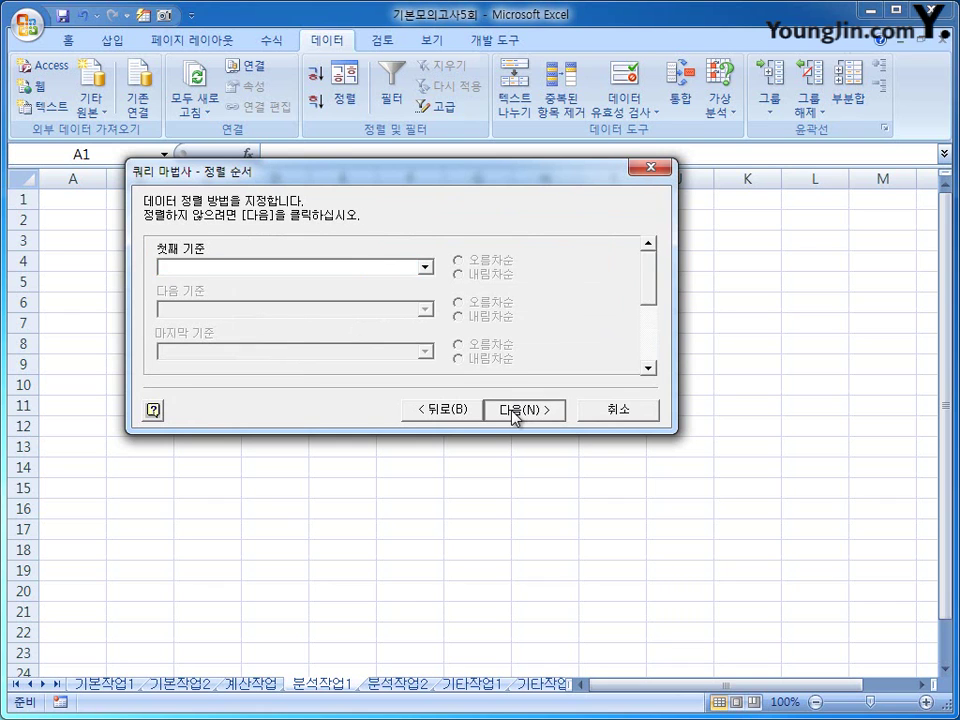
{"action": "left_click", "coordinate": [514, 414]}
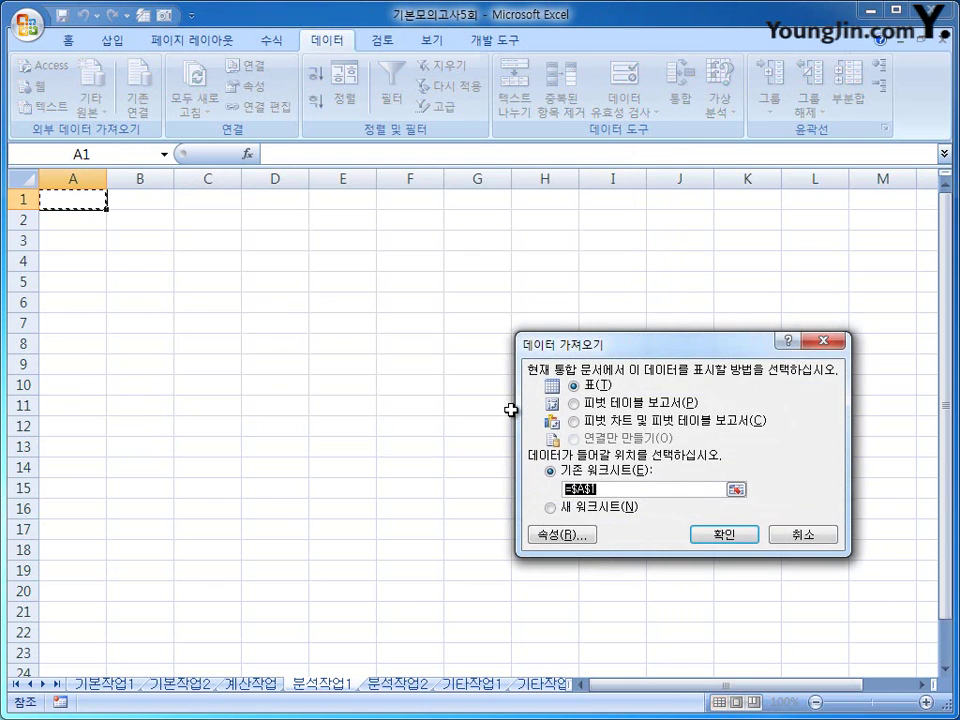
{"action": "left_click", "coordinate": [657, 407]}
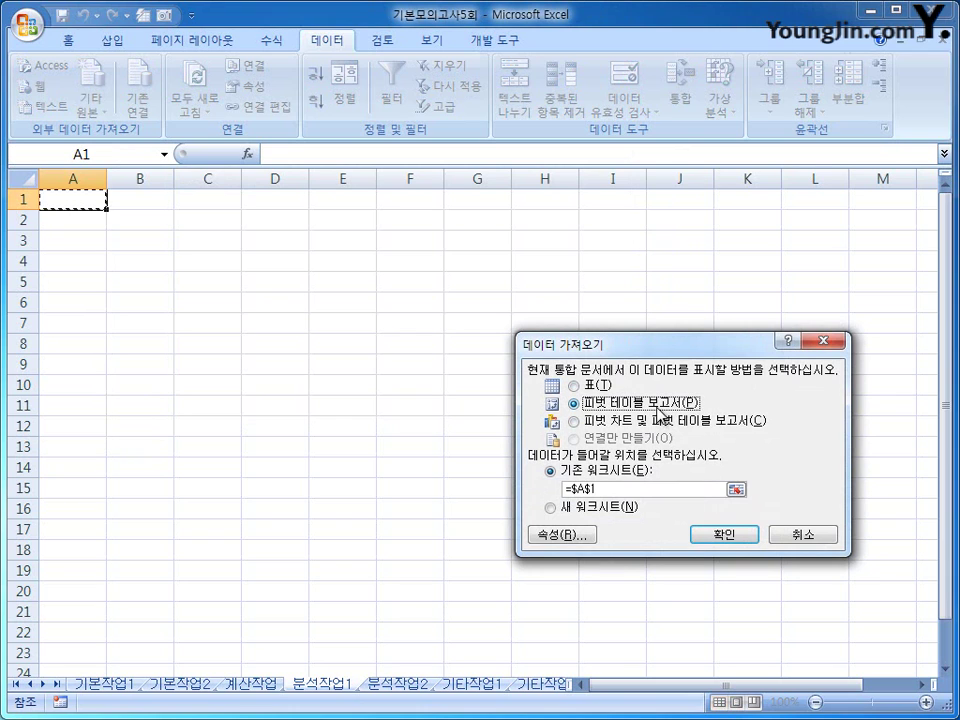
{"action": "left_click", "coordinate": [710, 538]}
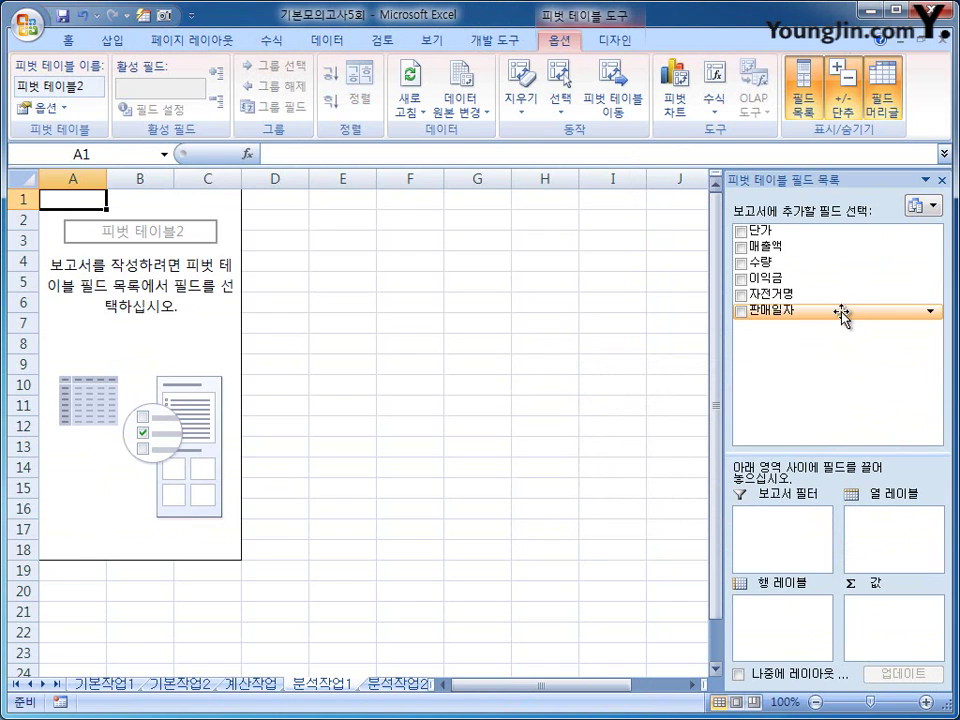
- Lay out the pivot table with 판매일자 as report filter, 매출액 as row label, and 자전거명, 단가 and 이익금 as values
{"action": "left_click_drag", "start_coordinate": [813, 314], "coordinate": [797, 550]}
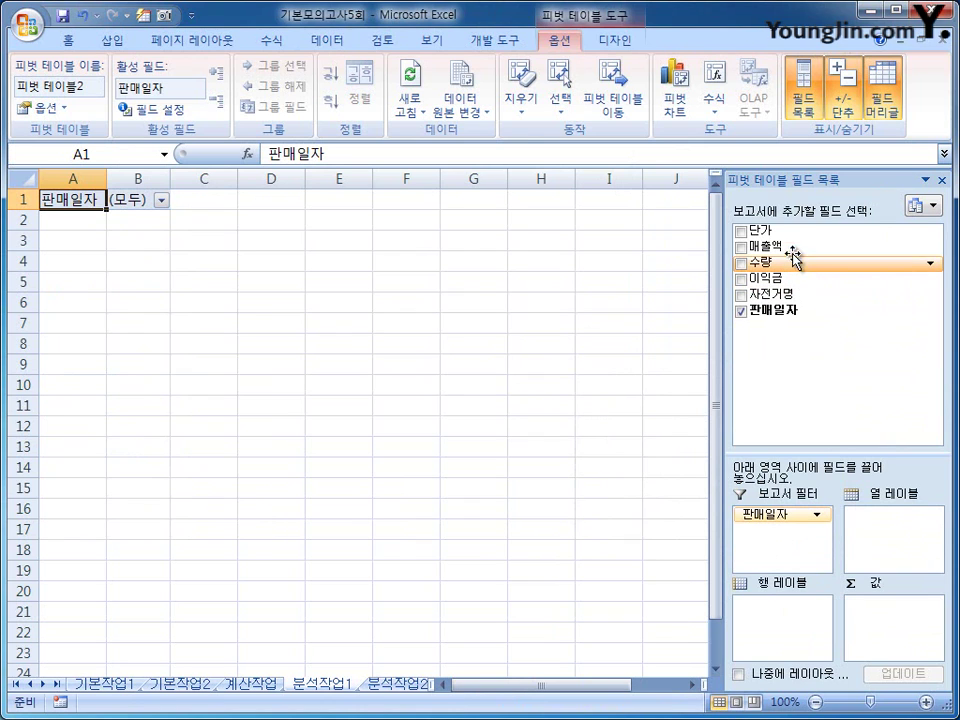
{"action": "left_click_drag", "start_coordinate": [762, 246], "coordinate": [797, 631]}
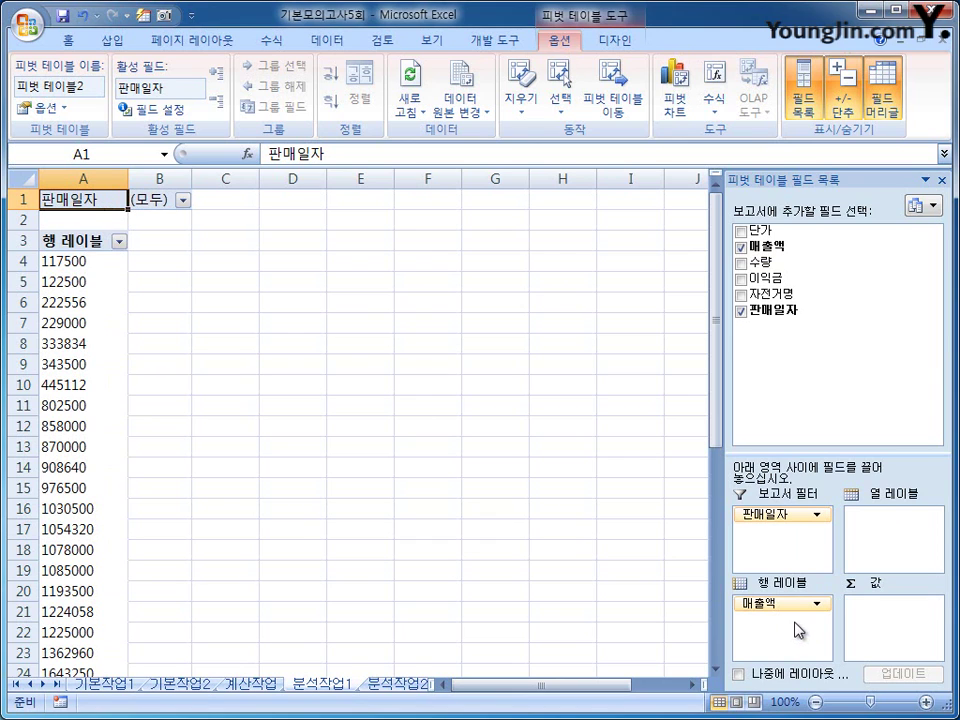
{"action": "left_click_drag", "start_coordinate": [775, 294], "coordinate": [885, 648]}
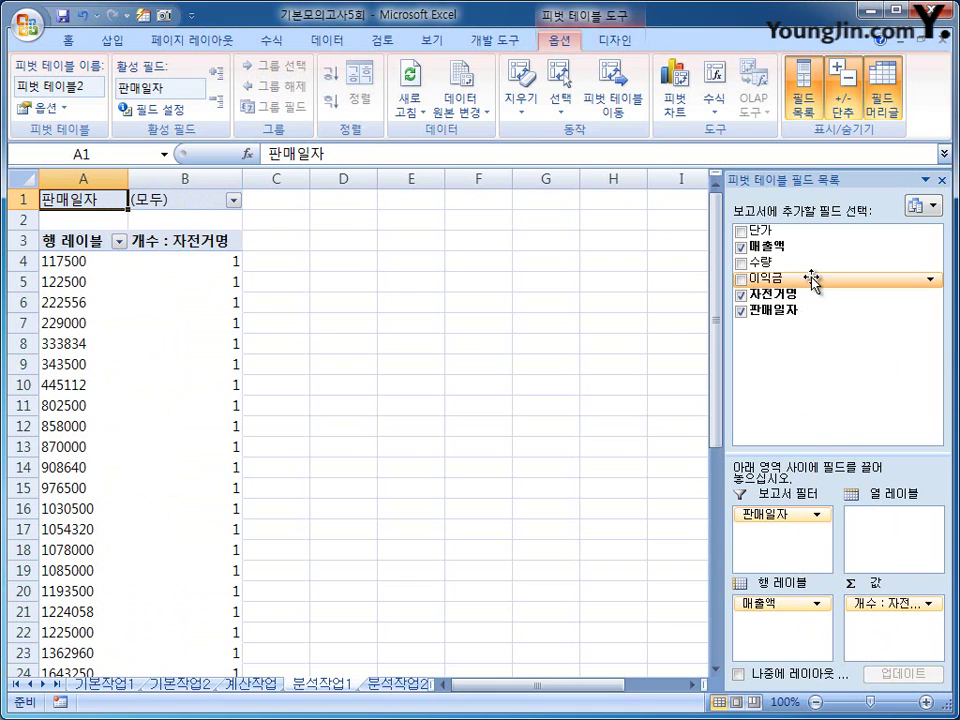
{"action": "left_click_drag", "start_coordinate": [795, 232], "coordinate": [885, 637]}
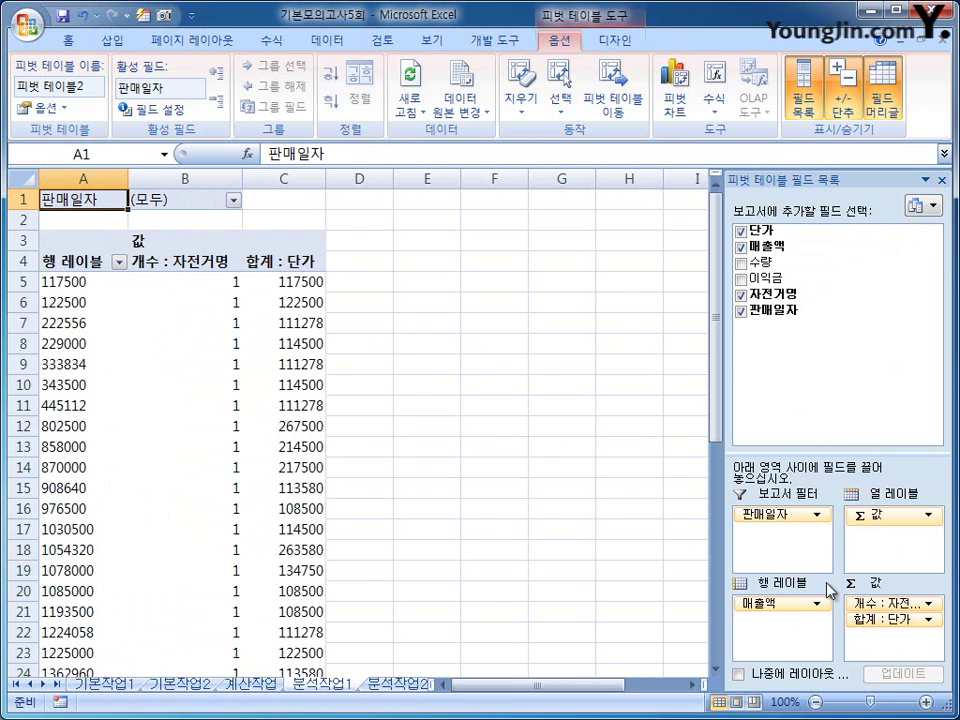
{"action": "left_click_drag", "start_coordinate": [810, 279], "coordinate": [890, 645]}
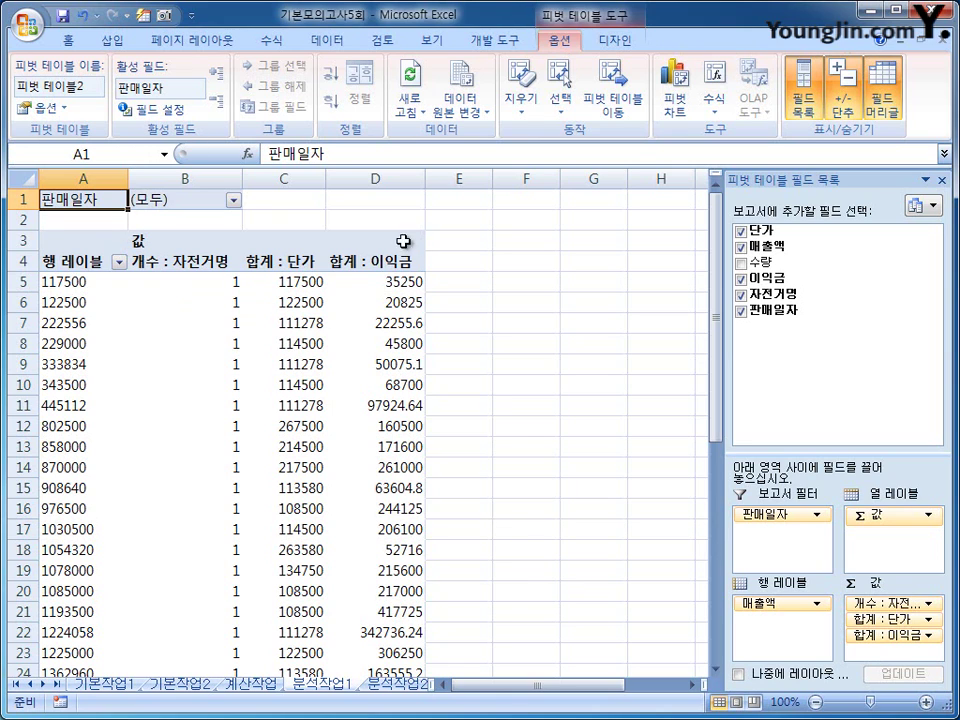
- Group the 매출액 row labels from 0 to 6000000 in intervals of 1000000
{"action": "left_click", "coordinate": [75, 284]}
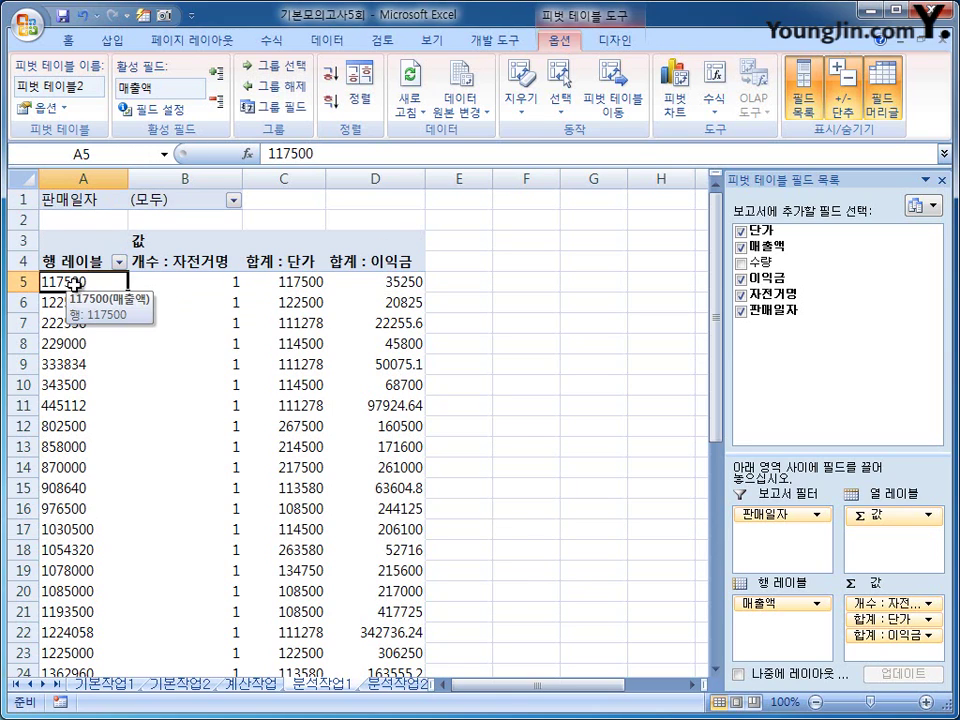
{"action": "right_click", "coordinate": [75, 284]}
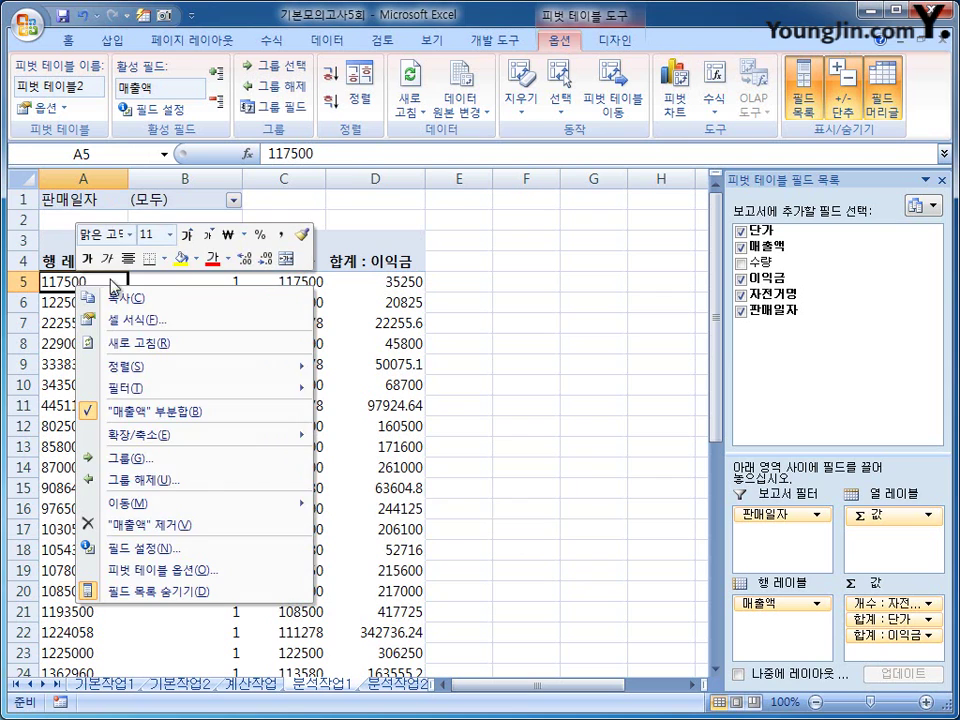
{"action": "left_click", "coordinate": [250, 470]}
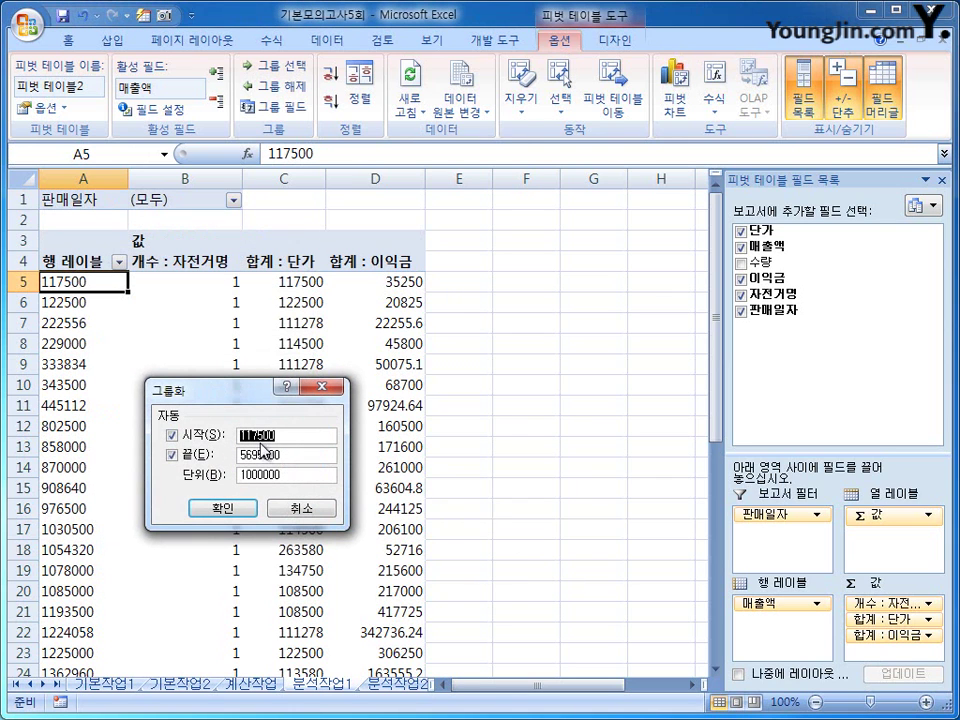
{"action": "type", "text": "0"}
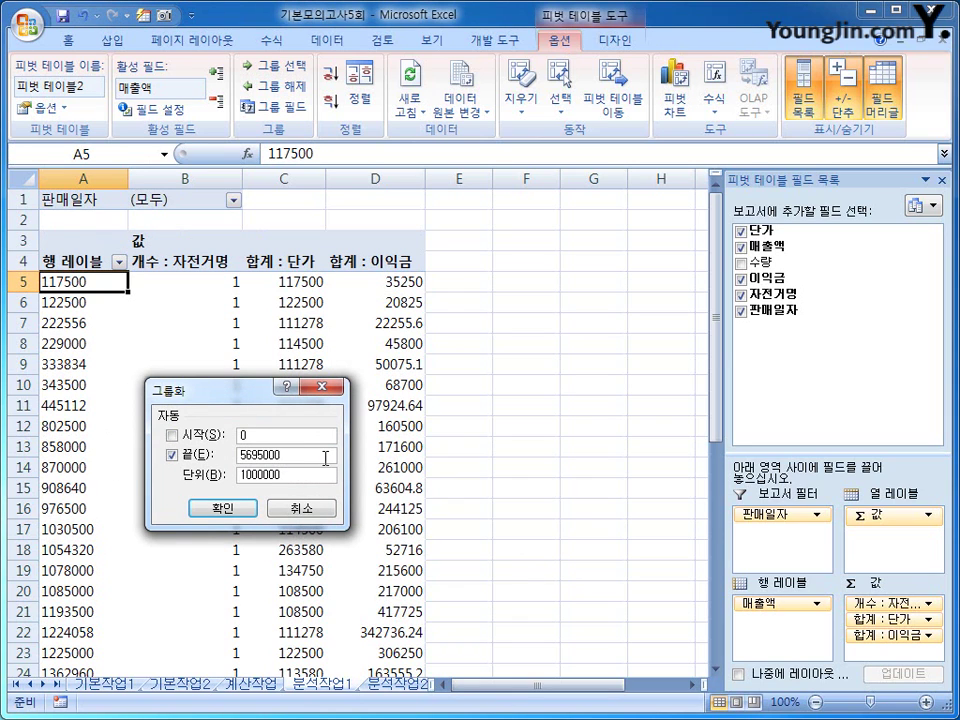
{"action": "left_click_drag", "start_coordinate": [325, 457], "coordinate": [212, 457]}
{"action": "type", "text": "6000000"}
{"action": "left_click", "coordinate": [258, 475]}
{"action": "left_click", "coordinate": [242, 507]}
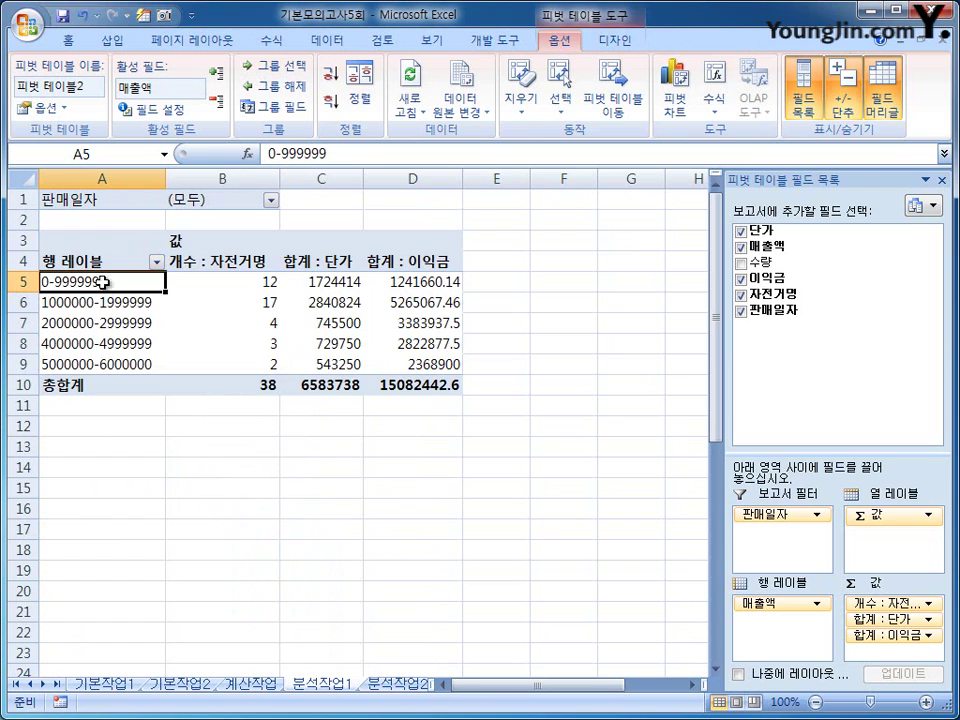
- Show the pivot table in tabular form (테이블 형식) and apply the 보고서 2 AutoFormat
{"action": "key", "text": "Up"}
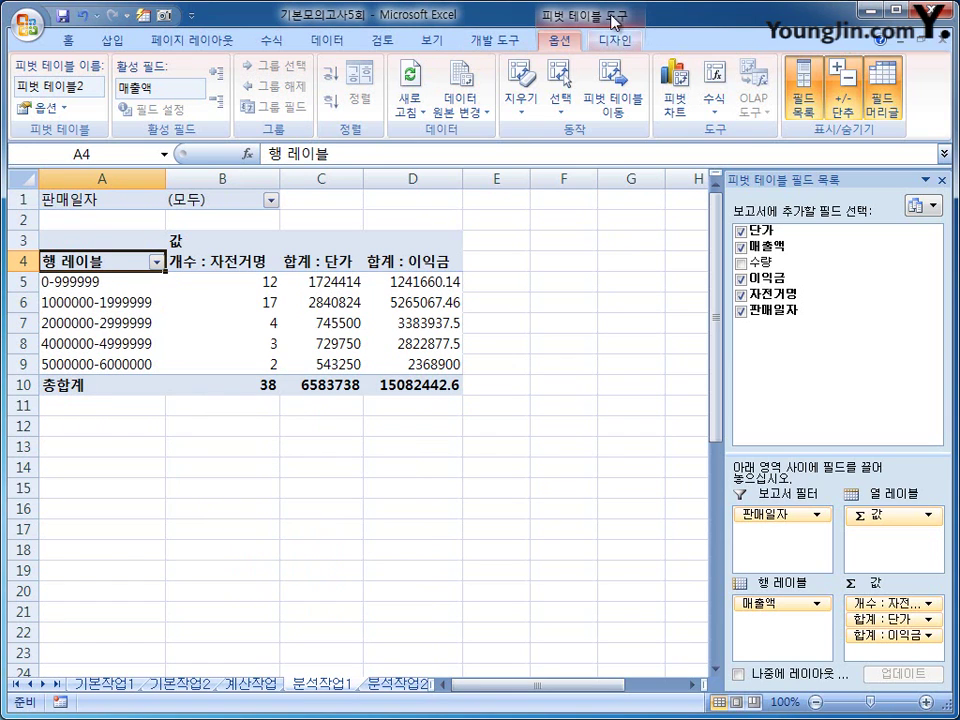
{"action": "left_click", "coordinate": [609, 45]}
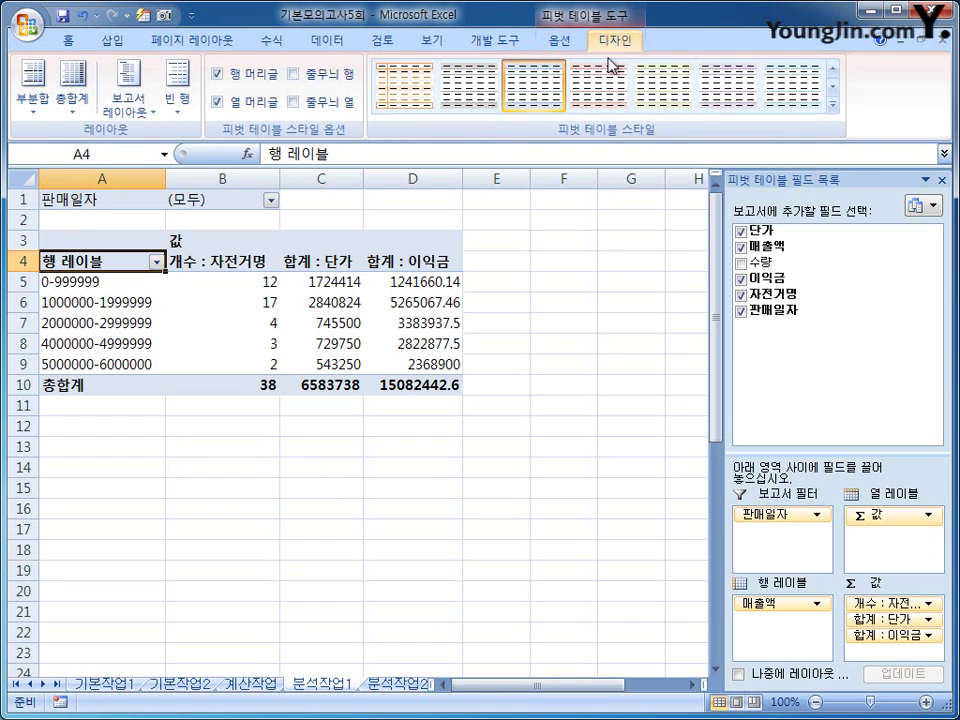
{"action": "left_click", "coordinate": [130, 108]}
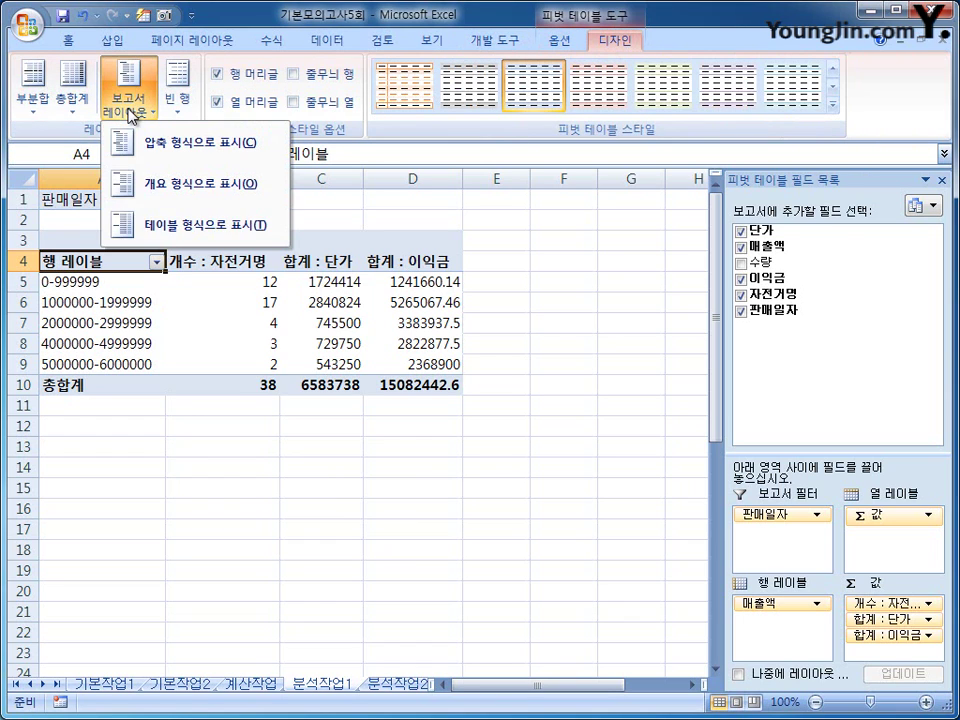
{"action": "left_click", "coordinate": [178, 229]}
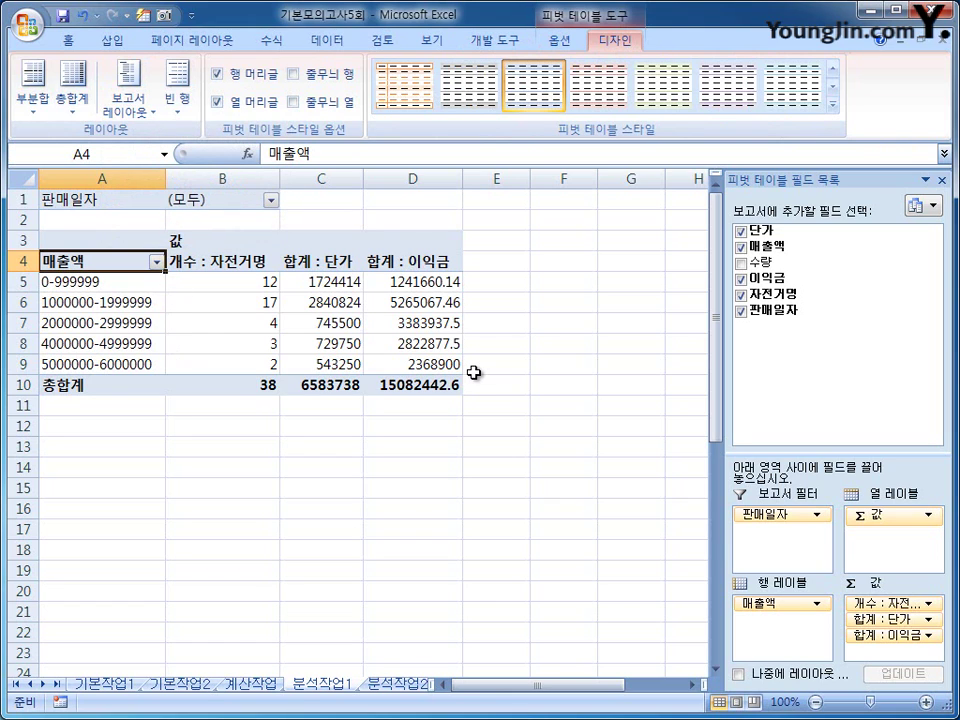
{"action": "left_click", "coordinate": [145, 17]}
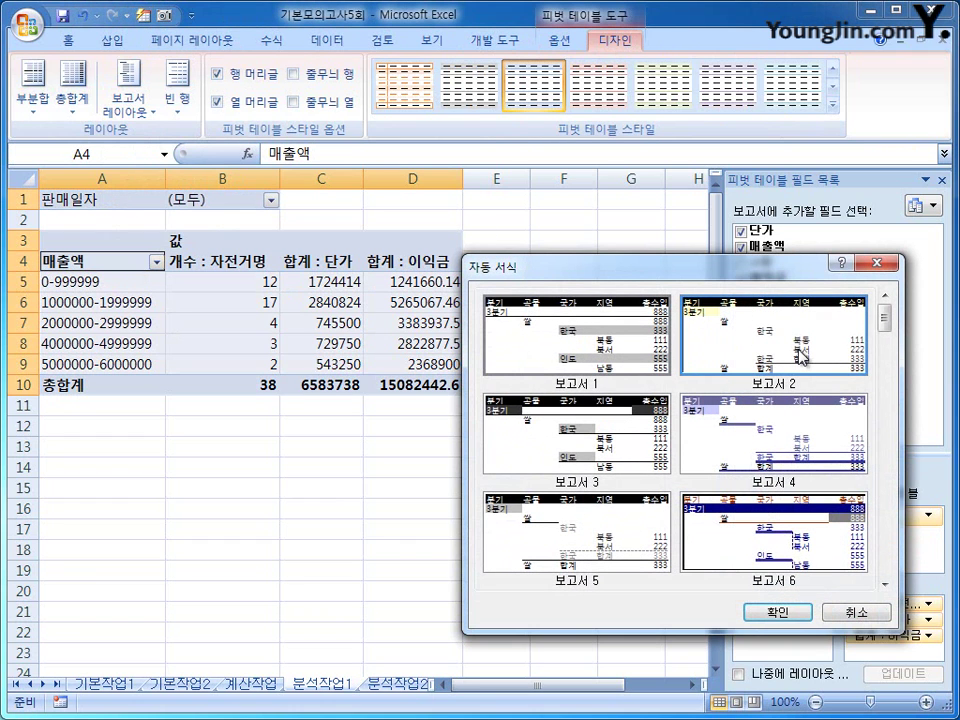
{"action": "left_click", "coordinate": [777, 611]}
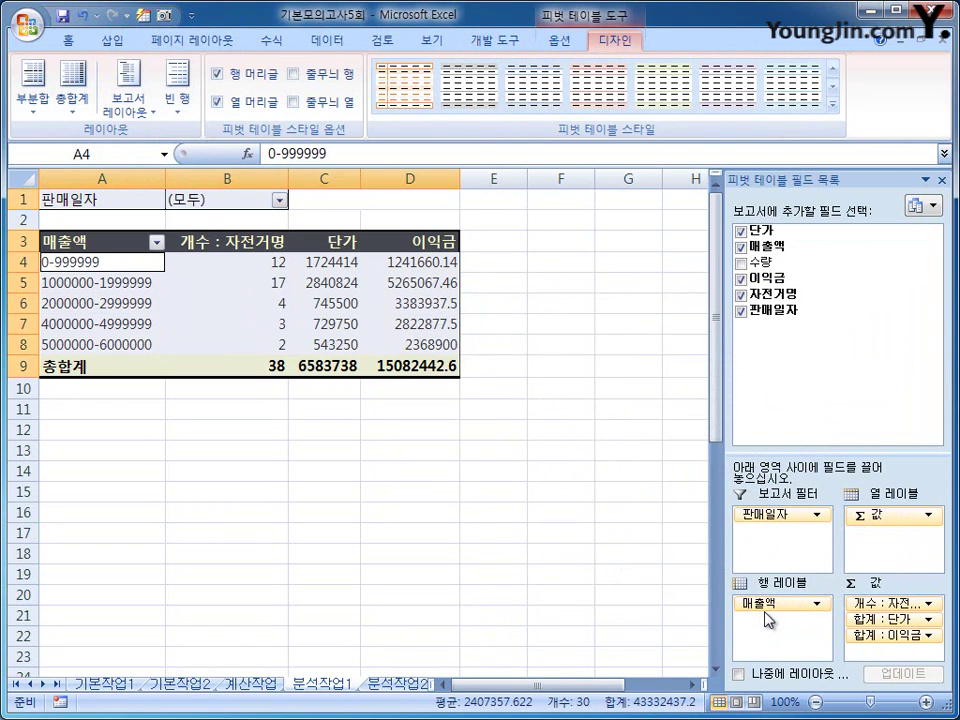
- Apply the comma style to the pivot table values in B4:D9 and fit column C's width to its contents
{"action": "left_click_drag", "start_coordinate": [253, 257], "coordinate": [392, 368]}
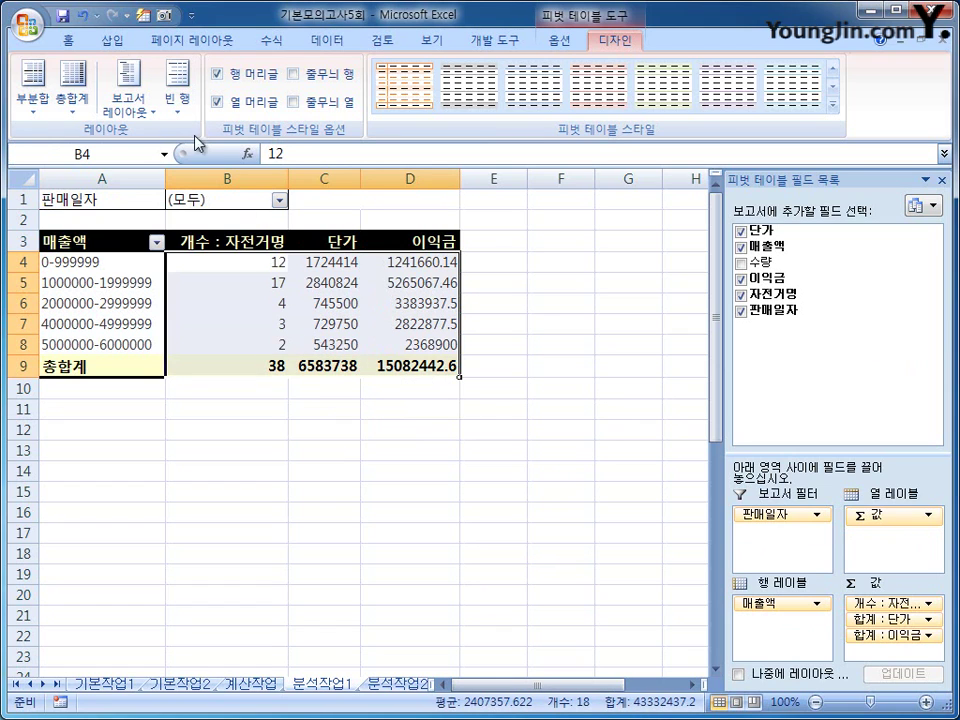
{"action": "left_click", "coordinate": [76, 41]}
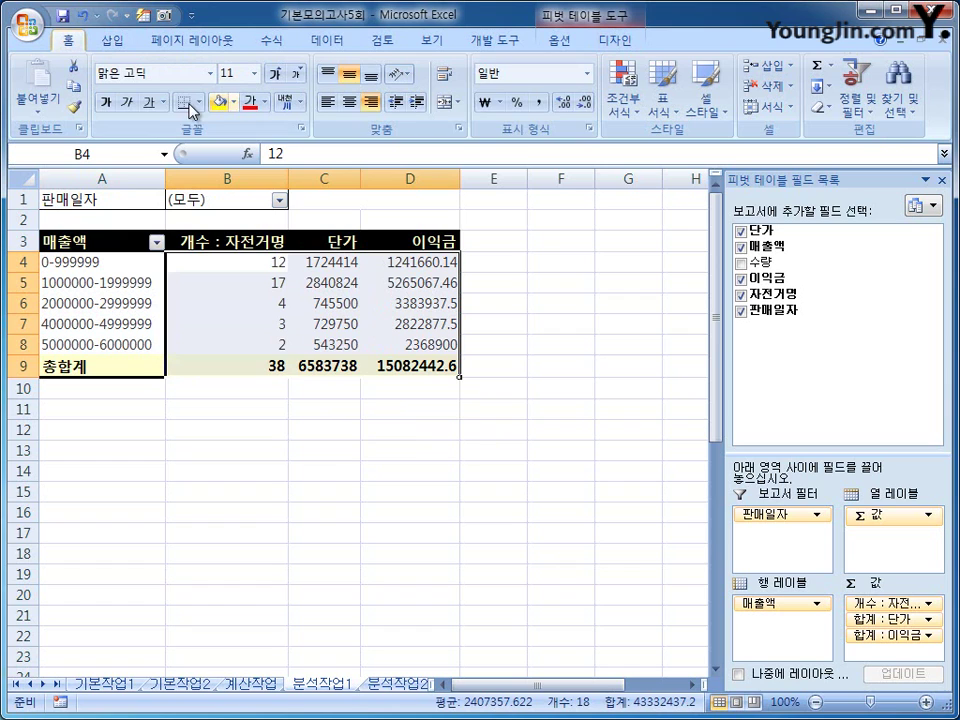
{"action": "left_click", "coordinate": [539, 103]}
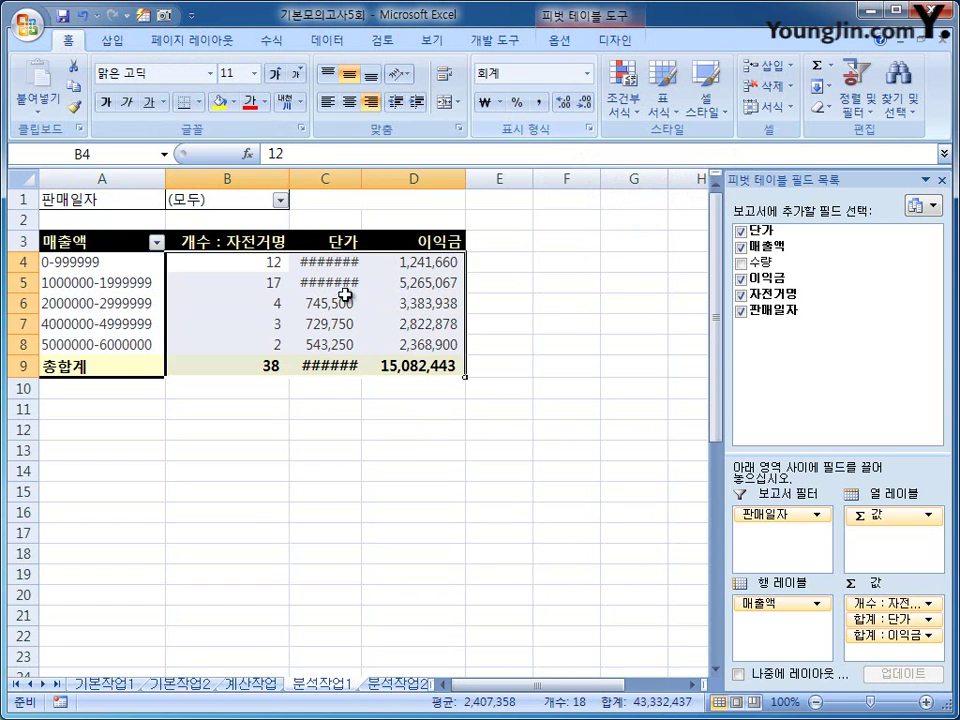
{"action": "left_click", "coordinate": [338, 261]}
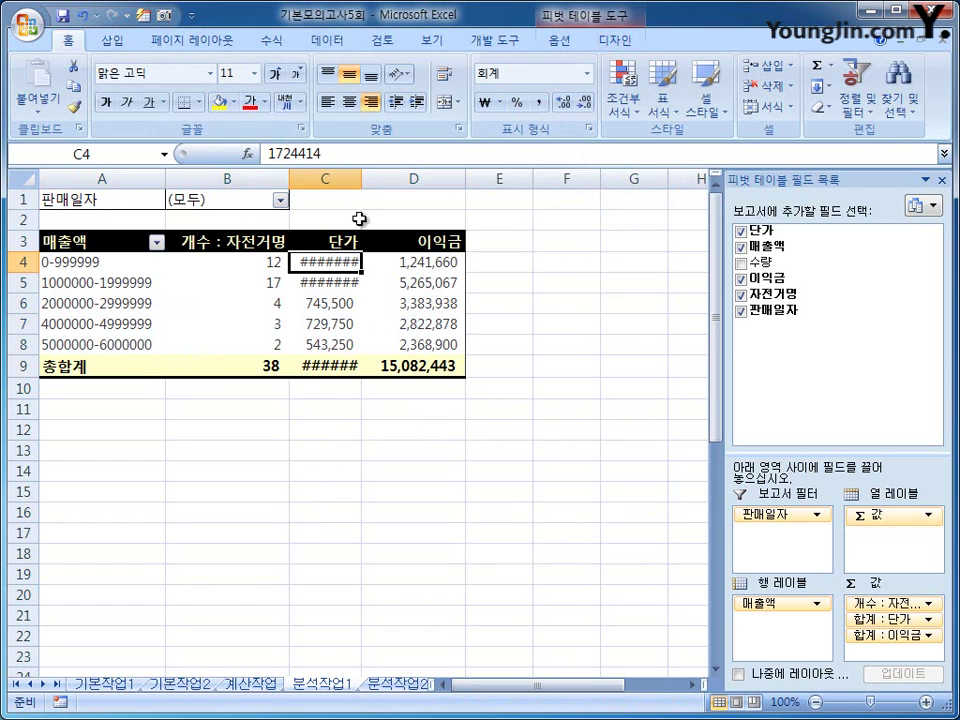
{"action": "double_click", "coordinate": [362, 178]}
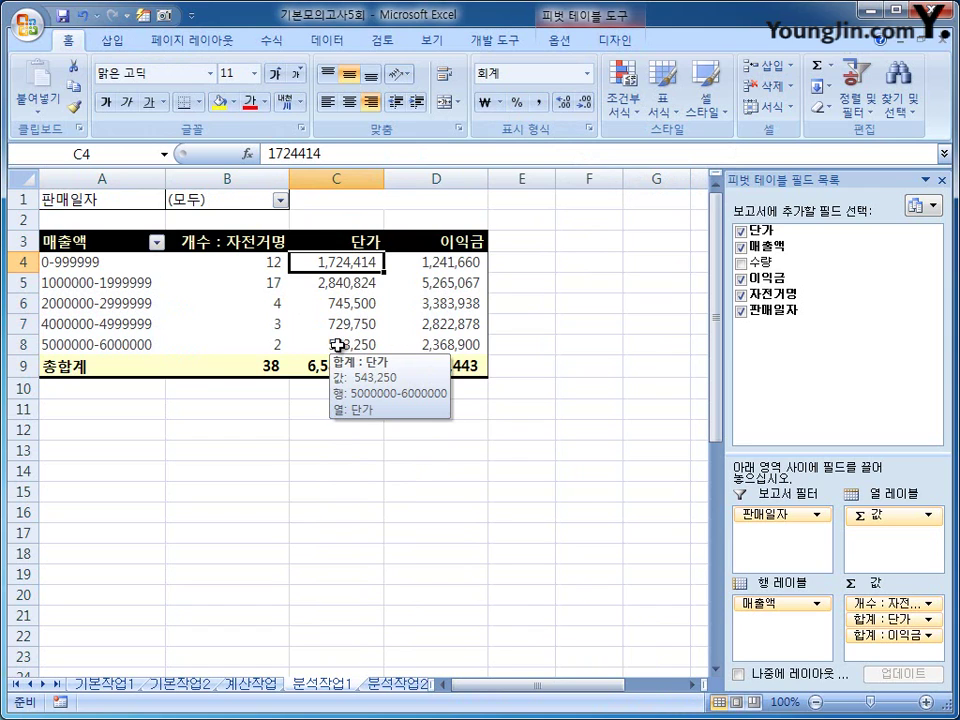
{"action": "left_click", "coordinate": [553, 490]}
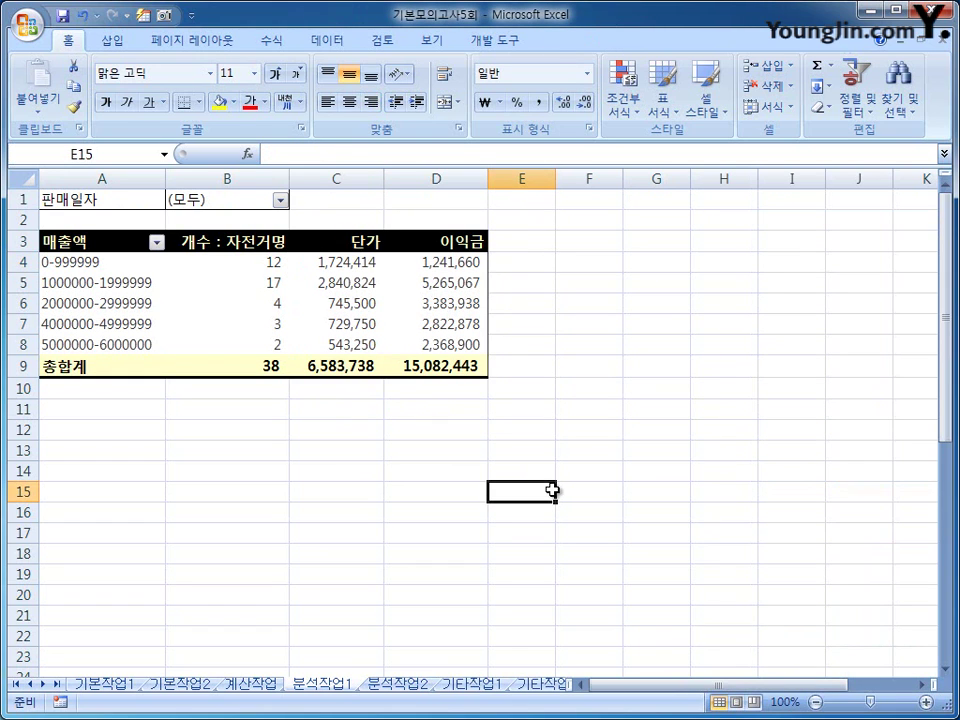
- Start recording a macro named 총매출액 in the current workbook on sheet 분석작업2
{"action": "left_click", "coordinate": [398, 684]}
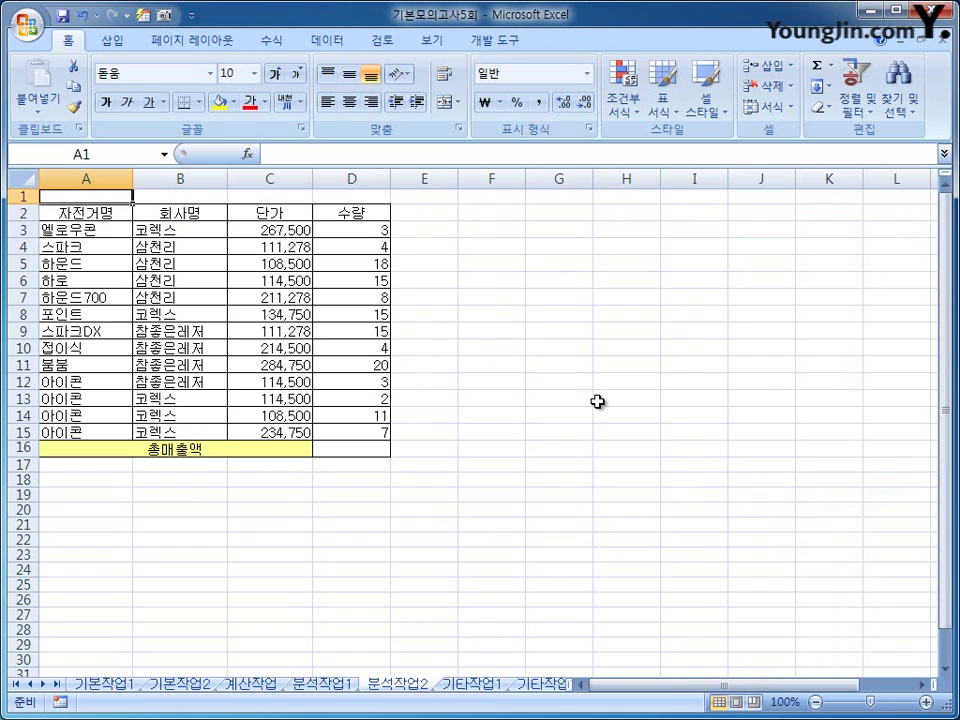
{"action": "left_click", "coordinate": [622, 285]}
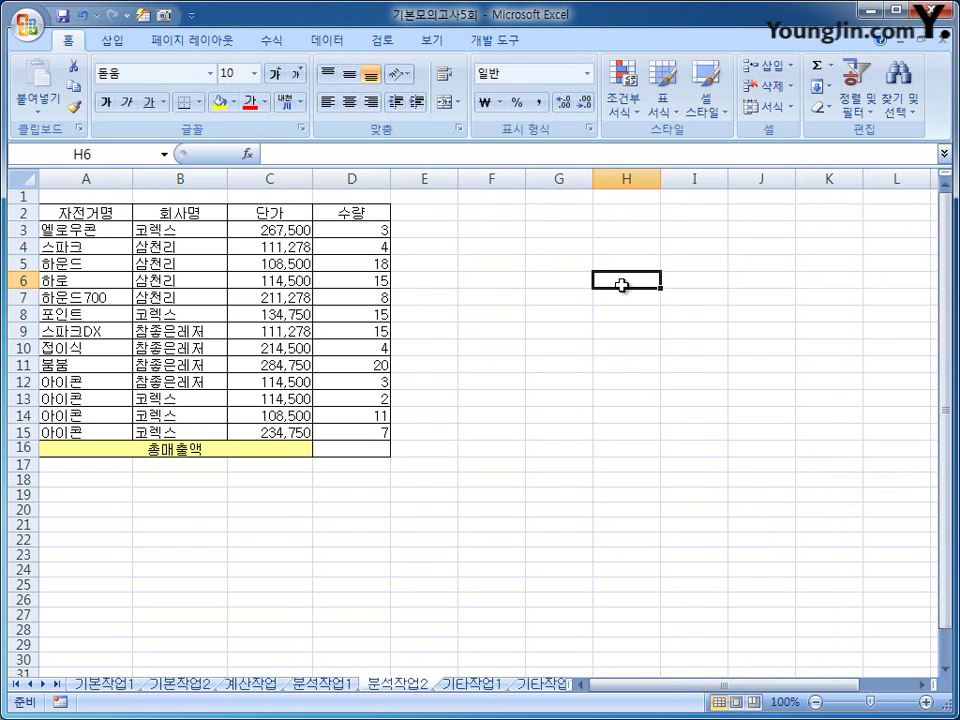
{"action": "left_click", "coordinate": [495, 42]}
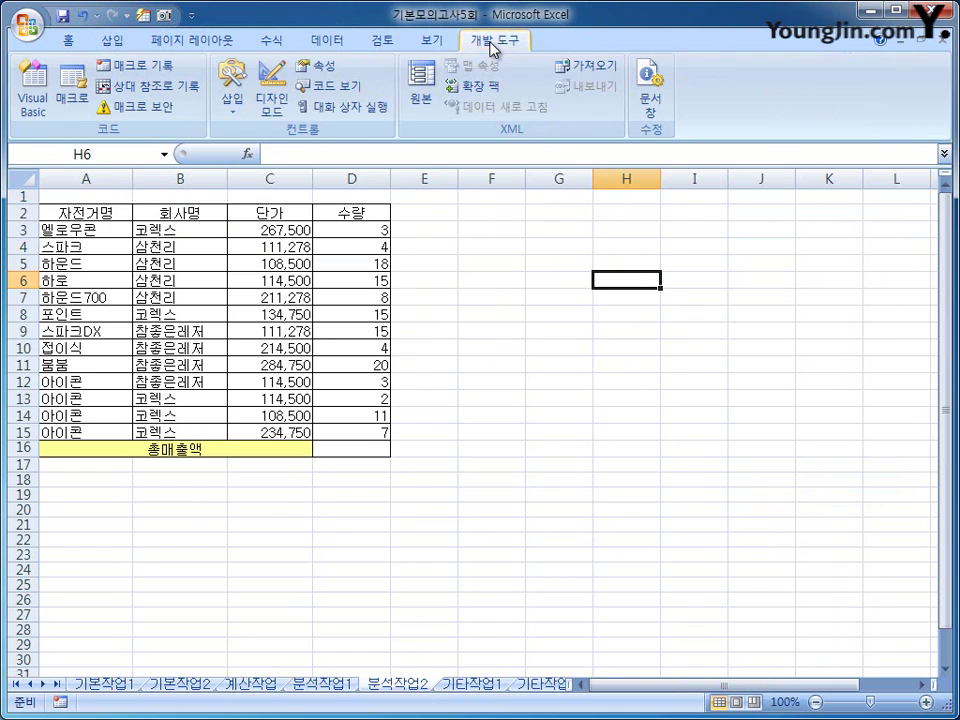
{"action": "left_click", "coordinate": [125, 65]}
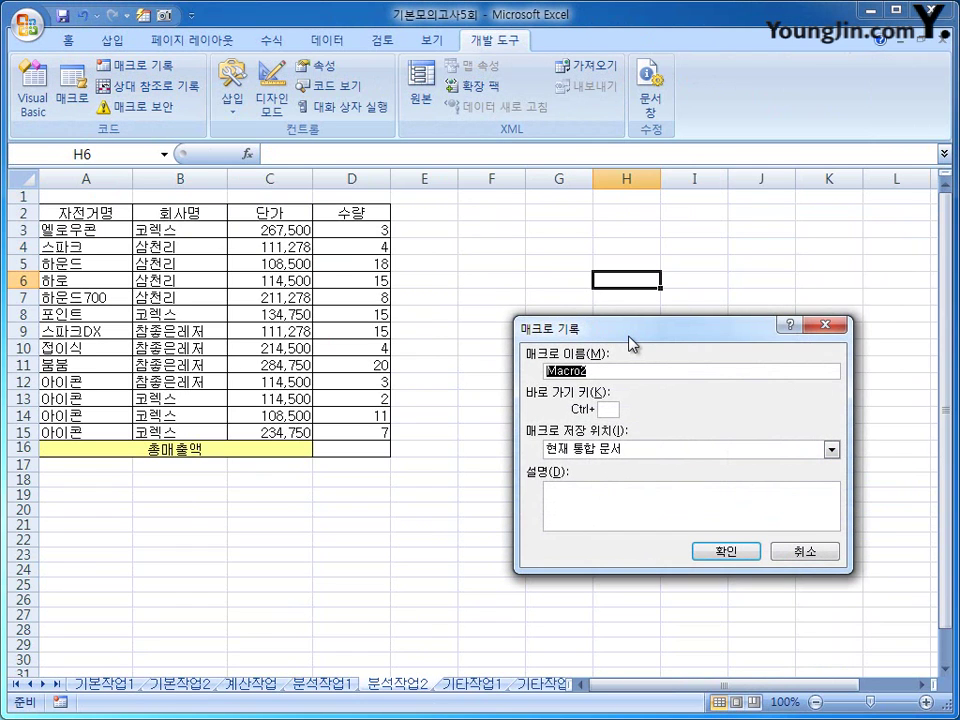
{"action": "type", "text": "총매출액"}
{"action": "left_click", "coordinate": [716, 551]}
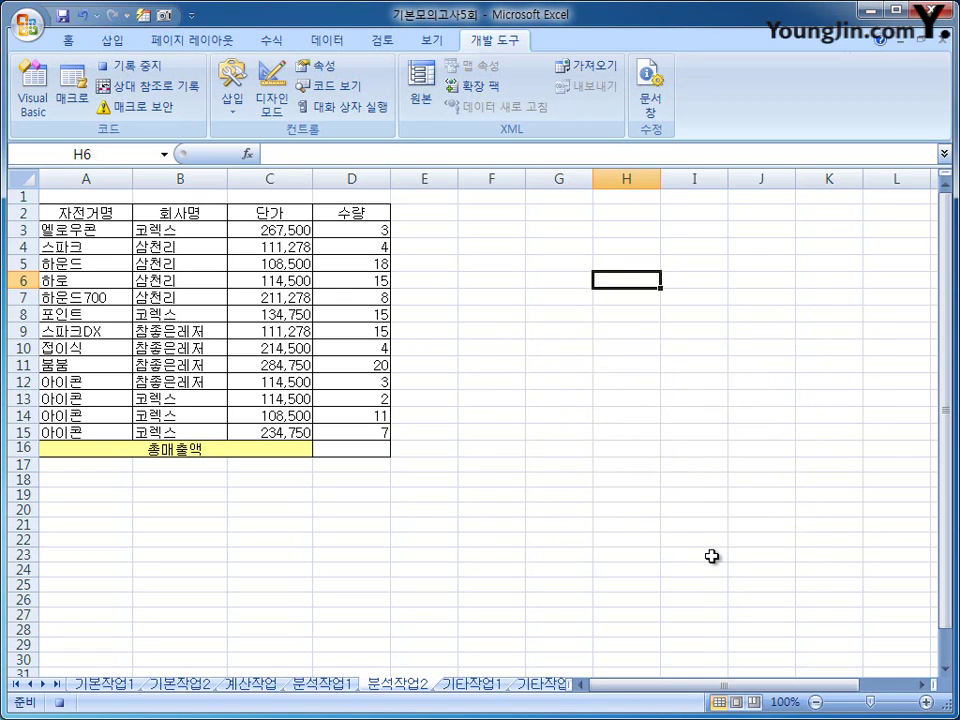
- Enter the formula =SUMPRODUCT(D3:D15,C3:C15) in cell D16 to compute the total sales
{"action": "left_click", "coordinate": [338, 445]}
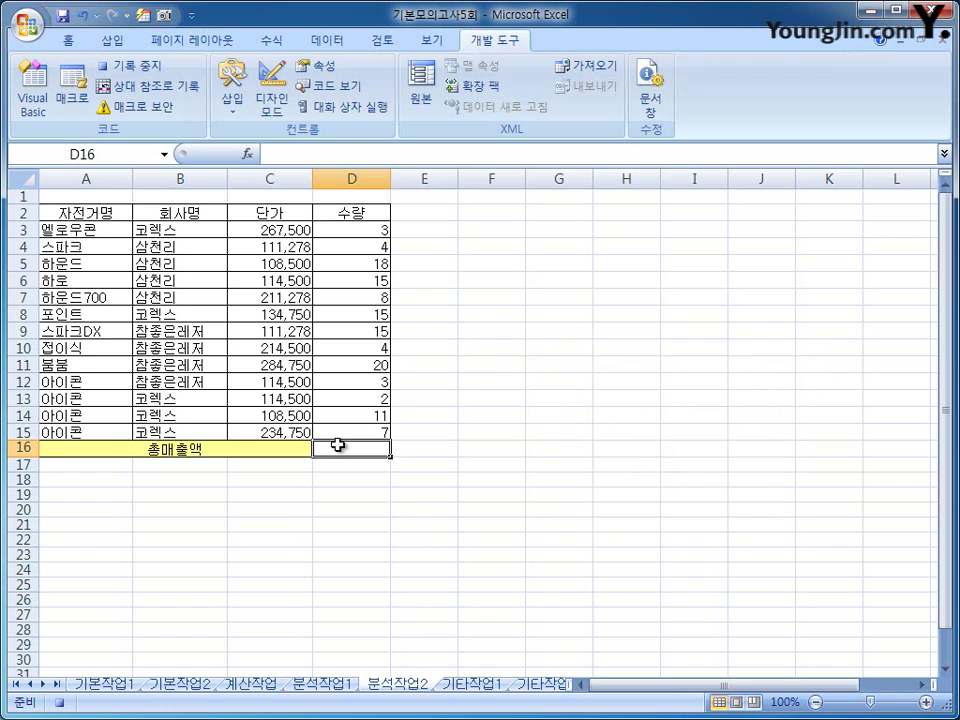
{"action": "type", "text": "="}
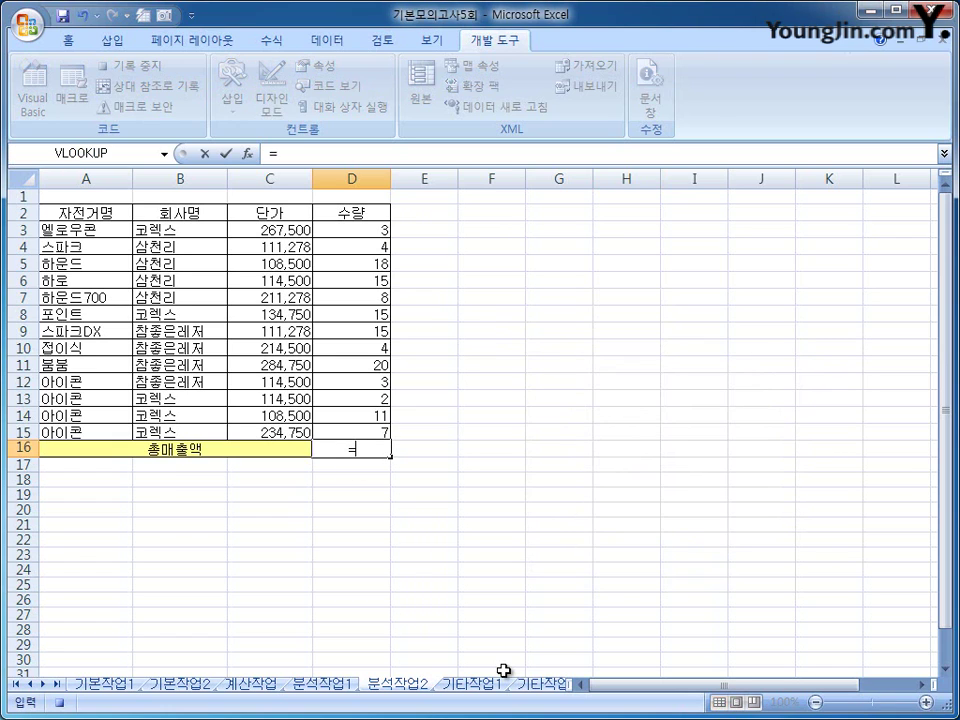
{"action": "type", "text": "ㄴ"}
{"action": "key", "text": "BackSpace"}
{"action": "type", "text": "sump"}
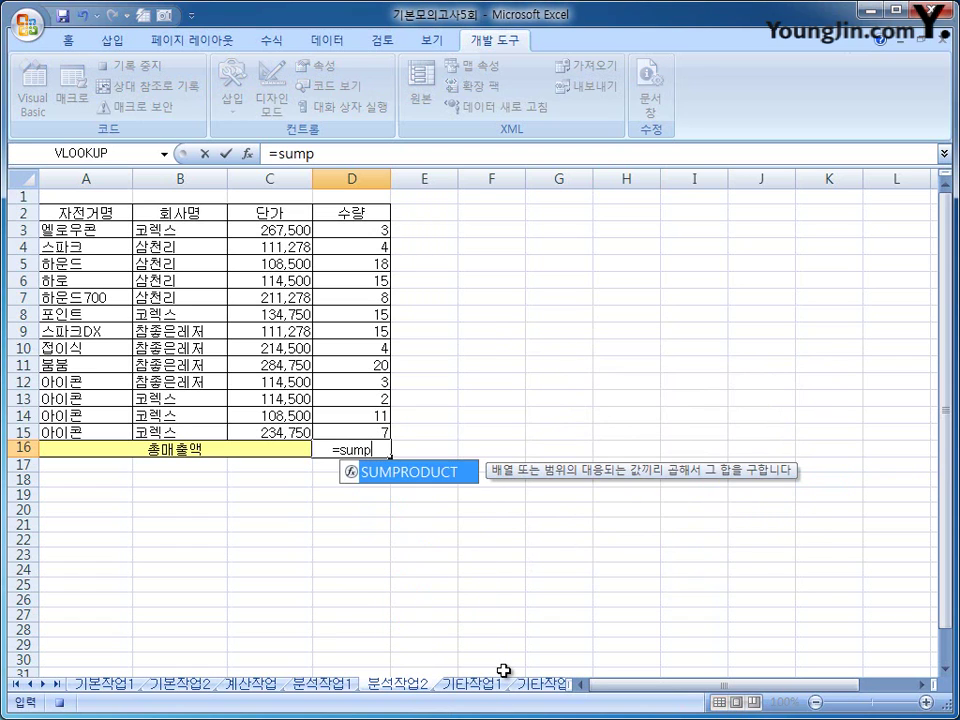
{"action": "key", "text": "Tab"}
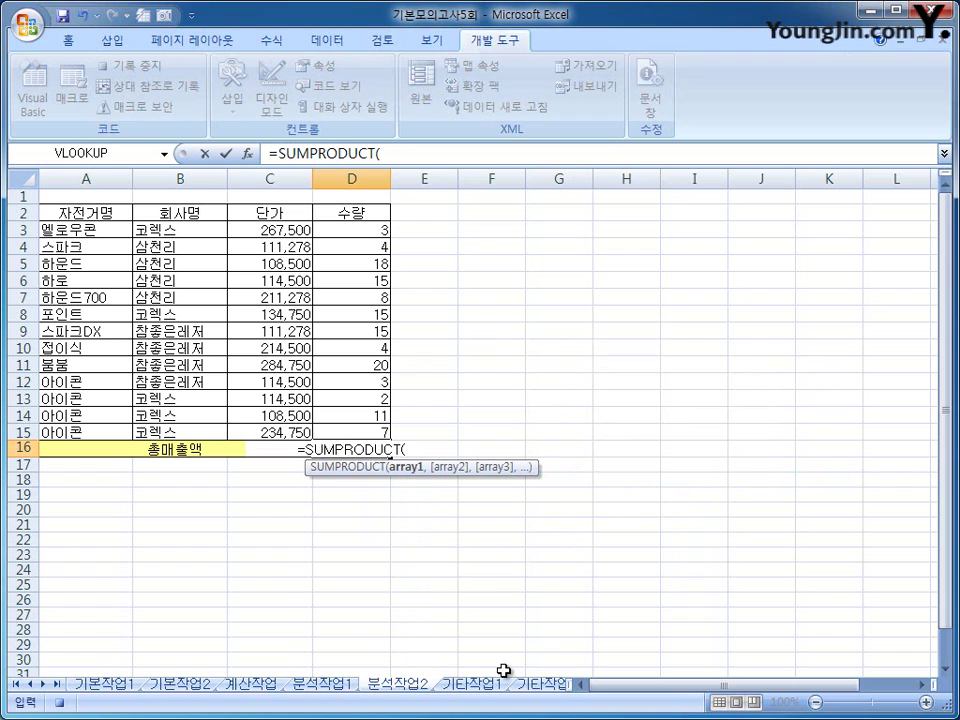
{"action": "left_click_drag", "start_coordinate": [343, 228], "coordinate": [317, 427]}
{"action": "type", "text": ","}
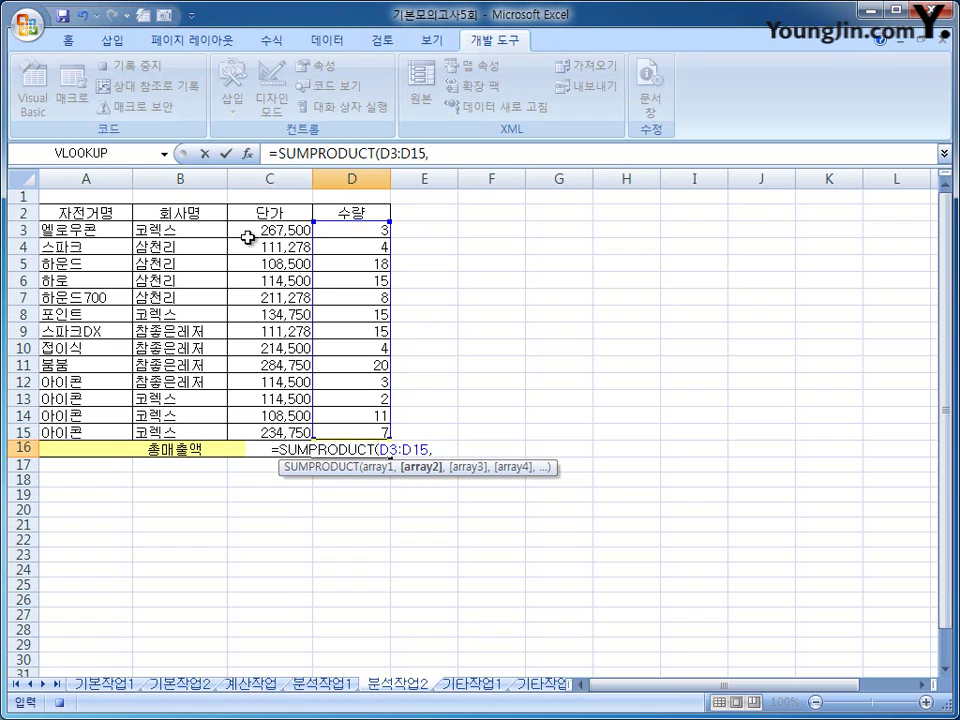
{"action": "left_click_drag", "start_coordinate": [253, 227], "coordinate": [274, 429]}
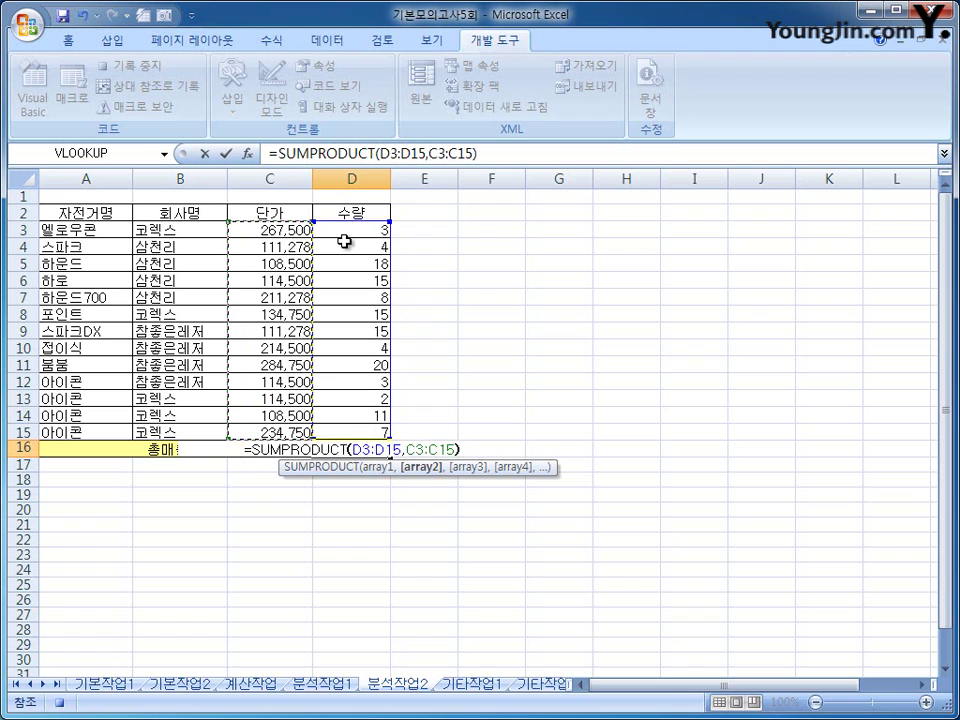
{"action": "type", "text": ")"}
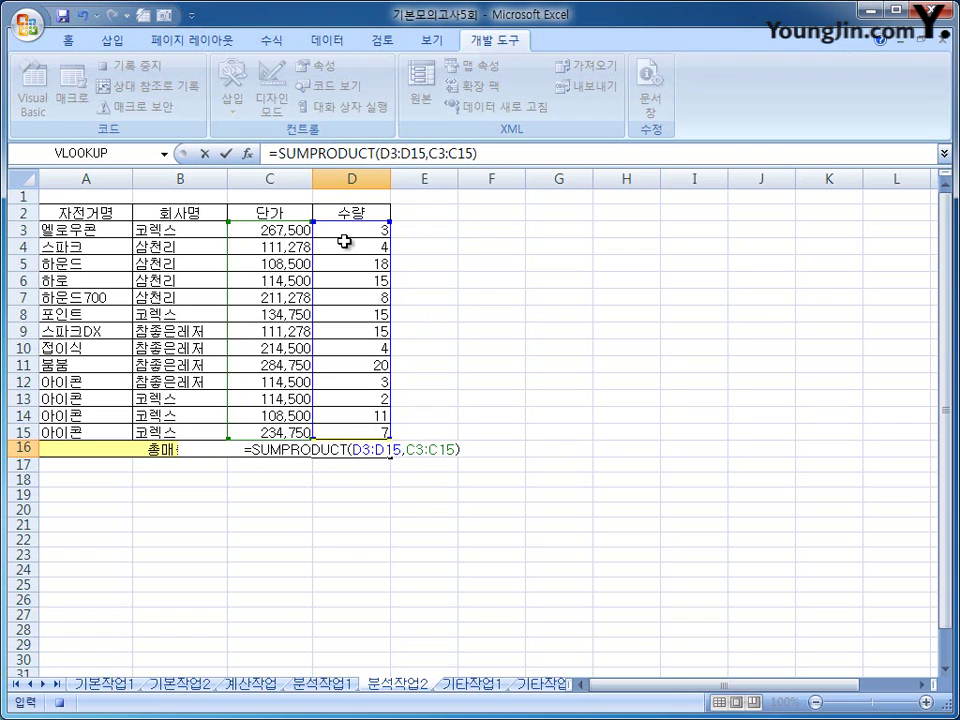
{"action": "key", "text": "Return"}
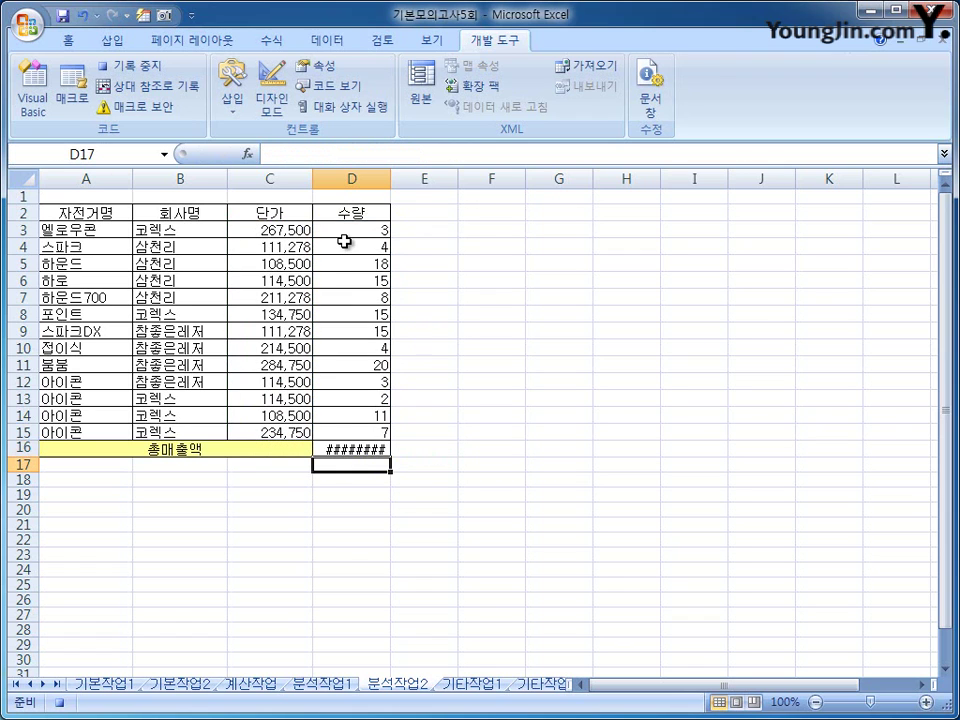
- Fit column D's width to its contents and stop recording the macro
{"action": "left_click", "coordinate": [362, 449]}
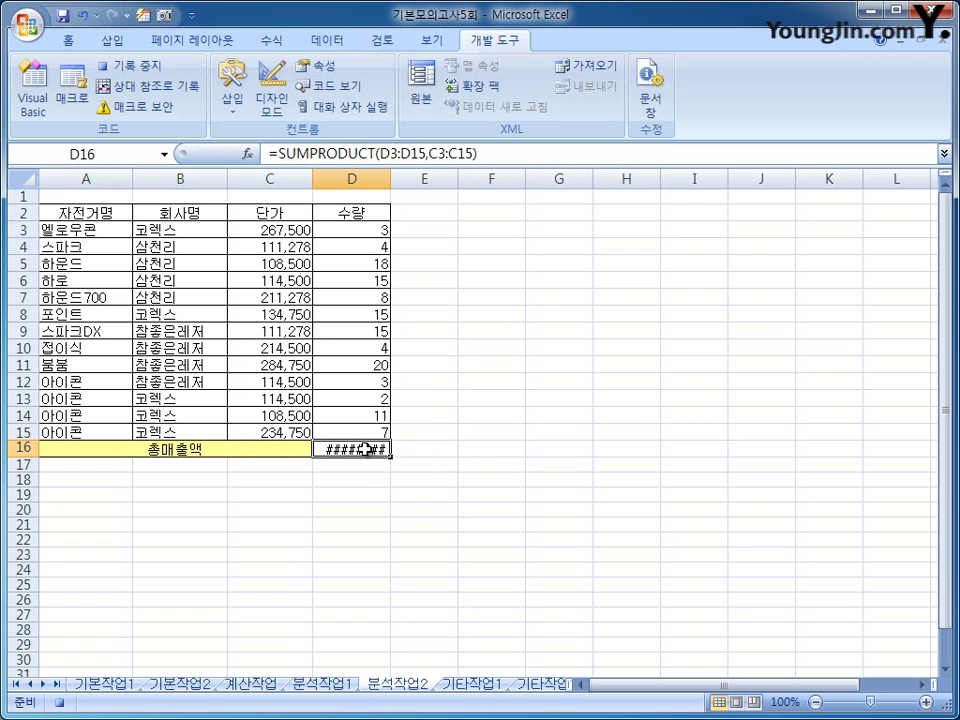
{"action": "double_click", "coordinate": [391, 177]}
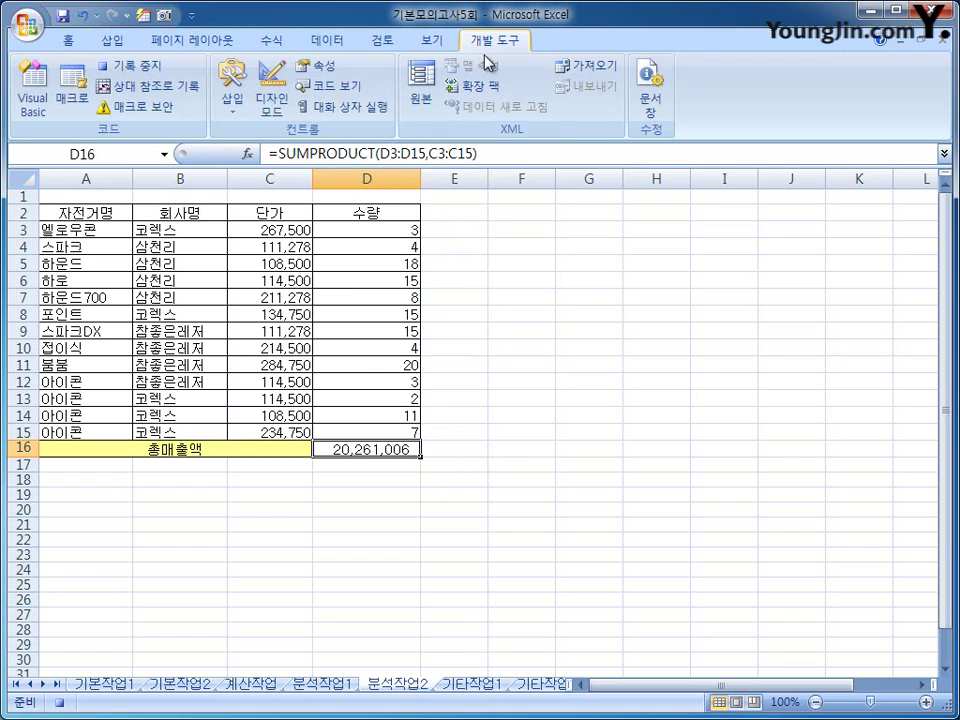
{"action": "left_click", "coordinate": [128, 65]}
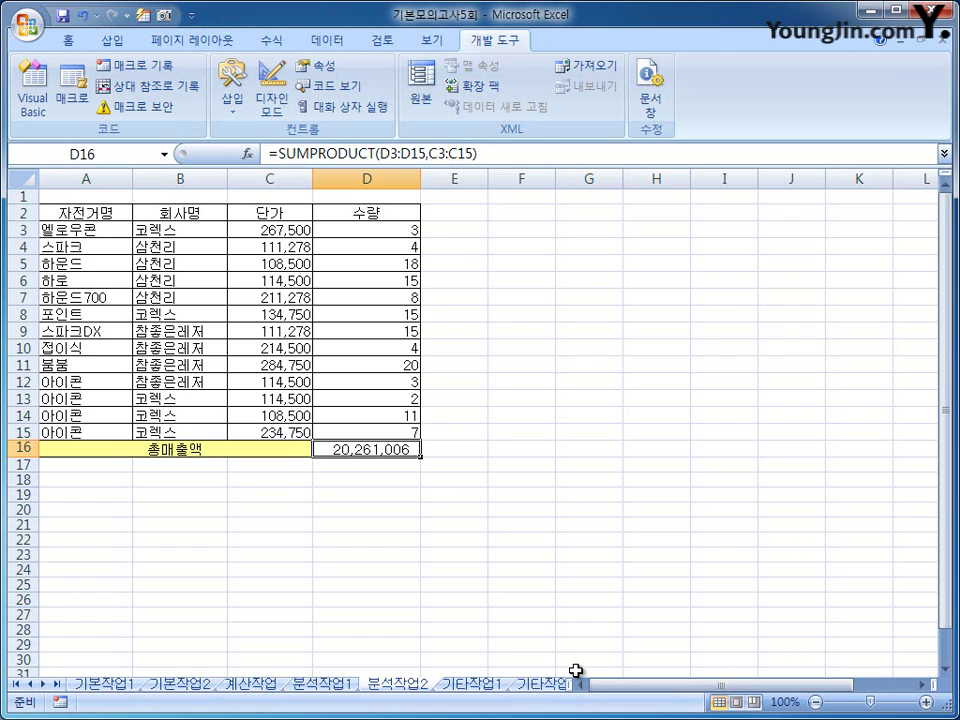
- Draw a rectangle about 3.8 cm wide and 0.95 cm high over cells F2:G3 and label it 총매출액
{"action": "left_click", "coordinate": [118, 40]}
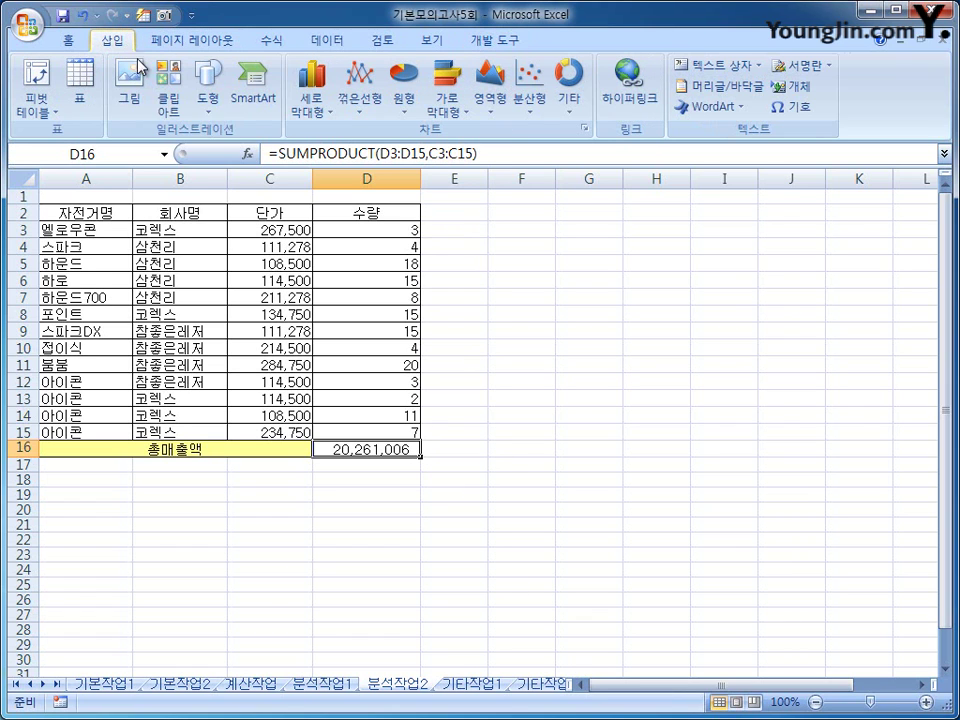
{"action": "left_click", "coordinate": [208, 88]}
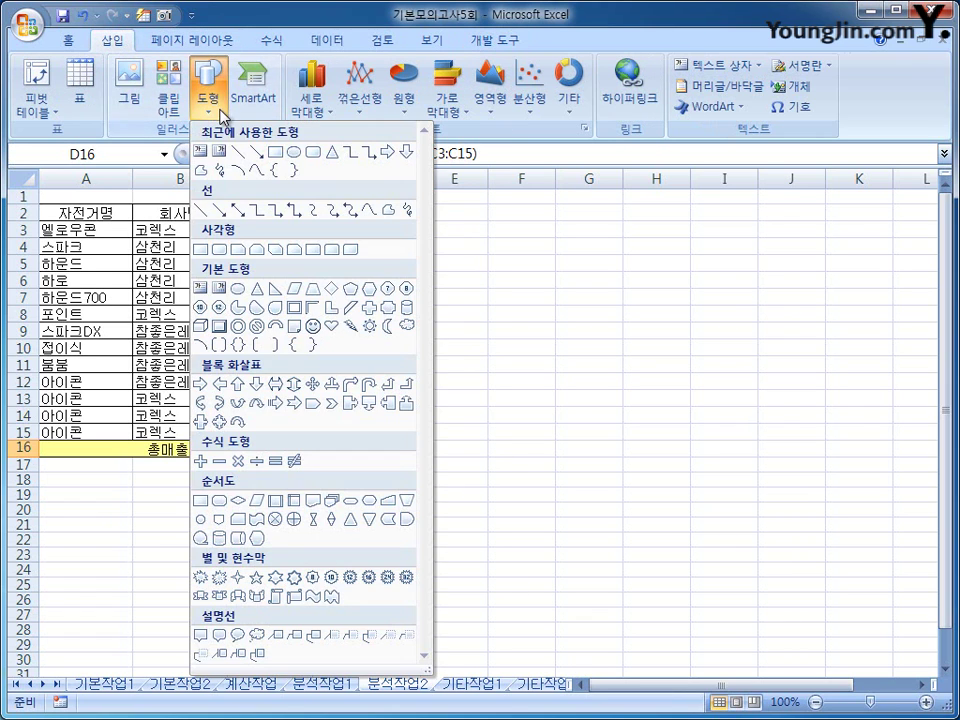
{"action": "left_click", "coordinate": [208, 250]}
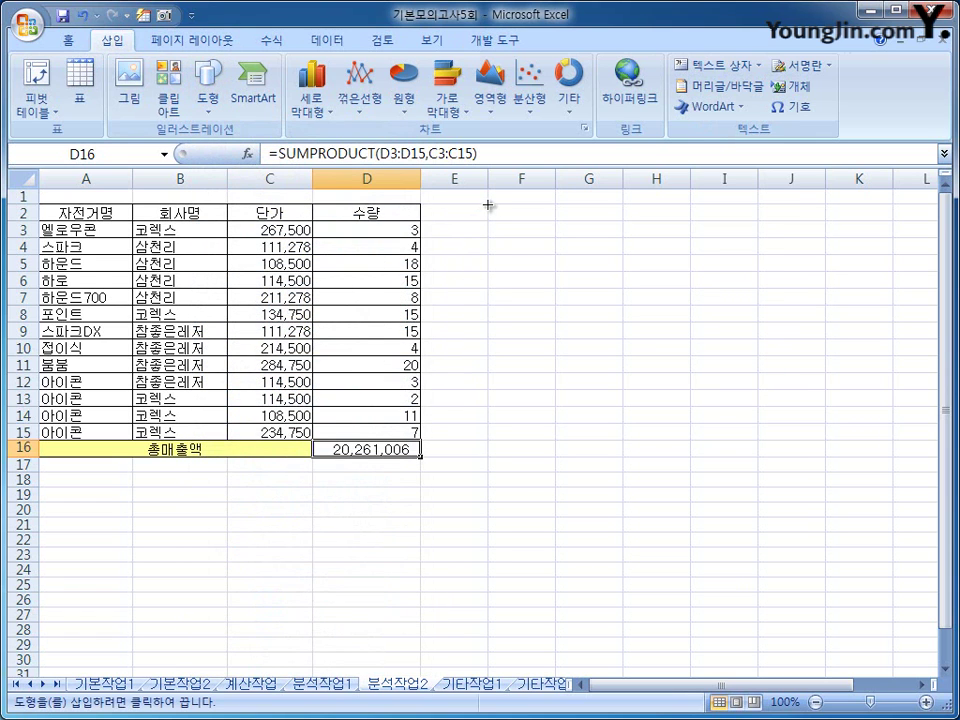
{"action": "left_click_drag", "start_coordinate": [488, 205], "coordinate": [623, 238]}
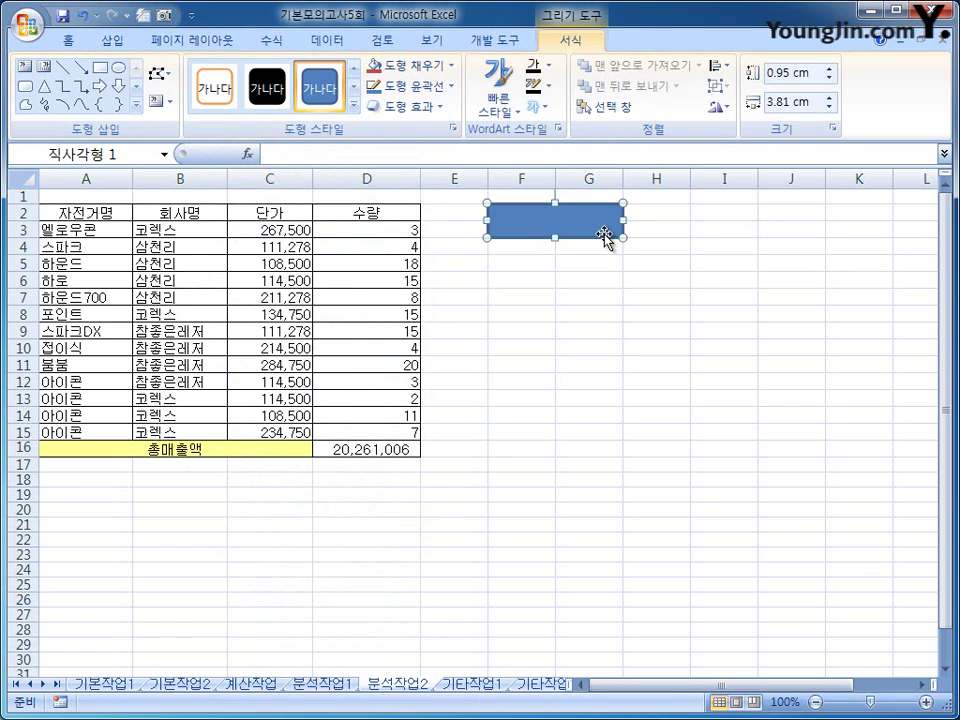
{"action": "type", "text": "ㅇ"}
{"action": "key", "text": "BackSpace"}
{"action": "type", "text": "총매출액"}
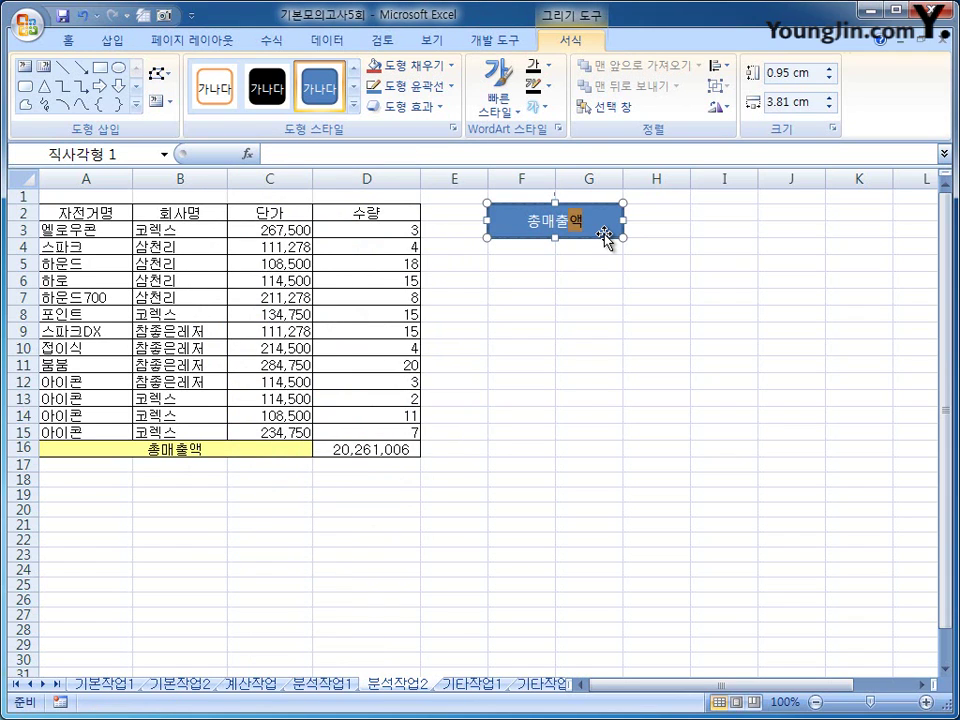
- Set the rectangle's label text to the 굴림체 font at size 14
{"action": "right_click", "coordinate": [603, 236]}
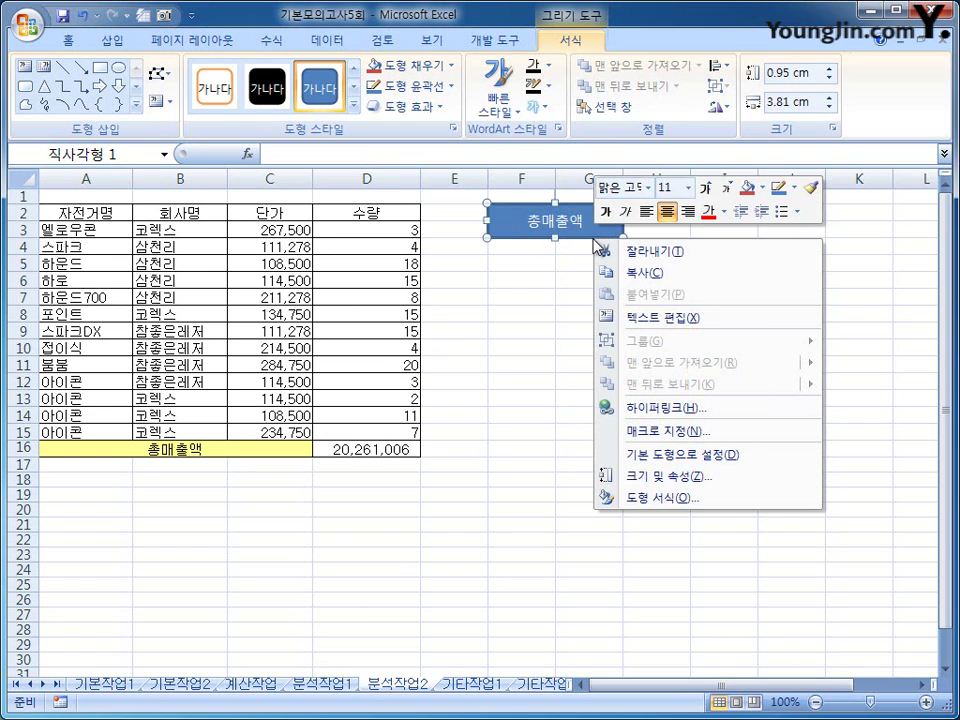
{"action": "left_click", "coordinate": [652, 189]}
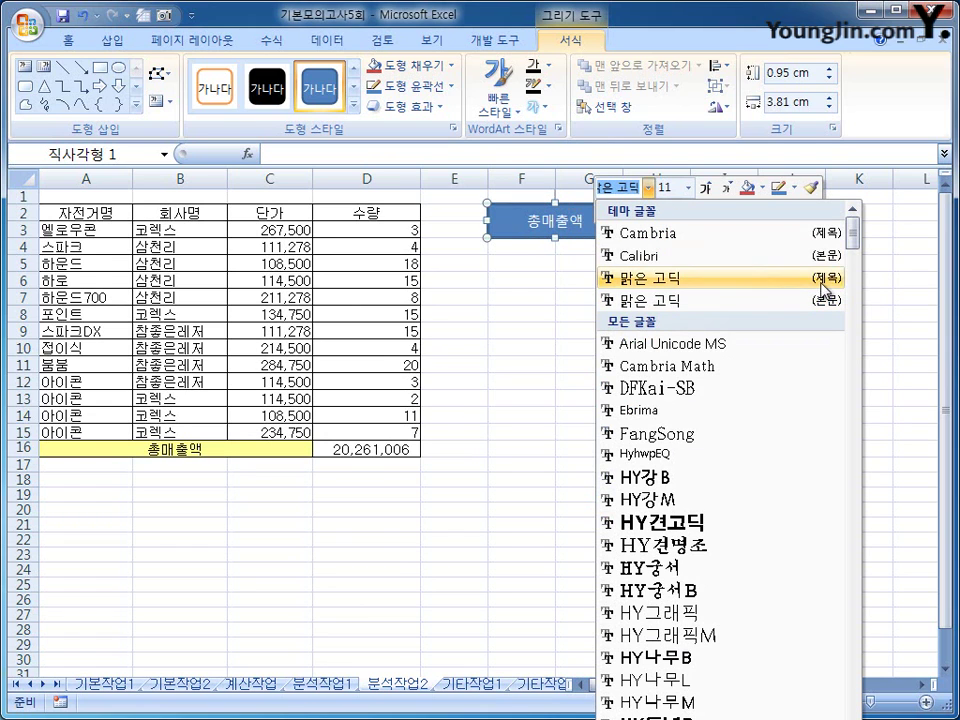
{"action": "left_click_drag", "start_coordinate": [855, 263], "coordinate": [851, 333]}
{"action": "left_click", "coordinate": [690, 318]}
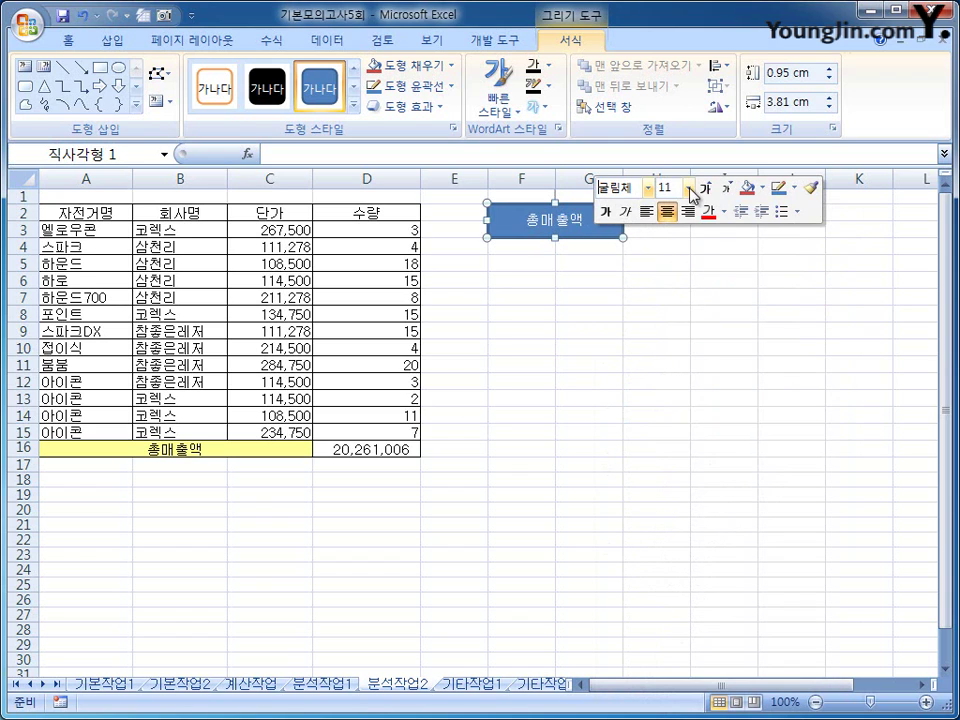
{"action": "left_click", "coordinate": [688, 187]}
{"action": "left_click", "coordinate": [664, 318]}
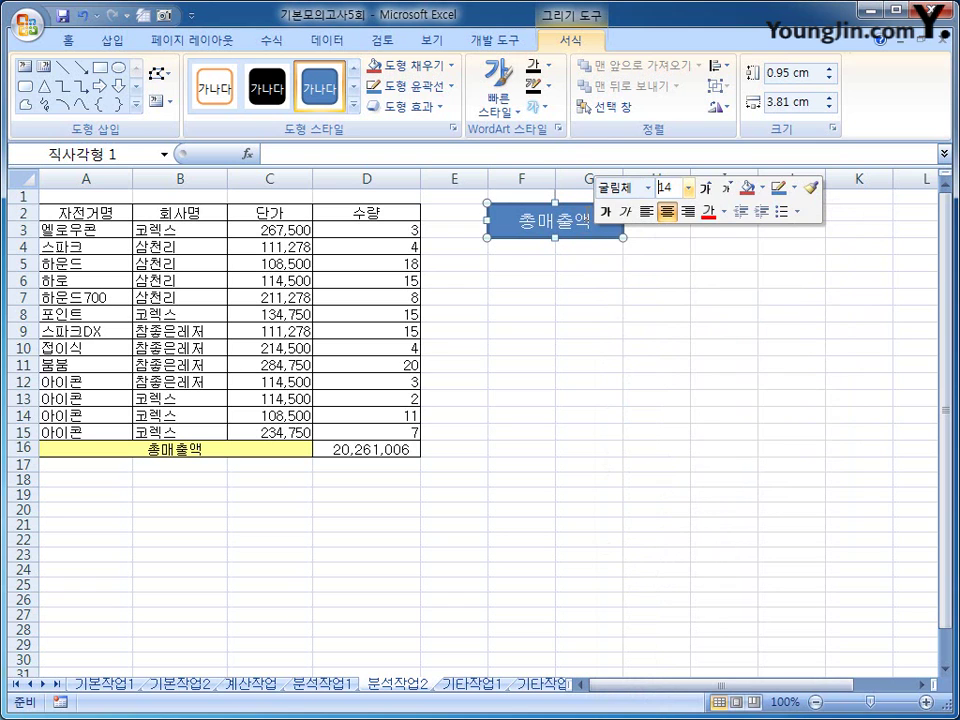
- Assign the 총매출액 macro to the rectangle and deselect the shape
{"action": "right_click", "coordinate": [575, 206]}
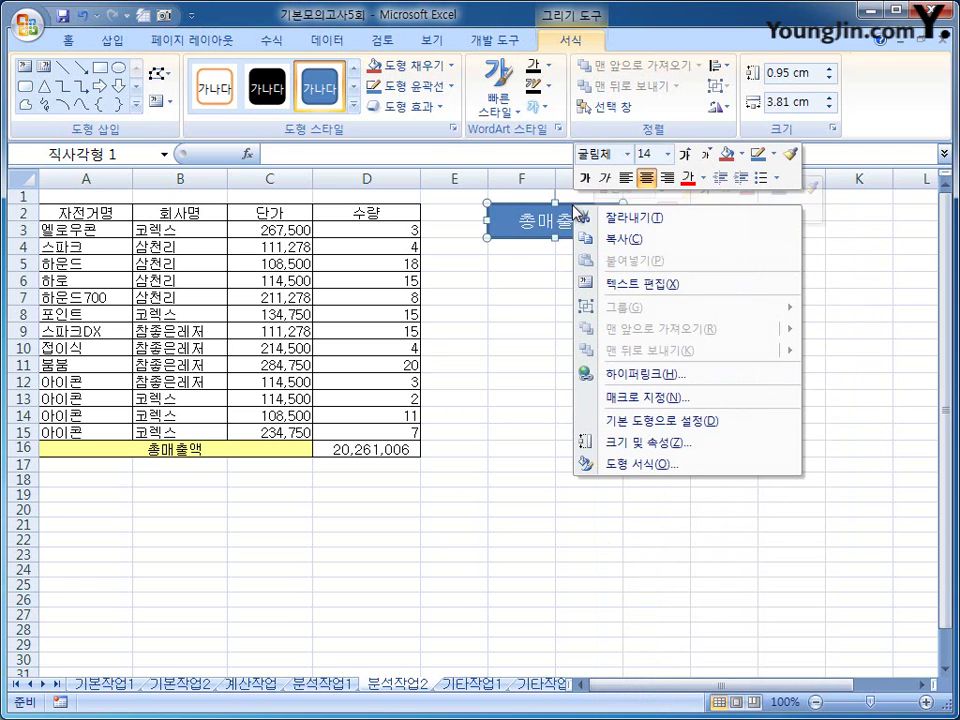
{"action": "left_click", "coordinate": [690, 397]}
{"action": "left_click", "coordinate": [546, 356]}
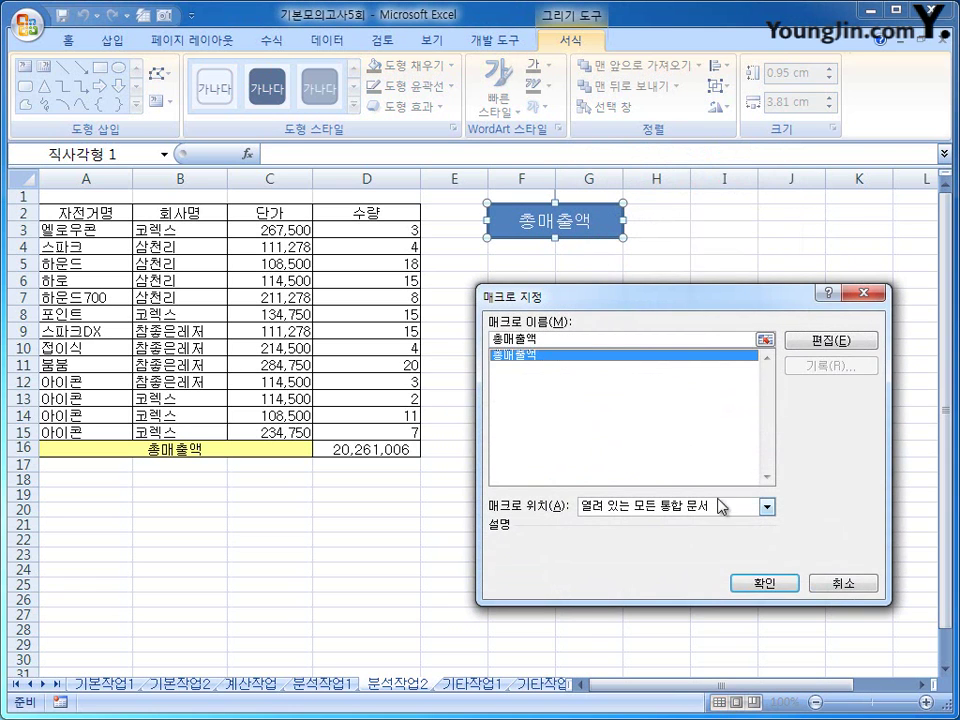
{"action": "left_click", "coordinate": [740, 584]}
{"action": "left_click", "coordinate": [697, 280]}
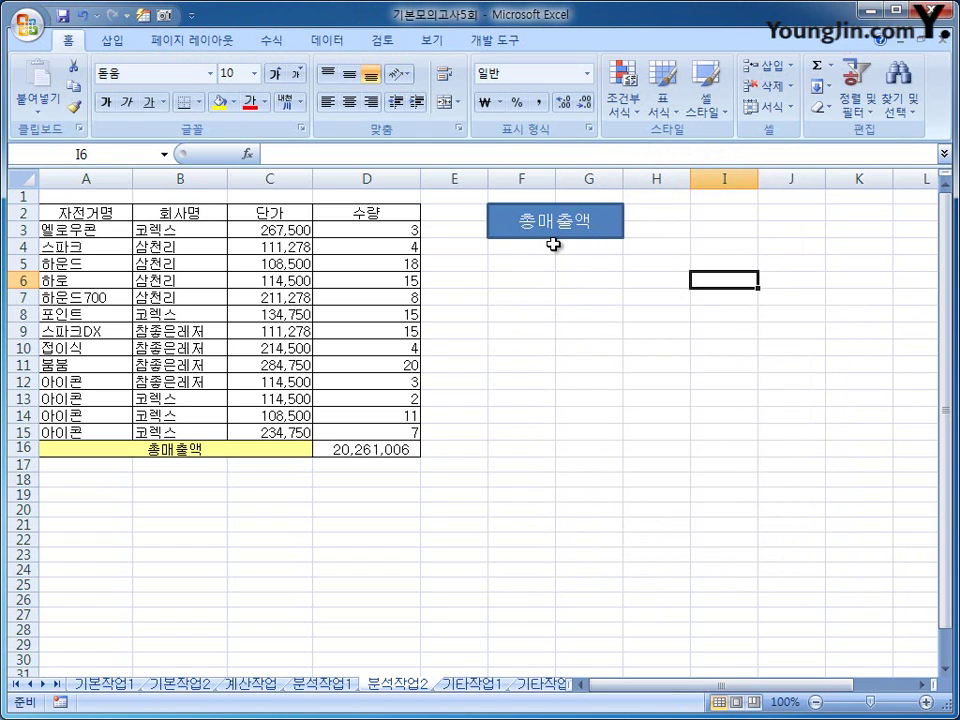
- Delete the 총방문객수 series from the line chart on the 기타작업1 sheet
{"action": "left_click", "coordinate": [467, 690]}
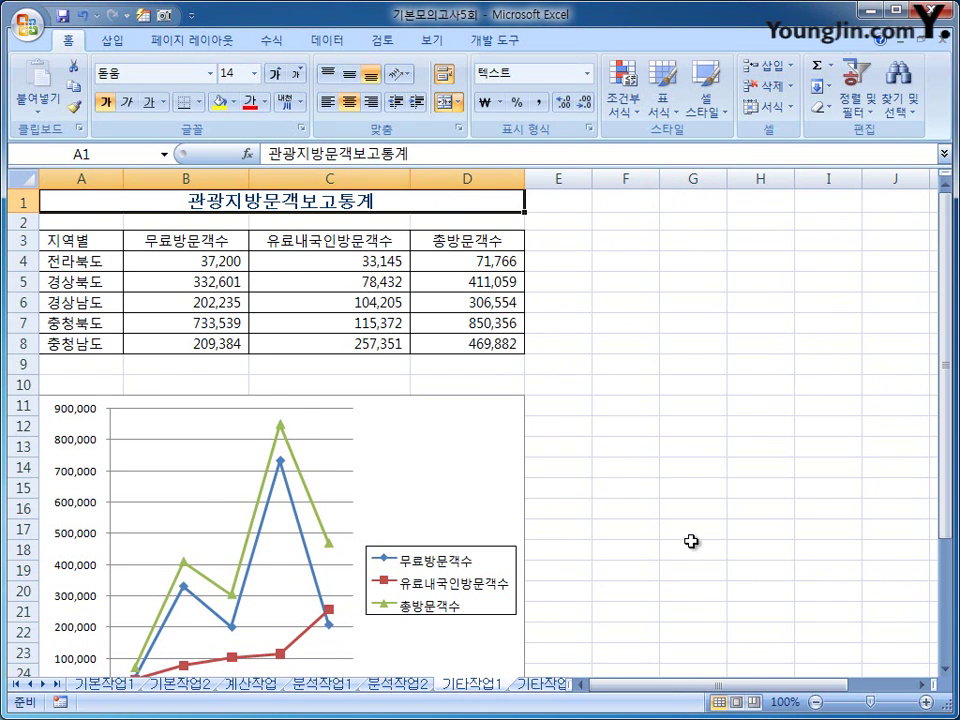
{"action": "scroll", "coordinate": [691, 541], "scroll_direction": "down", "scroll_amount": 1}
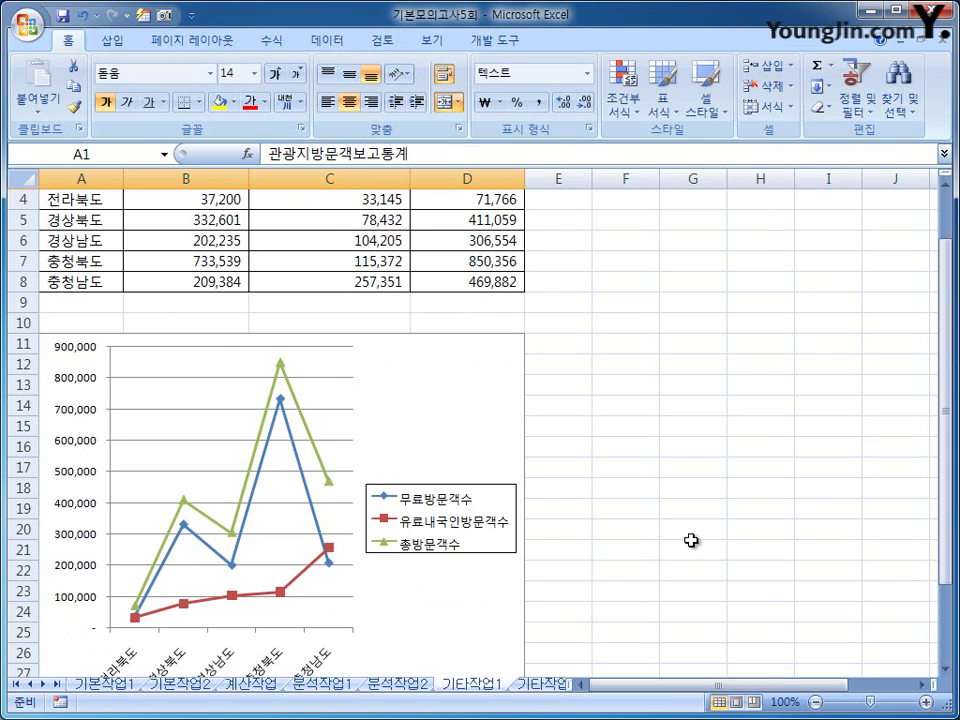
{"action": "left_click", "coordinate": [313, 444]}
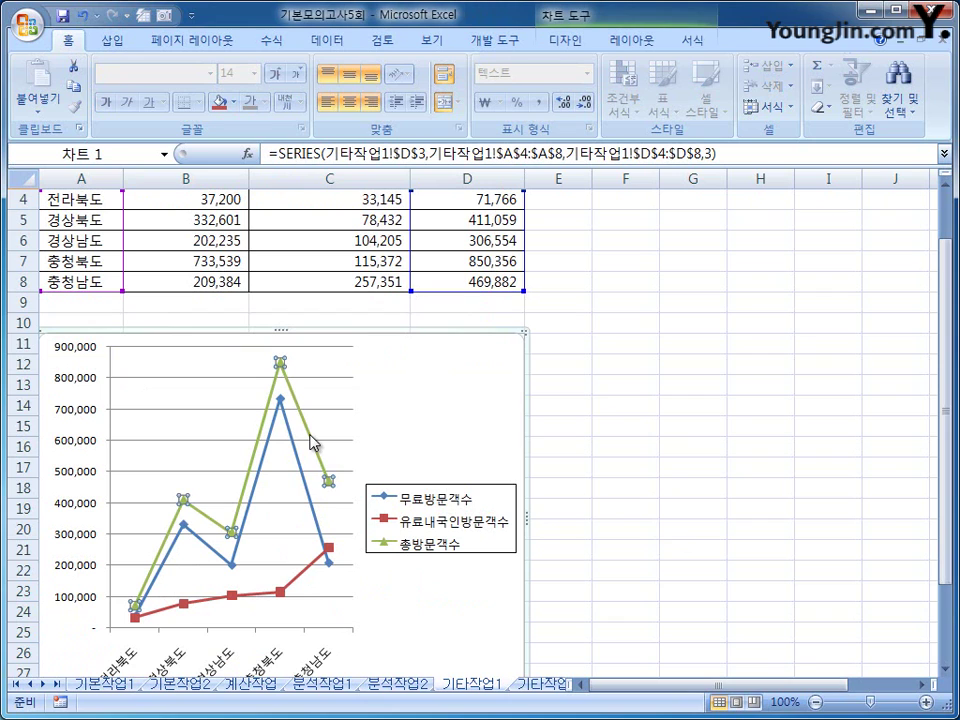
{"action": "mouse_move", "coordinate": [313, 444]}
{"action": "key", "text": "Delete"}
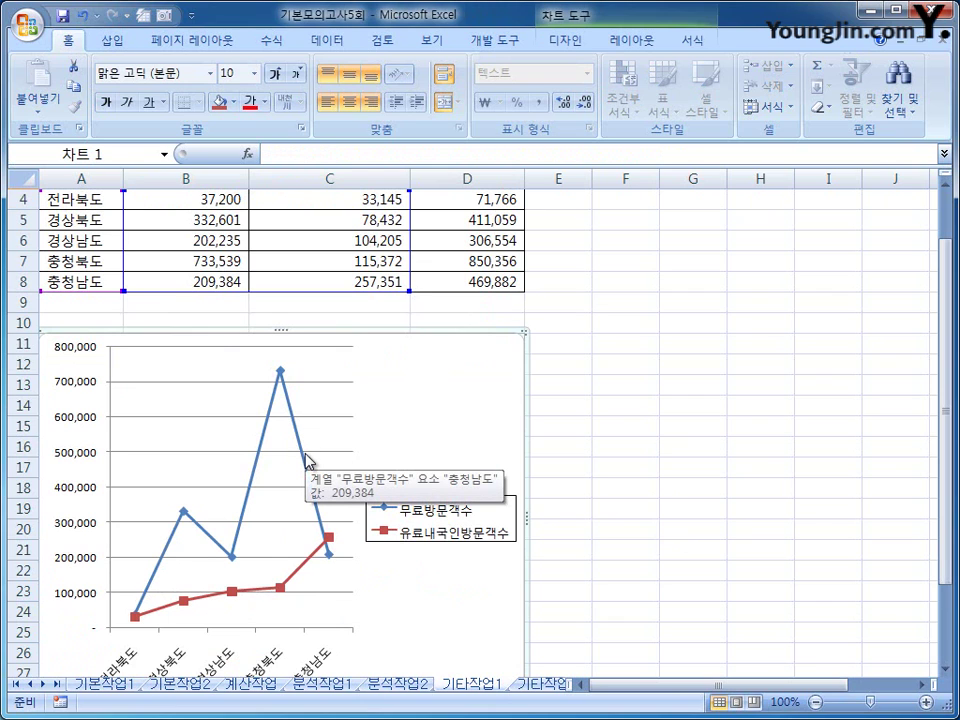
- Plot the 유료내국인방문객수 series on the secondary axis (보조 축)
{"action": "left_click", "coordinate": [302, 570]}
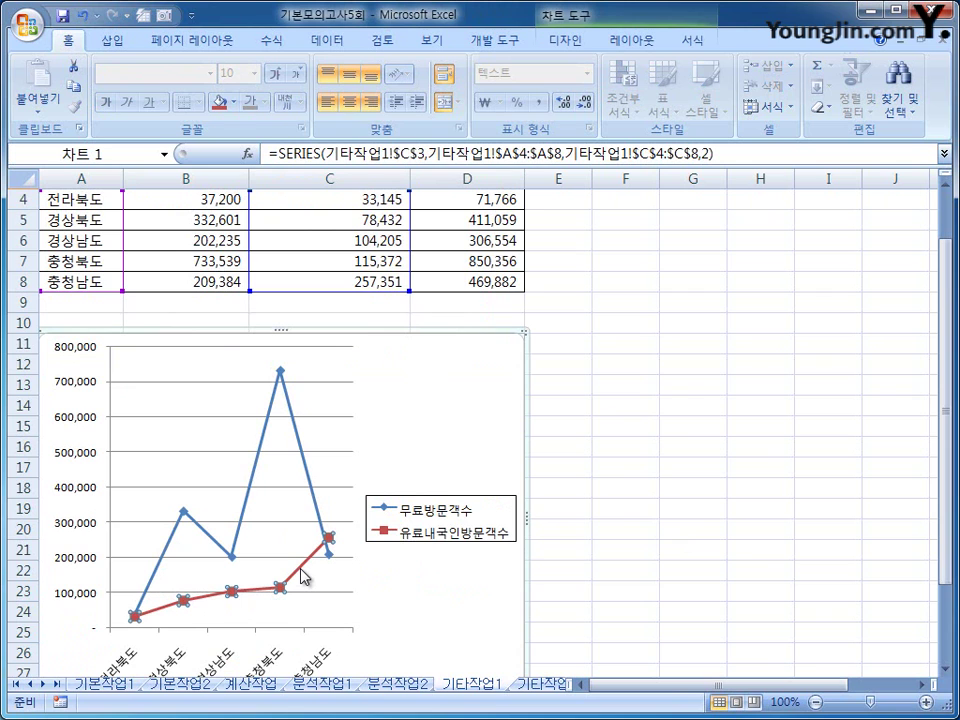
{"action": "right_click", "coordinate": [302, 574]}
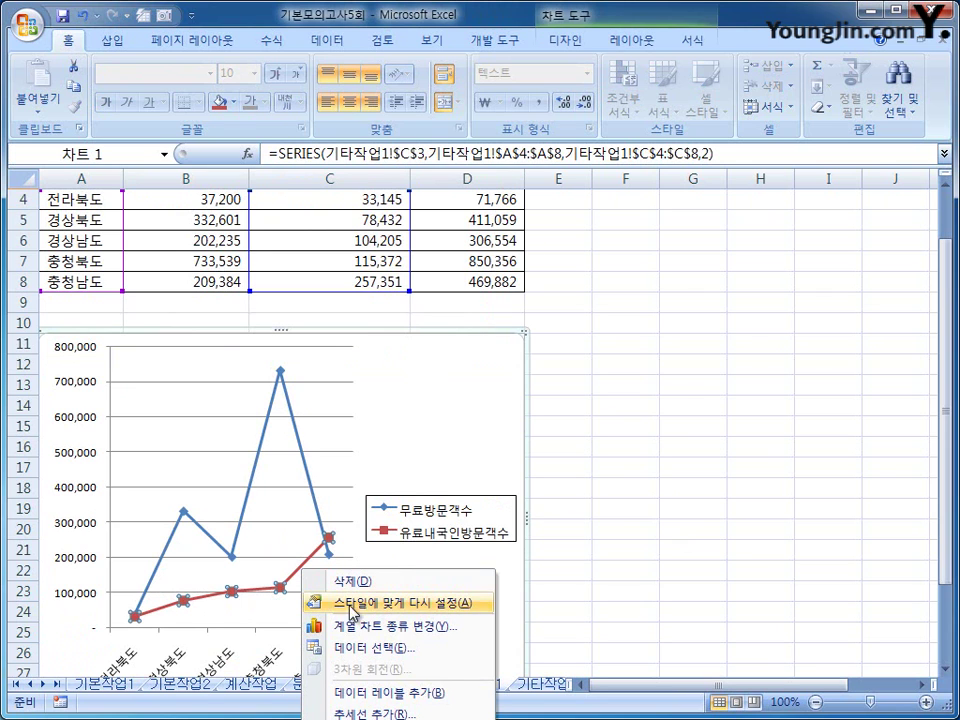
{"action": "scroll", "coordinate": [895, 330], "scroll_direction": "down", "scroll_amount": 3}
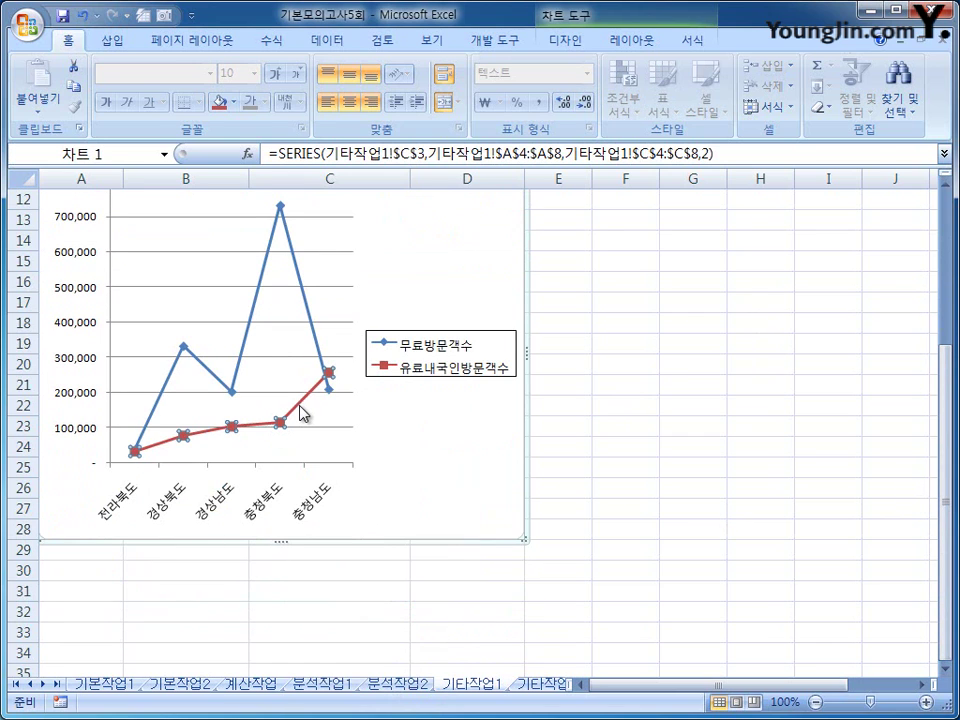
{"action": "right_click", "coordinate": [301, 412]}
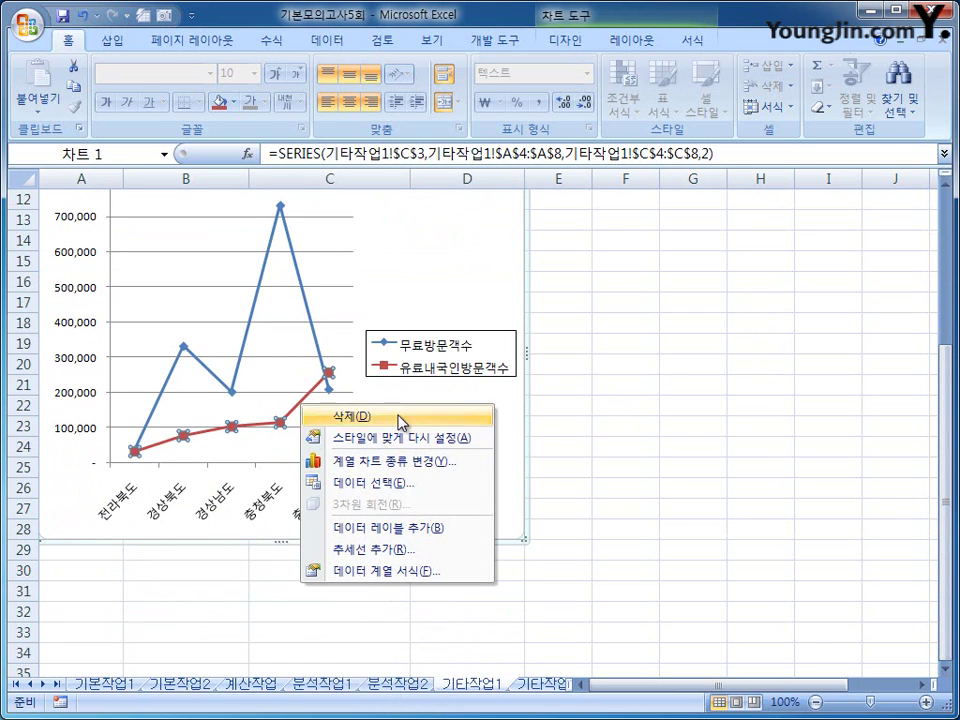
{"action": "left_click", "coordinate": [464, 578]}
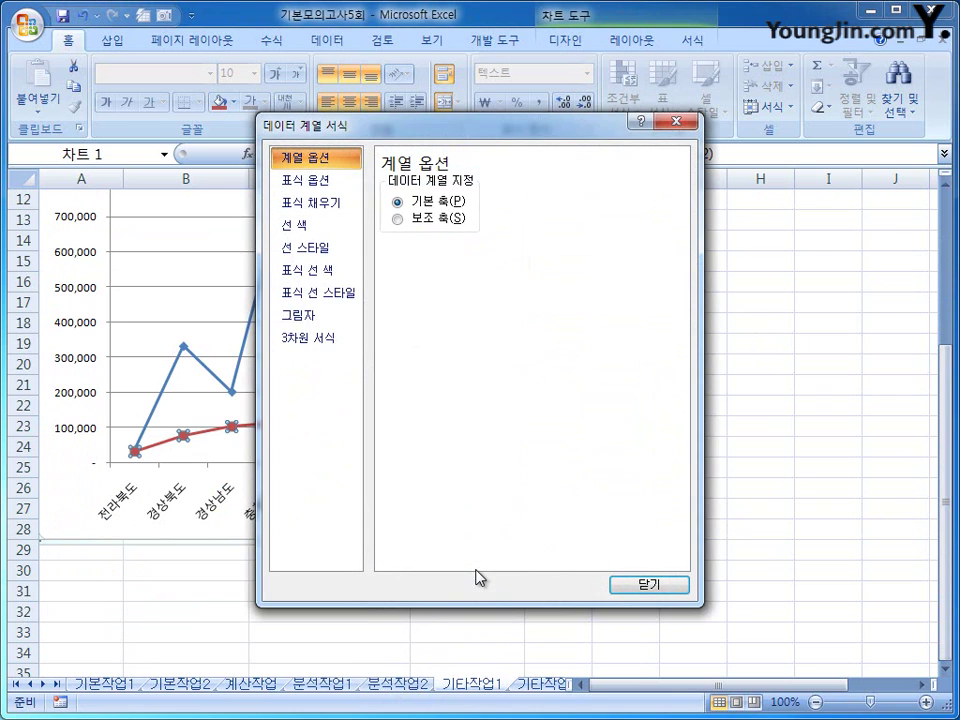
{"action": "left_click", "coordinate": [432, 222]}
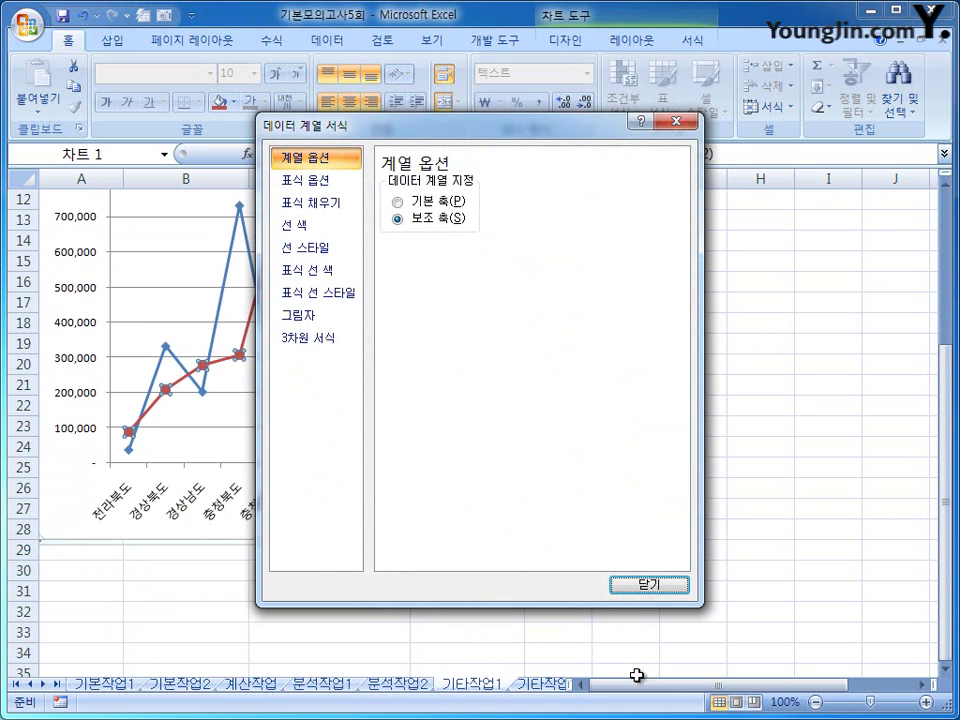
{"action": "left_click", "coordinate": [650, 584]}
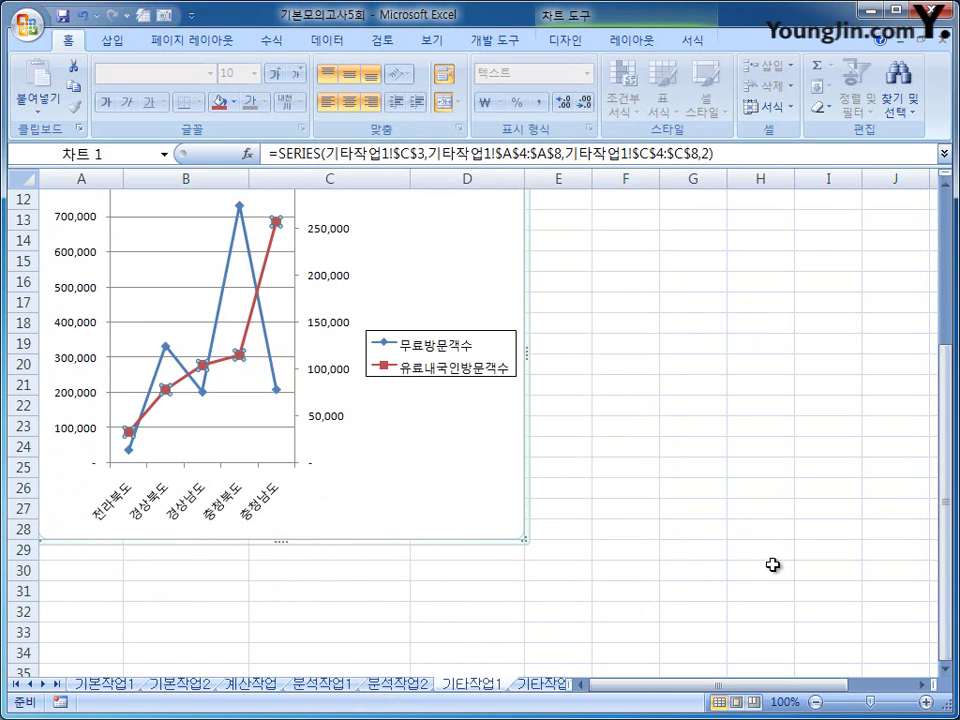
- Fix the secondary vertical axis minimum at 0 and its major unit at 100,000
{"action": "left_click", "coordinate": [323, 240]}
{"action": "right_click", "coordinate": [326, 236]}
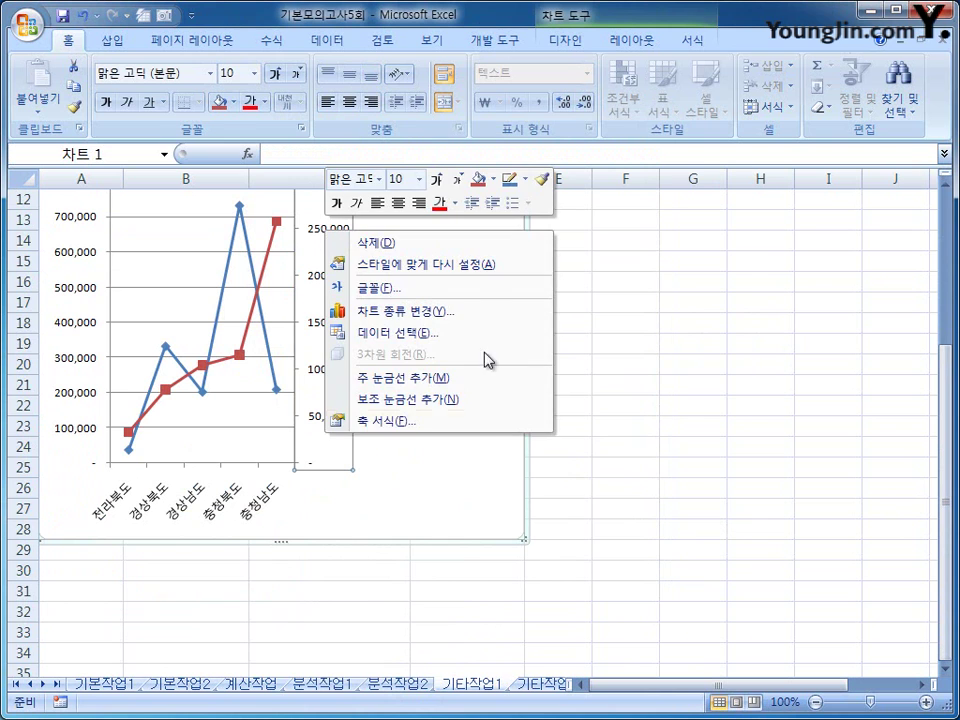
{"action": "left_click", "coordinate": [485, 428]}
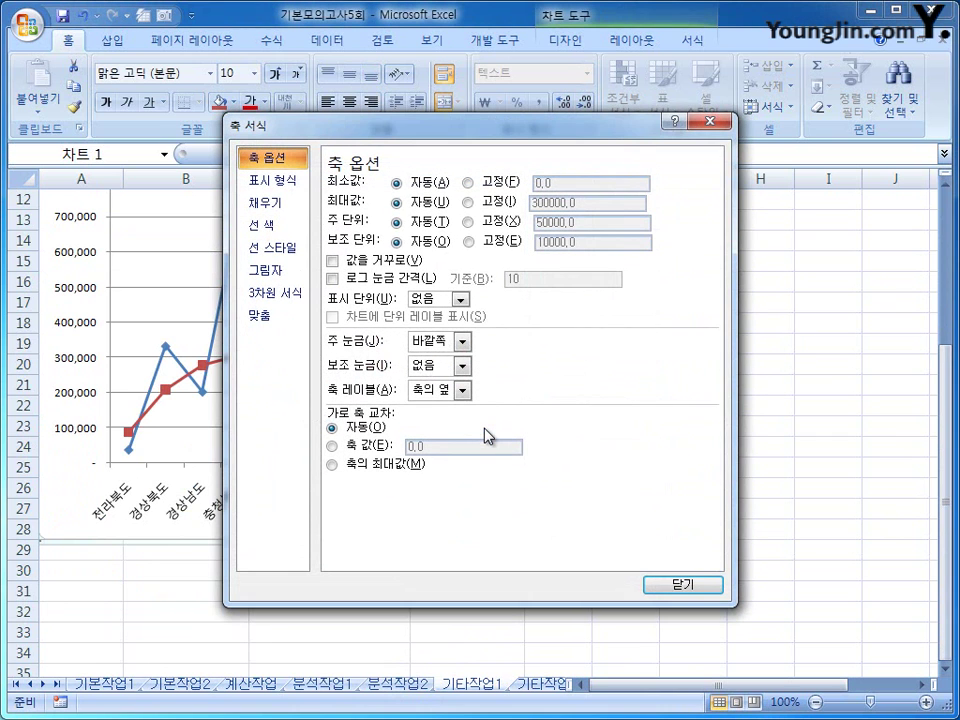
{"action": "left_click", "coordinate": [470, 183]}
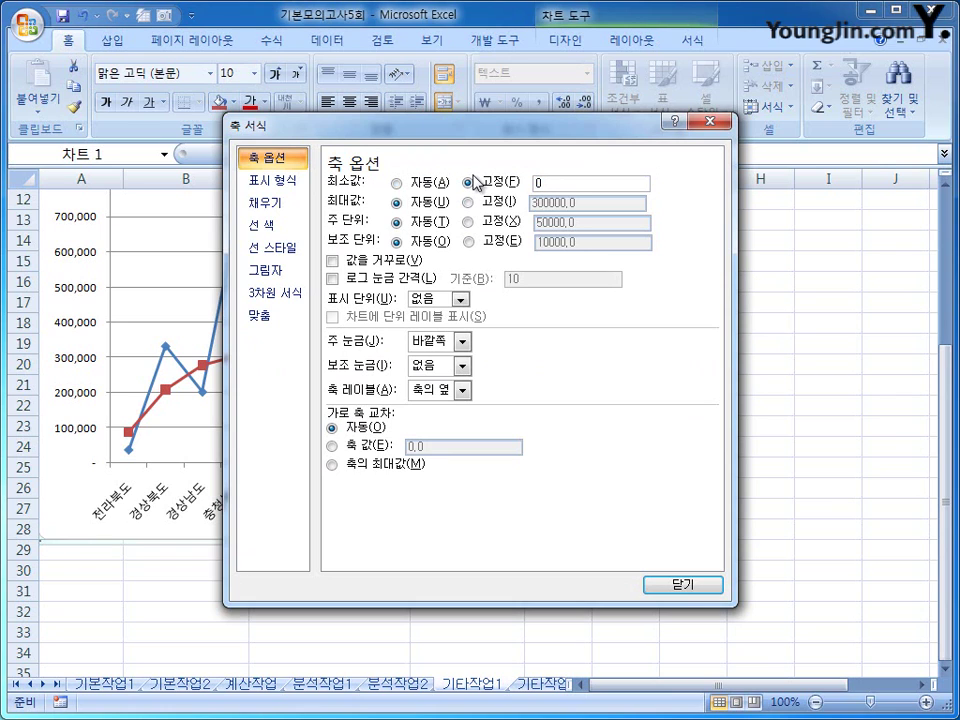
{"action": "left_click", "coordinate": [469, 221]}
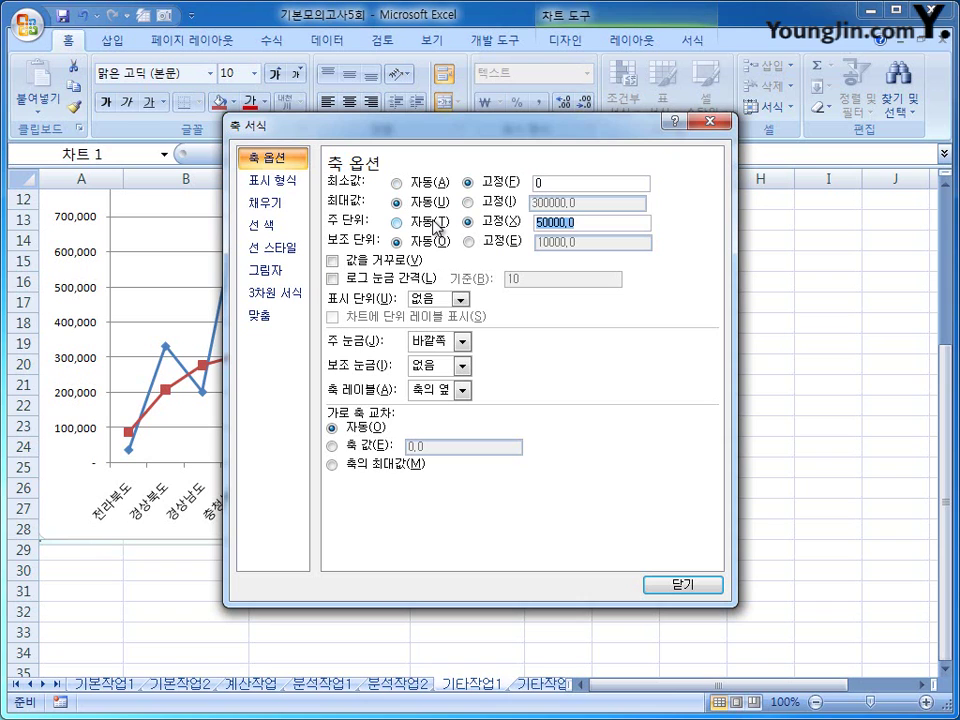
{"action": "type", "text": "10"}
{"action": "left_click", "coordinate": [706, 590]}
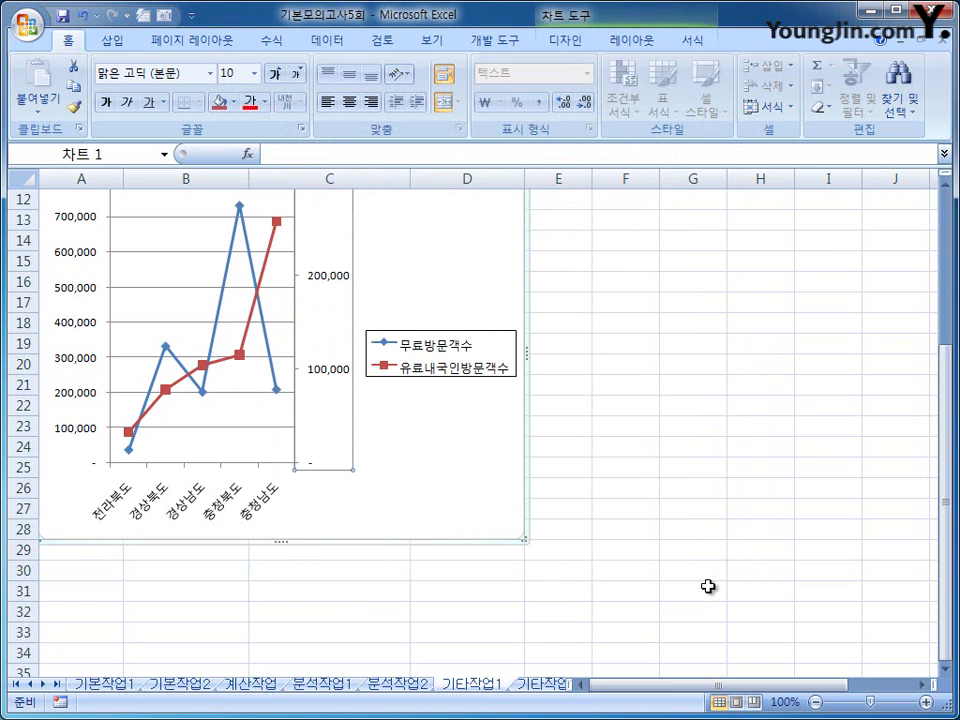
- Place the chart legend below the plot (아래쪽)
{"action": "right_click", "coordinate": [430, 370]}
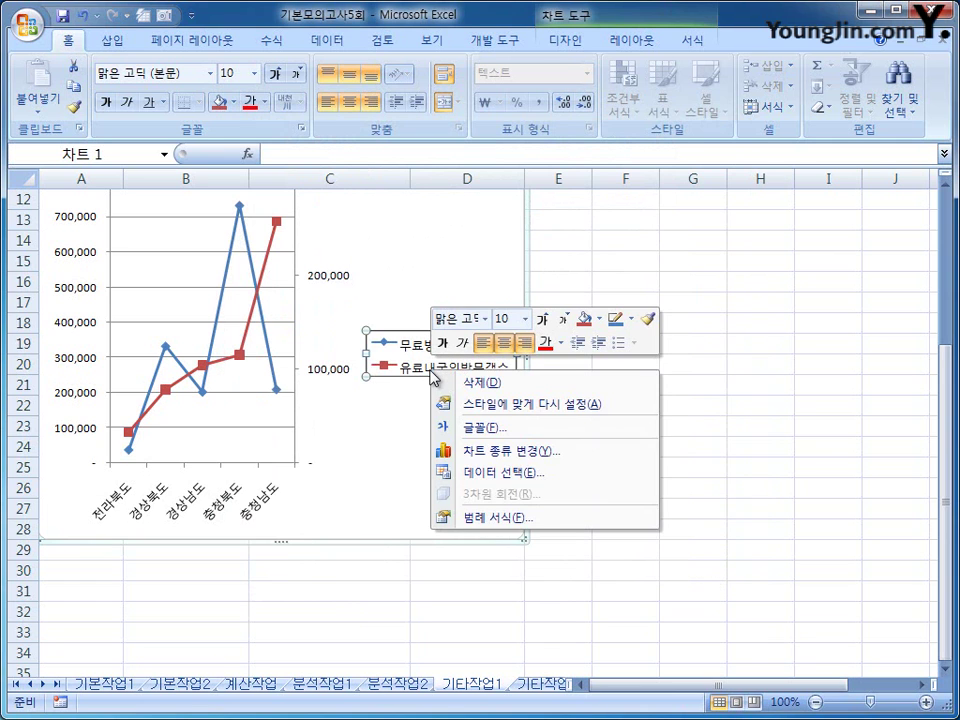
{"action": "left_click", "coordinate": [584, 531]}
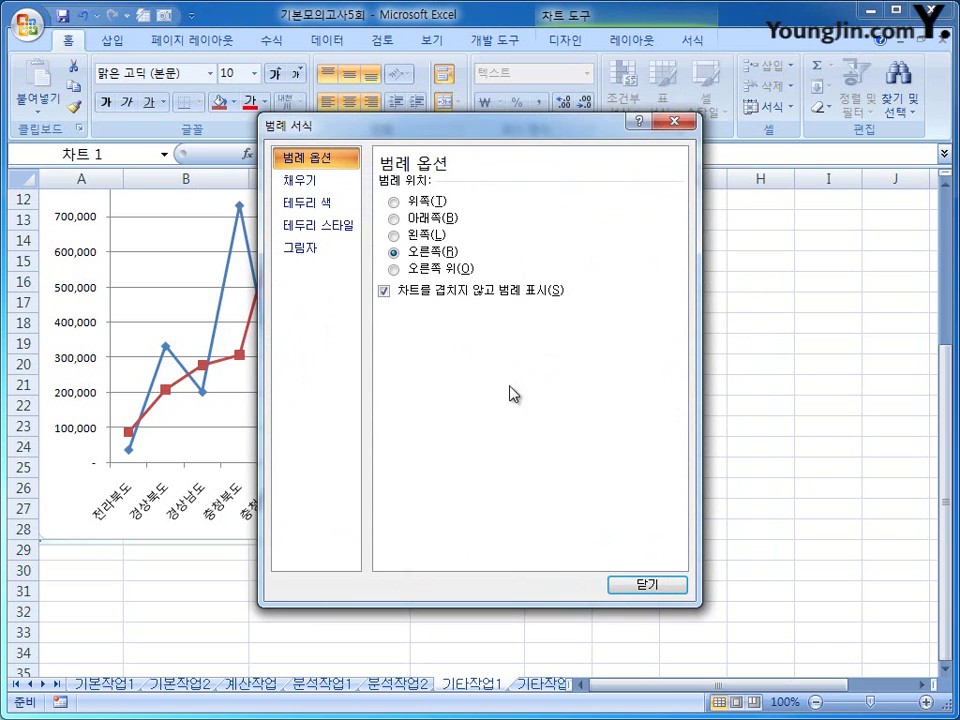
{"action": "left_click", "coordinate": [395, 218]}
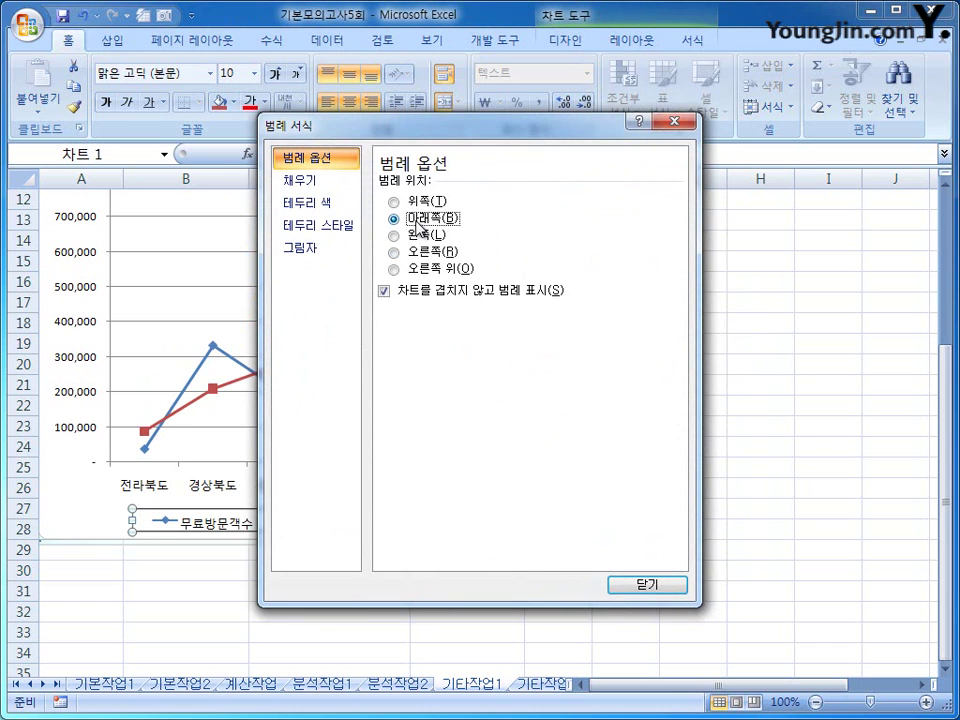
{"action": "left_click", "coordinate": [645, 585]}
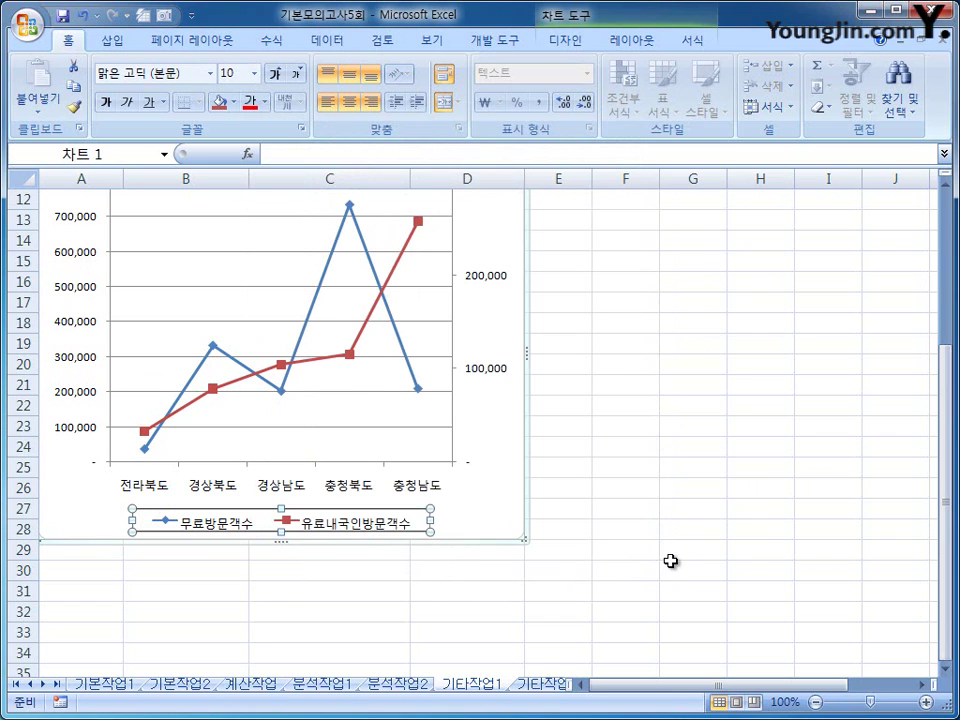
- Add a title above the chart (차트 위) reading 지역별 방문객 보고
{"action": "scroll", "coordinate": [660, 552], "scroll_direction": "up", "scroll_amount": 1}
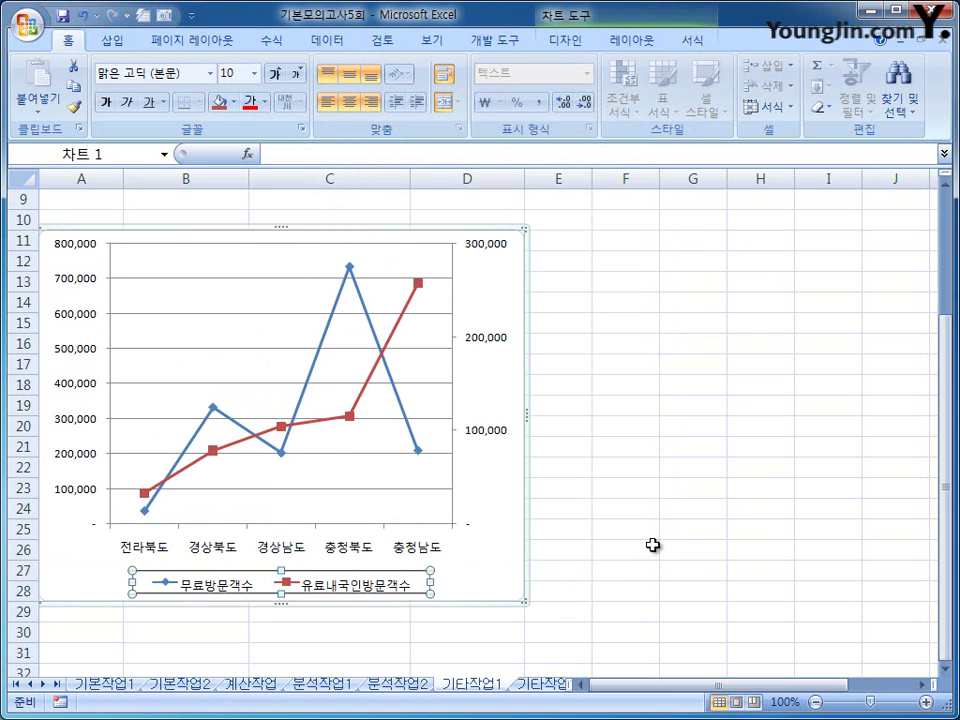
{"action": "left_click", "coordinate": [520, 388]}
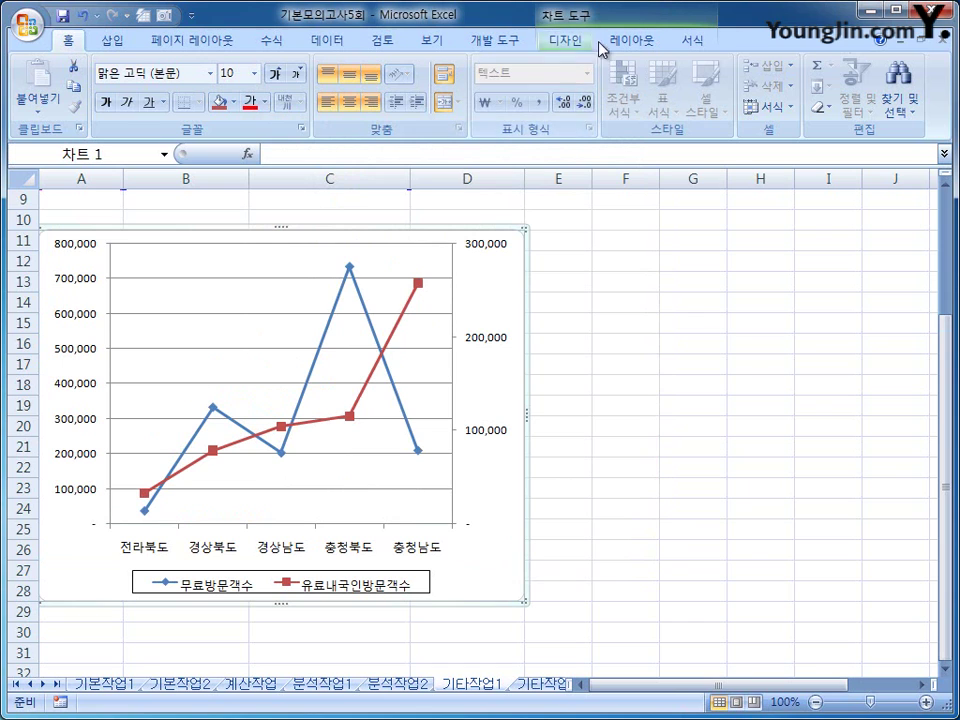
{"action": "left_click", "coordinate": [631, 48]}
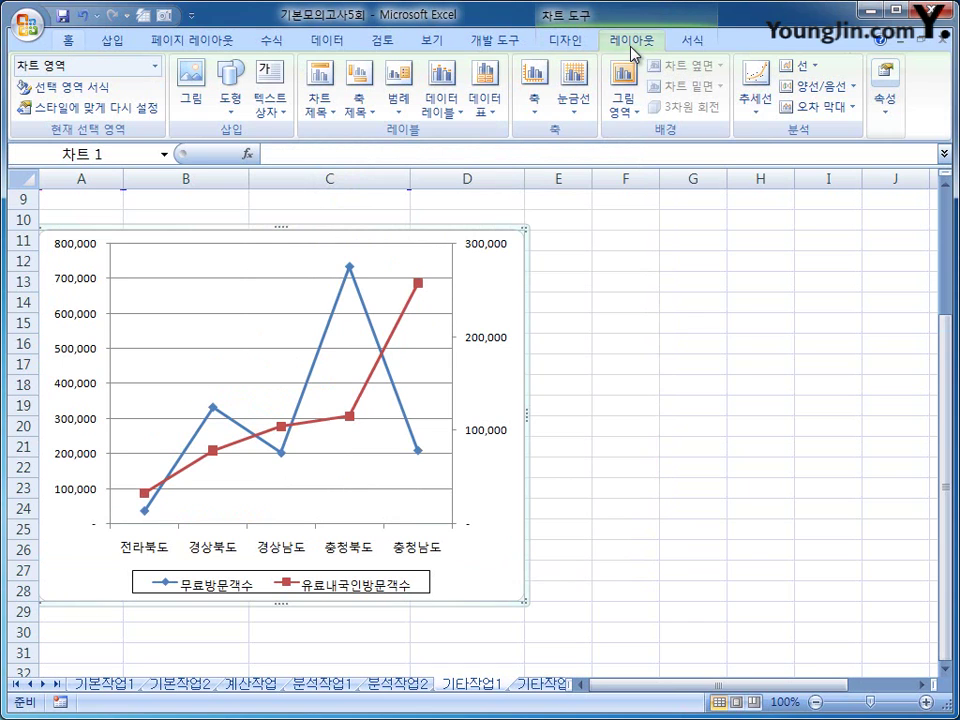
{"action": "left_click", "coordinate": [324, 120]}
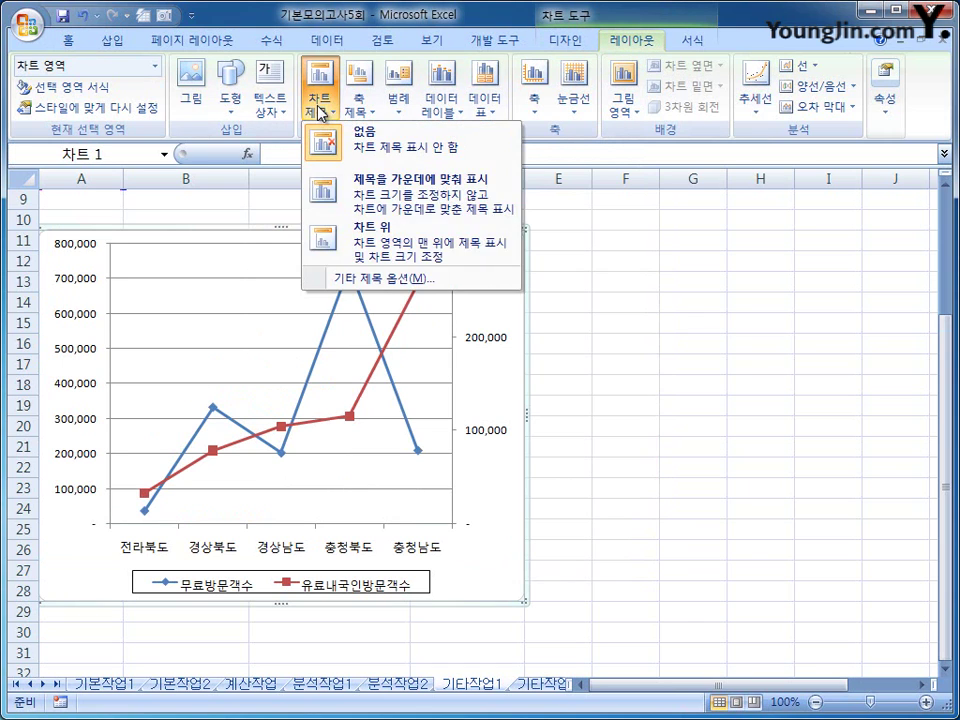
{"action": "left_click", "coordinate": [381, 250]}
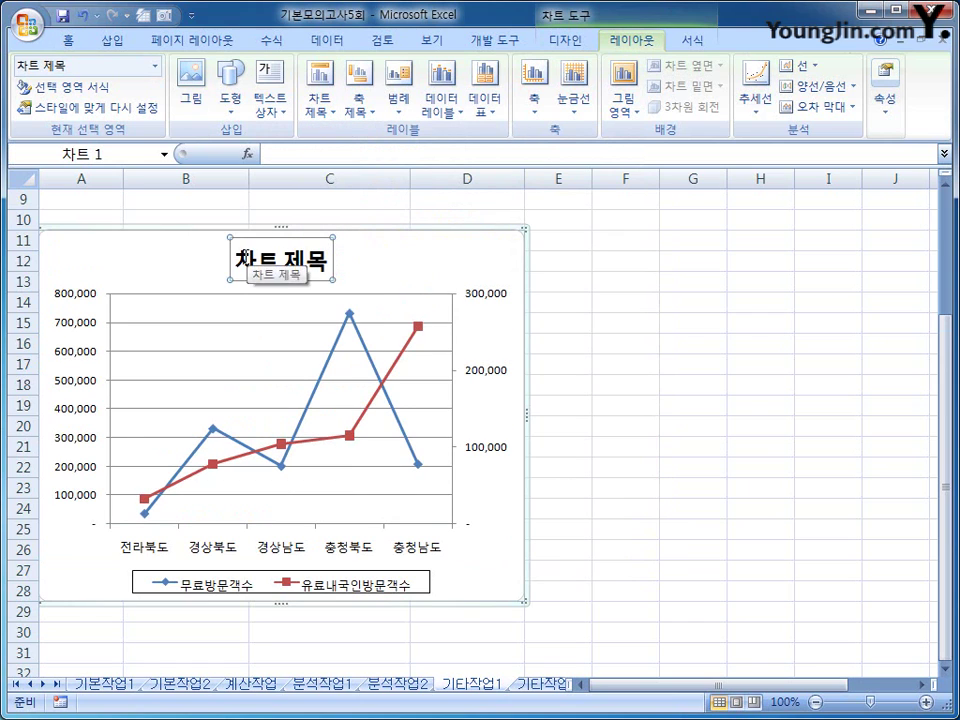
{"action": "left_click_drag", "start_coordinate": [240, 260], "coordinate": [334, 262]}
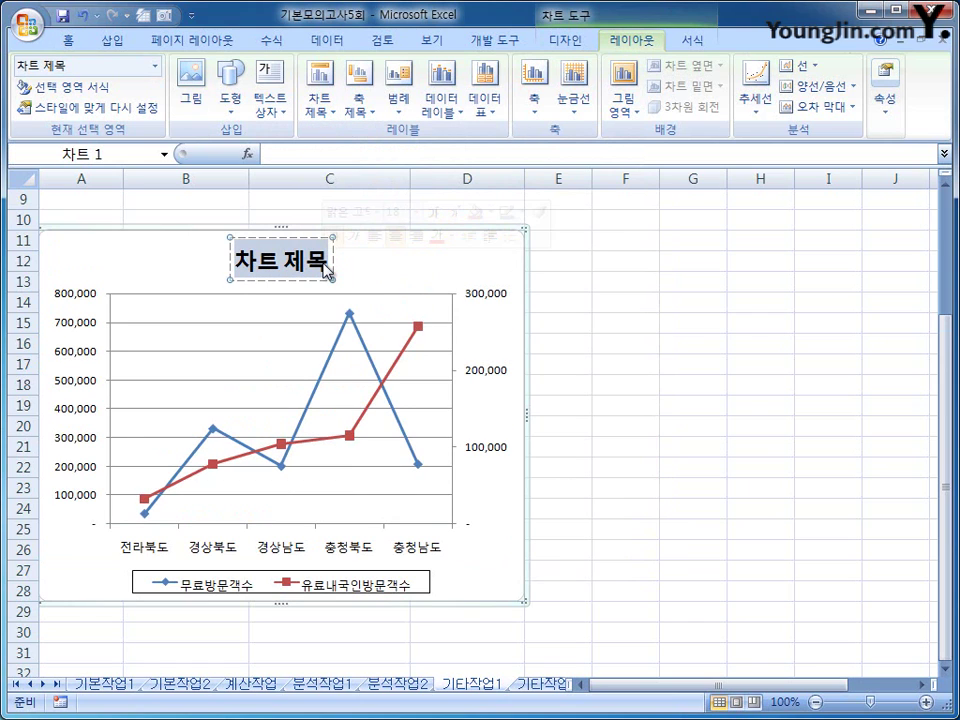
{"action": "type", "text": "지역별"}
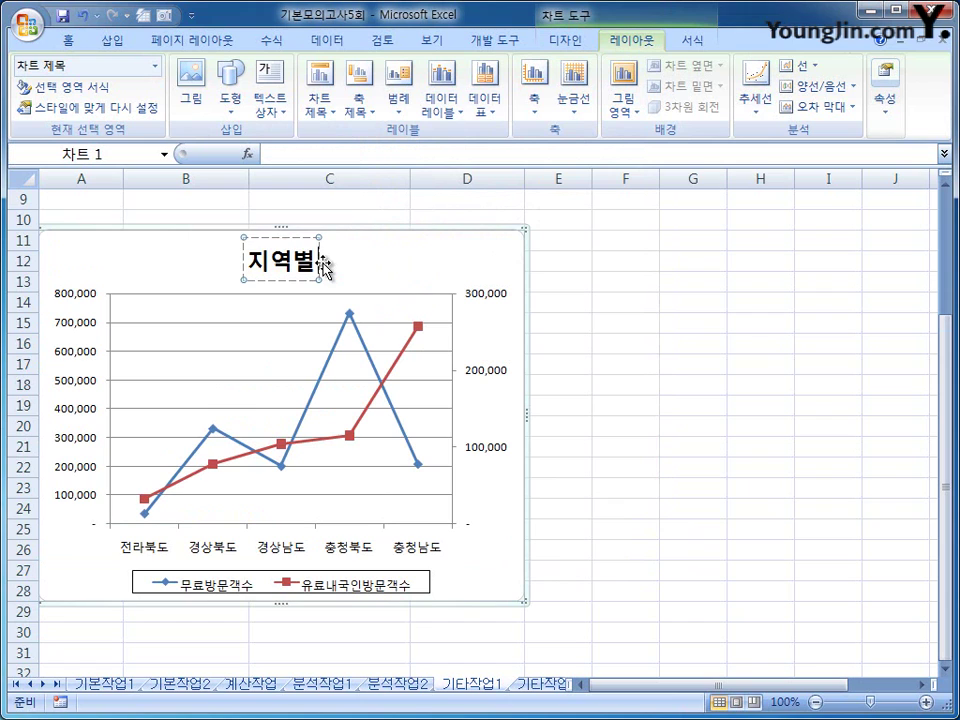
{"action": "type", "text": " 방문객"}
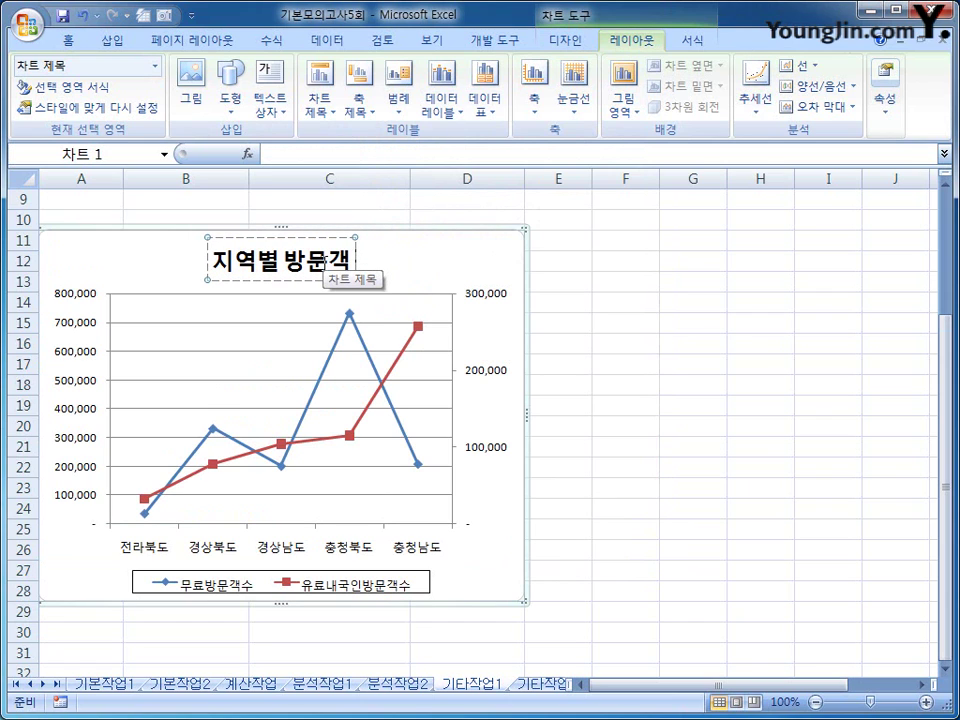
{"action": "type", "text": " 보ㄱ"}
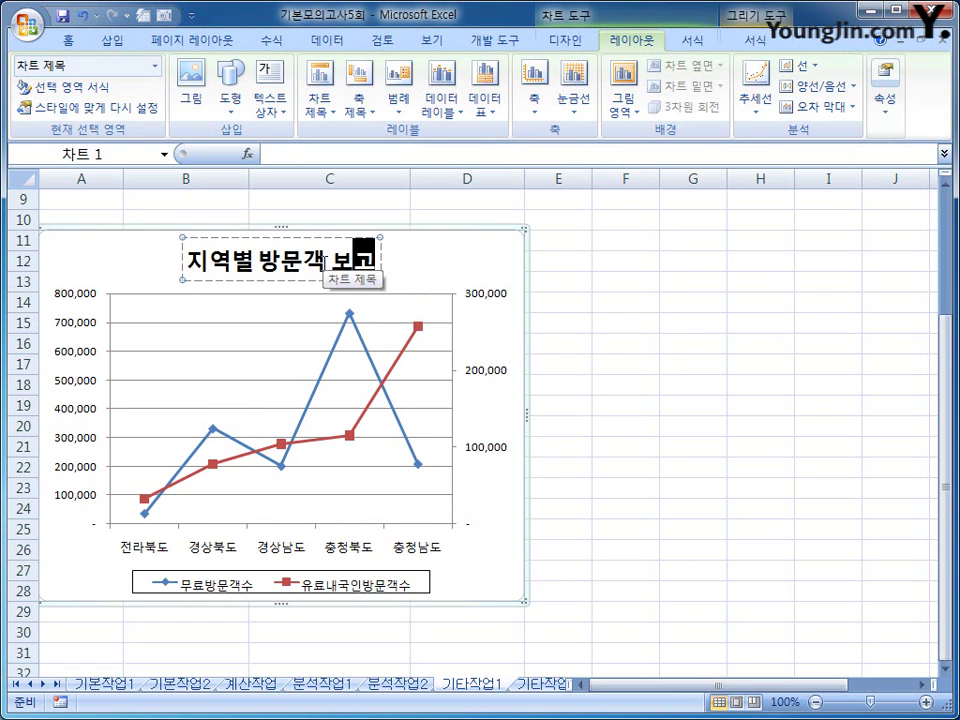
{"action": "left_click", "coordinate": [407, 257]}
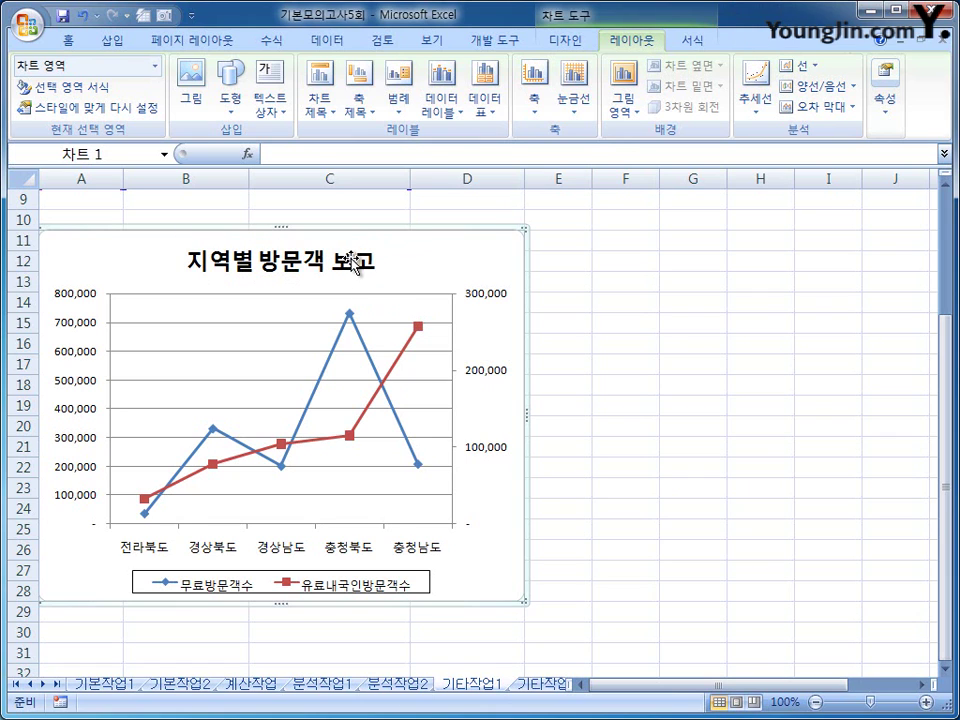
- Set the chart title to the 돋움 font at size 16
{"action": "left_click", "coordinate": [352, 255]}
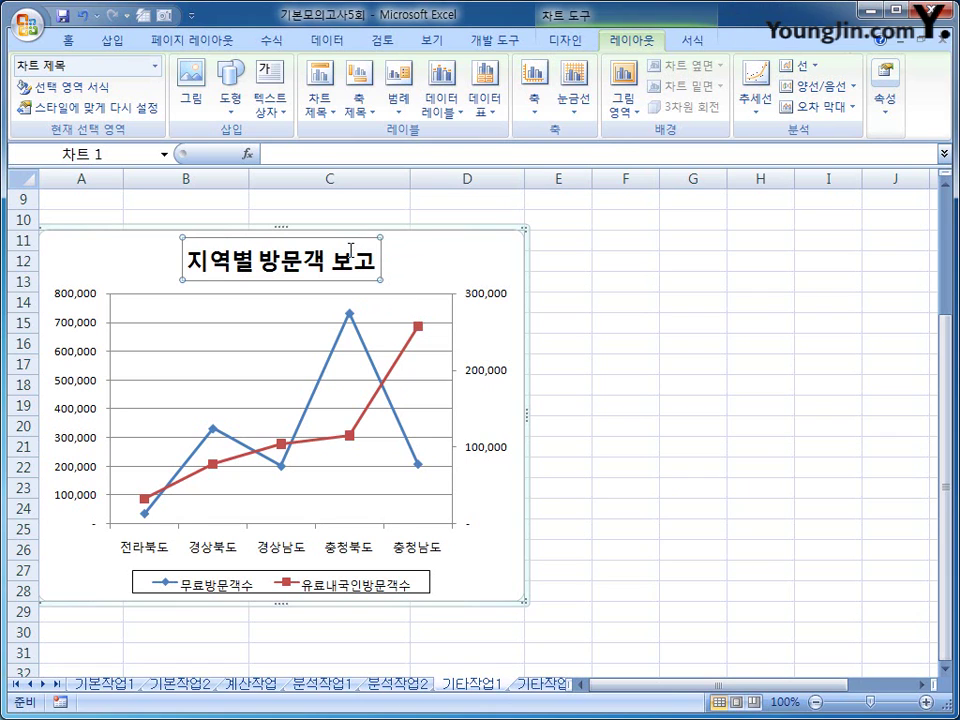
{"action": "right_click", "coordinate": [352, 250]}
{"action": "left_click", "coordinate": [404, 199]}
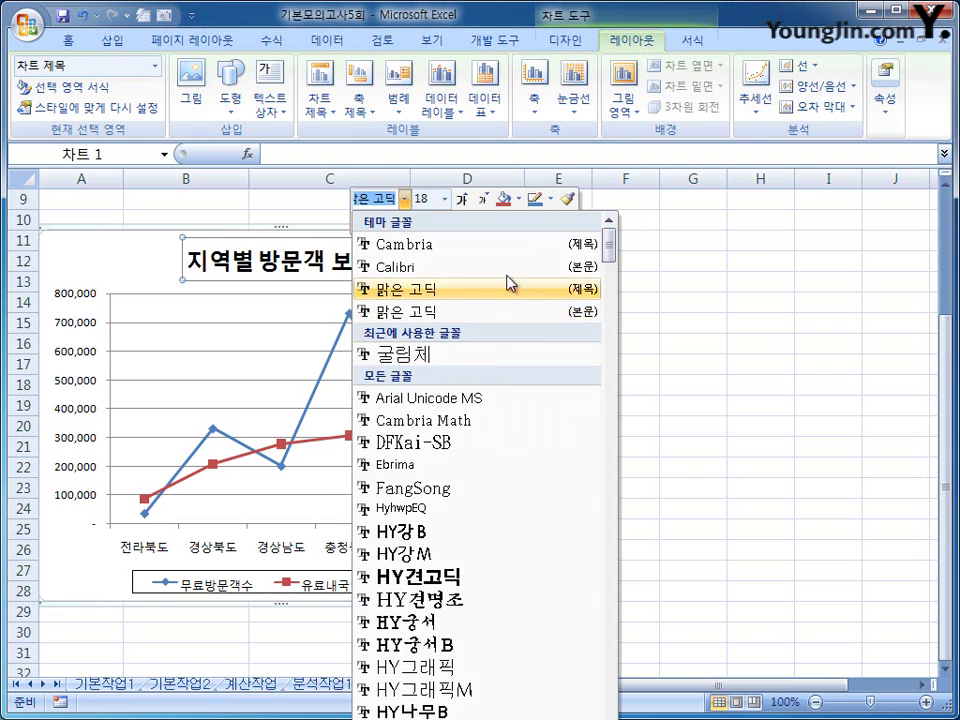
{"action": "left_click_drag", "start_coordinate": [609, 250], "coordinate": [598, 369]}
{"action": "left_click", "coordinate": [500, 430]}
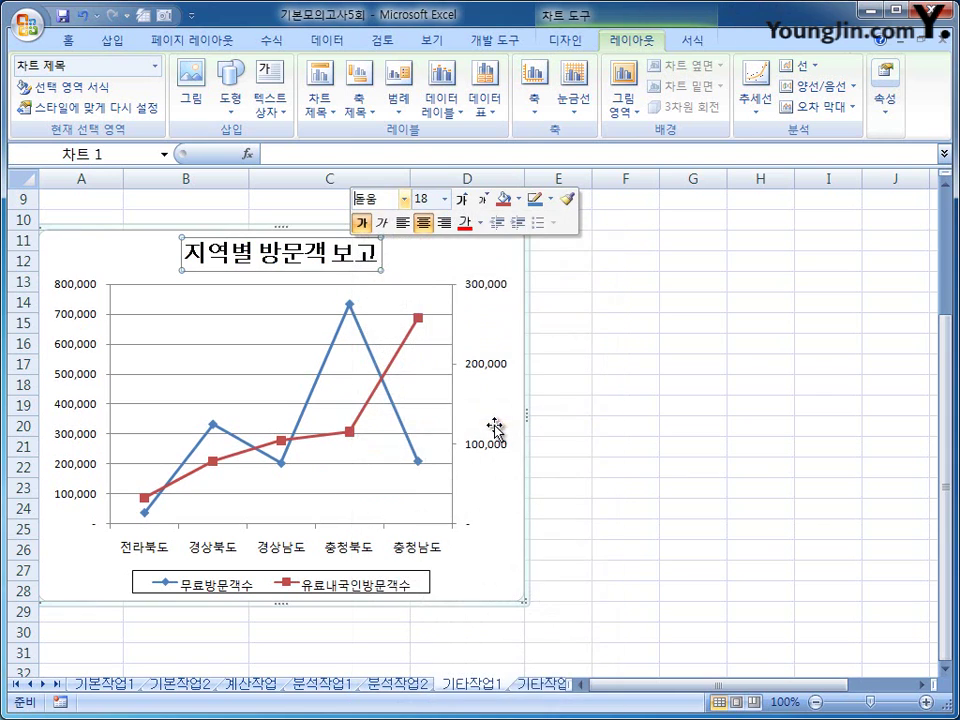
{"action": "left_click", "coordinate": [444, 199]}
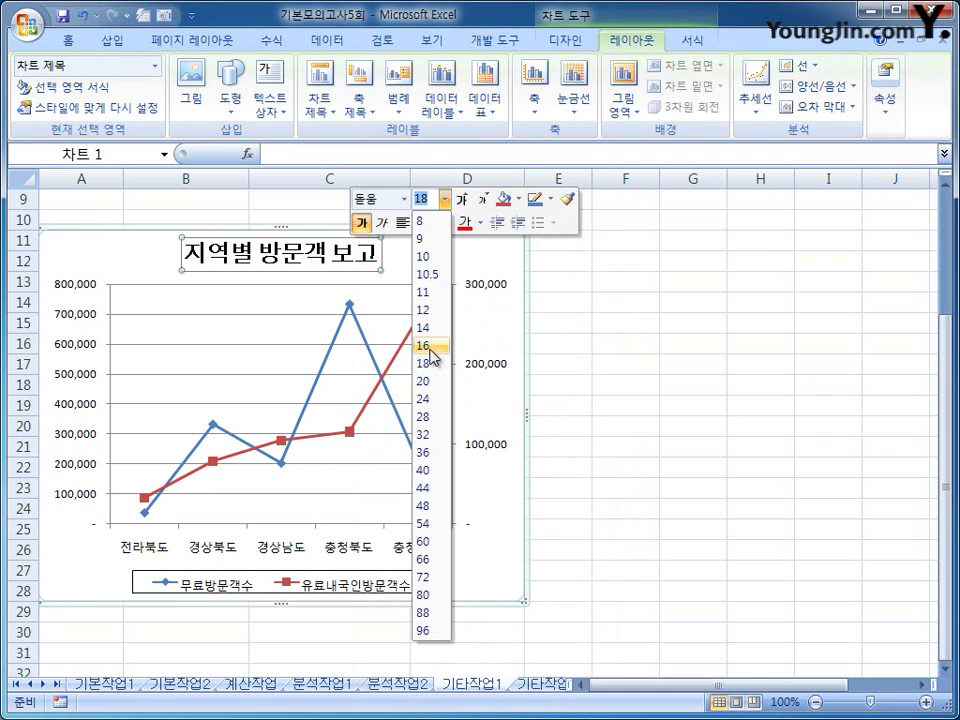
{"action": "left_click", "coordinate": [432, 350]}
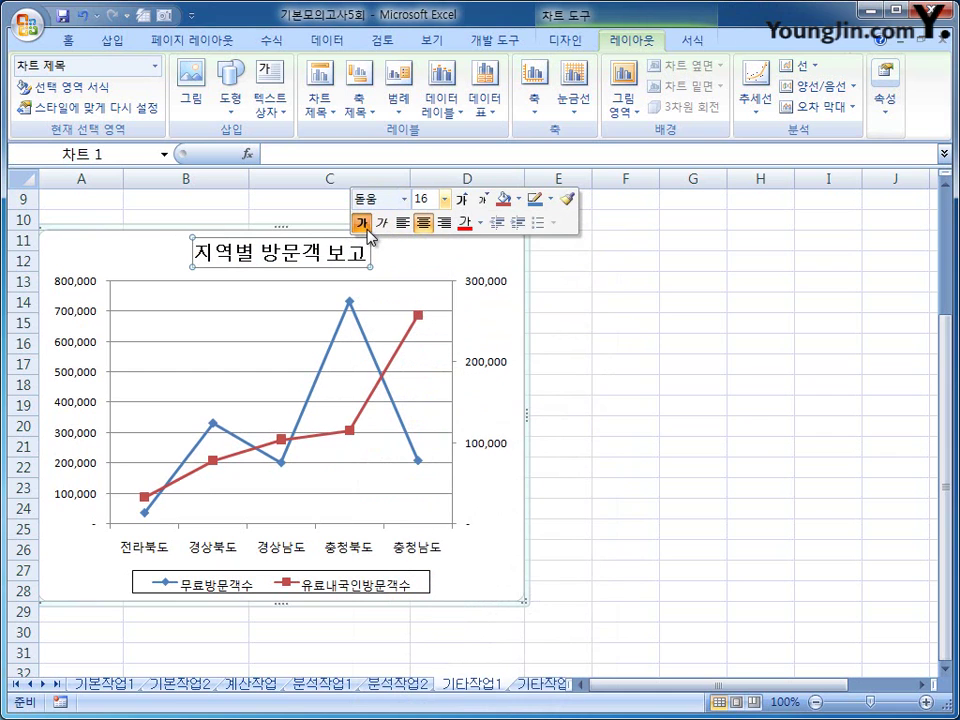
- Try adding data labels to the right (오른쪽) of only the 무료방문객수 series, and undo them
{"action": "left_click", "coordinate": [764, 470]}
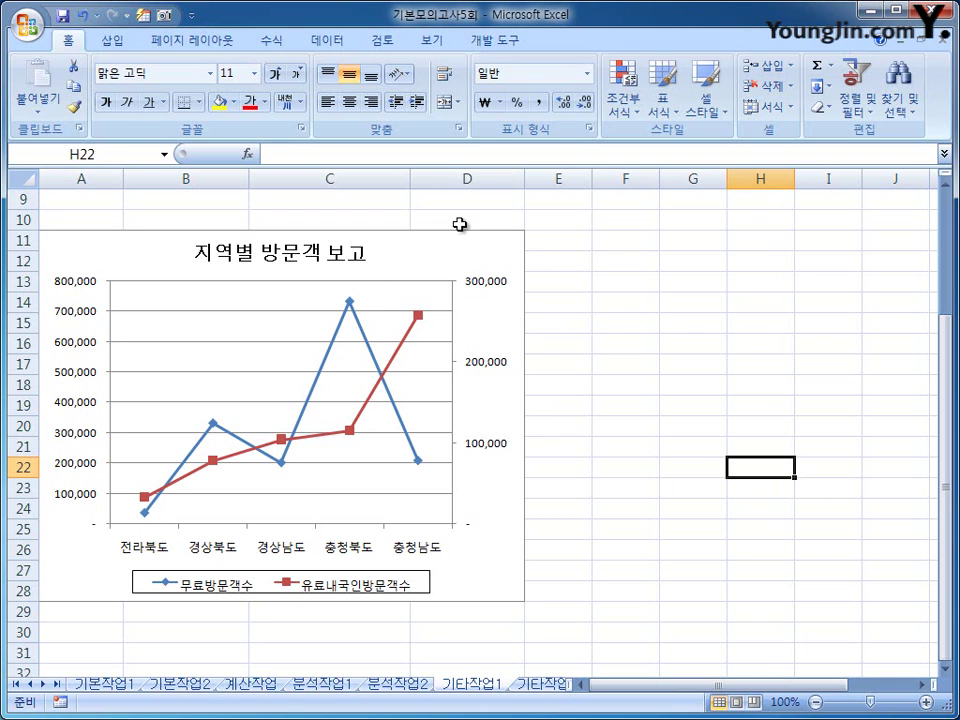
{"action": "left_click", "coordinate": [479, 268]}
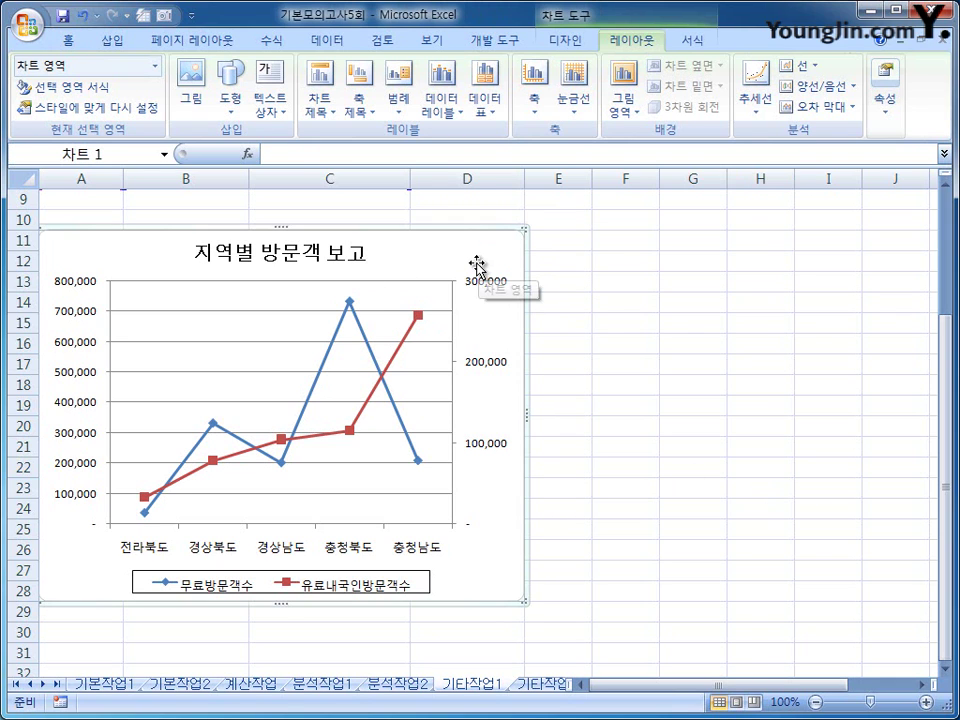
{"action": "right_click", "coordinate": [366, 341]}
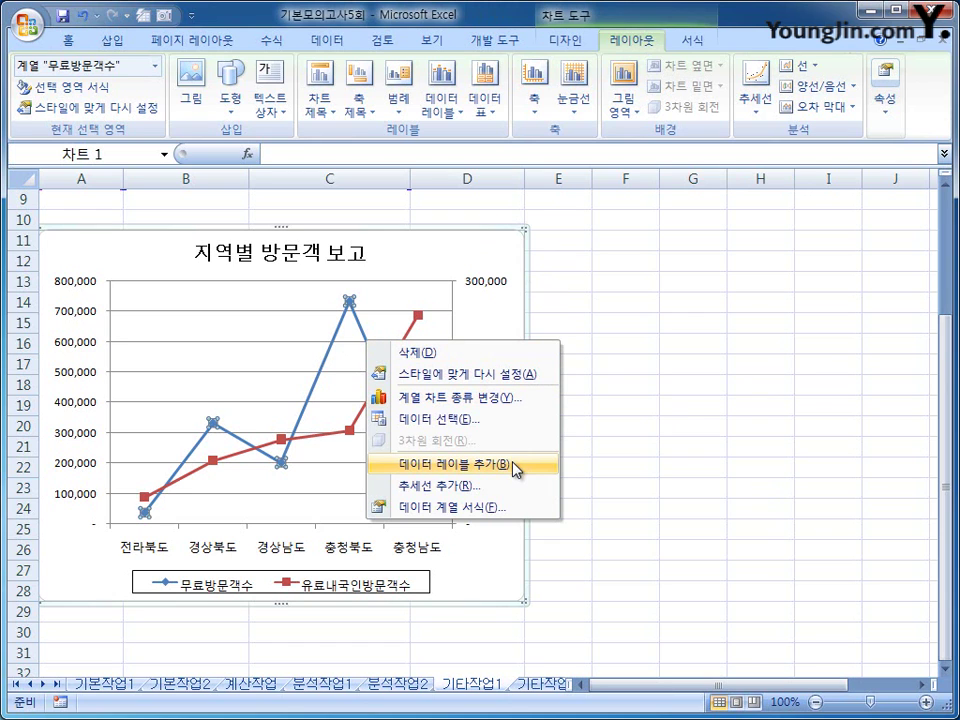
{"action": "key", "text": "Escape"}
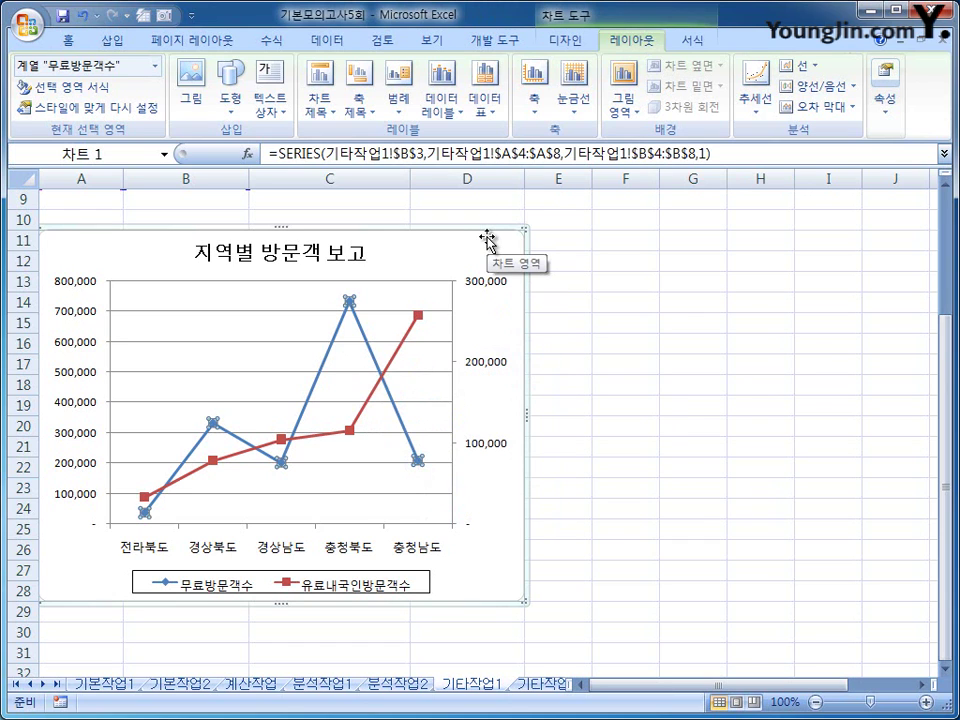
{"action": "left_click", "coordinate": [454, 110]}
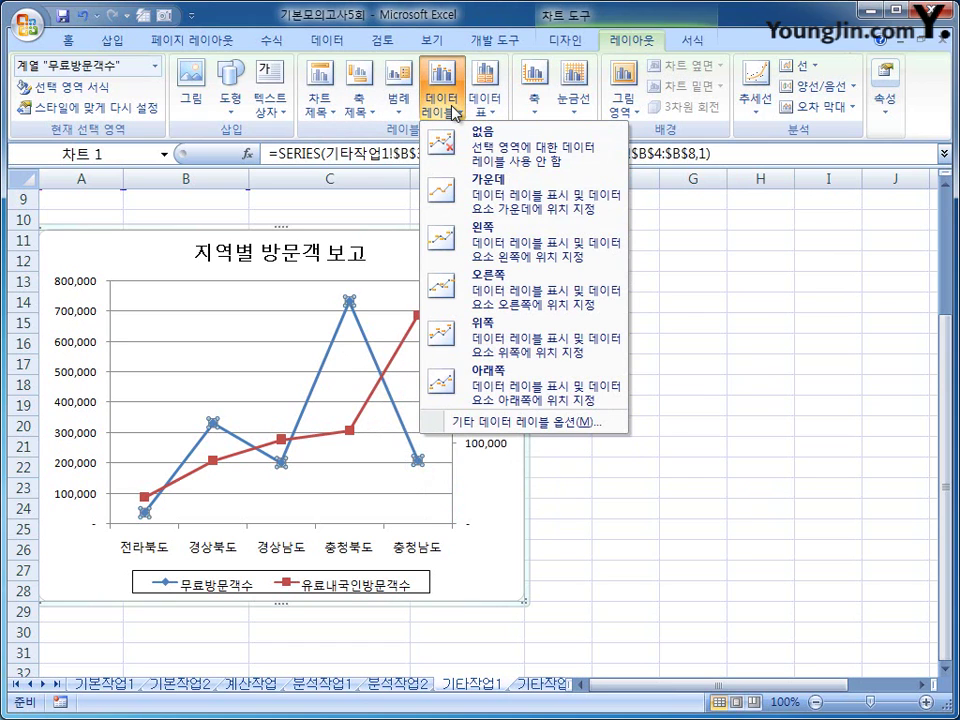
{"action": "left_click", "coordinate": [470, 292]}
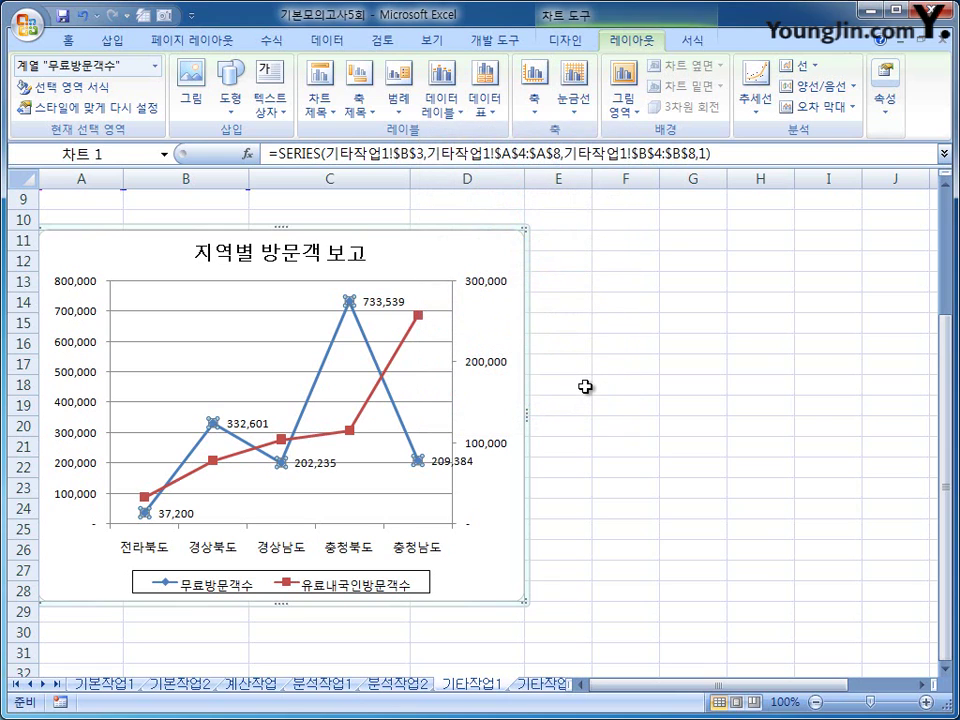
{"action": "left_click", "coordinate": [79, 16]}
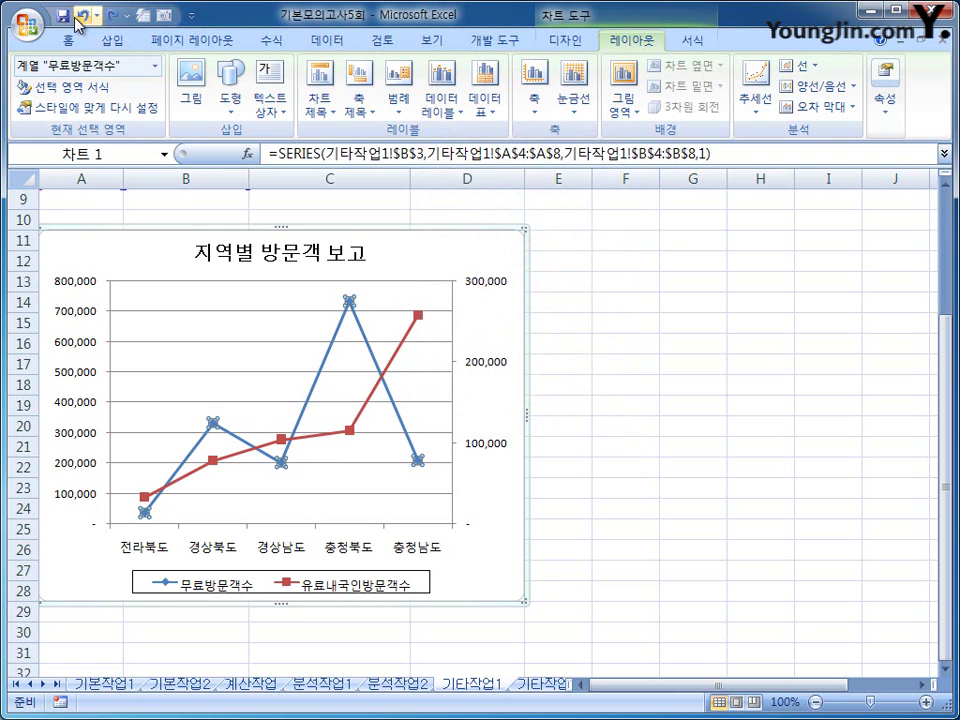
- Add data labels to the right (오른쪽) of the points on all series of the chart
{"action": "left_click", "coordinate": [512, 268]}
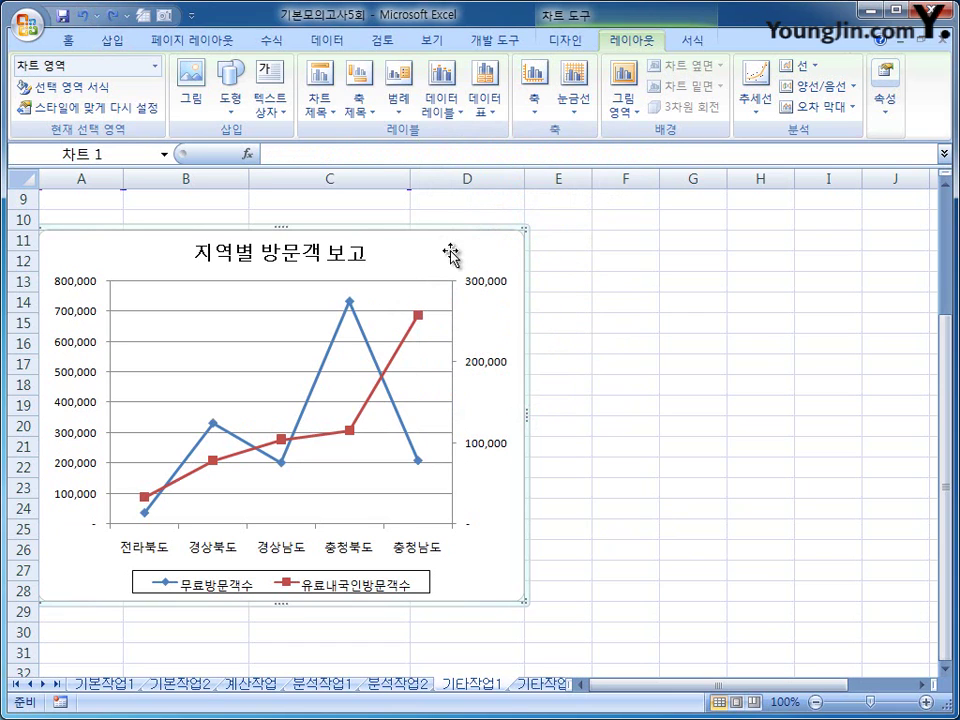
{"action": "left_click", "coordinate": [450, 110]}
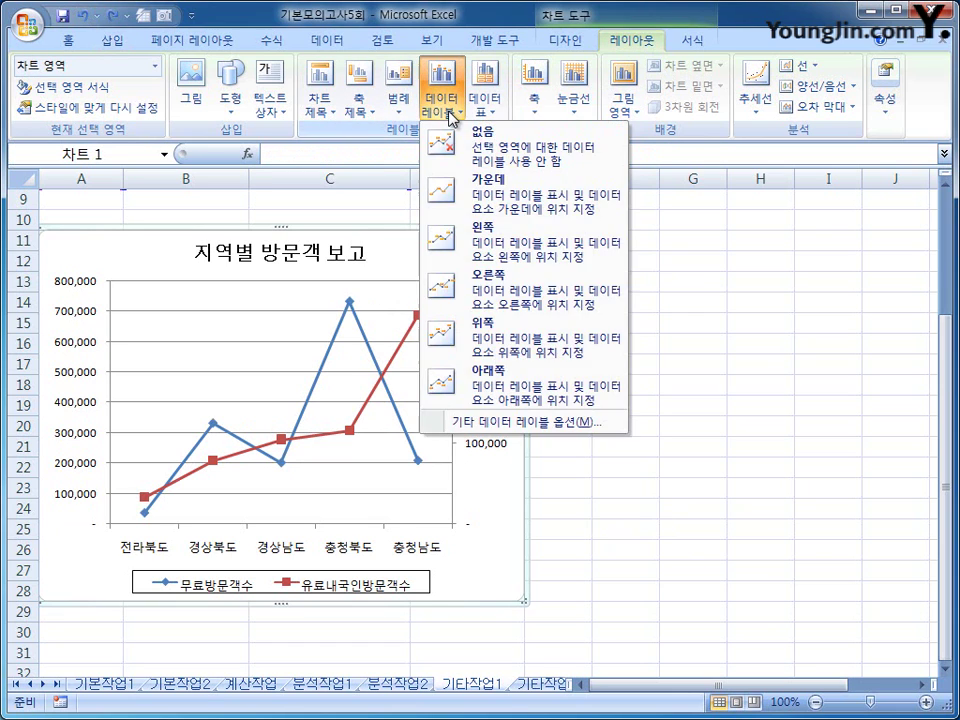
{"action": "left_click", "coordinate": [452, 302]}
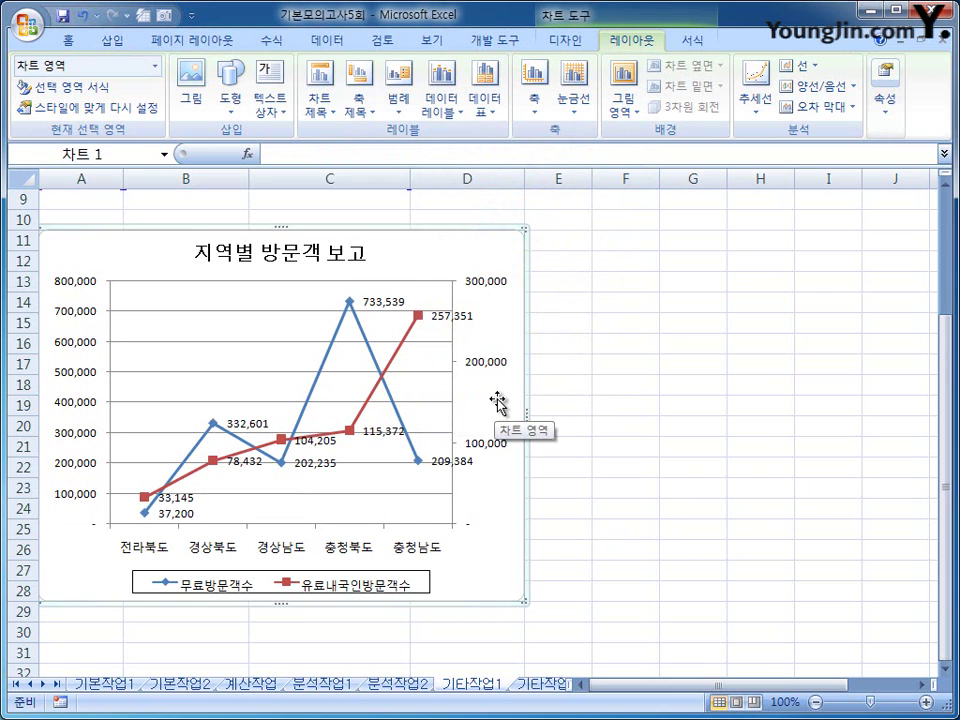
- Set the chart's plot area (그림 영역) to no fill (채우기 없음)
{"action": "left_click", "coordinate": [421, 296]}
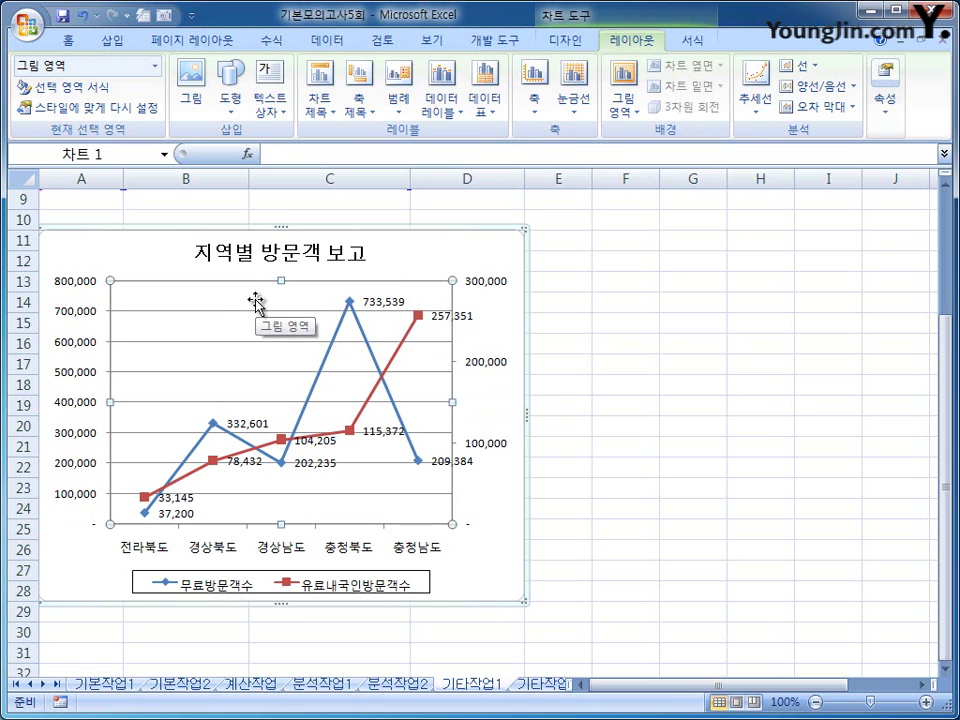
{"action": "right_click", "coordinate": [257, 306]}
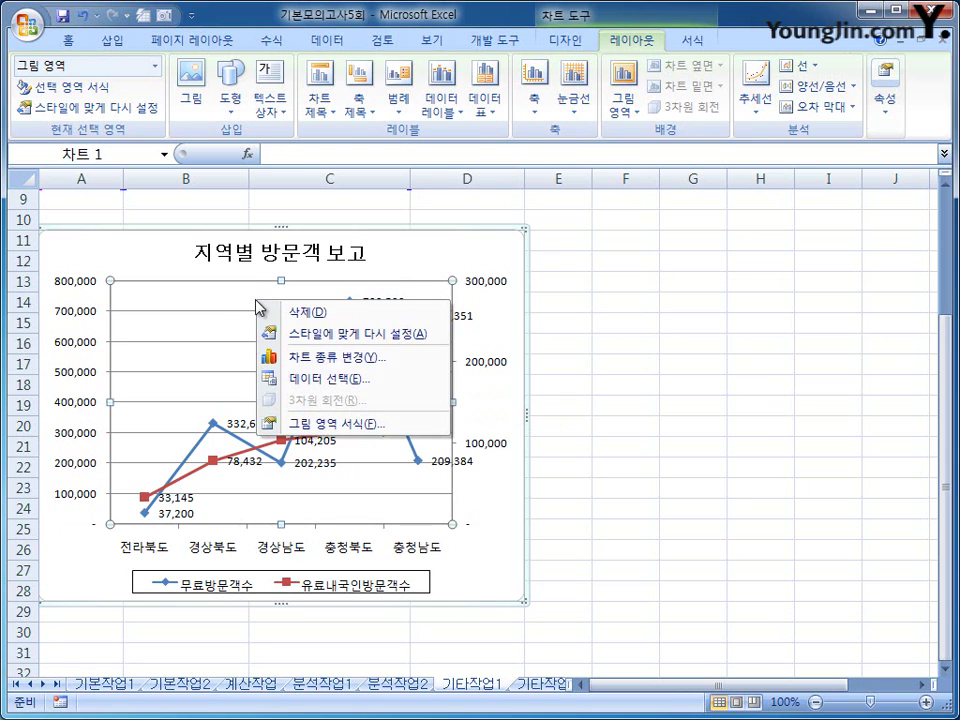
{"action": "left_click", "coordinate": [396, 425]}
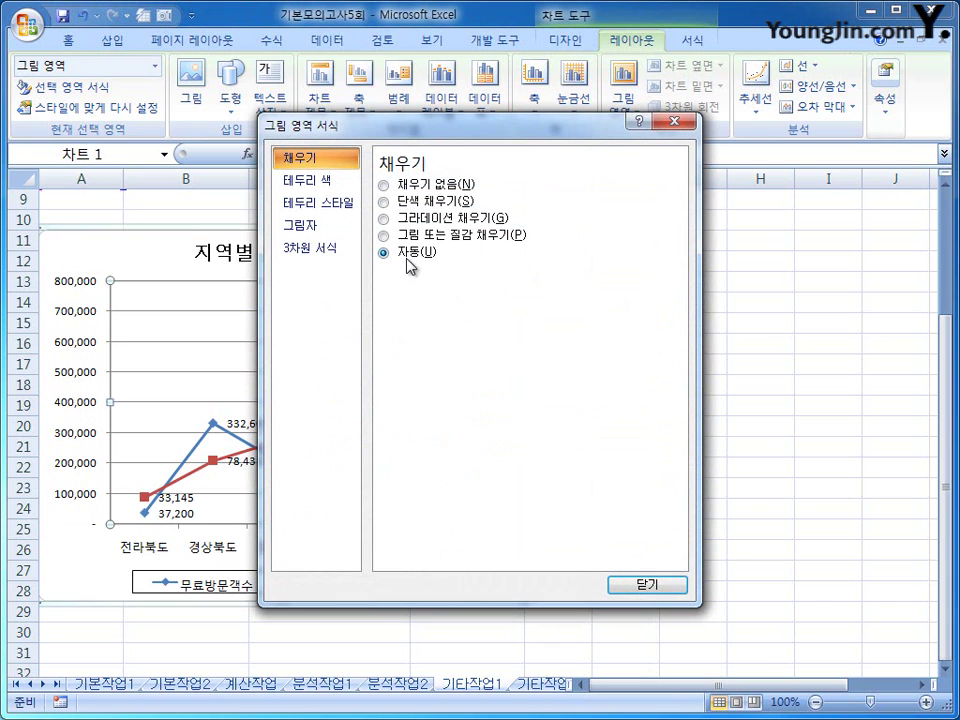
{"action": "left_click", "coordinate": [432, 186]}
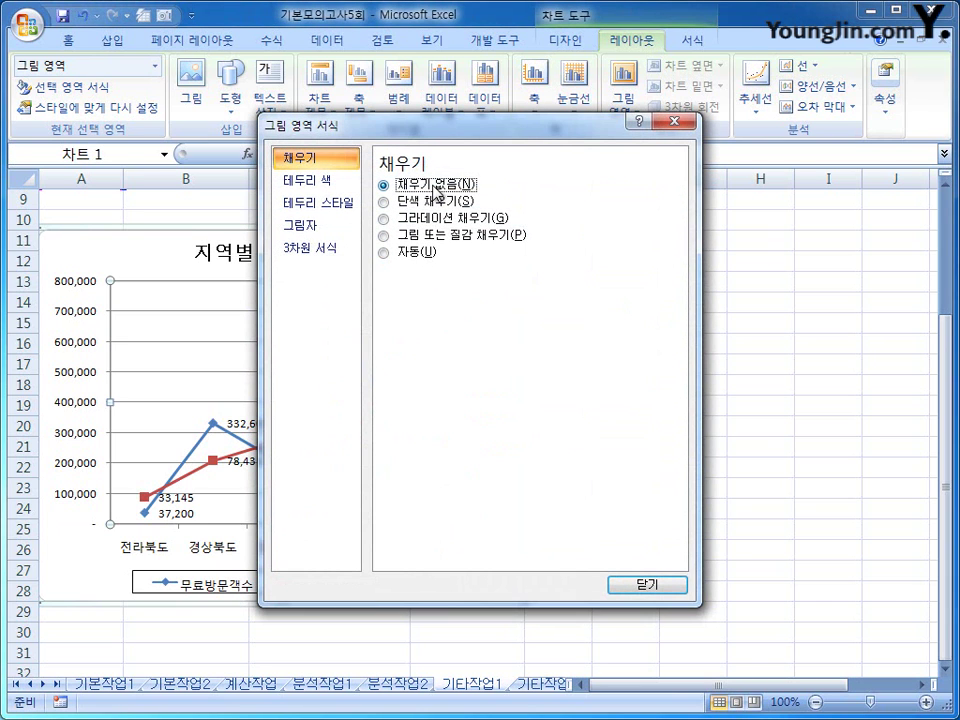
{"action": "left_click", "coordinate": [646, 586]}
{"action": "left_click", "coordinate": [750, 490]}
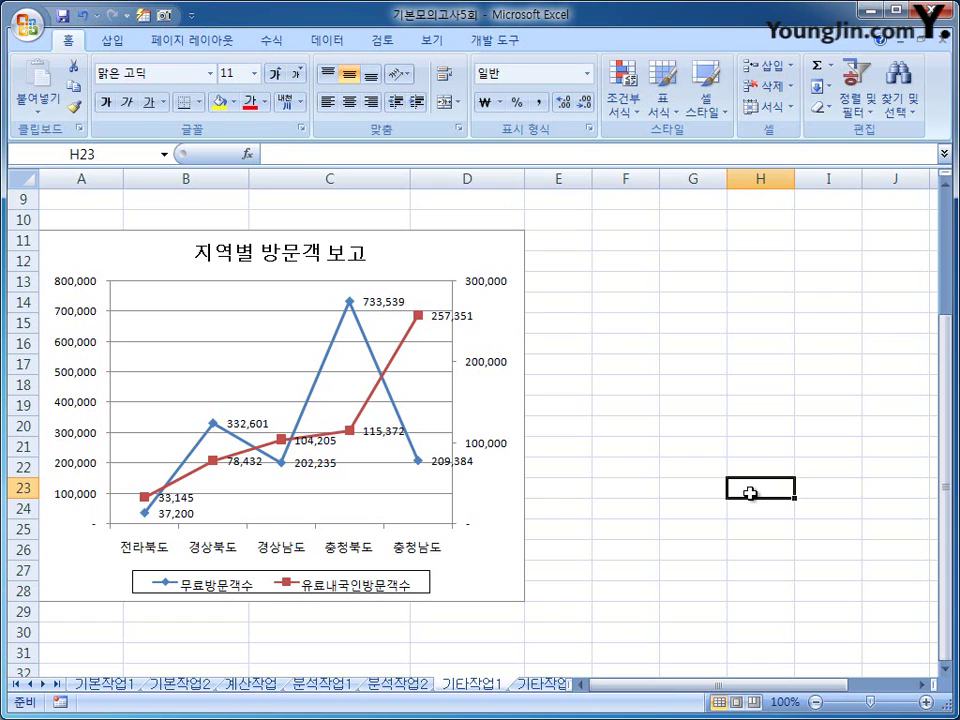
- On the 기타작업2 sheet, turn on design mode and create the click event procedure of the 자전거구입 button
{"action": "left_click", "coordinate": [540, 684]}
{"action": "left_click", "coordinate": [662, 518]}
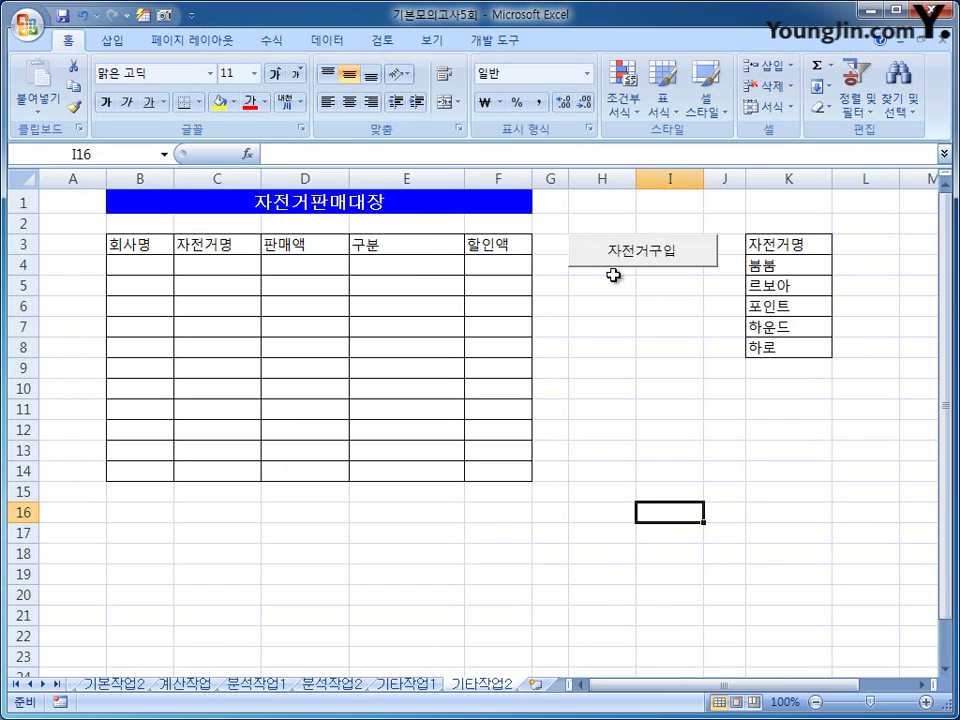
{"action": "left_click", "coordinate": [626, 402]}
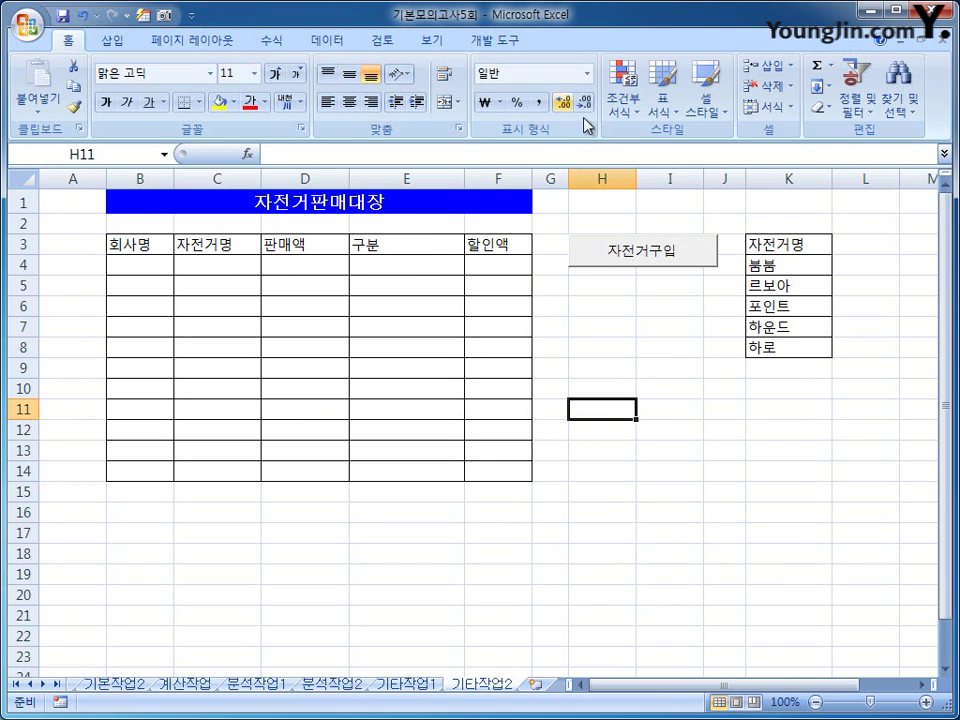
{"action": "left_click", "coordinate": [497, 41]}
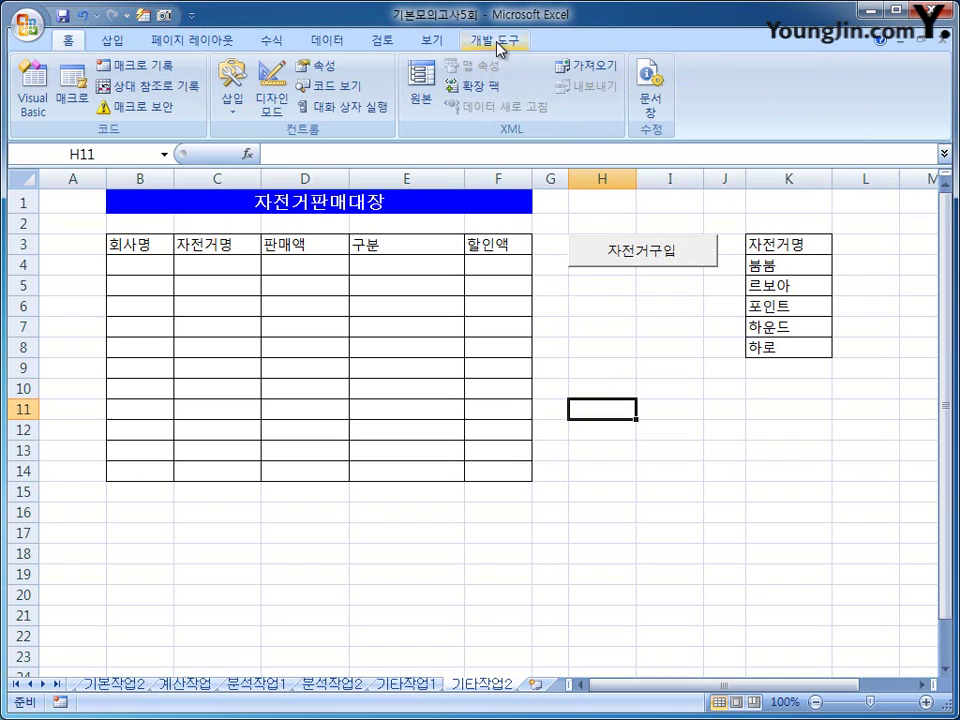
{"action": "left_click", "coordinate": [273, 100]}
{"action": "left_click", "coordinate": [658, 253]}
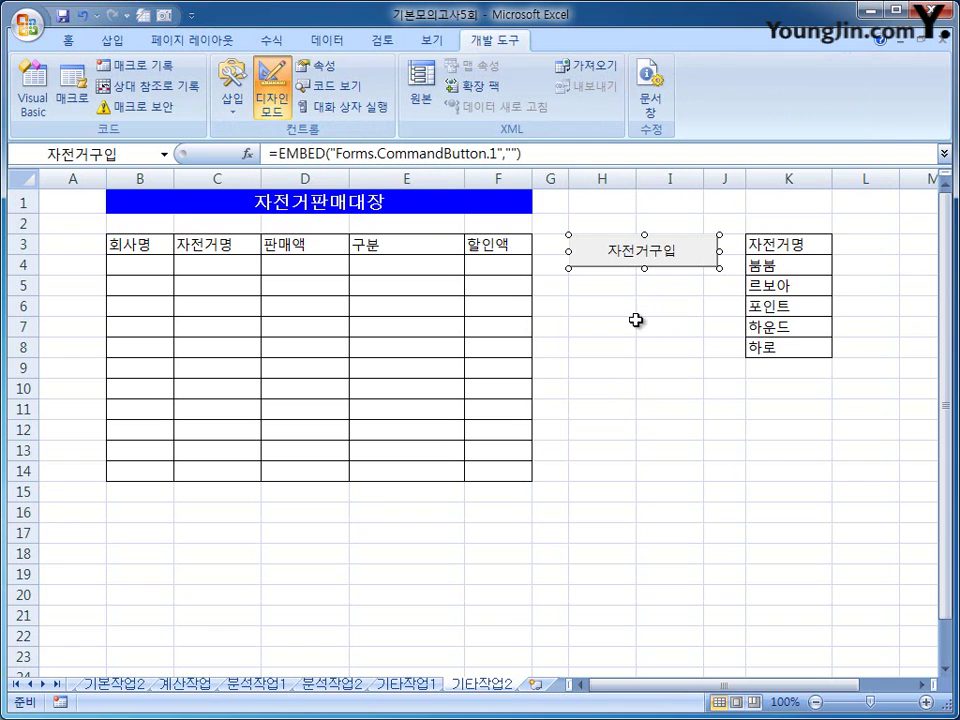
{"action": "double_click", "coordinate": [678, 252]}
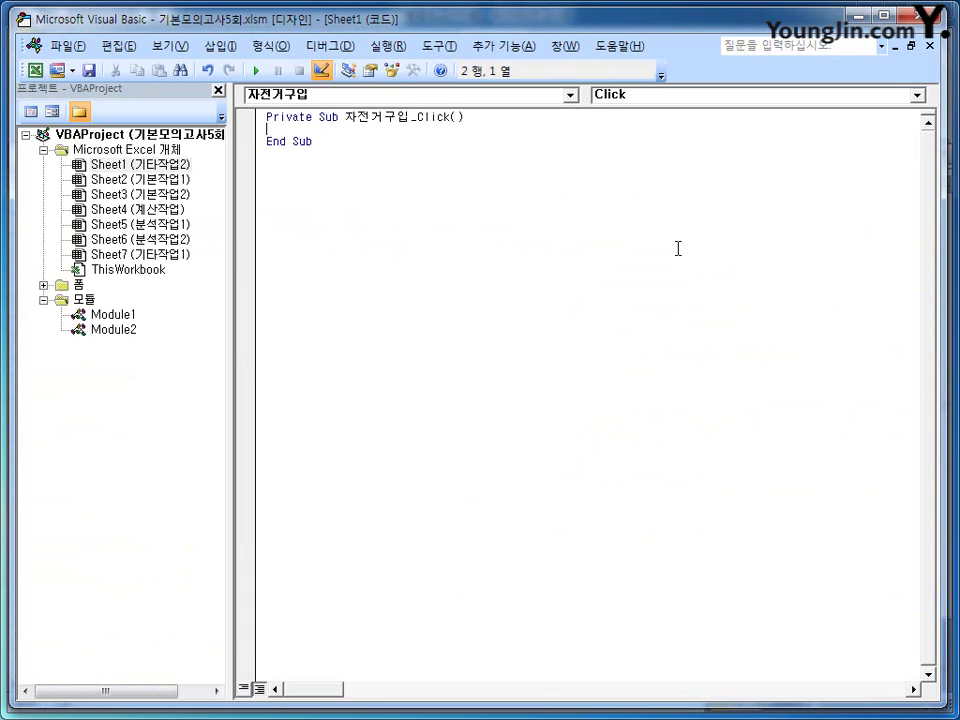
- Write 자전거판매관리.Show in the 자전거구입_Click procedure and close the Visual Basic editor
{"action": "key", "text": "Tab"}
{"action": "type", "text": "자전거판매"}
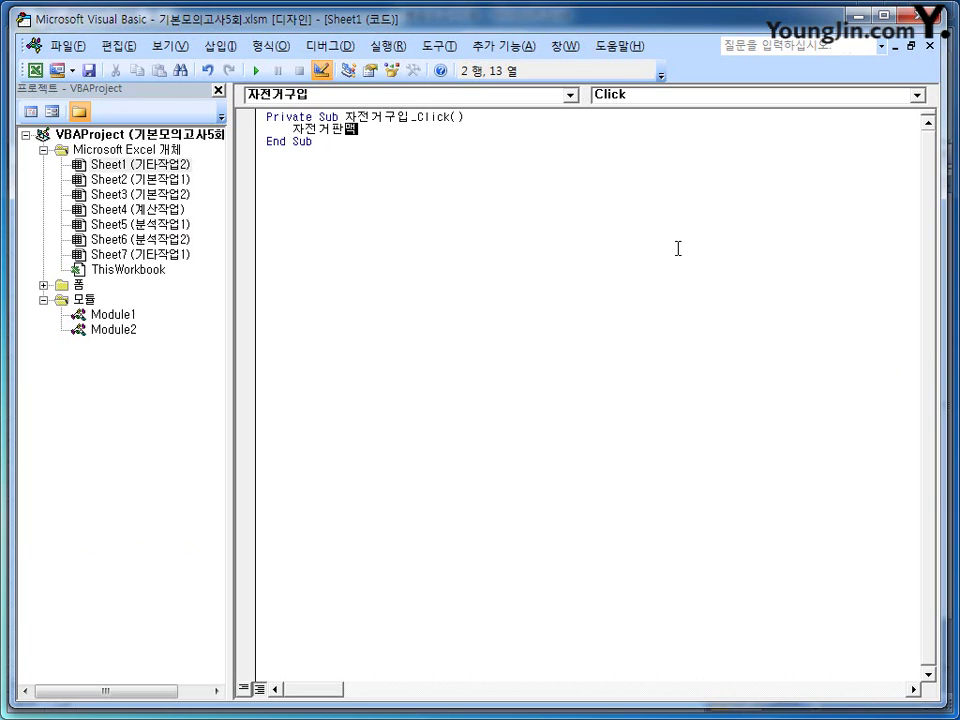
{"action": "type", "text": "관ㄹㅣ"}
{"action": "type", "text": "."}
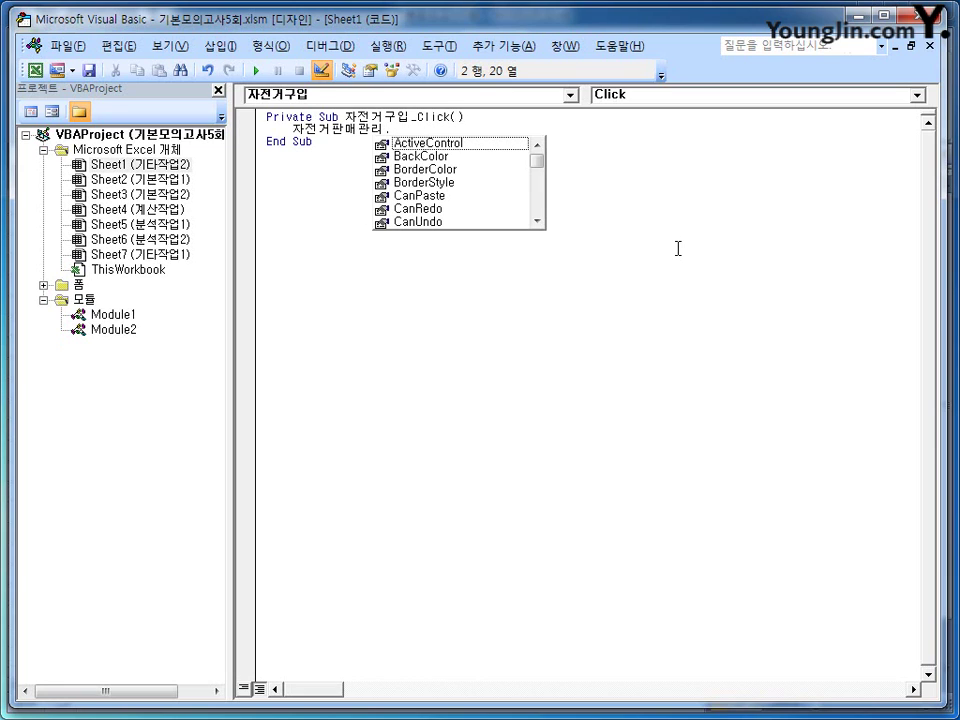
{"action": "type", "text": "sh"}
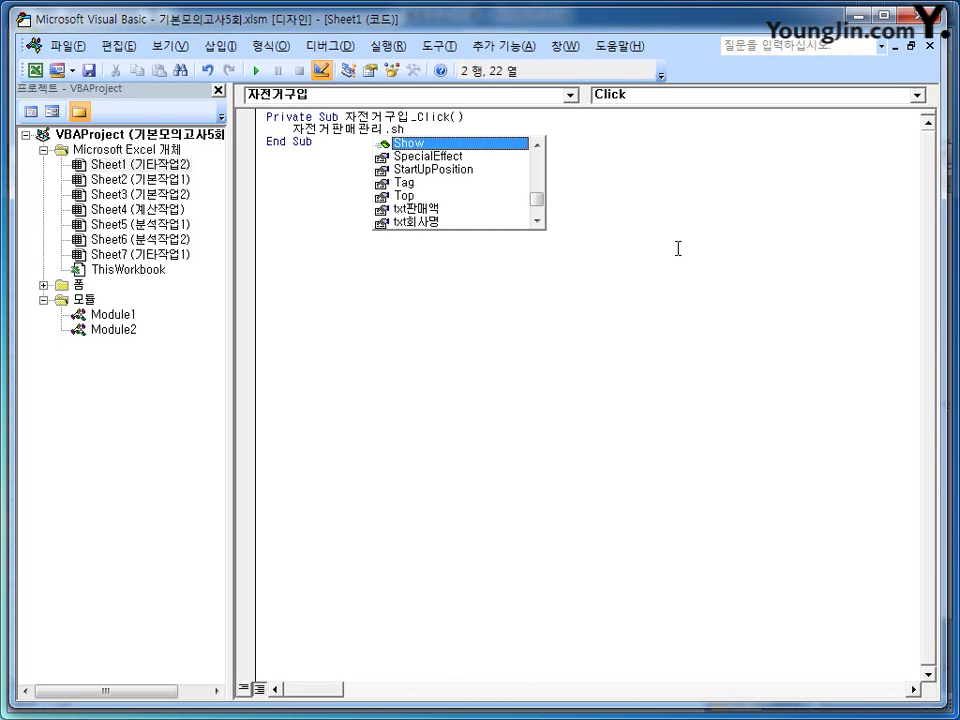
{"action": "key", "text": "Tab"}
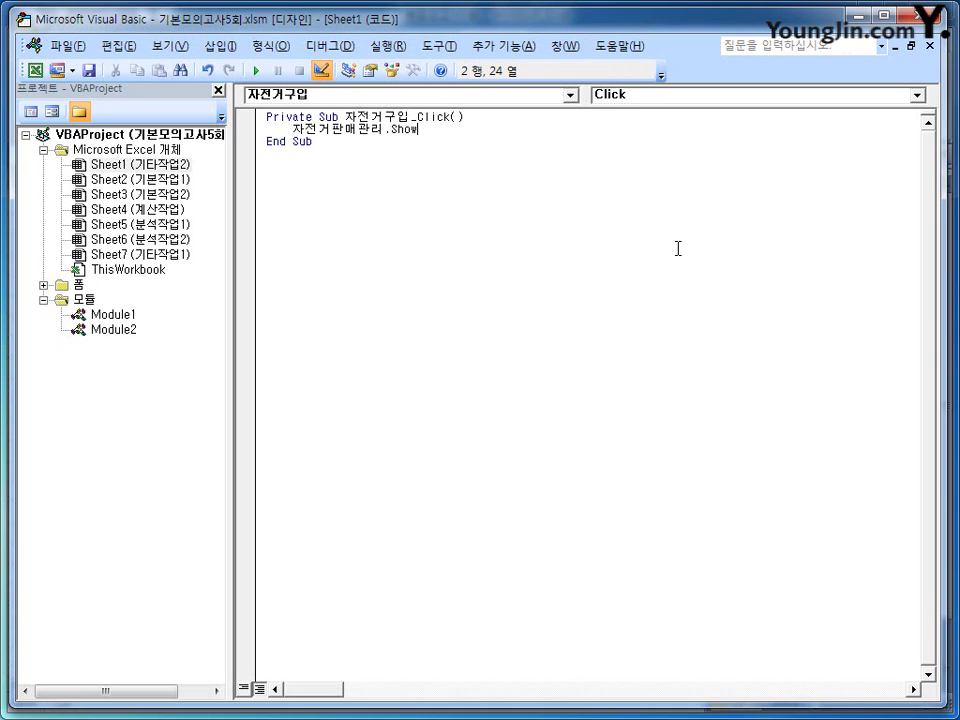
{"action": "left_click", "coordinate": [914, 18]}
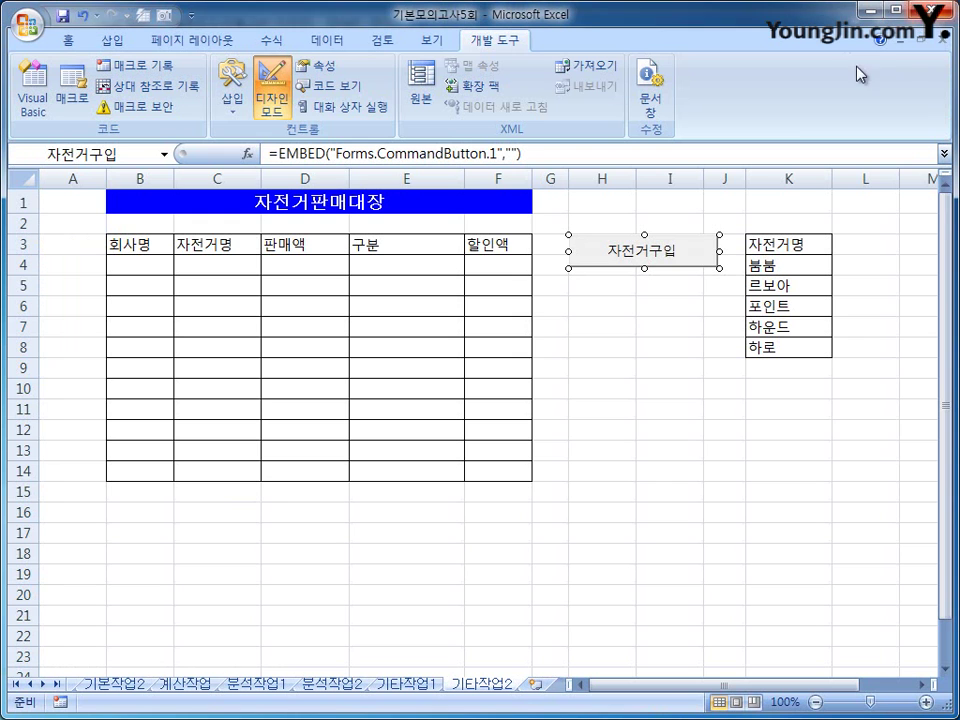
- Turn off design mode, test the 자전거구입 button along with the form's 자전거명 list, and close the form
{"action": "left_click", "coordinate": [272, 98]}
{"action": "left_click", "coordinate": [658, 388]}
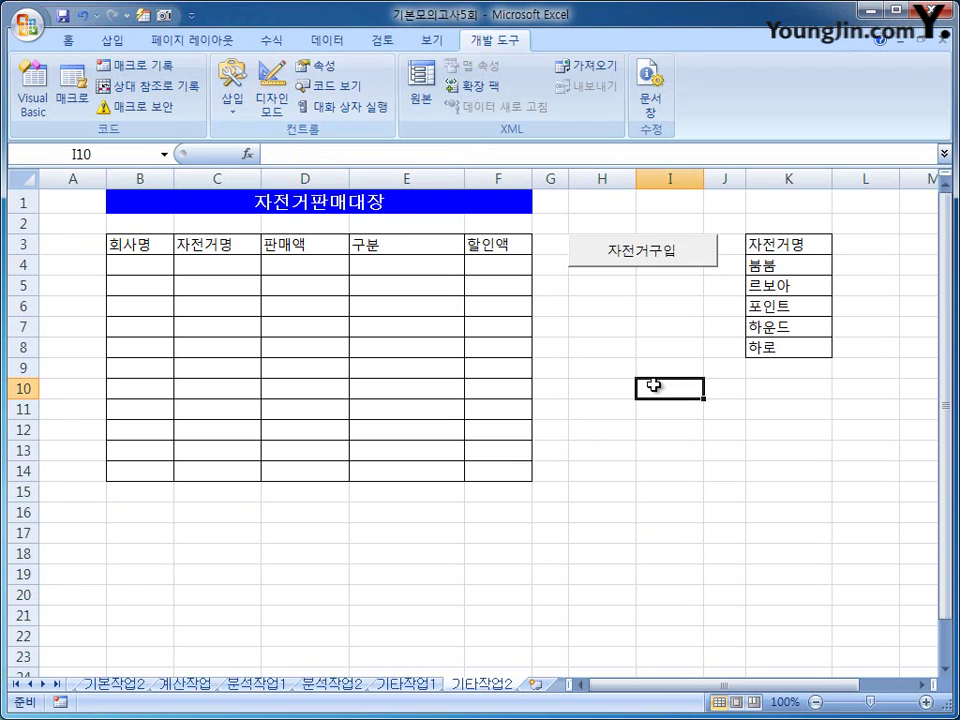
{"action": "left_click", "coordinate": [648, 254]}
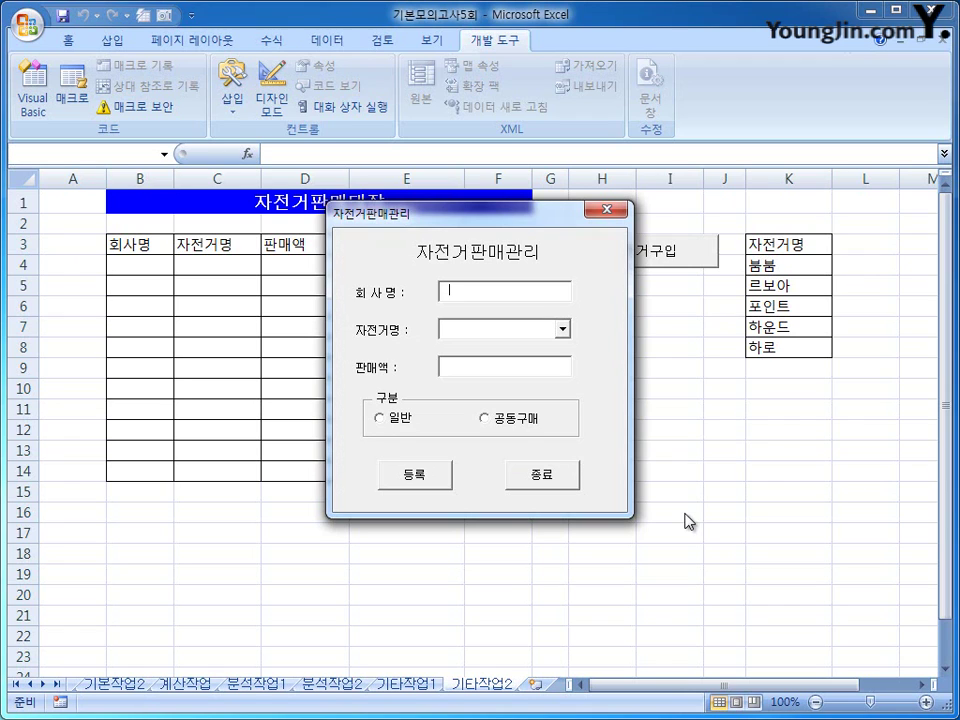
{"action": "left_click", "coordinate": [565, 328]}
{"action": "left_click", "coordinate": [565, 329]}
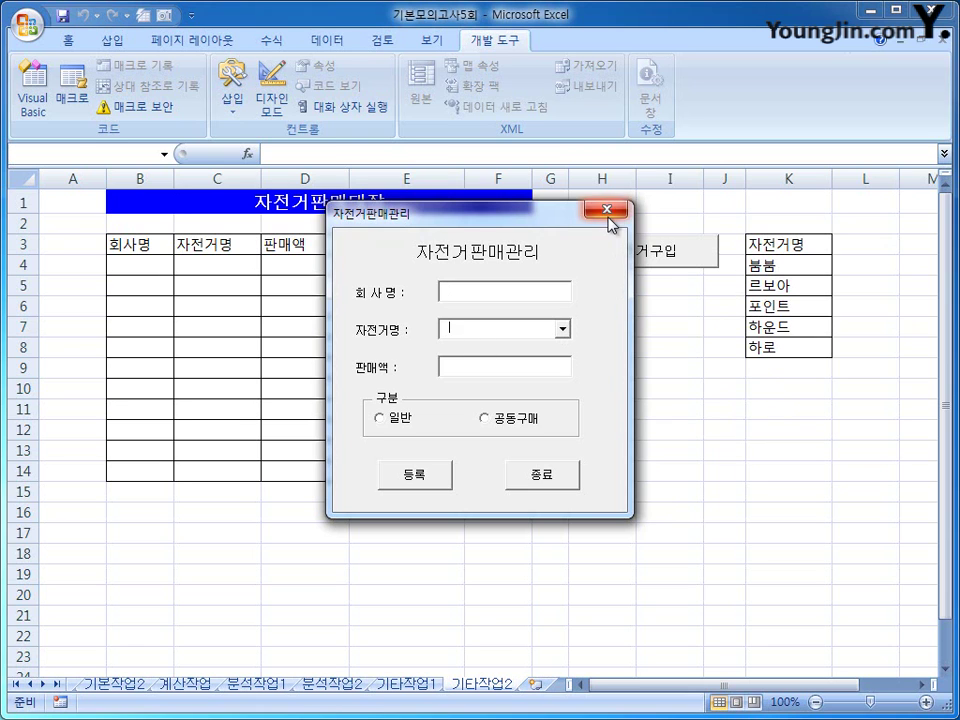
{"action": "left_click", "coordinate": [607, 212]}
{"action": "left_click", "coordinate": [638, 352]}
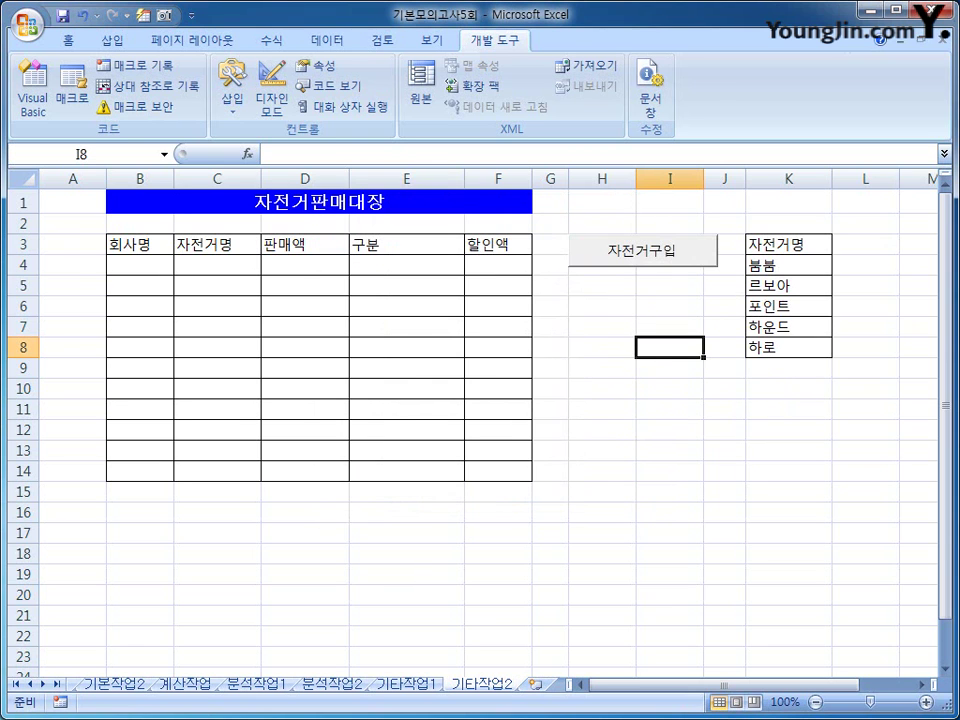
- Open the code of the 자전거판매관리 form in Visual Basic and create its UserForm_Initialize procedure
{"action": "left_click", "coordinate": [33, 88]}
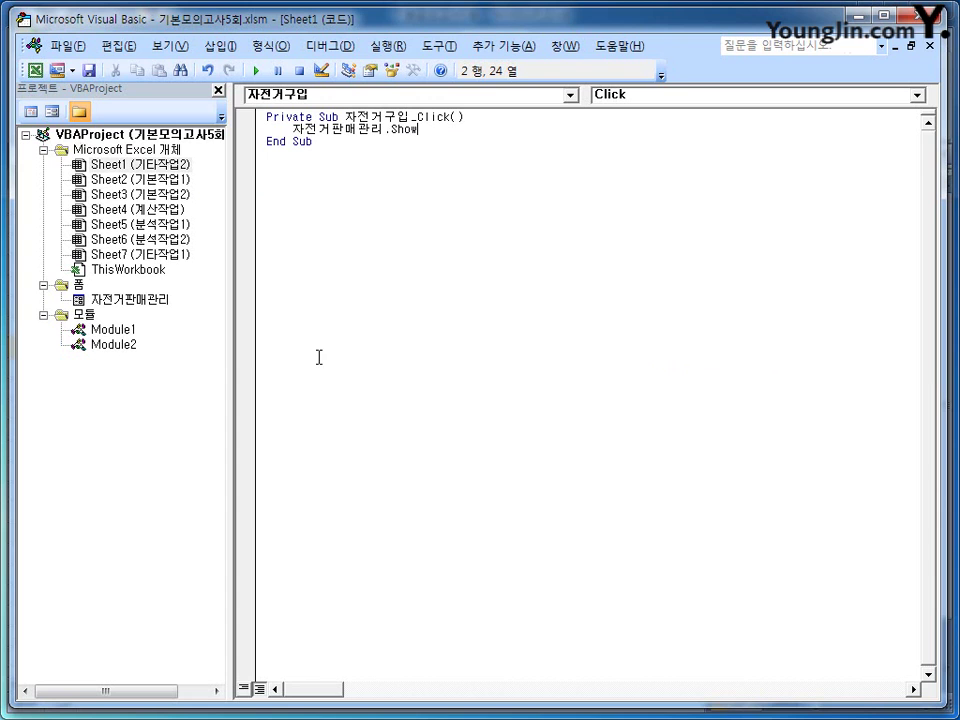
{"action": "left_click", "coordinate": [131, 302]}
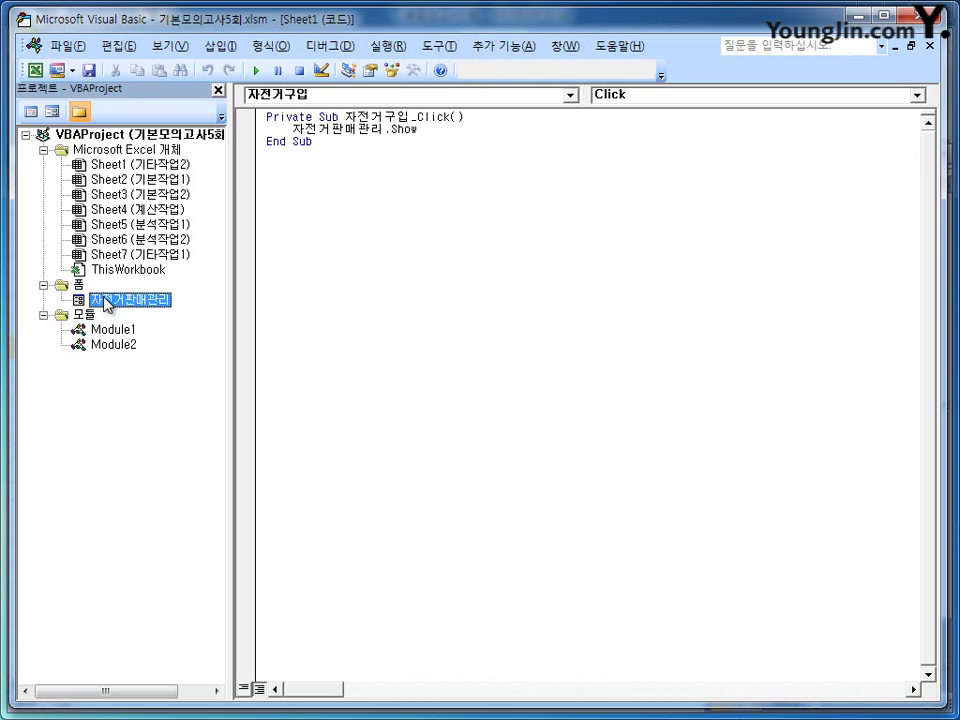
{"action": "left_click", "coordinate": [30, 112]}
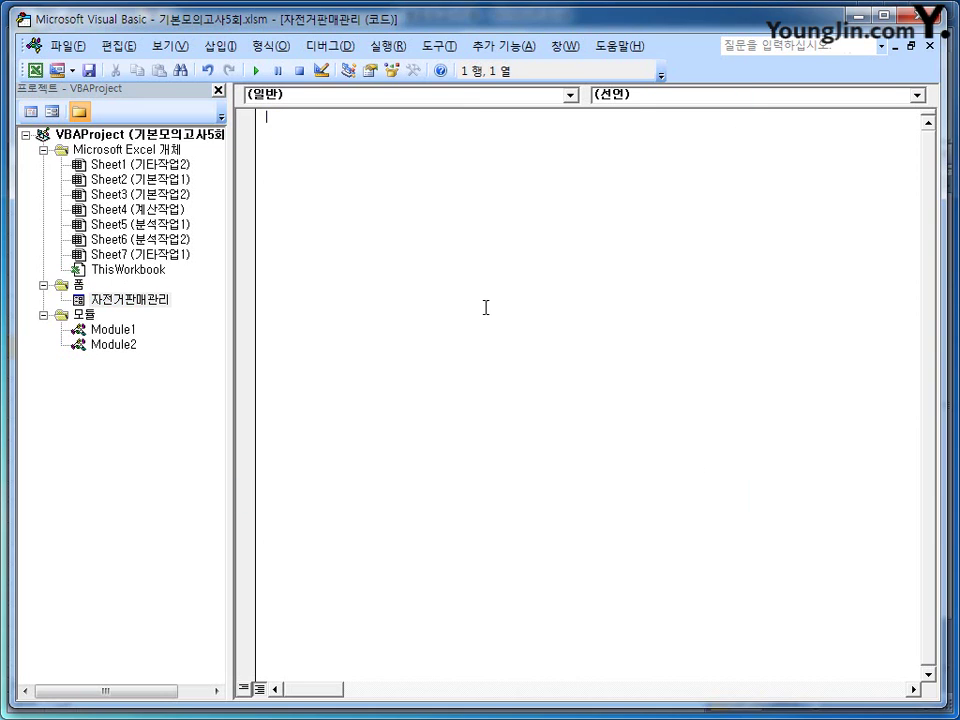
{"action": "left_click", "coordinate": [462, 95]}
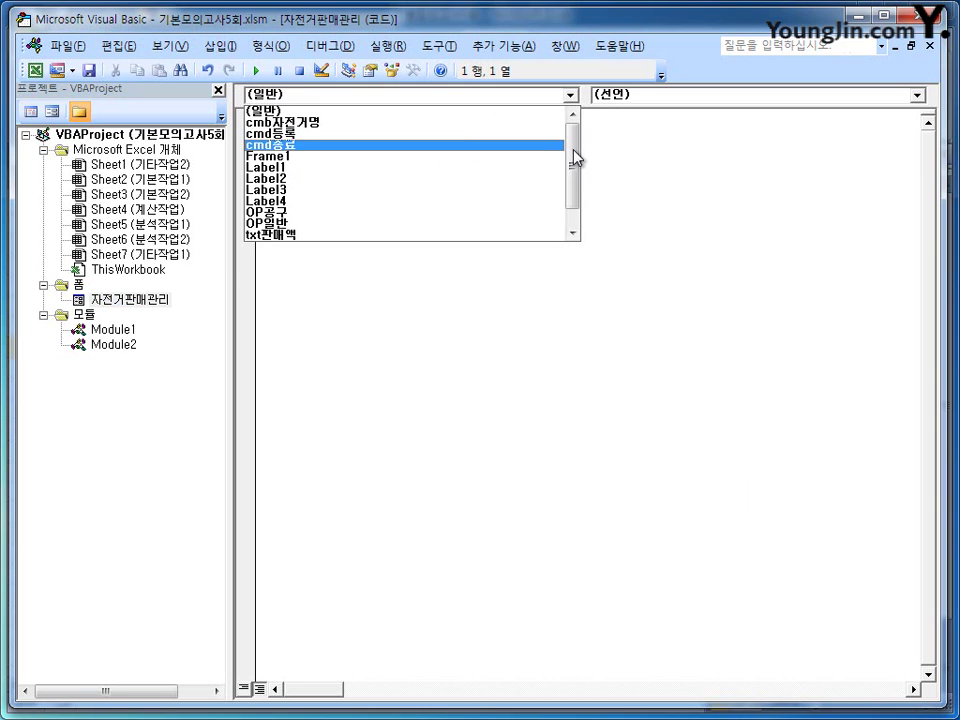
{"action": "left_click", "coordinate": [541, 232]}
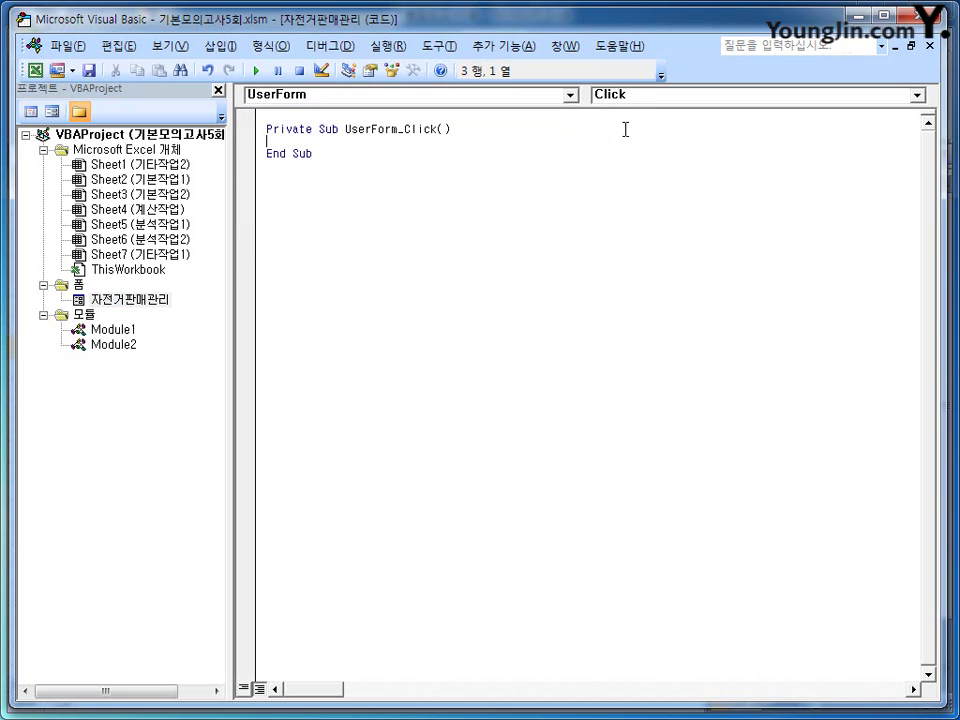
{"action": "left_click", "coordinate": [634, 94]}
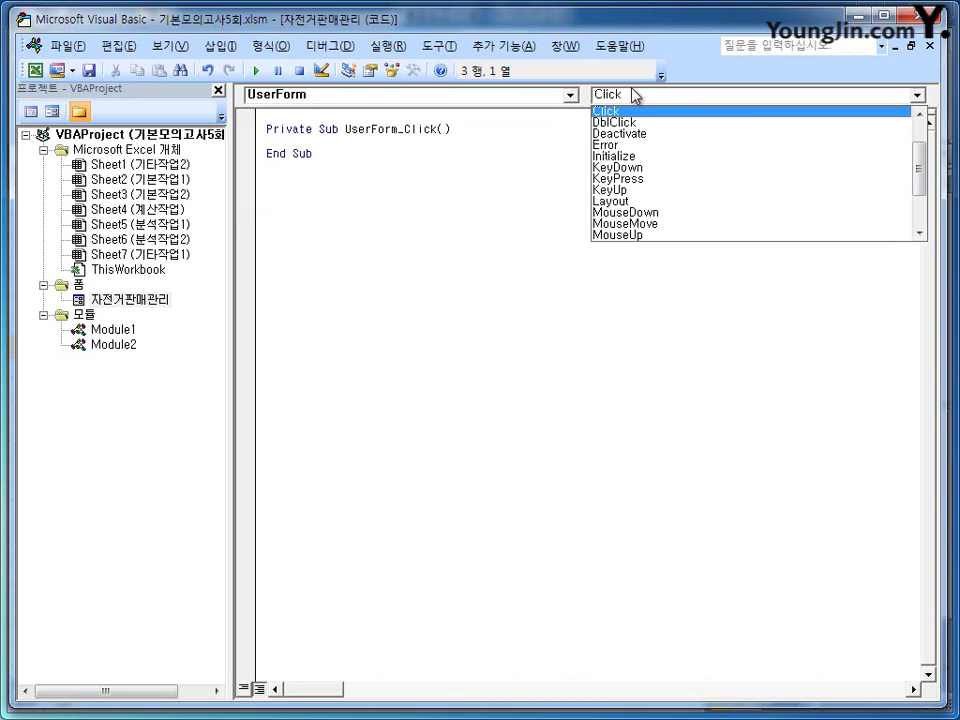
{"action": "left_click", "coordinate": [634, 156]}
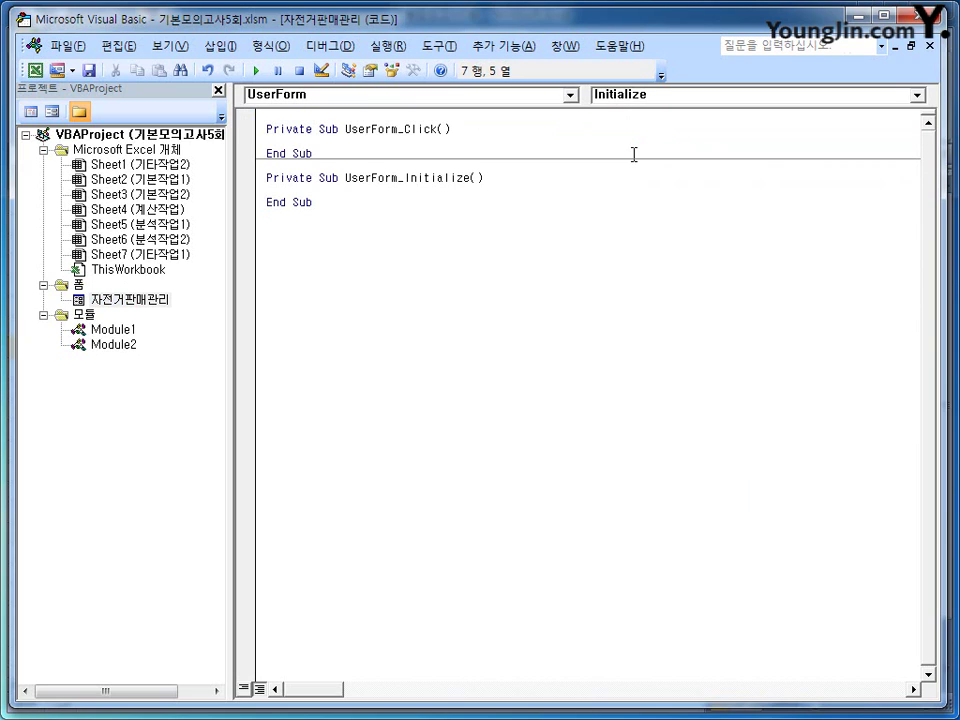
- In UserForm_Initialize, write cmb자전거명.RowSource = "K4:K8" to fill the bicycle name list
{"action": "type", "text": "cmb자전ㄱ"}
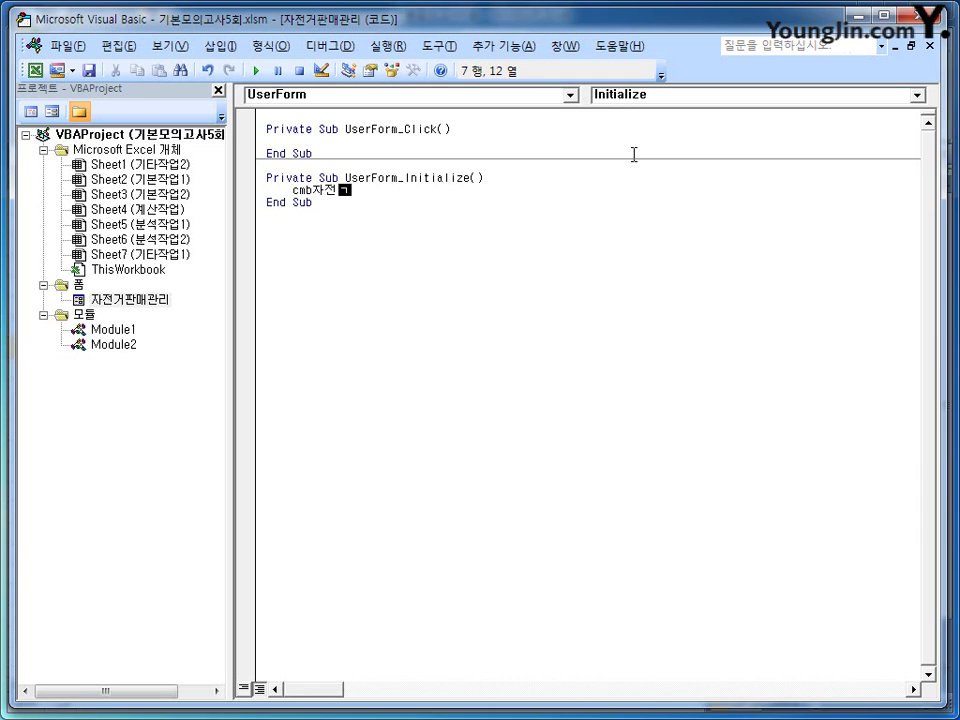
{"action": "type", "text": "ㅓ명."}
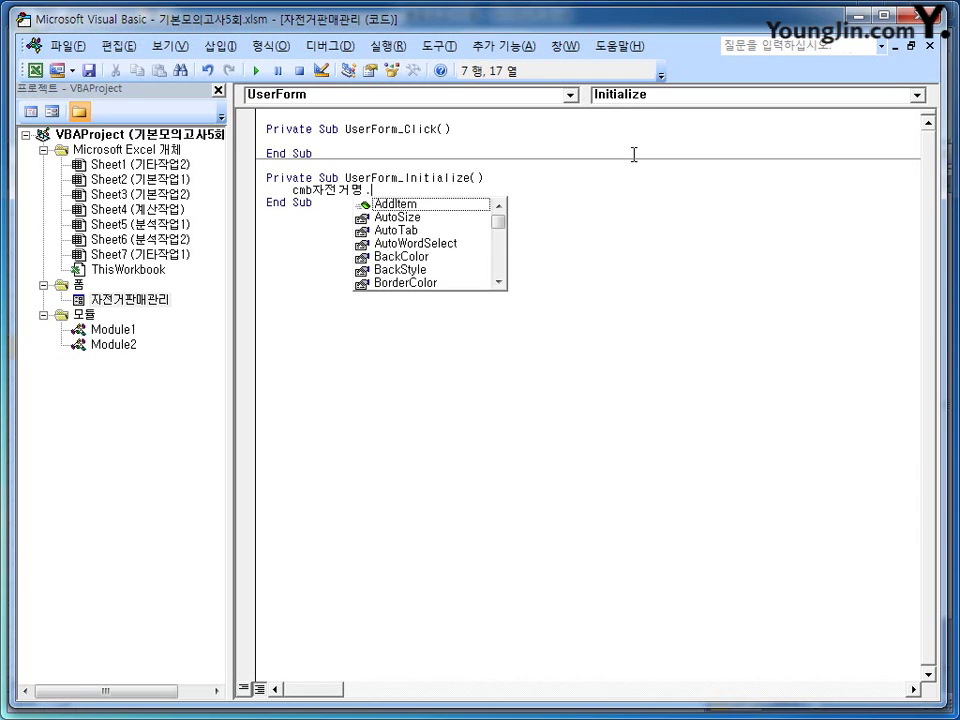
{"action": "type", "text": "row"}
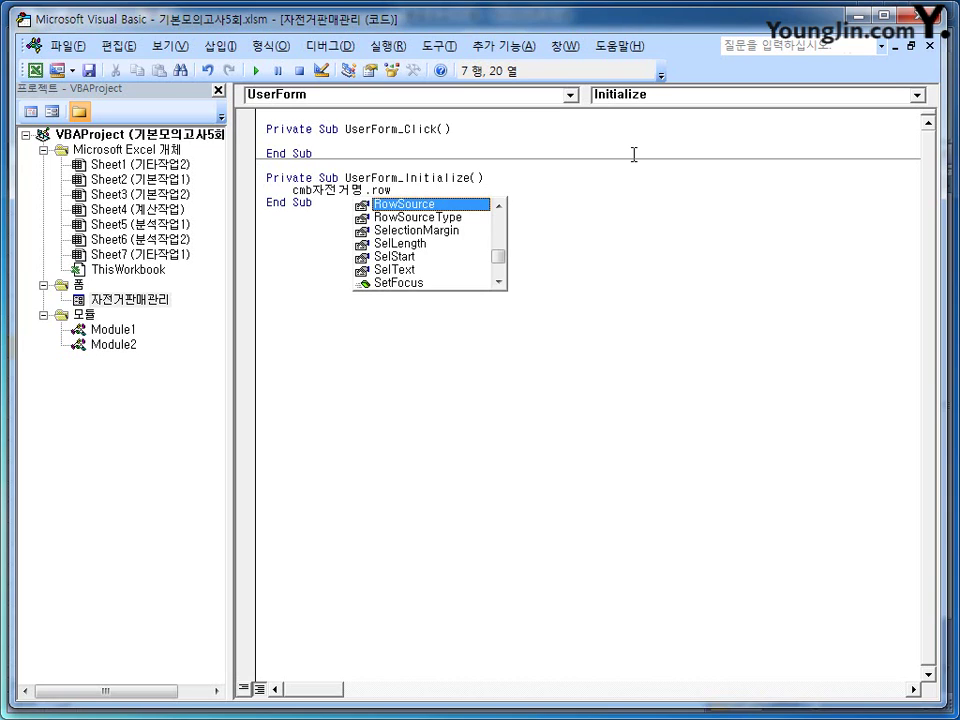
{"action": "key", "text": "Tab"}
{"action": "type", "text": "="}
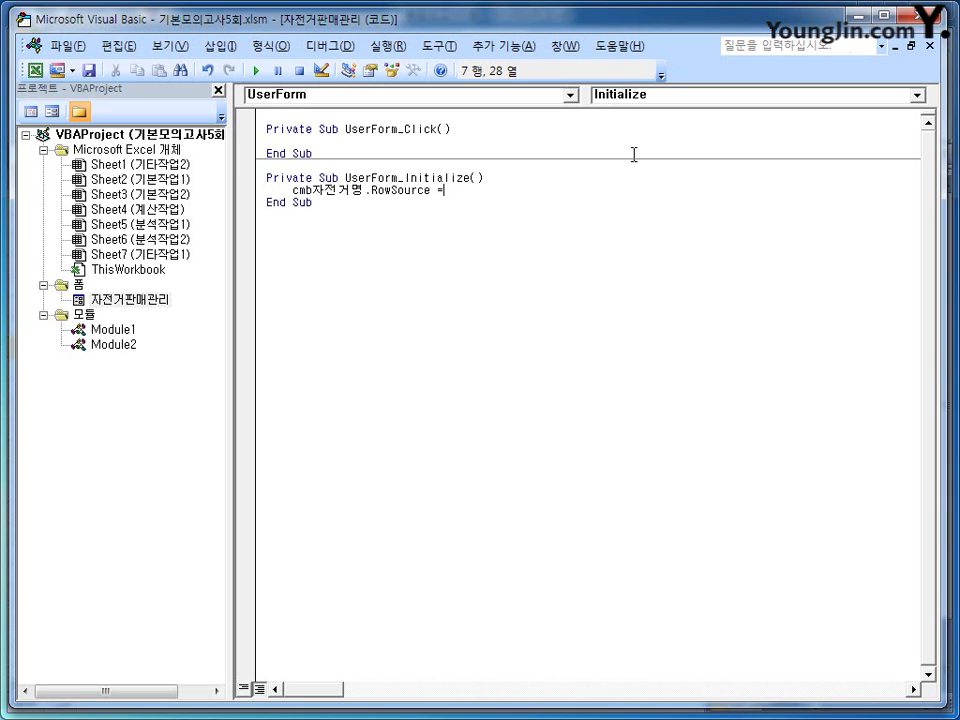
{"action": "type", "text": "\"K4:K8\""}
- Return to the 기타작업2 sheet, open the form with the 자전거구입 button and check its 자전거명 list
{"action": "key", "text": "alt+F11"}
{"action": "left_click", "coordinate": [622, 258]}
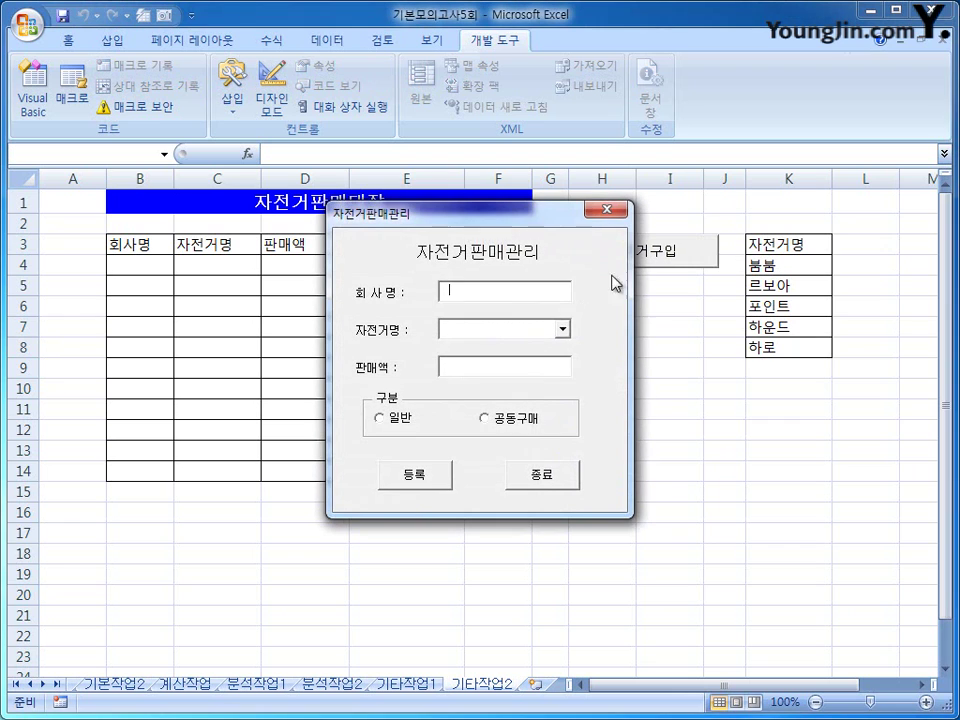
{"action": "left_click", "coordinate": [563, 329]}
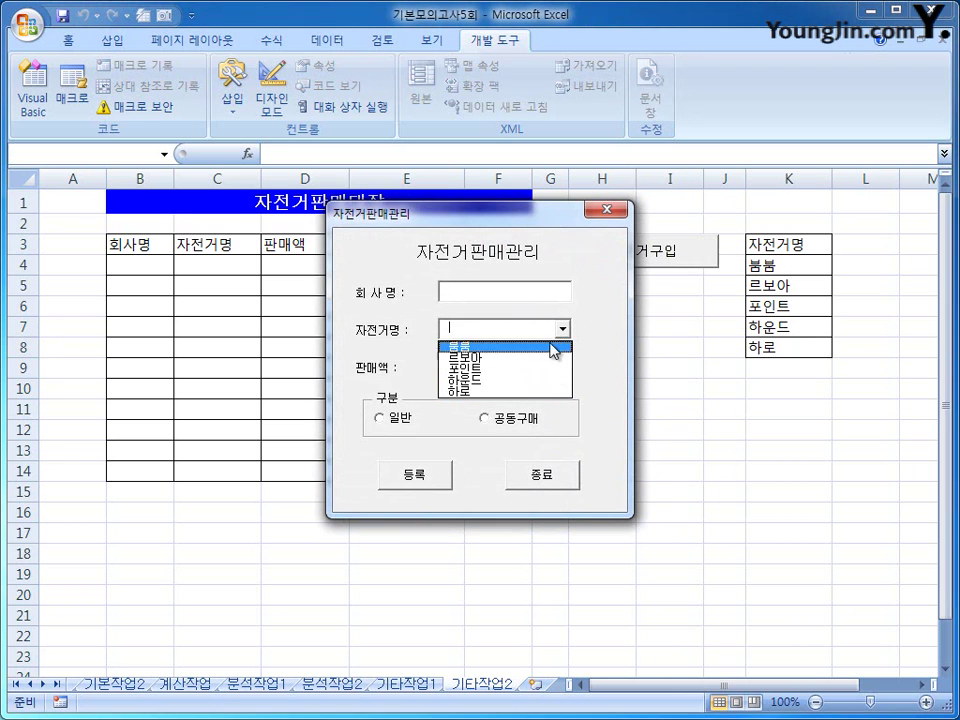
- Move the form clear of the table, go through its 회사명, 자전거명, 판매액 and 구분 fields, and close it
{"action": "left_click_drag", "start_coordinate": [536, 213], "coordinate": [778, 187]}
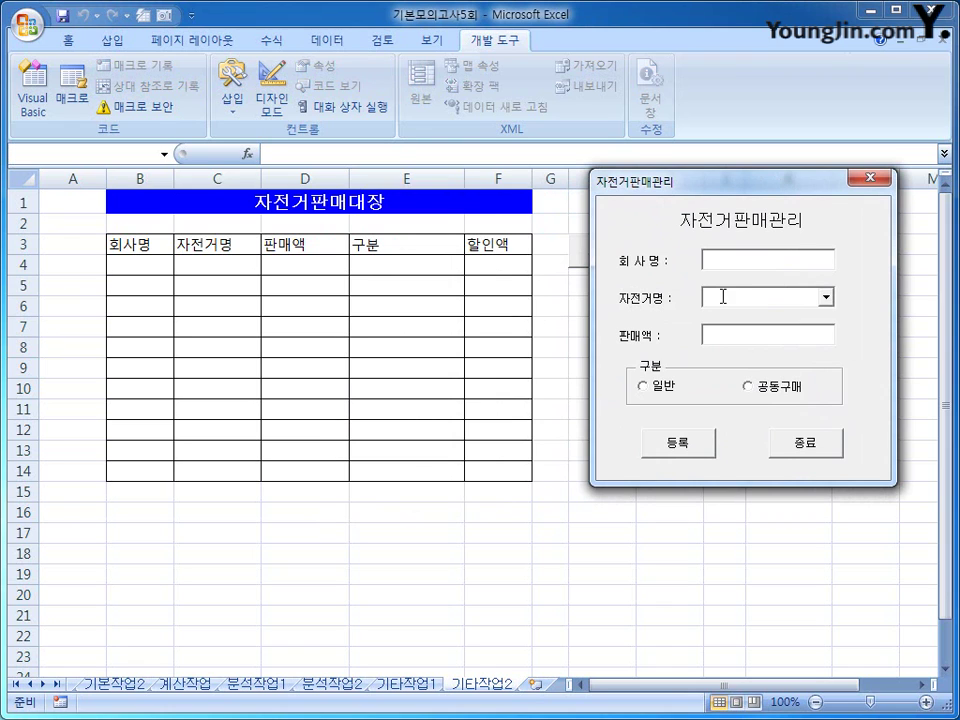
{"action": "left_click", "coordinate": [729, 259]}
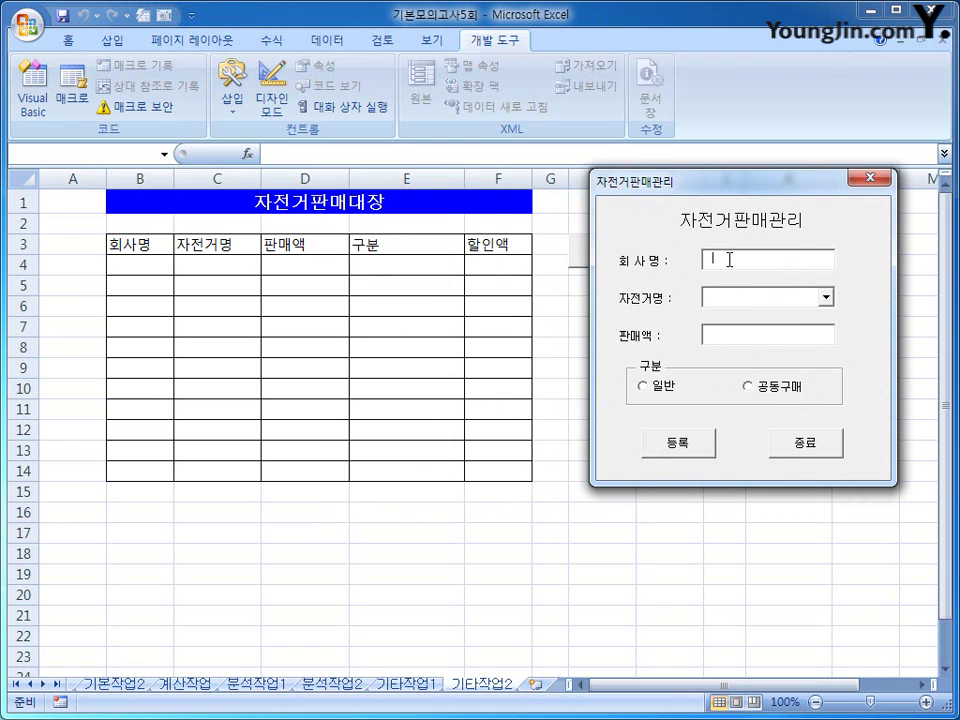
{"action": "left_click", "coordinate": [826, 298]}
{"action": "left_click", "coordinate": [810, 327]}
{"action": "left_click", "coordinate": [786, 339]}
{"action": "left_click", "coordinate": [652, 390]}
{"action": "left_click", "coordinate": [716, 261]}
{"action": "left_click", "coordinate": [753, 395]}
{"action": "left_click", "coordinate": [657, 389]}
{"action": "left_click", "coordinate": [786, 396]}
{"action": "left_click", "coordinate": [862, 184]}
{"action": "left_click", "coordinate": [692, 370]}
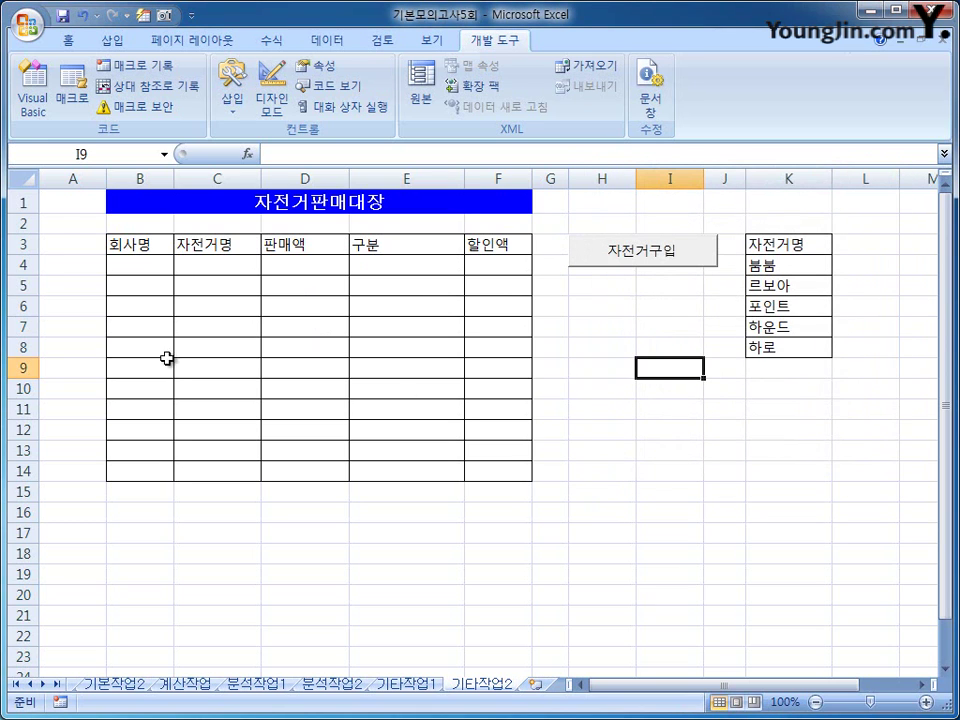
- Reopen the form's code and create the click procedure of the cmd등록 button, with an indented line for its code
{"action": "left_click", "coordinate": [33, 90]}
{"action": "left_click", "coordinate": [379, 251]}
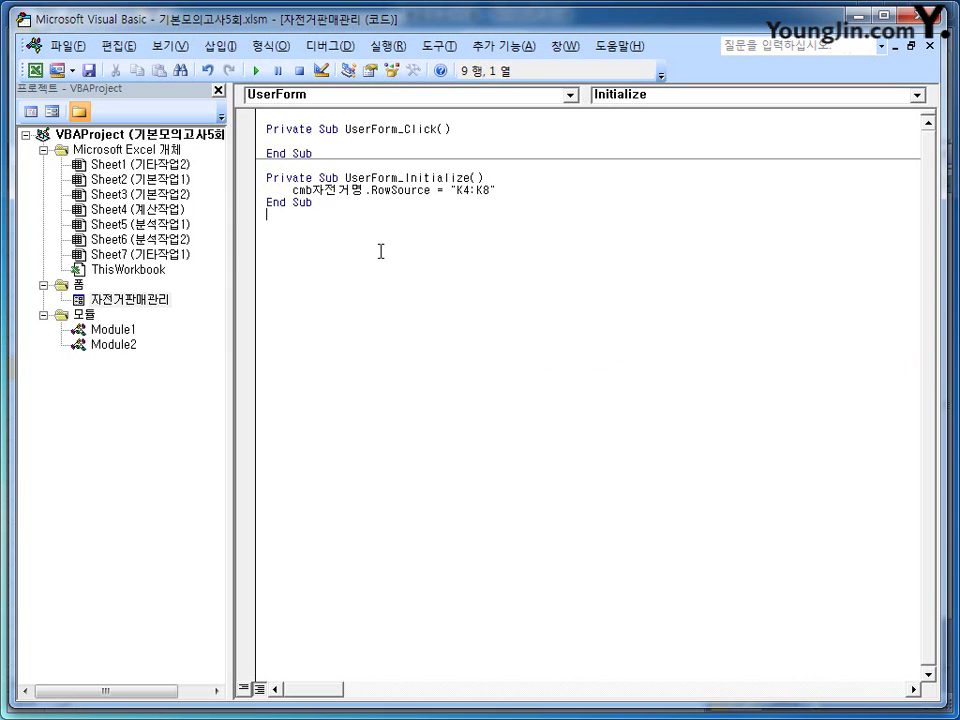
{"action": "left_click", "coordinate": [370, 106]}
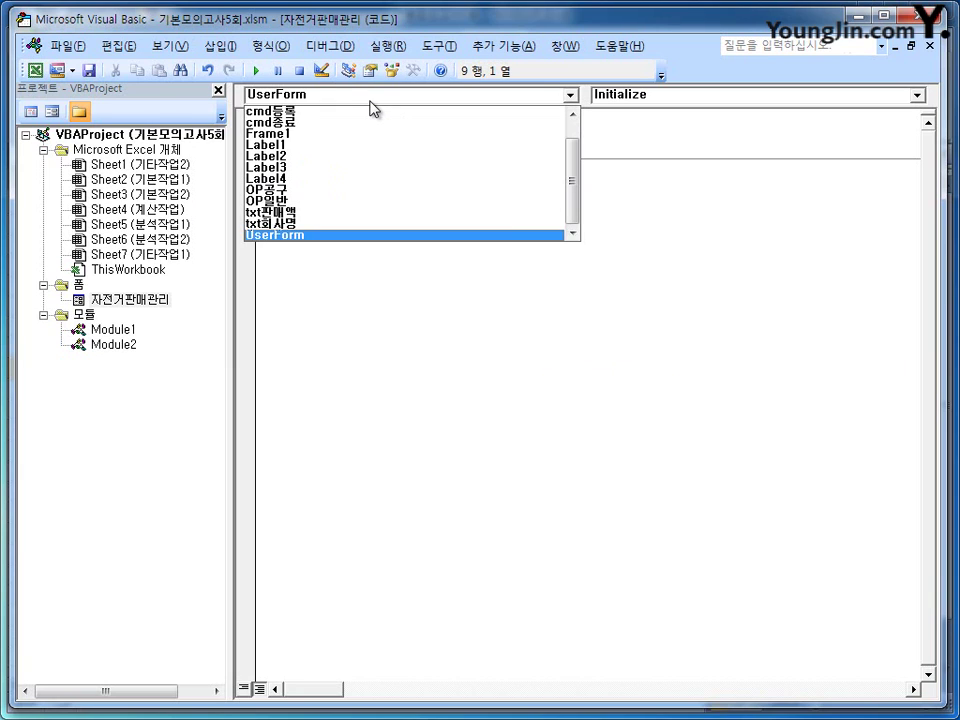
{"action": "left_click", "coordinate": [372, 113]}
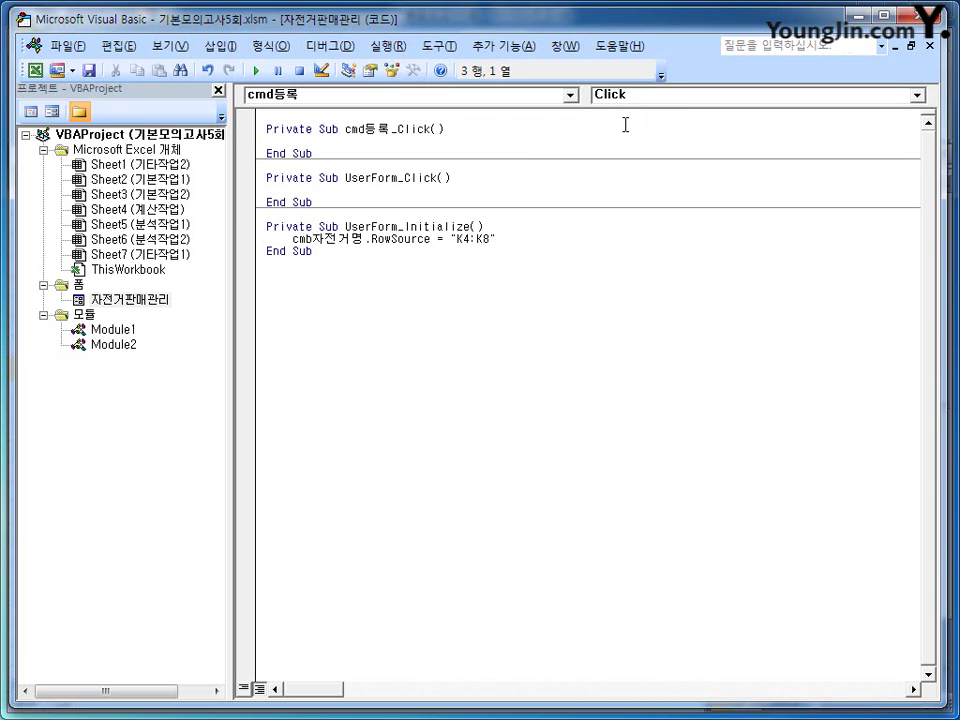
{"action": "key", "text": "Return"}
{"action": "key", "text": "Tab"}
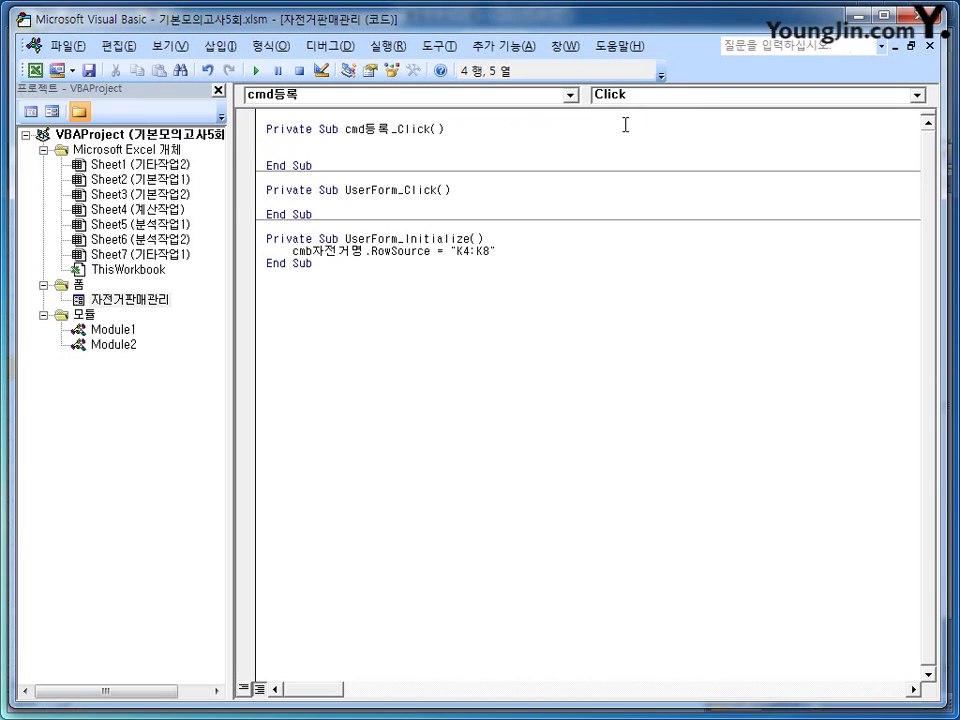
- In cmd등록_Click, write i = Range("b3").CurrentRegion.Rows.Count + 3 to calculate the input row
{"action": "type", "text": "i =range("}
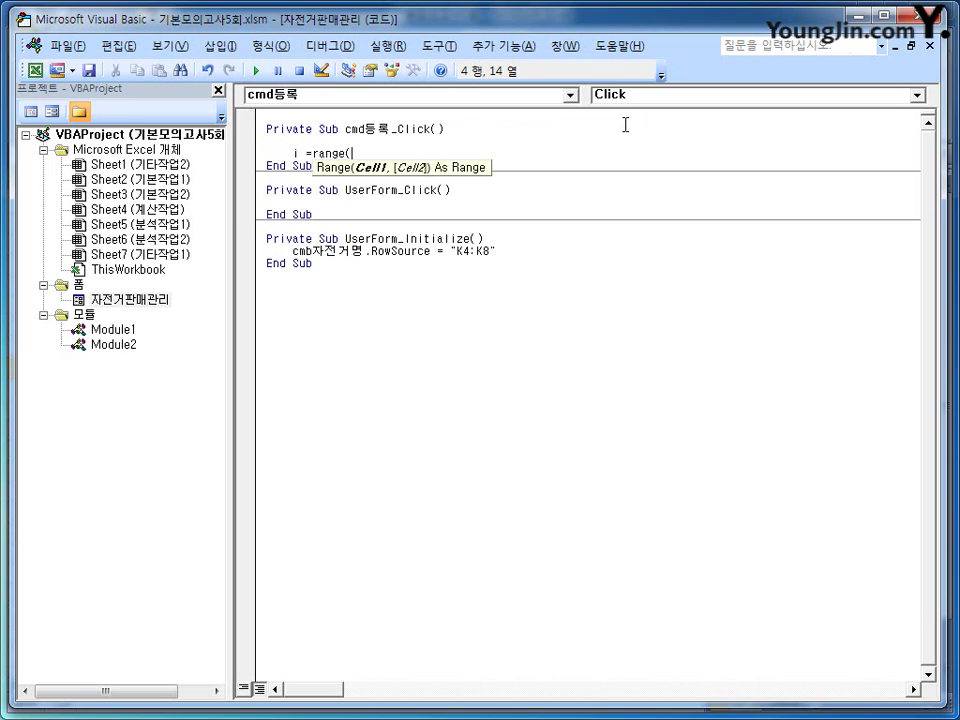
{"action": "type", "text": "\"b3\")"}
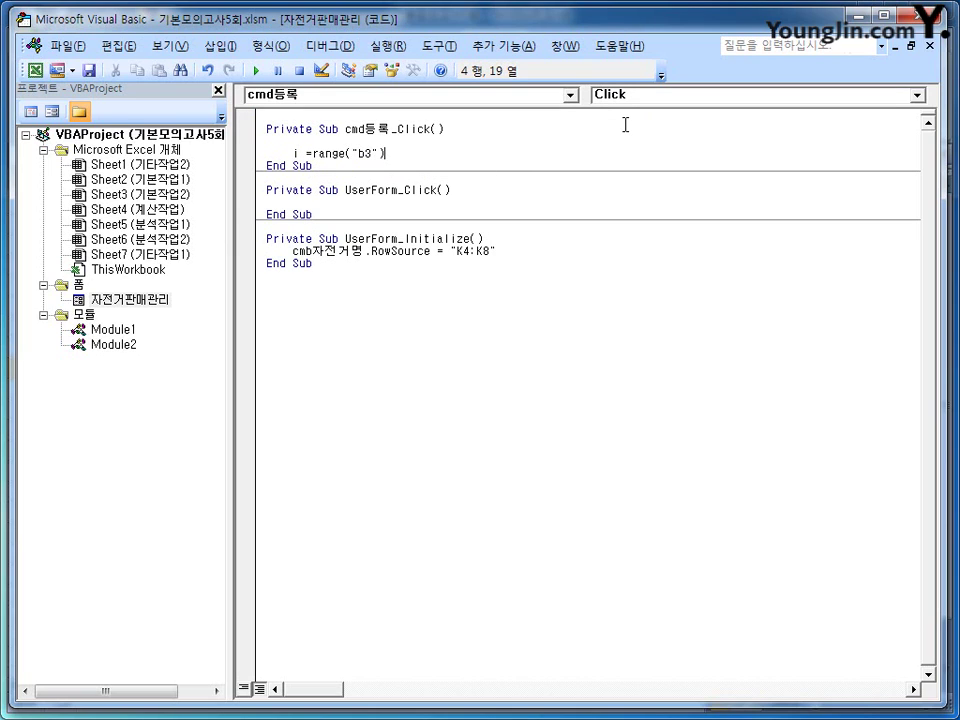
{"action": "type", "text": "."}
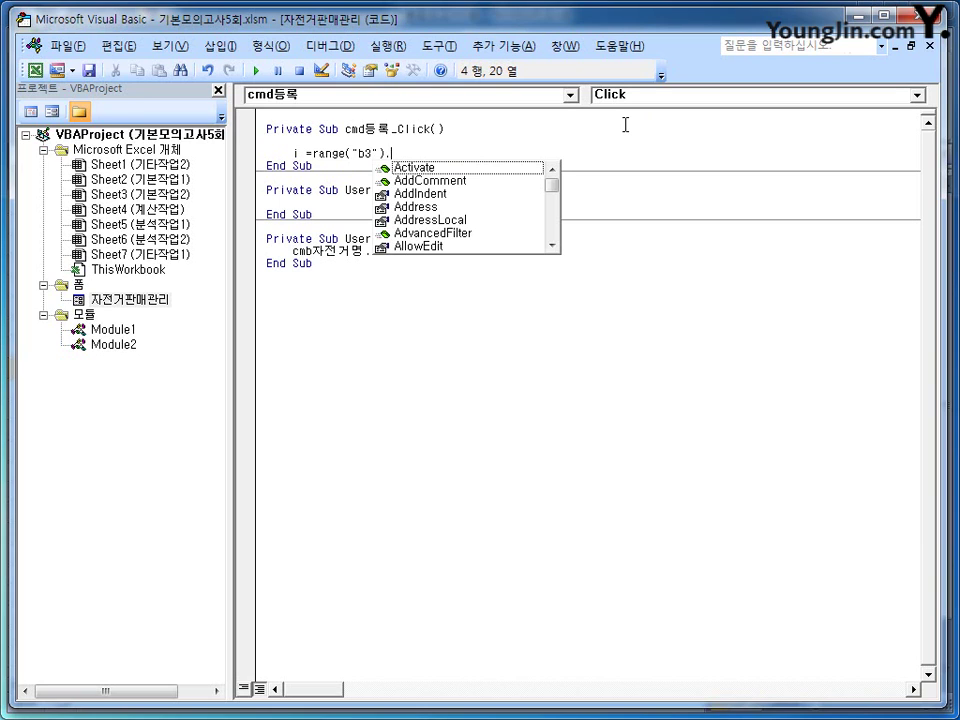
{"action": "type", "text": "cu"}
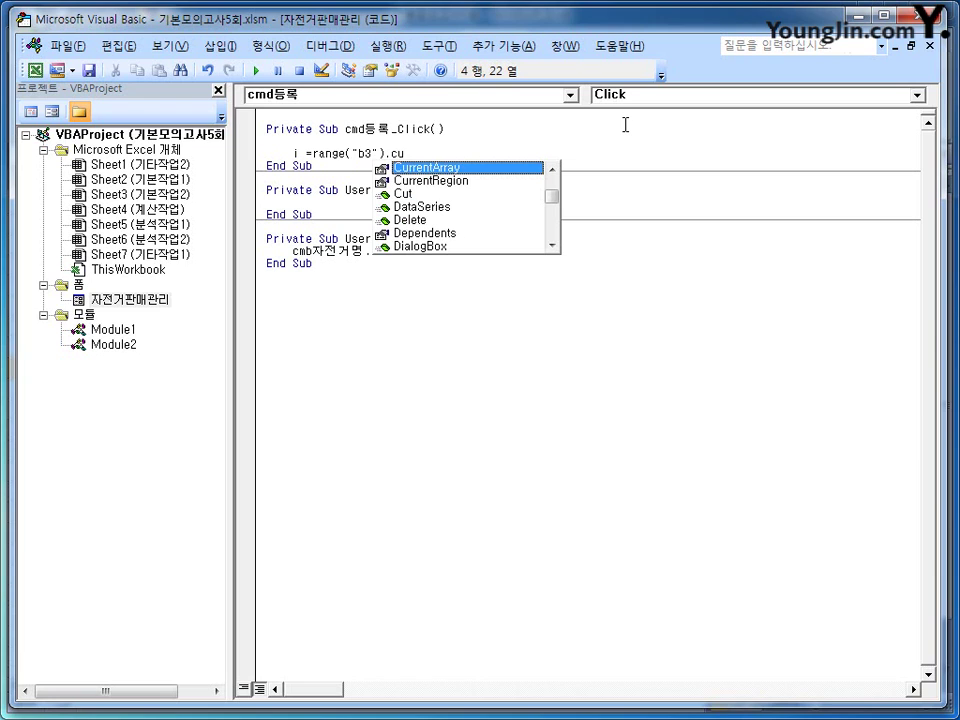
{"action": "key", "text": "Down"}
{"action": "key", "text": "Tab"}
{"action": "type", "text": ".row"}
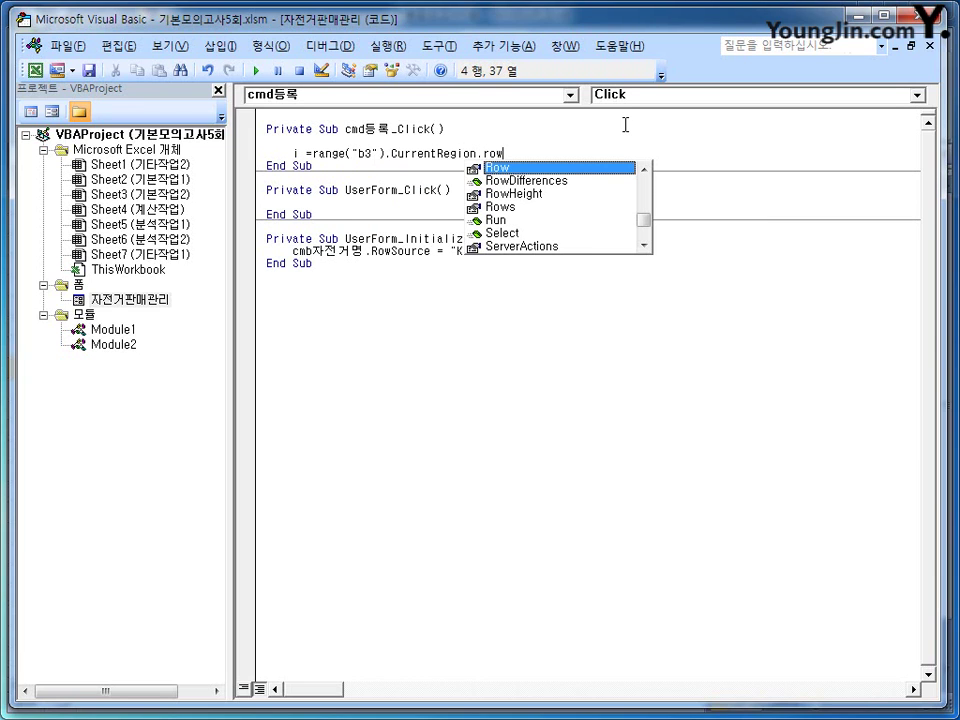
{"action": "type", "text": "s.count "}
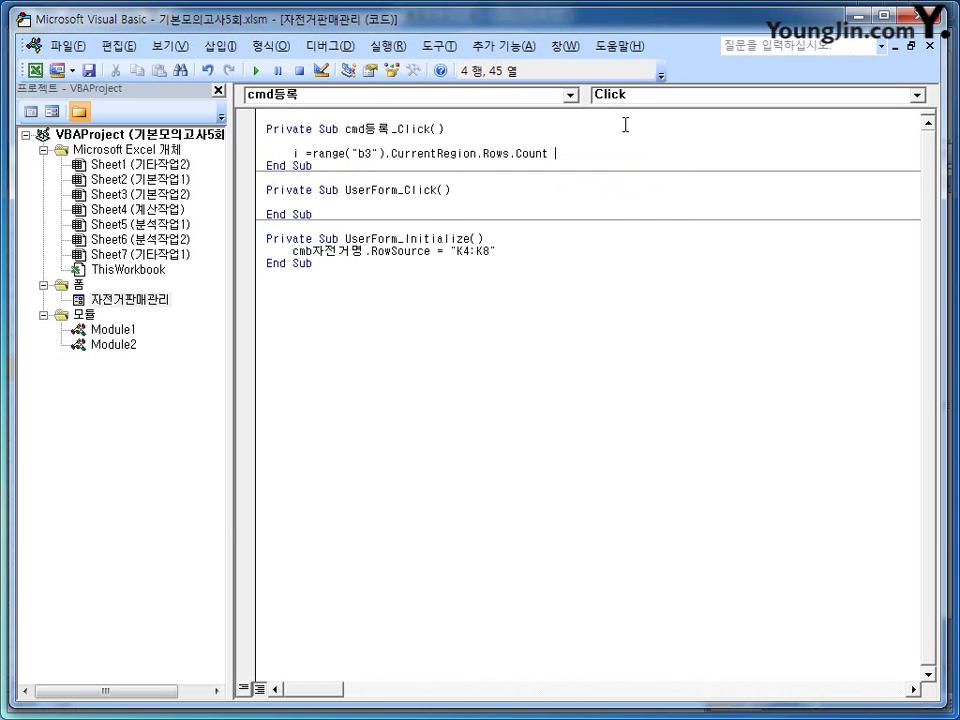
{"action": "type", "text": "+3"}
{"action": "key", "text": "Return"}
{"action": "key", "text": "Return"}
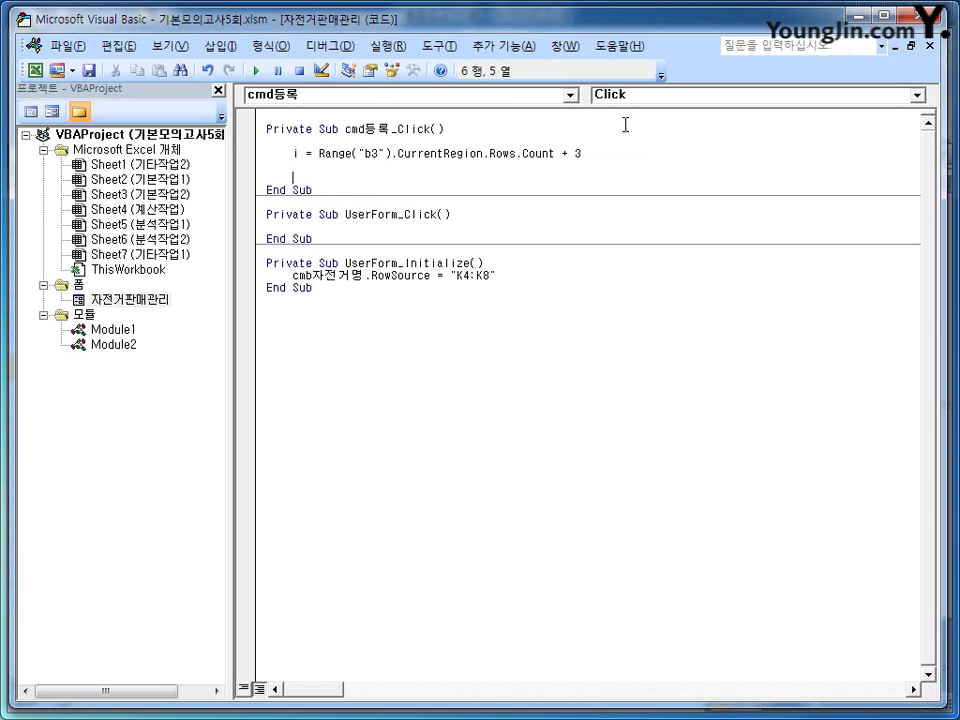
- Minimize the editor and examine the title, blank row 2, the B3:F3 headings and first entry row of the 자전거판매대장 table
{"action": "left_click", "coordinate": [857, 17]}
{"action": "left_click", "coordinate": [152, 248]}
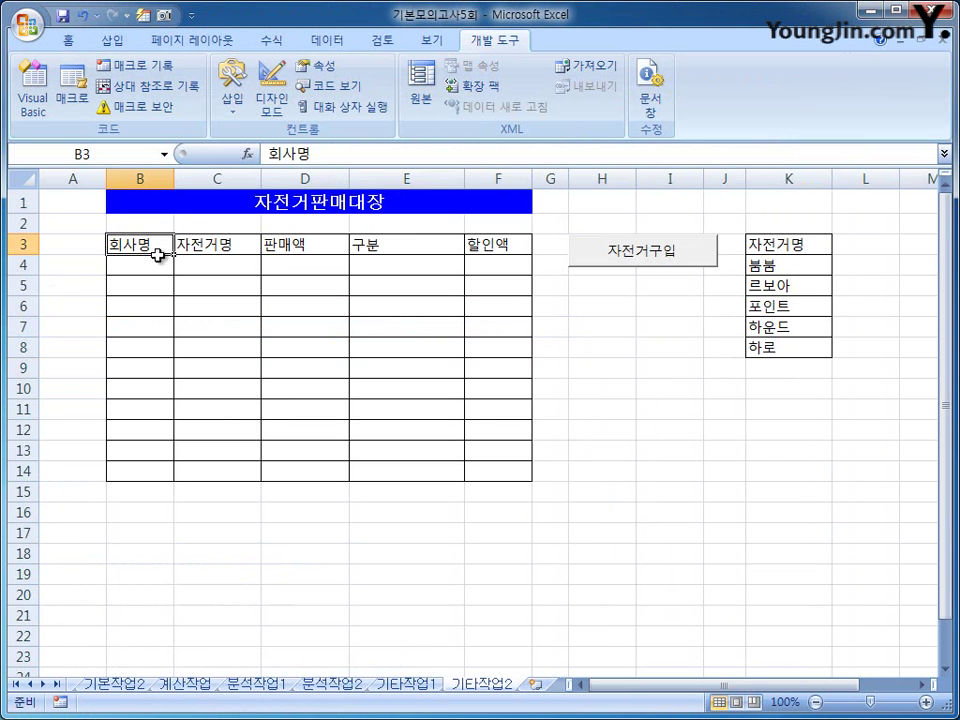
{"action": "left_click_drag", "start_coordinate": [73, 221], "coordinate": [665, 218]}
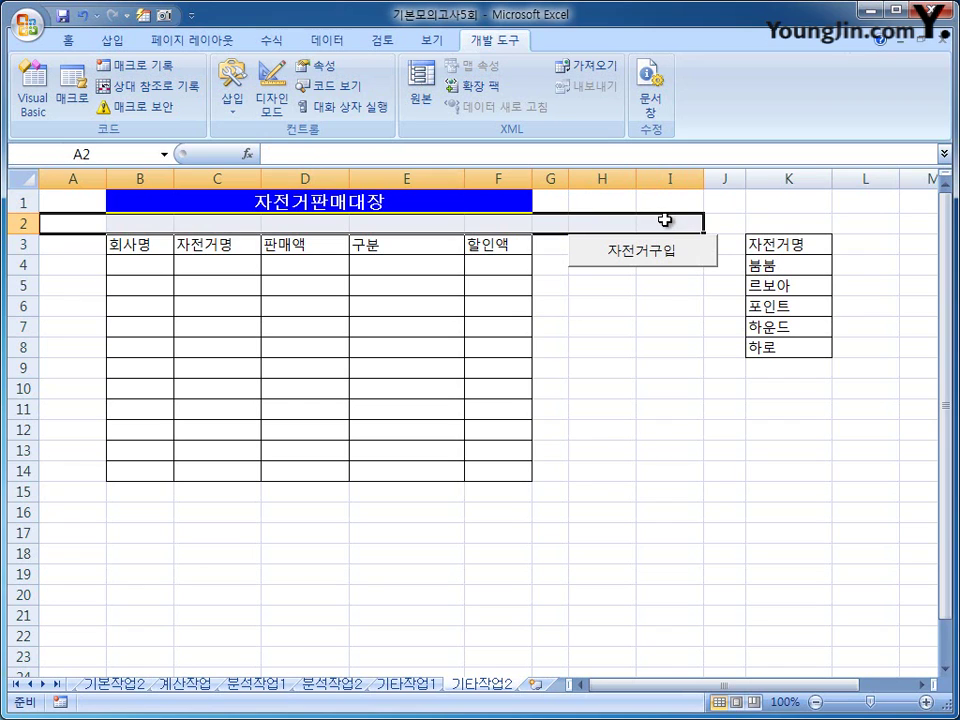
{"action": "left_click", "coordinate": [136, 251]}
{"action": "left_click", "coordinate": [131, 211]}
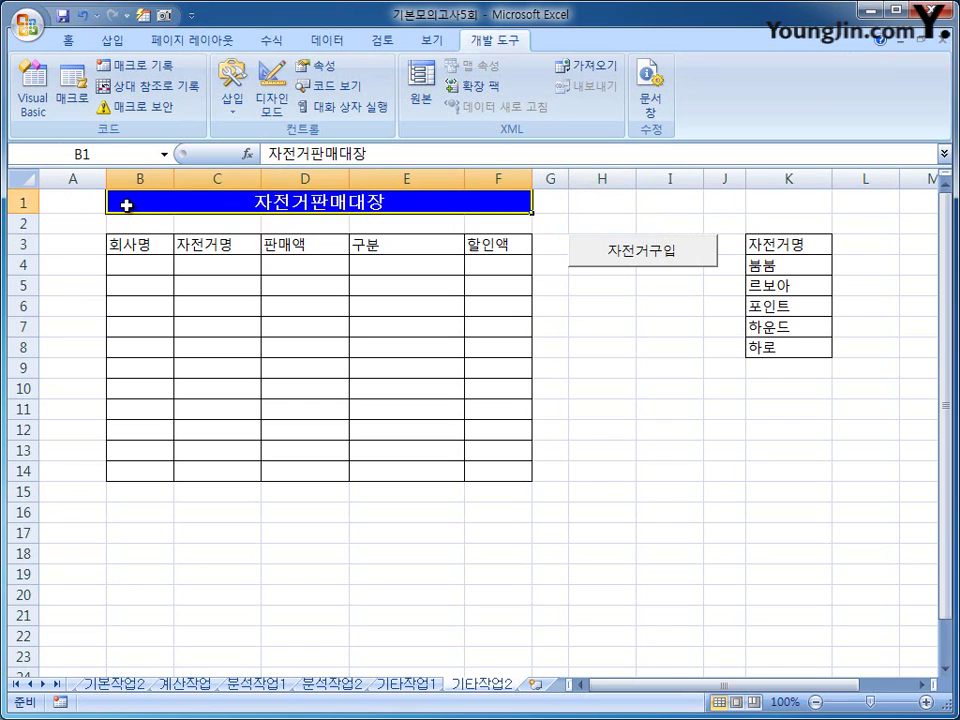
{"action": "left_click_drag", "start_coordinate": [153, 251], "coordinate": [486, 244]}
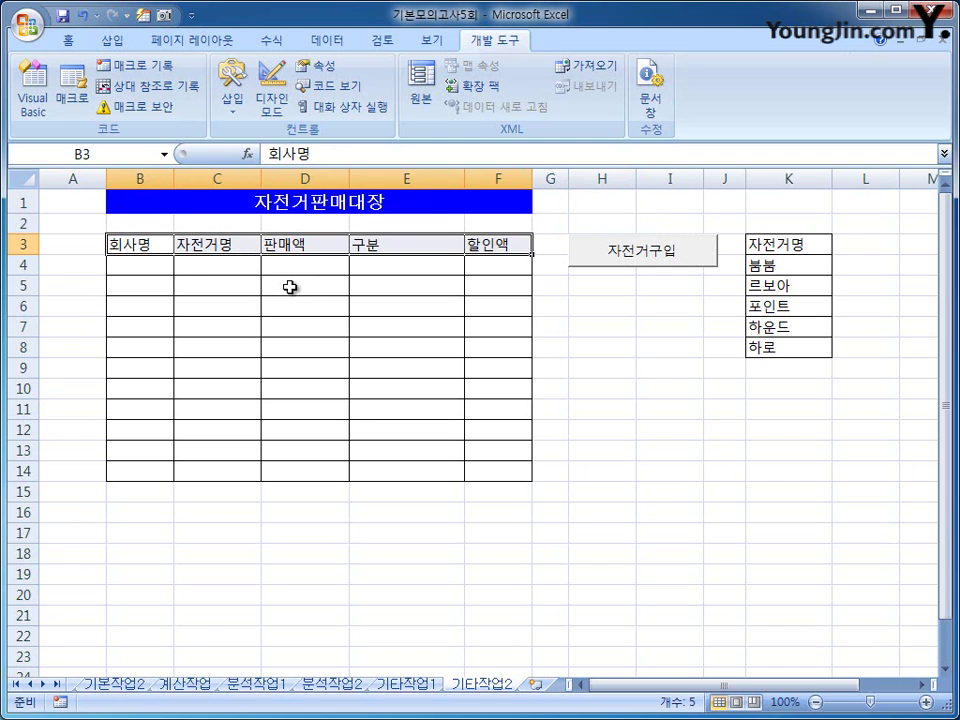
{"action": "left_click", "coordinate": [150, 270]}
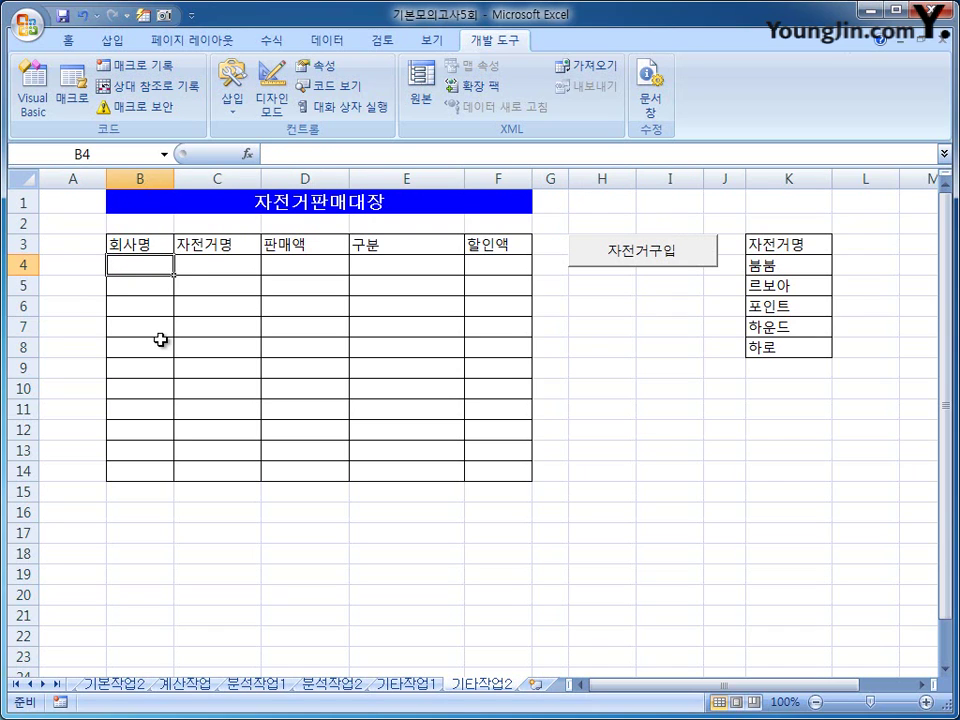
- Return to the code editor and write Cells(i, 2) = txt회사명 below the row calculation in cmd등록_Click
{"action": "left_click", "coordinate": [33, 88]}
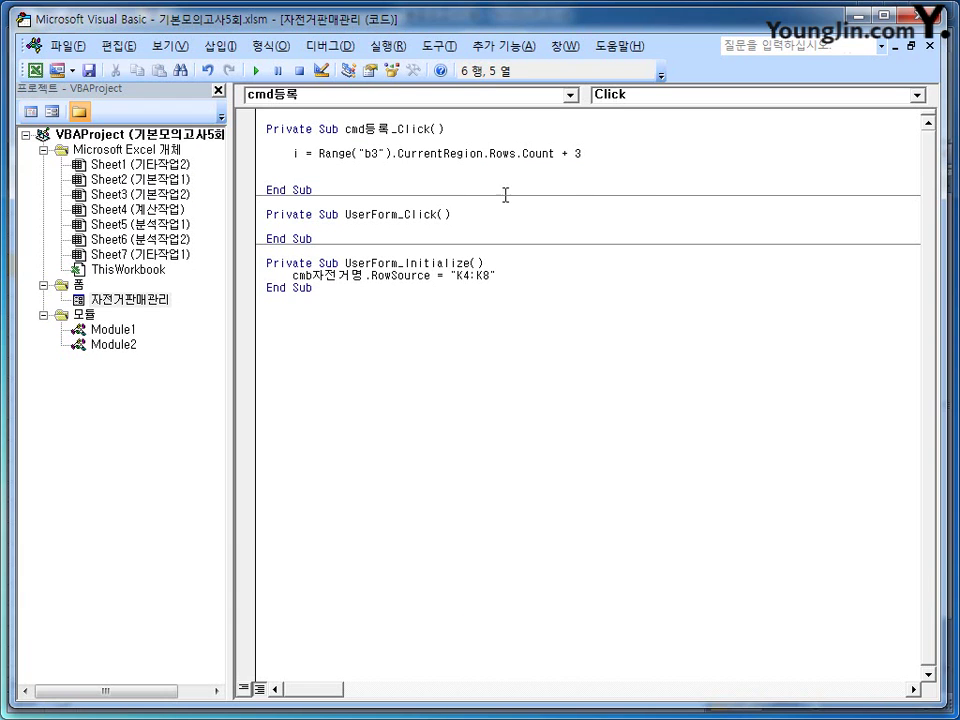
{"action": "type", "text": "cells(i"}
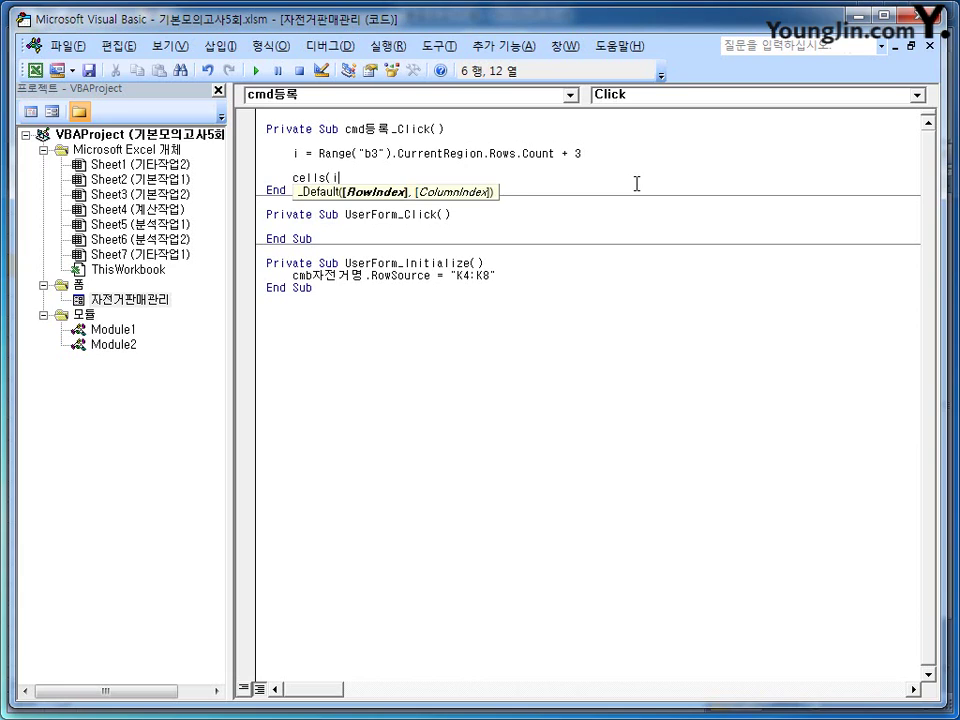
{"action": "type", "text": ",2) ="}
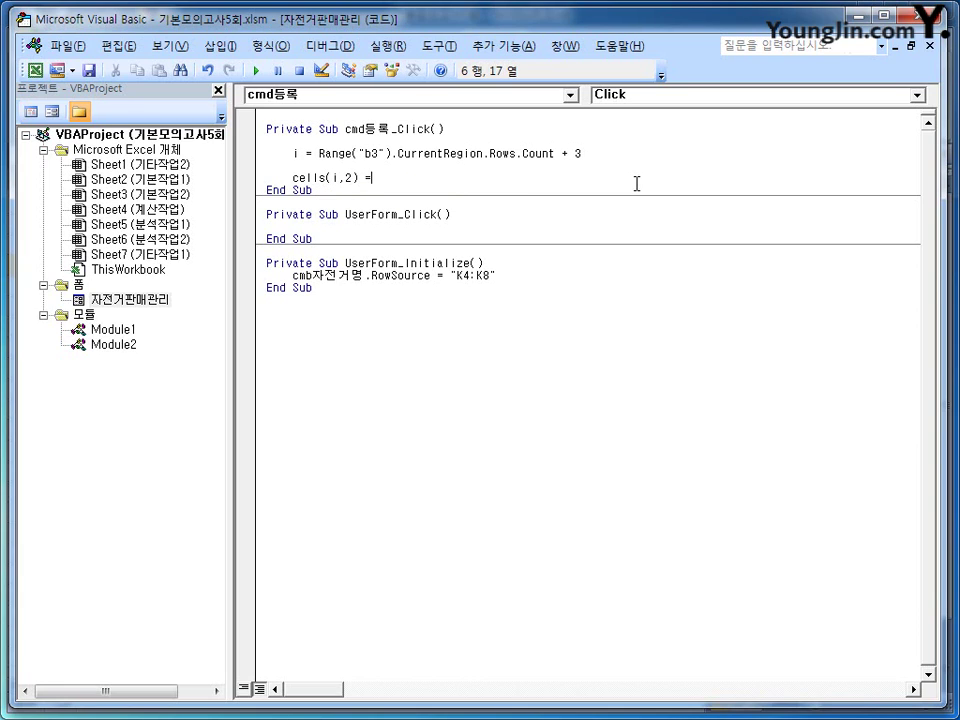
{"action": "type", "text": " txt회사명"}
{"action": "key", "text": "Return"}
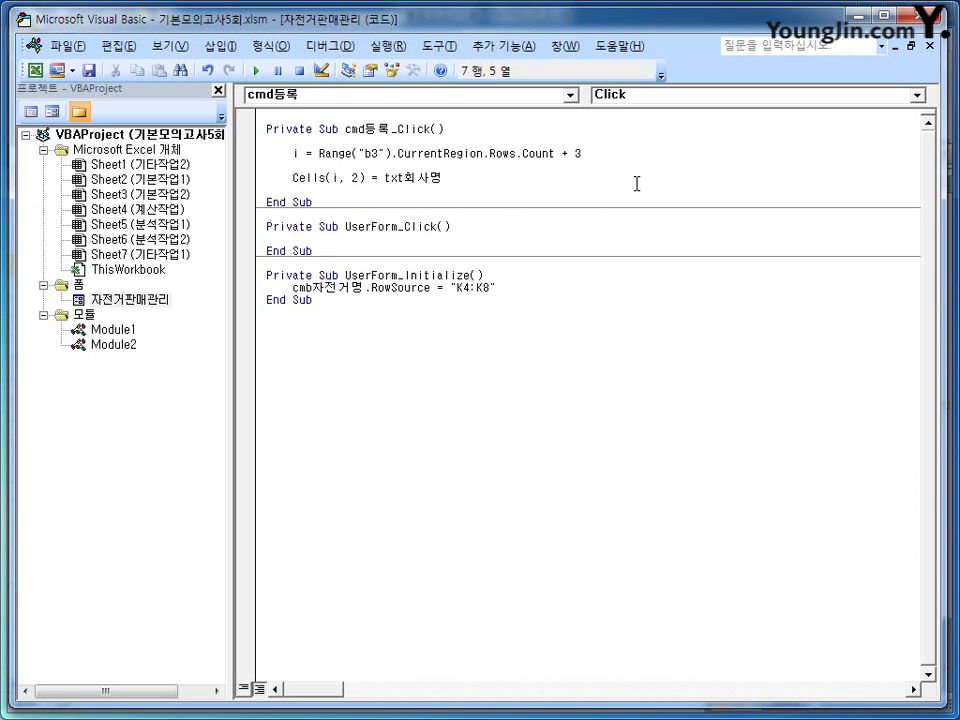
- Add the line Cells(i, 3) = cmb자전거명 to store the chosen bicycle name in the third column
{"action": "type", "text": "cells(i,3) = cmb자거"}
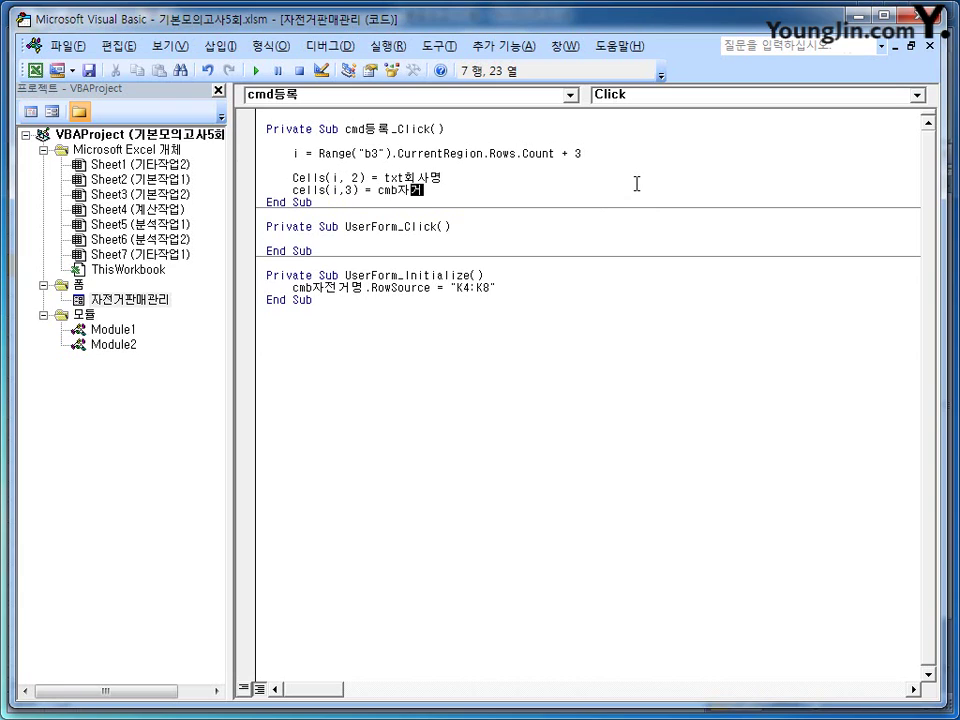
{"action": "key", "text": "BackSpace"}
{"action": "key", "text": "BackSpace"}
{"action": "key", "text": "BackSpace"}
{"action": "type", "text": "저전거명"}
{"action": "key", "text": "Return"}
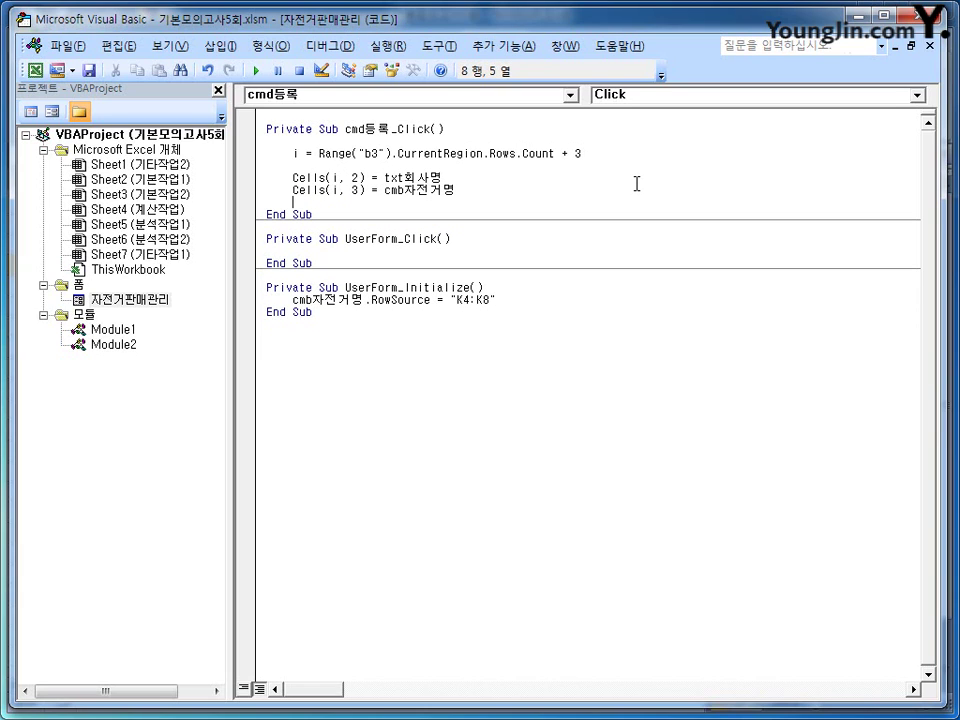
- Add the line Cells(i, 4) = txt판매액.Value and leave a blank line below it
{"action": "type", "text": "cells(i"}
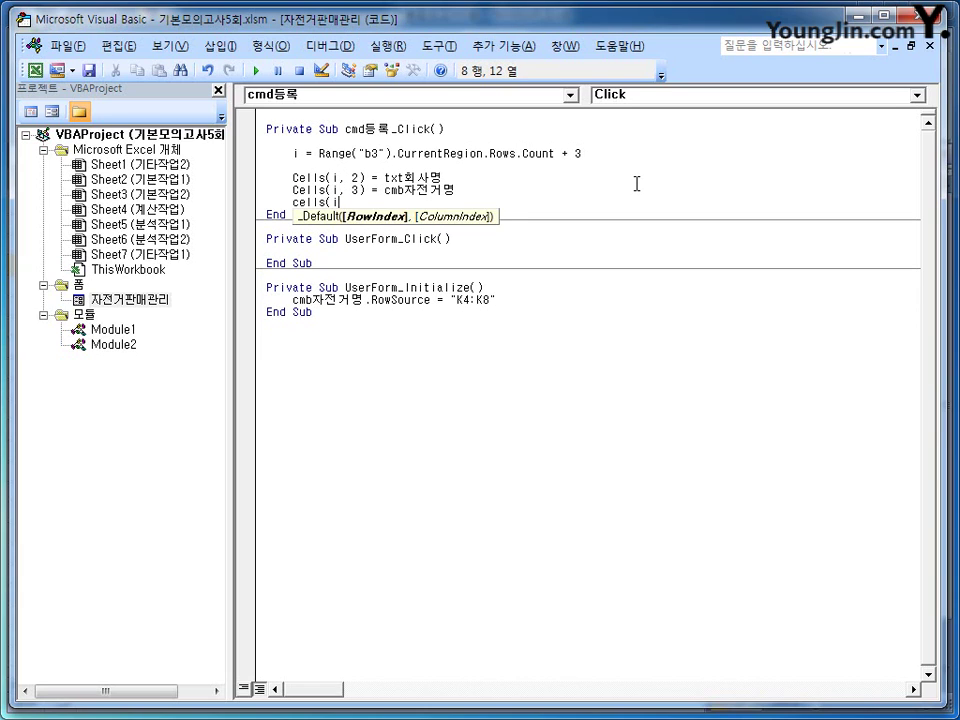
{"action": "type", "text": ",40"}
{"action": "key", "text": "BackSpace"}
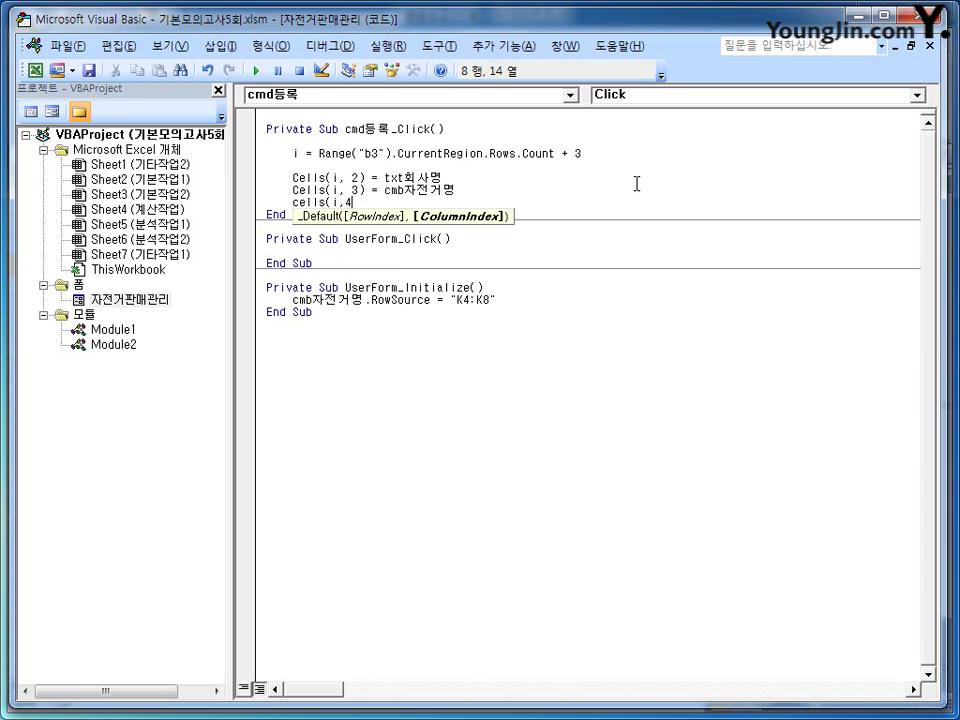
{"action": "type", "text": ") = "}
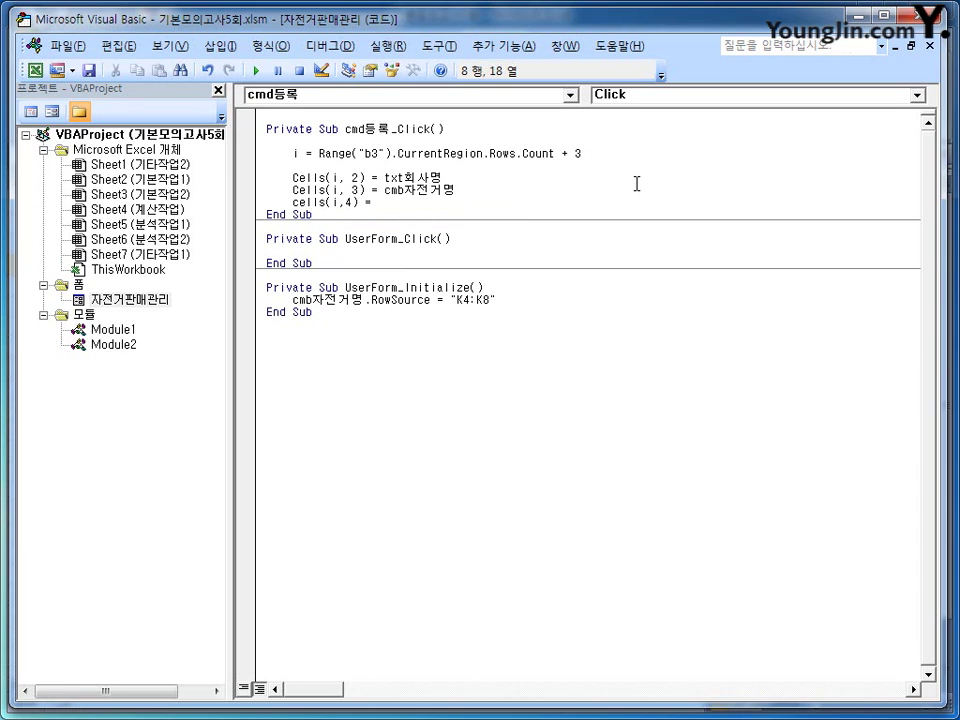
{"action": "type", "text": "txt판매액.Value"}
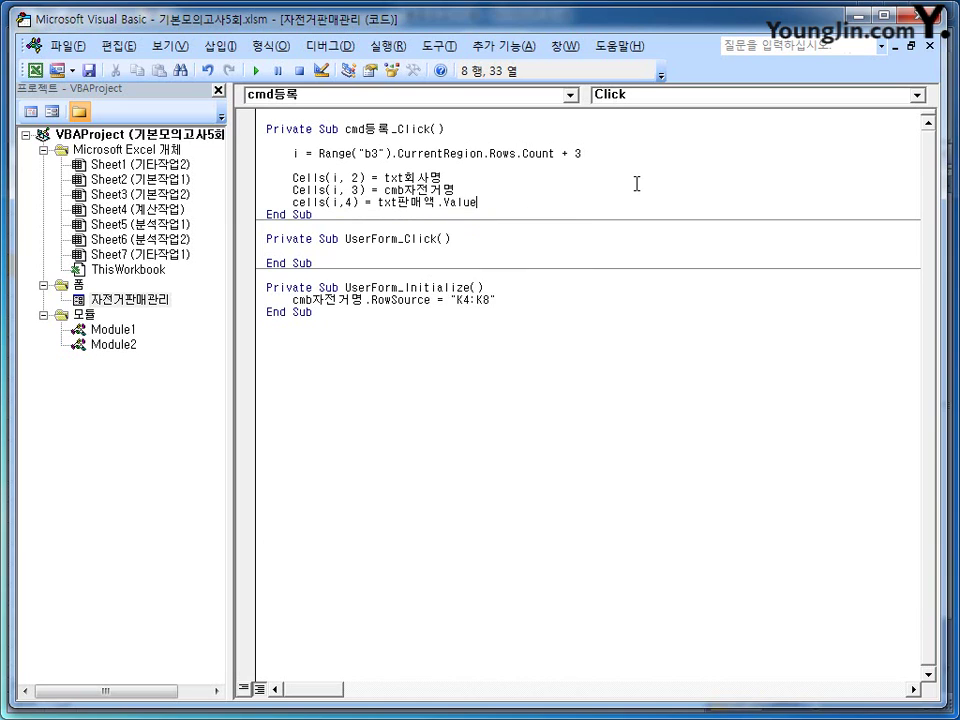
{"action": "key", "text": "Return"}
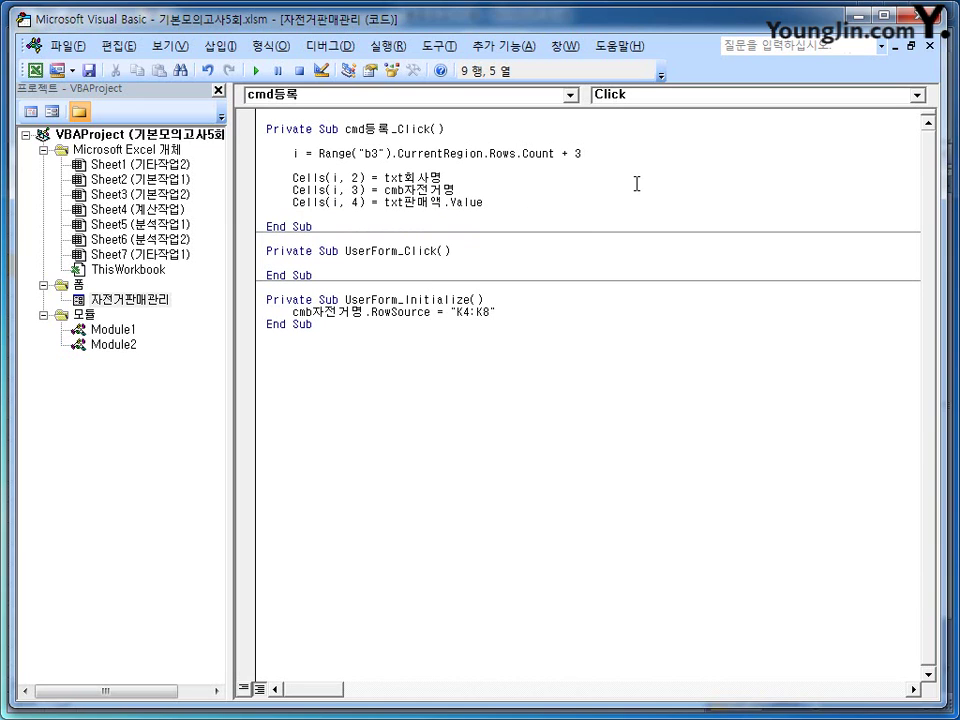
{"action": "key", "text": "Return"}
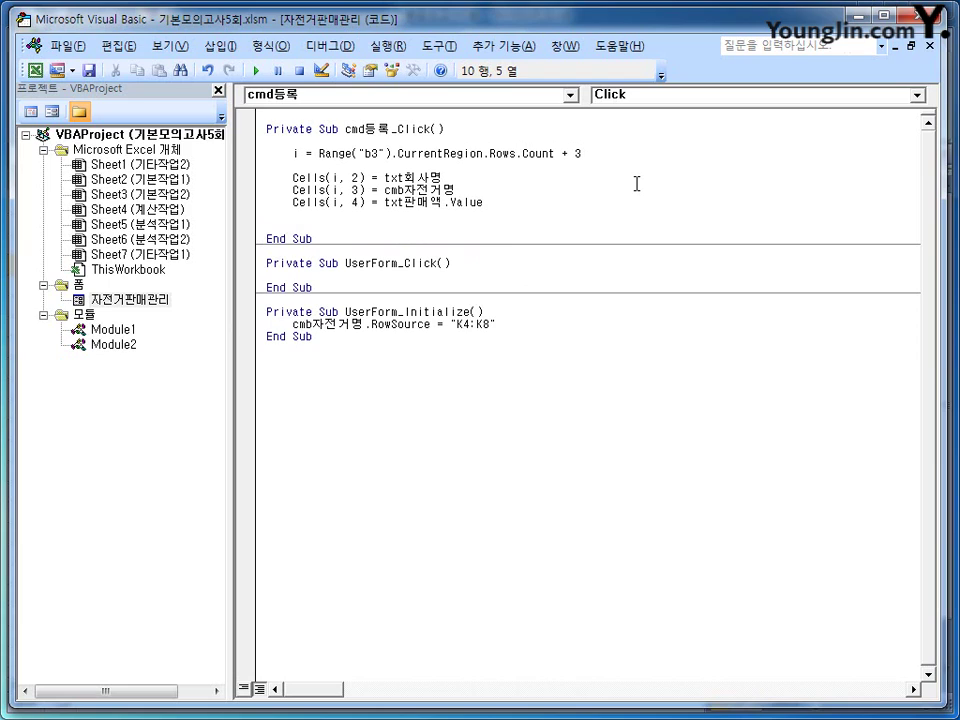
- Begin a condition on the 일반 option button with the line If OP일반 = True Then
{"action": "type", "text": "if "}
{"action": "type", "text": "0"}
{"action": "type", "text": "P일반"}
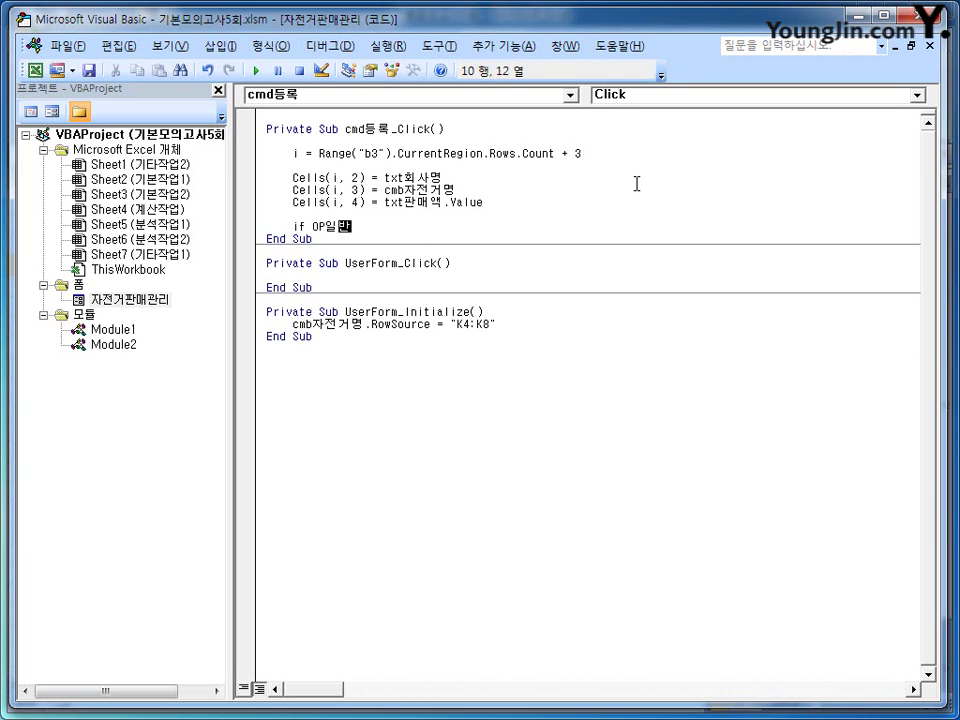
{"action": "type", "text": " = "}
{"action": "type", "text": "tru"}
{"action": "key", "text": "BackSpace"}
{"action": "type", "text": "ue then"}
{"action": "key", "text": "Return"}
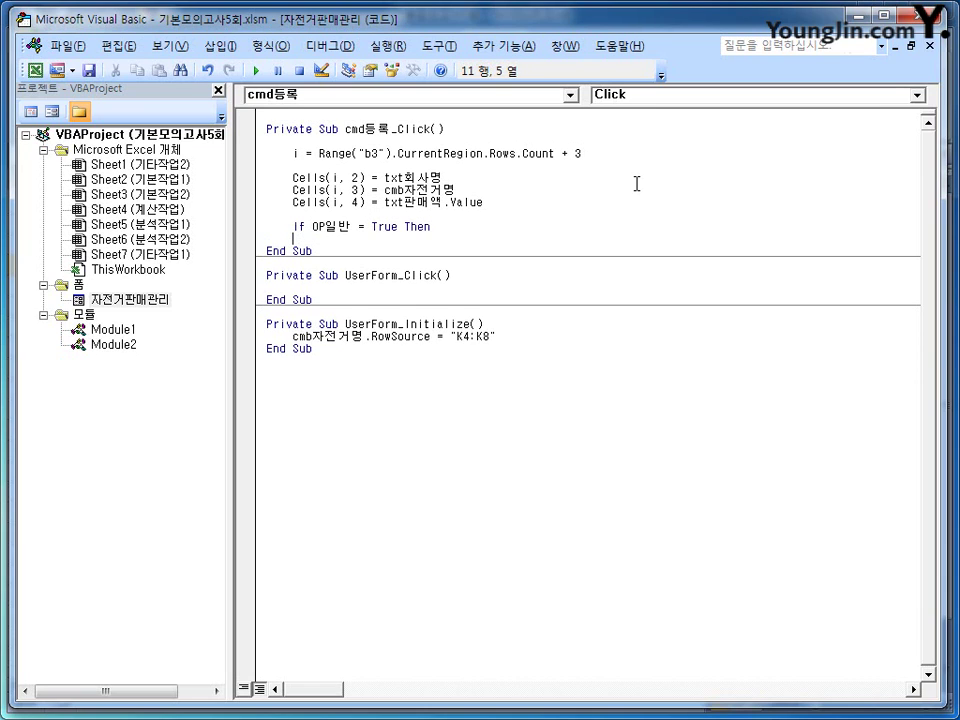
- Inside the If block, write the indented line Cells(i, 5) = "일반"
{"action": "key", "text": "Tab"}
{"action": "type", "text": "cells("}
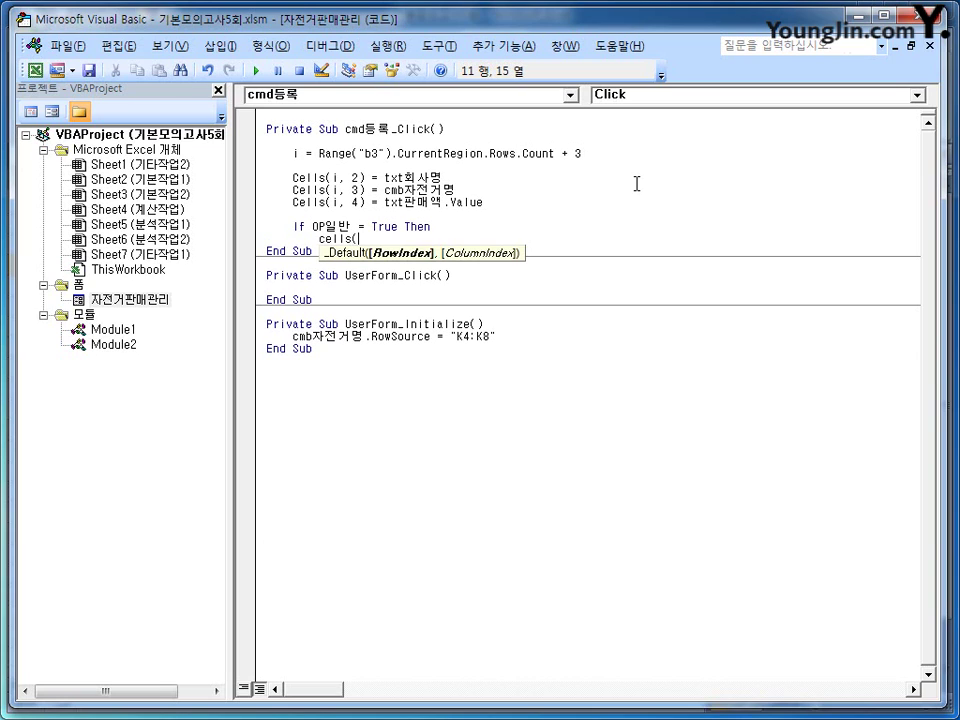
{"action": "type", "text": "i,5) ="}
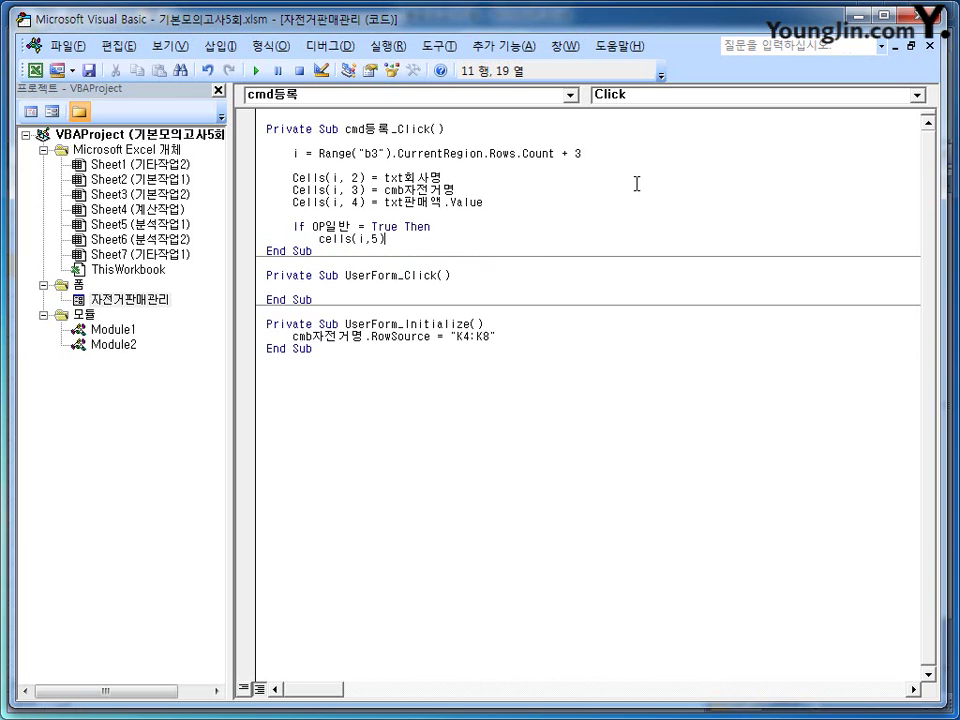
{"action": "type", "text": "\"ㅇ"}
{"action": "type", "text": "반\""}
{"action": "key", "text": "Return"}
- Add the 일반 discount calculation Cells(i, 6) = txt판매액 * 0.03 to the If block
{"action": "type", "text": "ㅊ"}
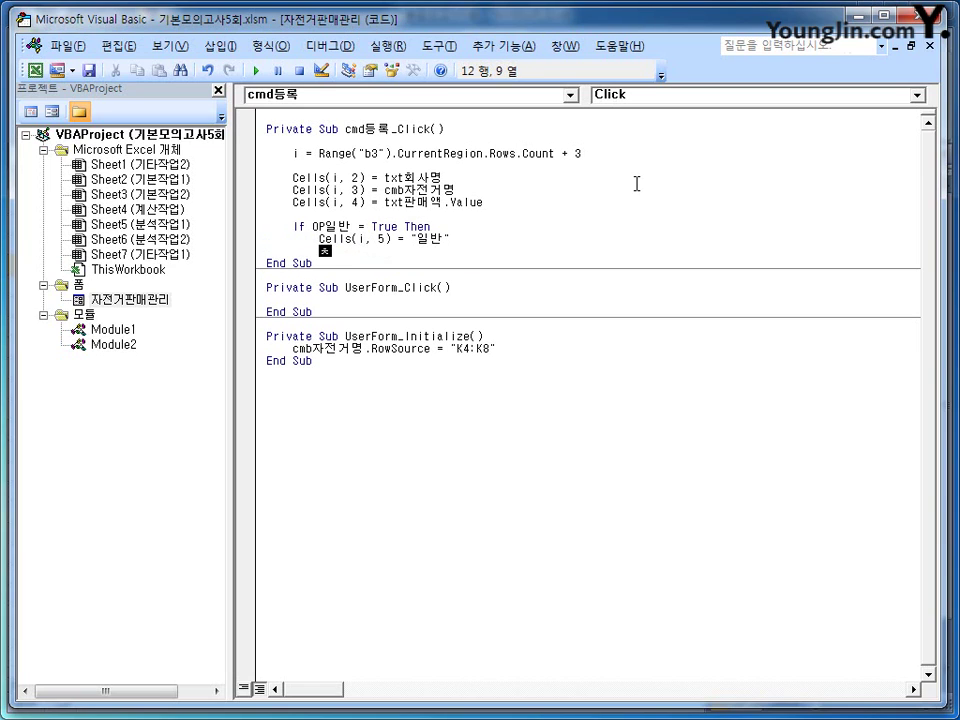
{"action": "key", "text": "BackSpace"}
{"action": "type", "text": "cells("}
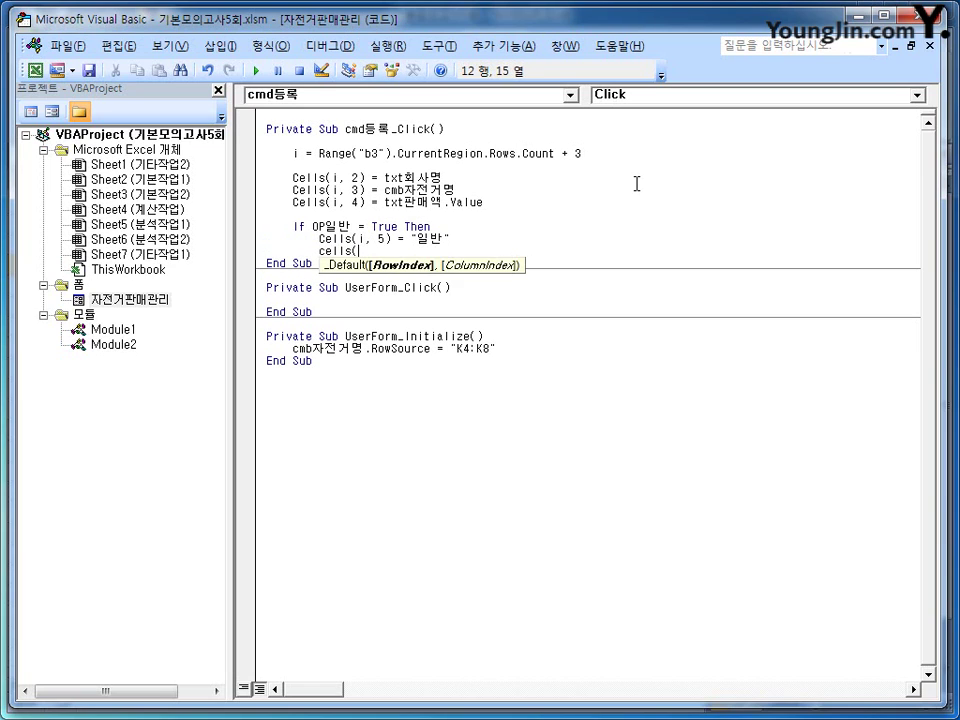
{"action": "type", "text": "i,6) ="}
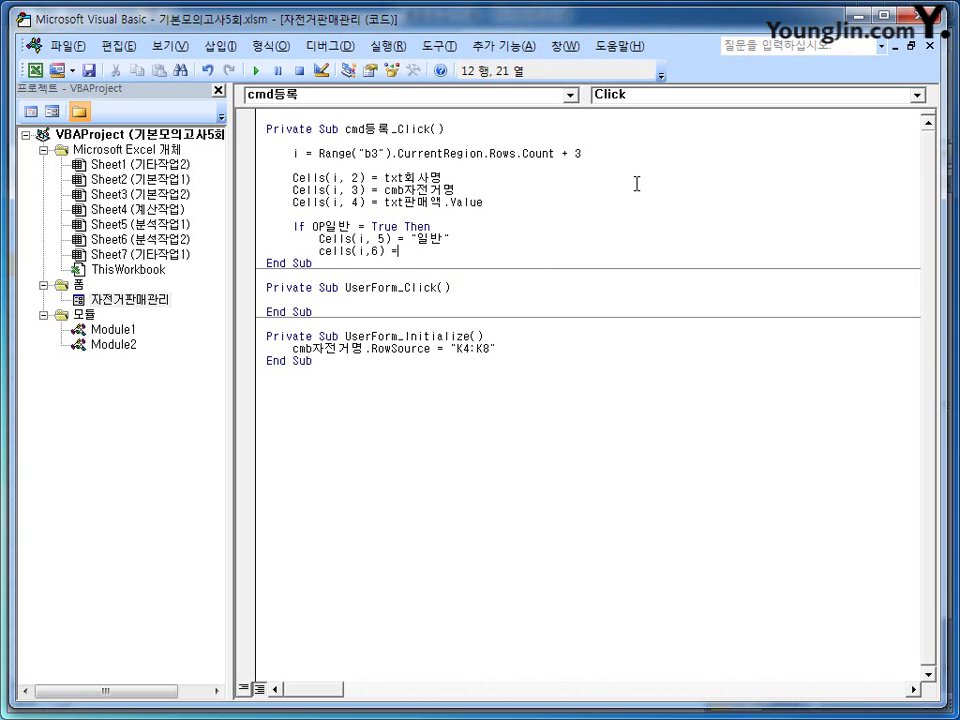
{"action": "type", "text": " txt"}
{"action": "type", "text": "ㅍ"}
{"action": "type", "text": "매액"}
{"action": "type", "text": " * 0.03"}
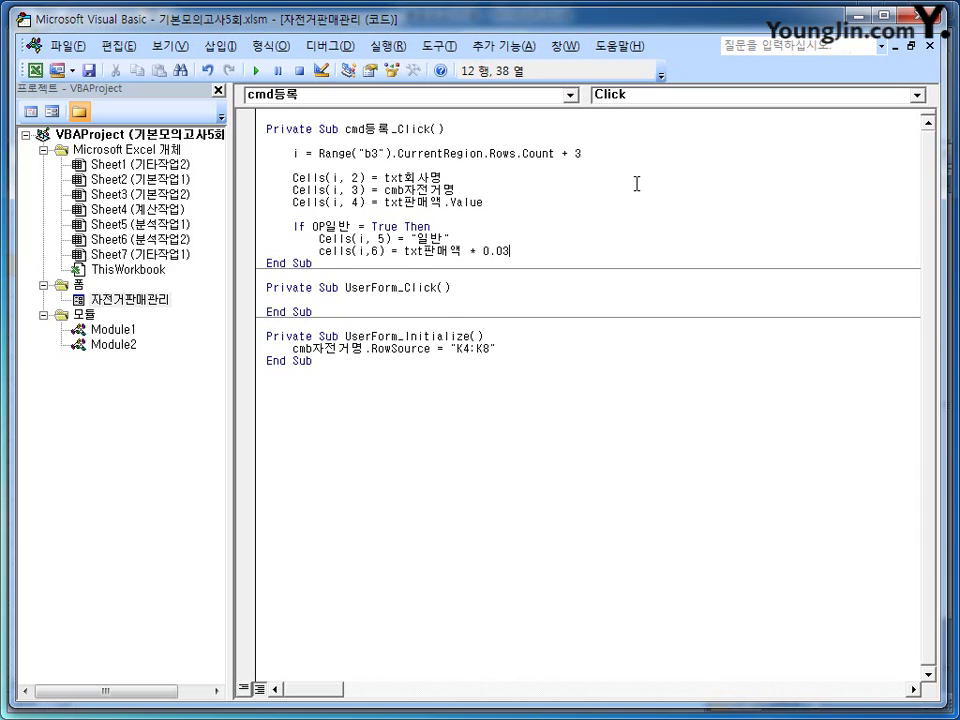
{"action": "key", "text": "Return"}
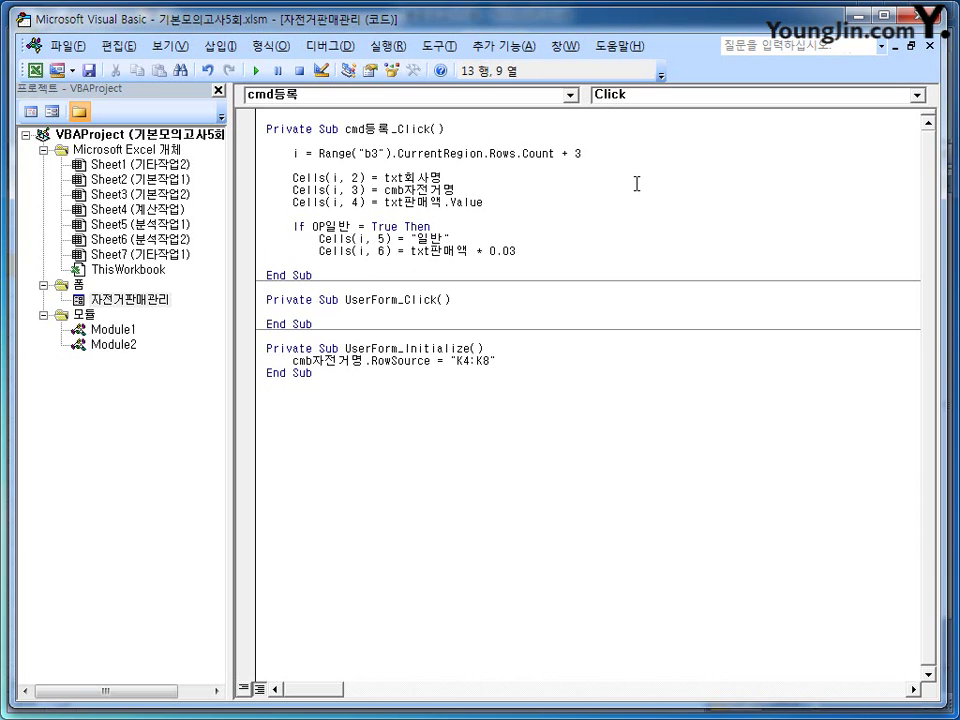
- Add an Else branch at the If level, containing the line Cells(i, 5) = "공동구매"
{"action": "key", "text": "BackSpace"}
{"action": "type", "text": "else"}
{"action": "key", "text": "Return"}
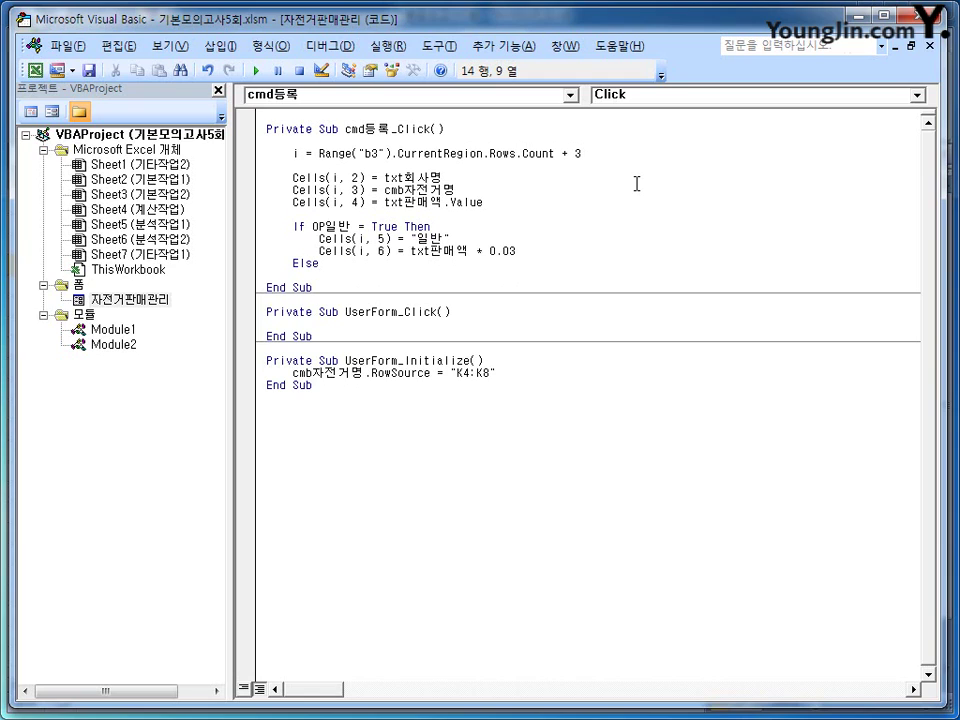
{"action": "type", "text": "cells("}
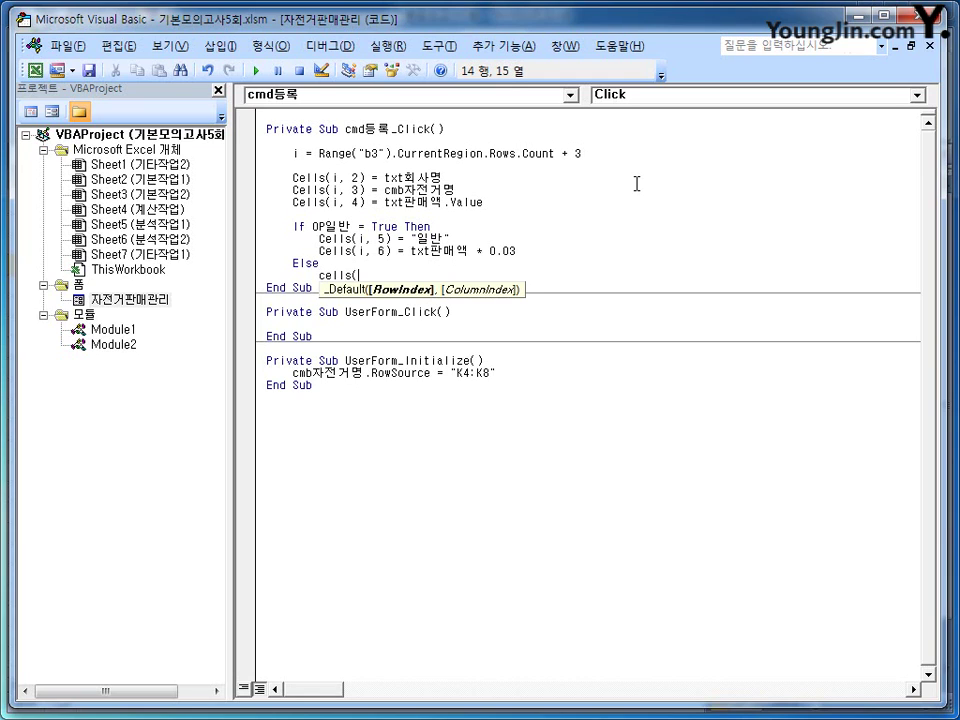
{"action": "type", "text": "i,5) ="}
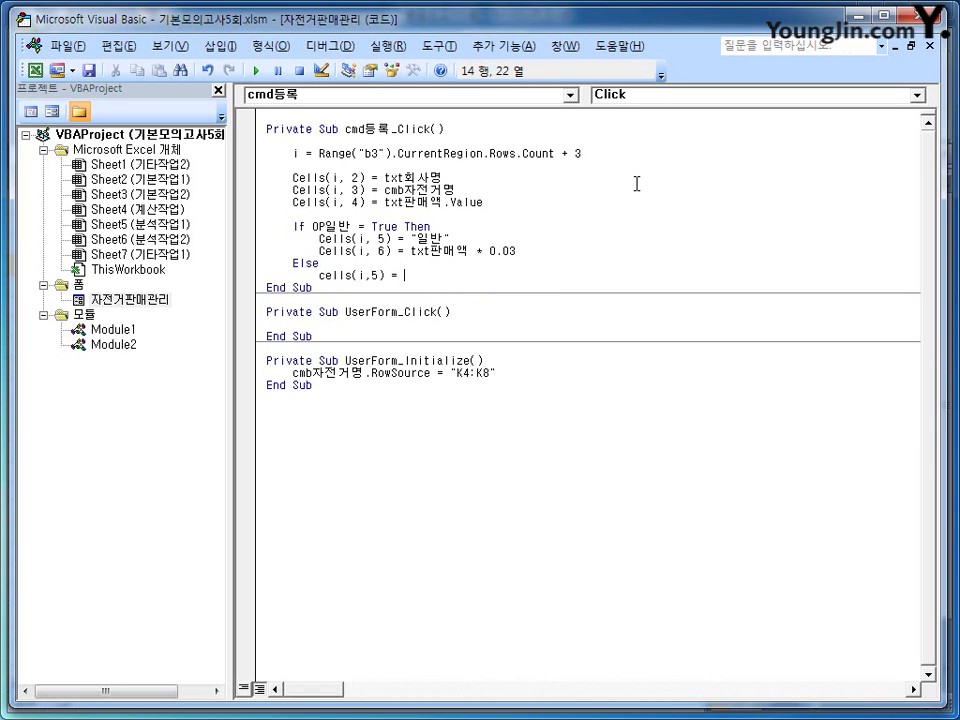
{"action": "type", "text": " \"공동구매\""}
{"action": "key", "text": "Return"}
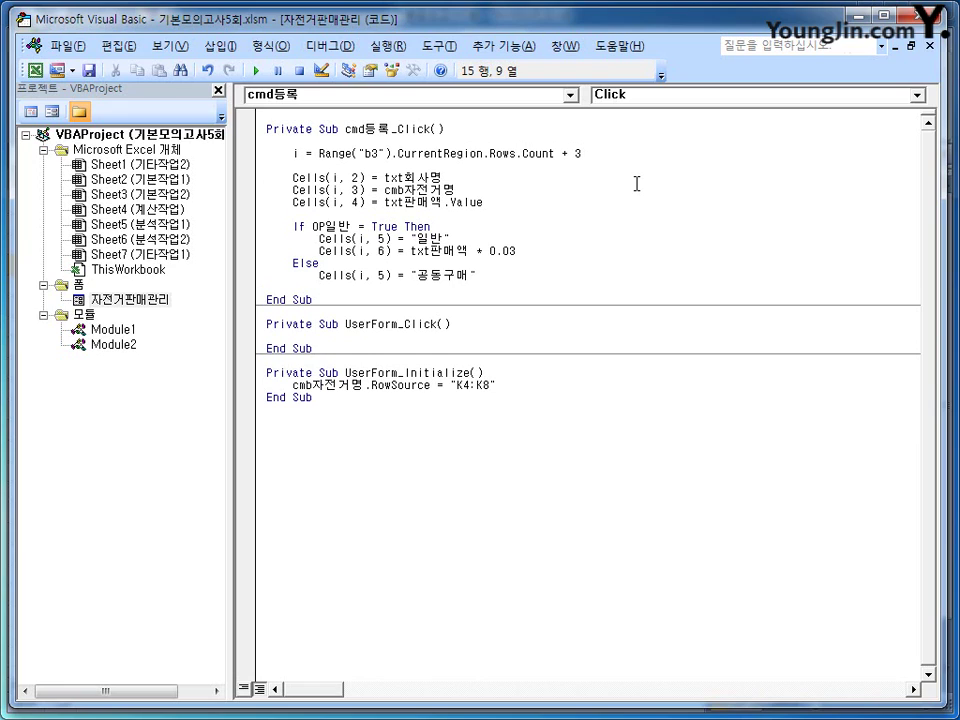
- Add the 공동구매 discount calculation Cells(i, 6) = txt판매액 * 0.1 to the Else branch
{"action": "type", "text": "cells9"}
{"action": "key", "text": "BackSpace"}
{"action": "type", "text": "(i, "}
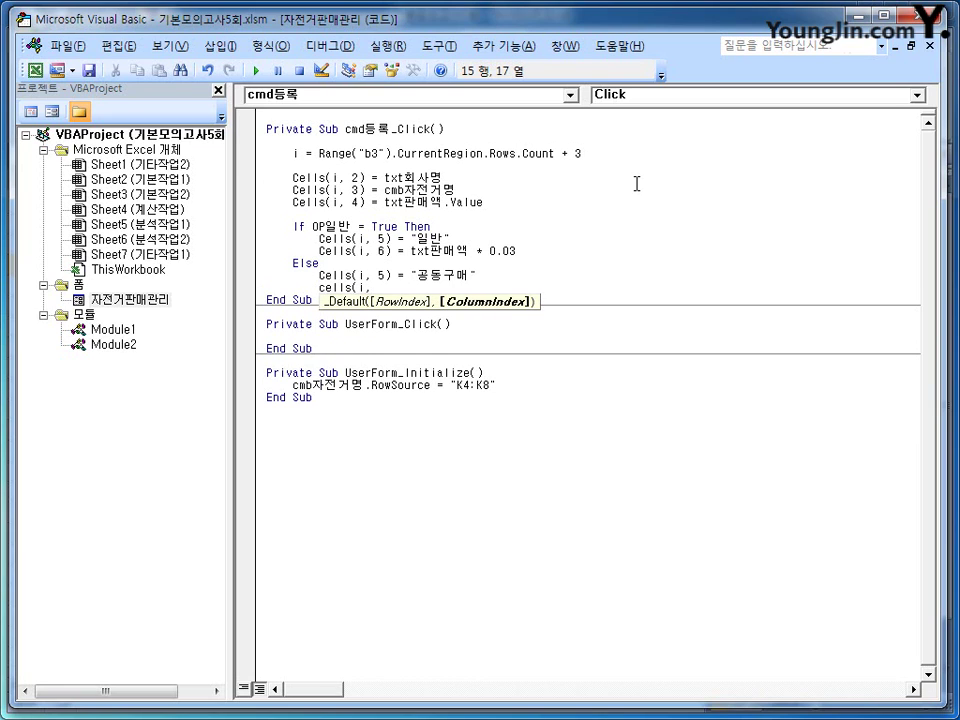
{"action": "type", "text": "6) ="}
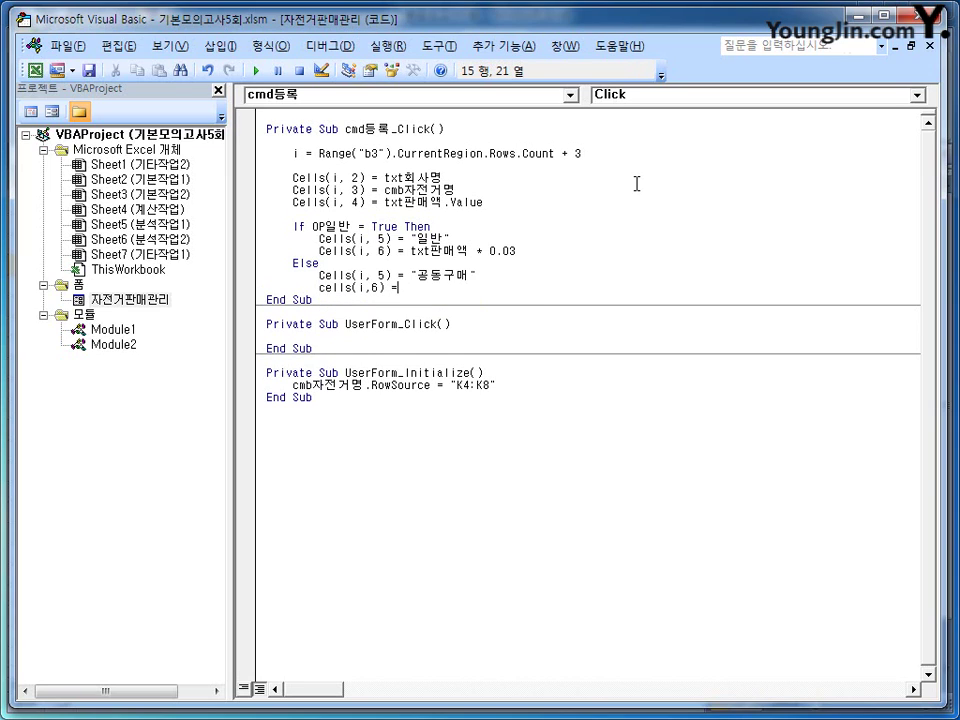
{"action": "type", "text": " txt판매액 * 0.1"}
{"action": "key", "text": "Return"}
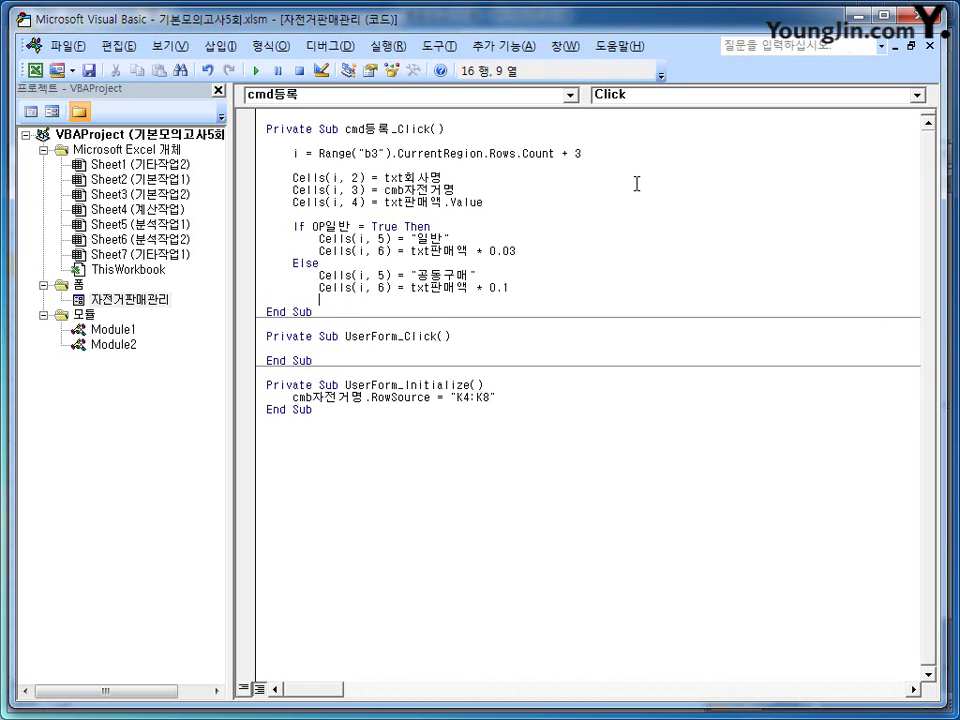
- Close the condition with End If, aligned with its If line
{"action": "type", "text": "뷔"}
{"action": "key", "text": "BackSpace"}
{"action": "key", "text": "BackSpace"}
{"action": "type", "text": "end if"}
{"action": "key", "text": "Return"}
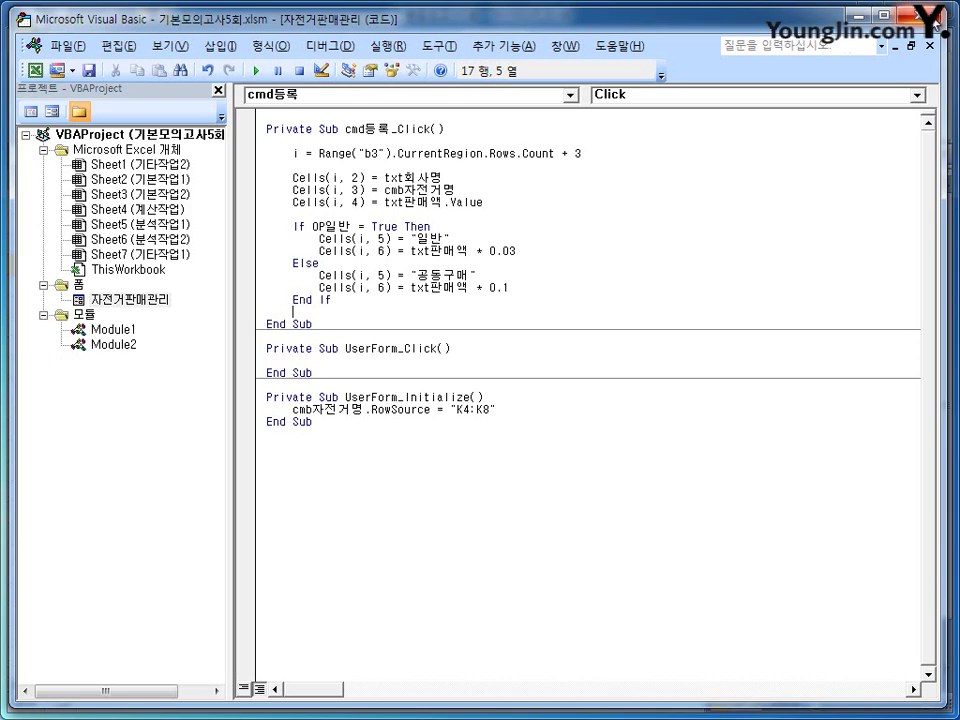
- Open the 자전거구입 form from the worksheet and fill in 회사명 삼천리, 자전거명 붐붐, 판매액 100000 and 구분 공동구매
{"action": "key", "text": "alt+F11"}
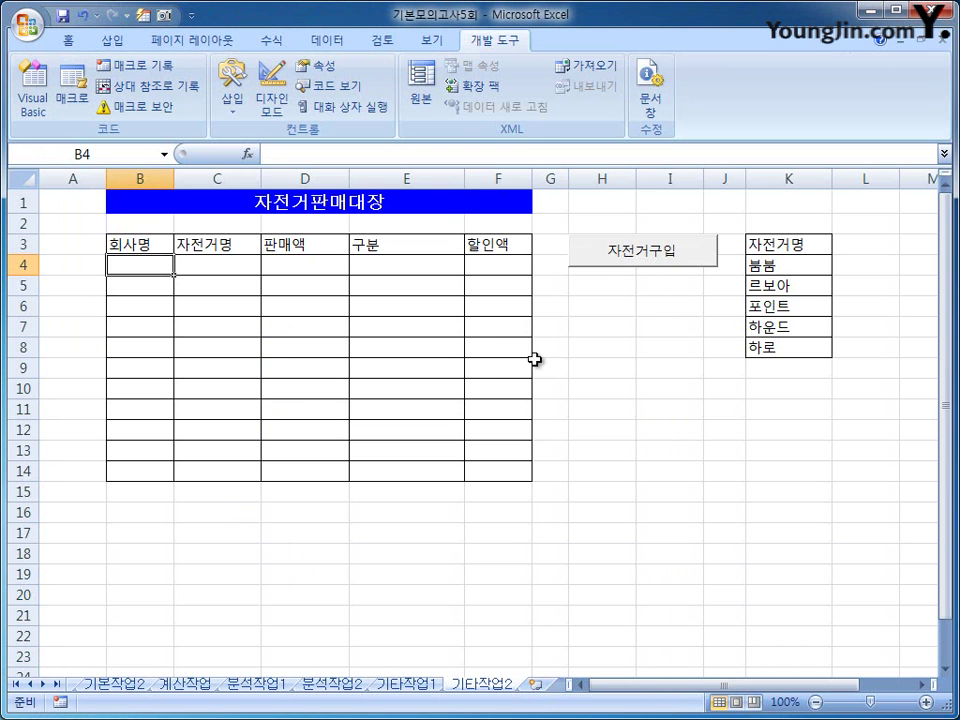
{"action": "left_click", "coordinate": [613, 264]}
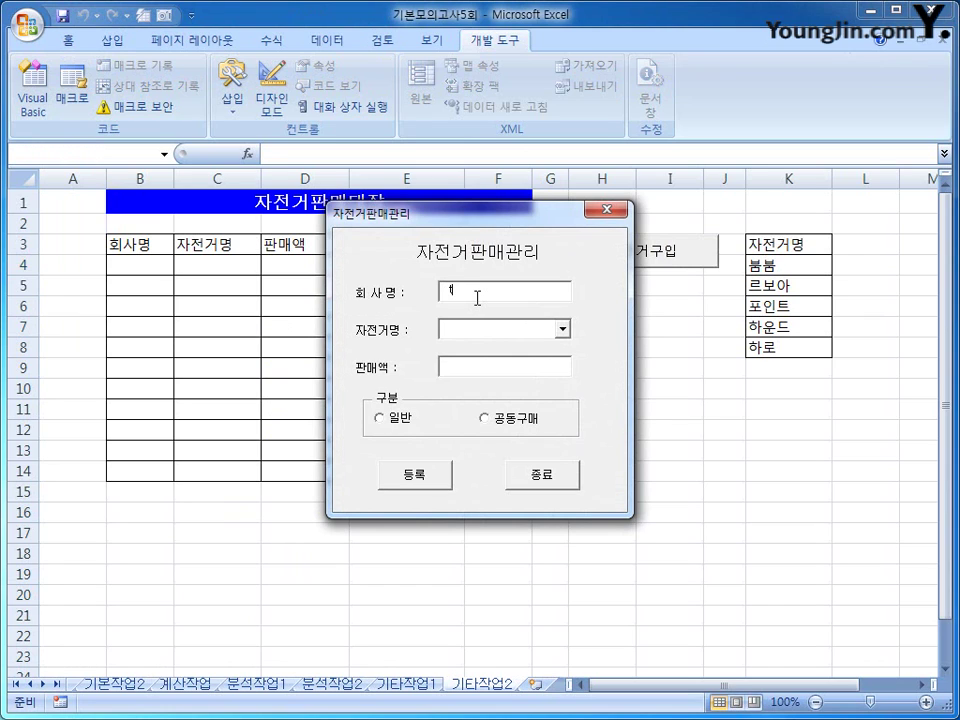
{"action": "type", "text": "삼천리"}
{"action": "left_click", "coordinate": [562, 328]}
{"action": "left_click", "coordinate": [545, 346]}
{"action": "left_click", "coordinate": [520, 365]}
{"action": "type", "text": "100000"}
{"action": "left_click", "coordinate": [496, 418]}
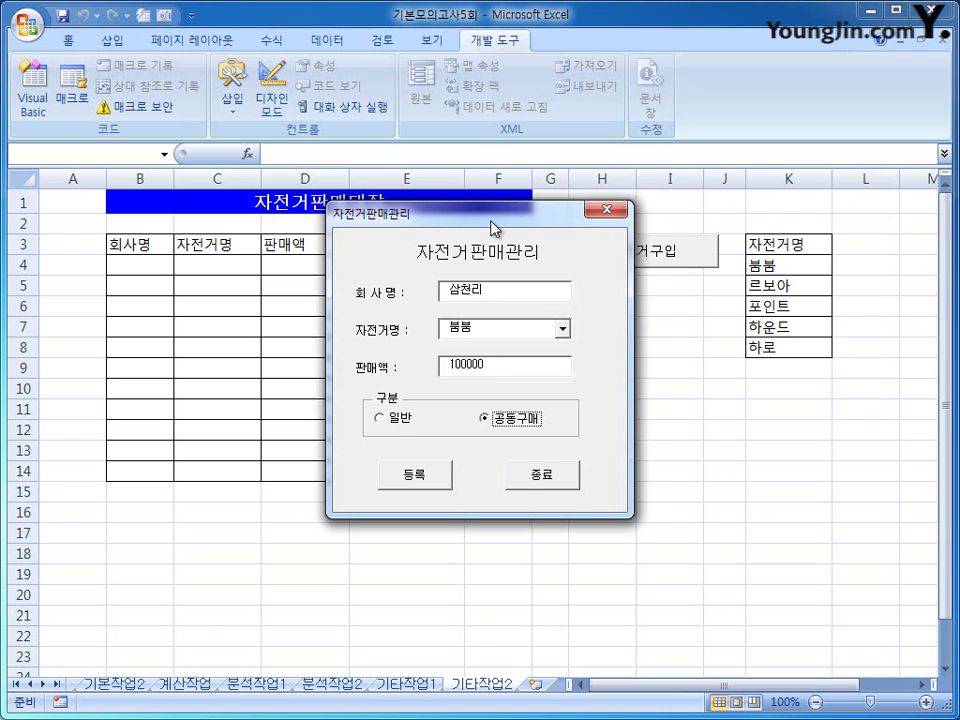
- Move the form clear of the table, register the entry with 등록, and try the form's 종료 button
{"action": "left_click_drag", "start_coordinate": [494, 222], "coordinate": [756, 153]}
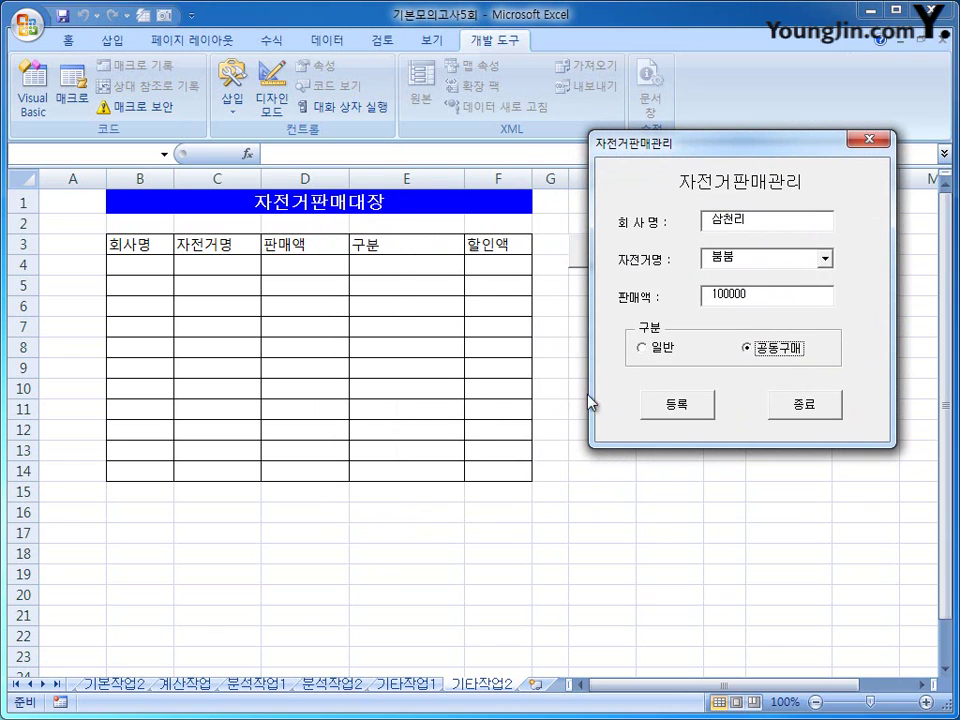
{"action": "left_click", "coordinate": [677, 412]}
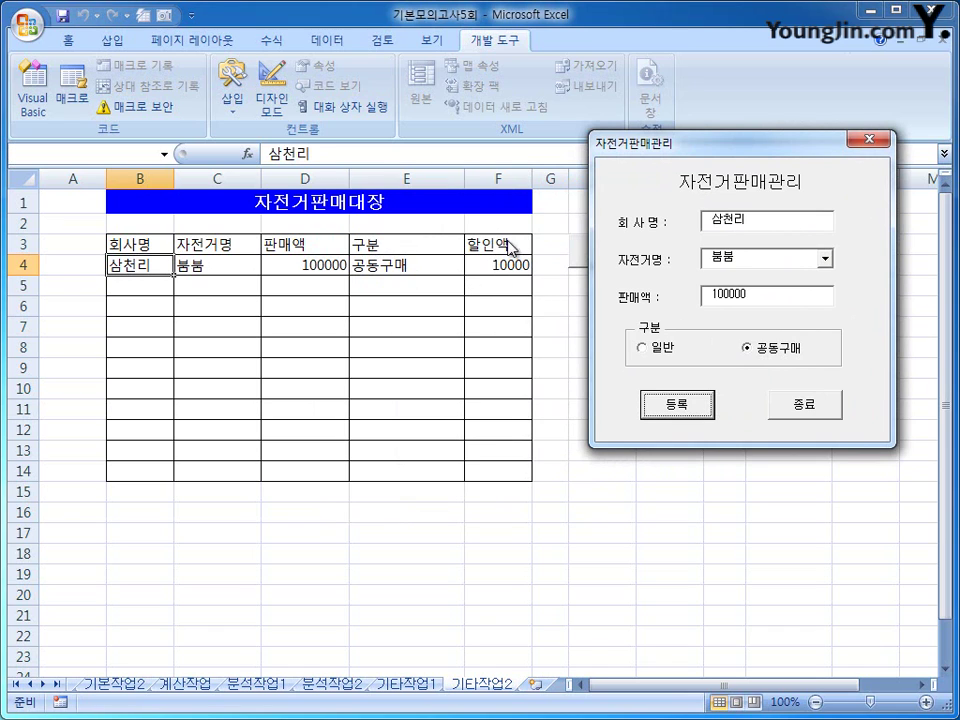
{"action": "left_click", "coordinate": [804, 405]}
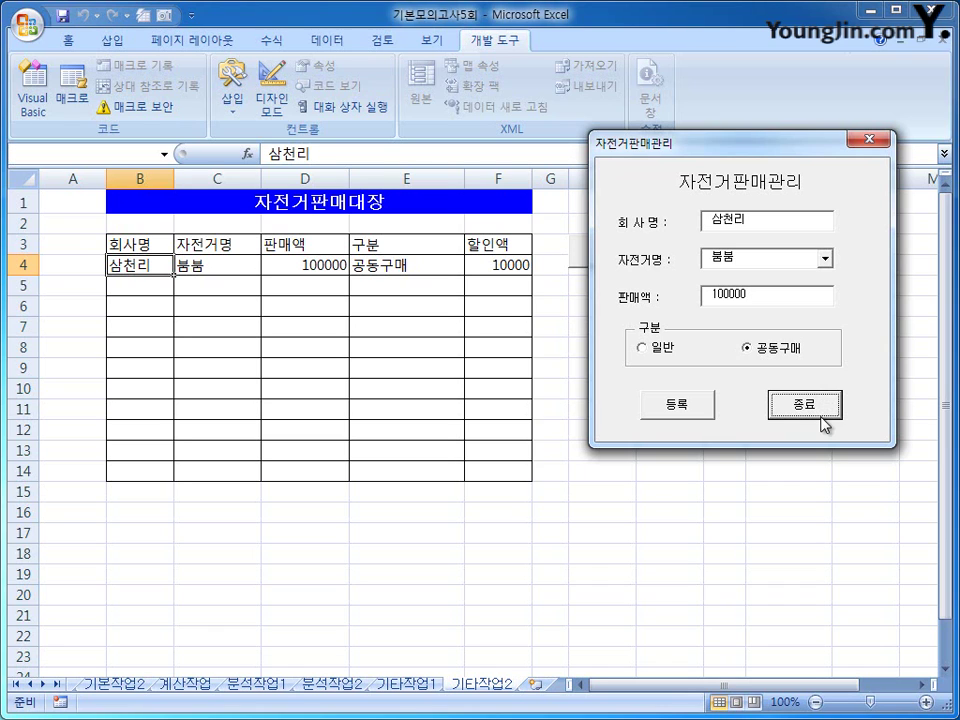
- Close the running form and create a Click event procedure for cmd종료 in the 자전거판매관리 form's code
{"action": "left_click", "coordinate": [868, 142]}
{"action": "left_click", "coordinate": [611, 472]}
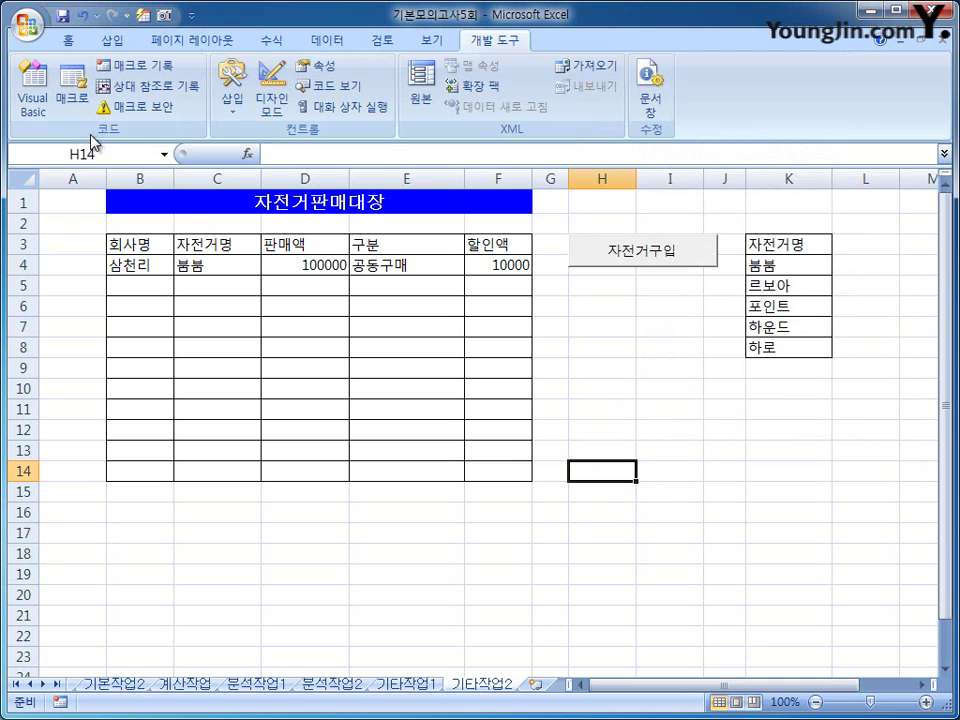
{"action": "left_click", "coordinate": [30, 80]}
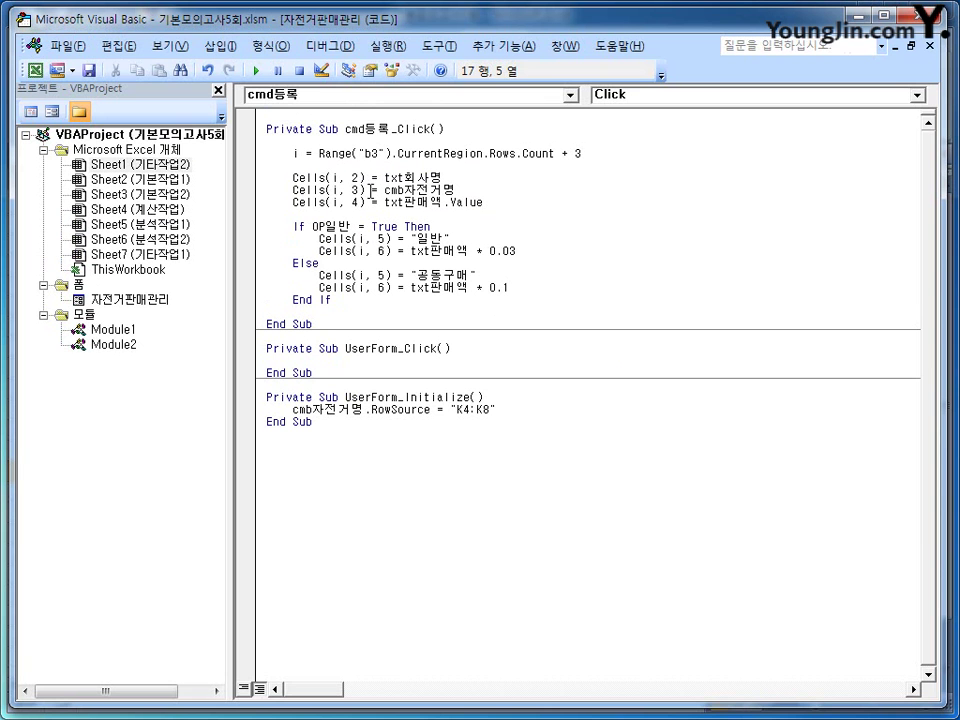
{"action": "left_click", "coordinate": [351, 96]}
{"action": "left_click", "coordinate": [354, 122]}
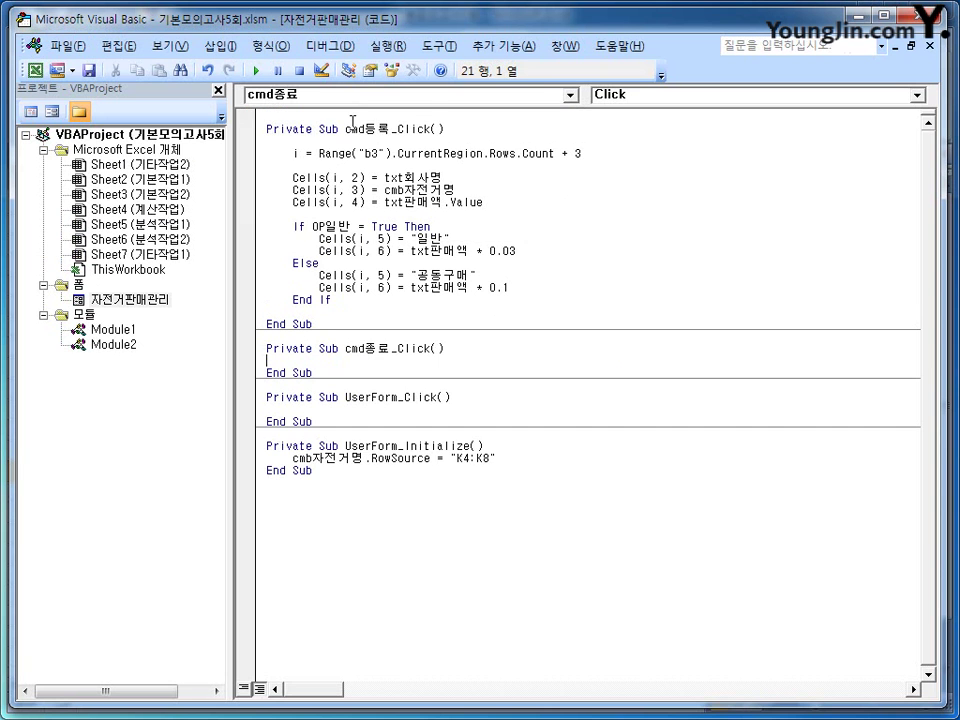
- Make the cmd종료 procedure close the form with Unload Me and show the message MsgBox "수고하셨습니다."
{"action": "type", "text": "unload me"}
{"action": "key", "text": "Return"}
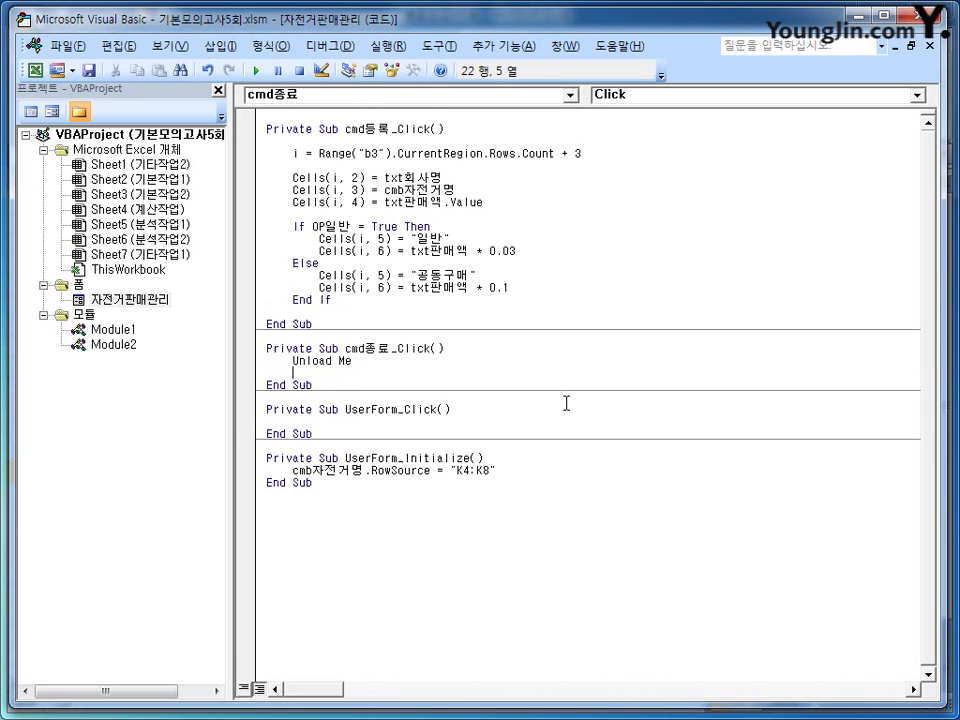
{"action": "type", "text": "gbox \""}
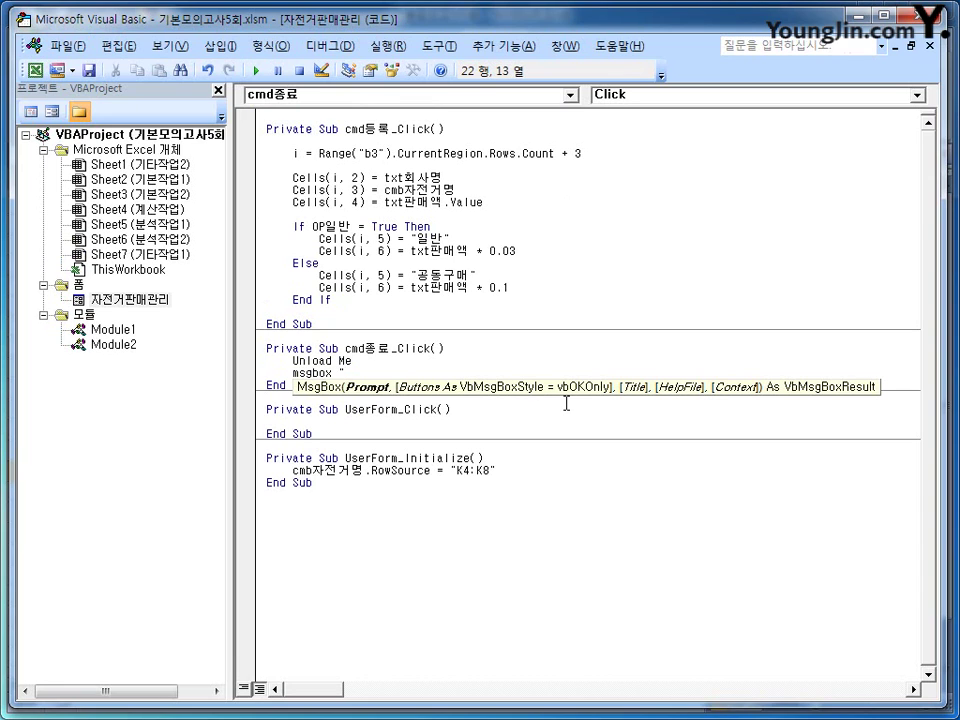
{"action": "type", "text": "수고하셨스습니다"}
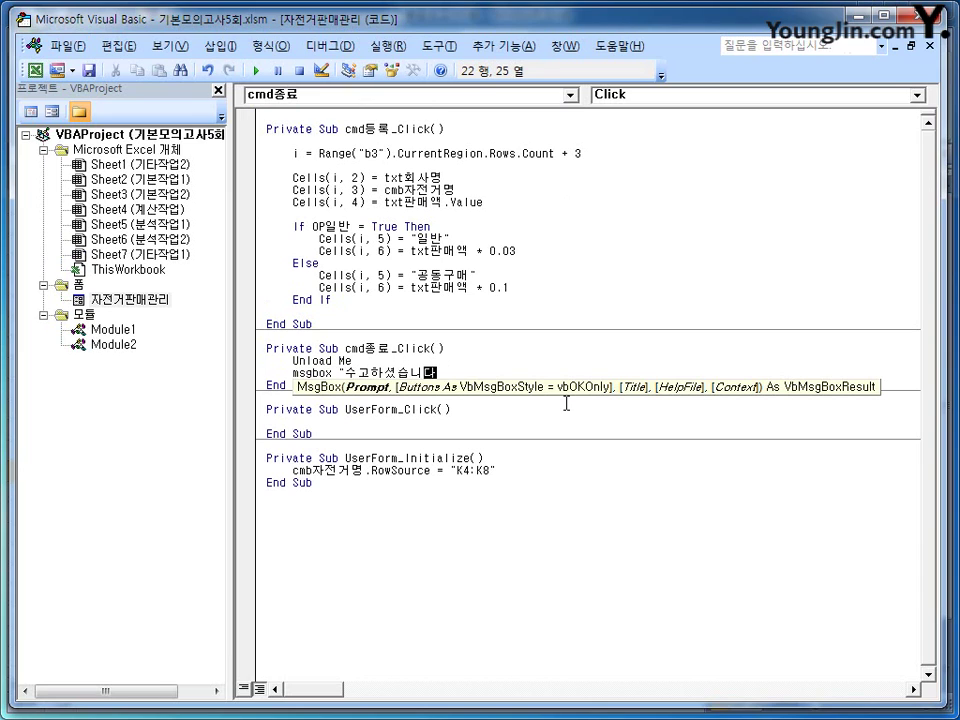
{"action": "type", "text": ".\""}
{"action": "key", "text": "Down"}
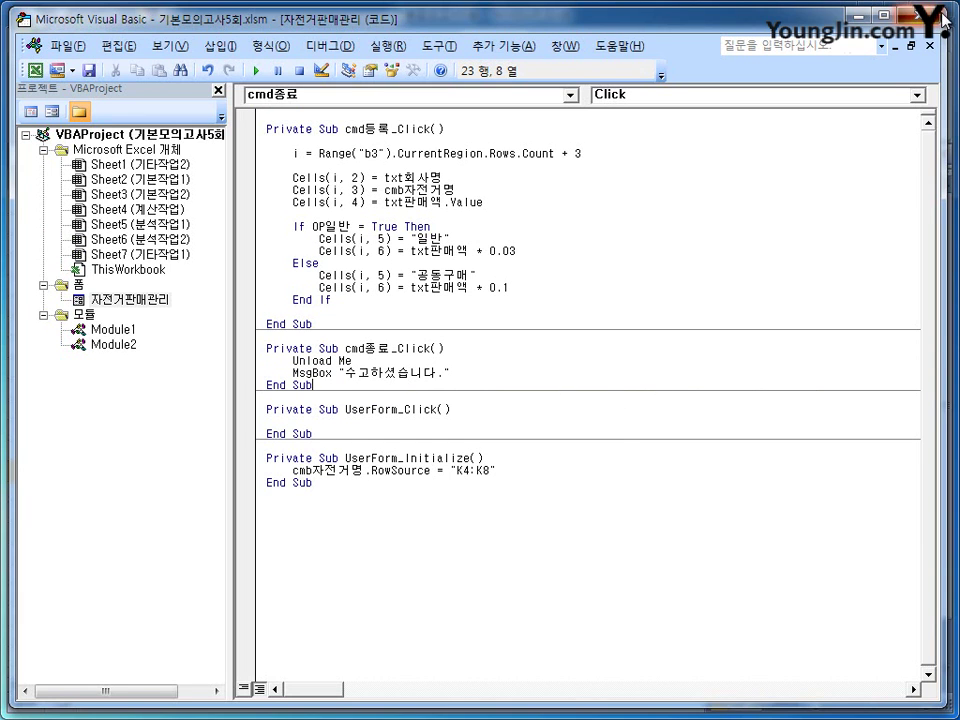
- Return to the worksheet, reopen the form from 자전거구입, test its 종료 button and dismiss the message
{"action": "key", "text": "alt+F11"}
{"action": "left_click", "coordinate": [655, 262]}
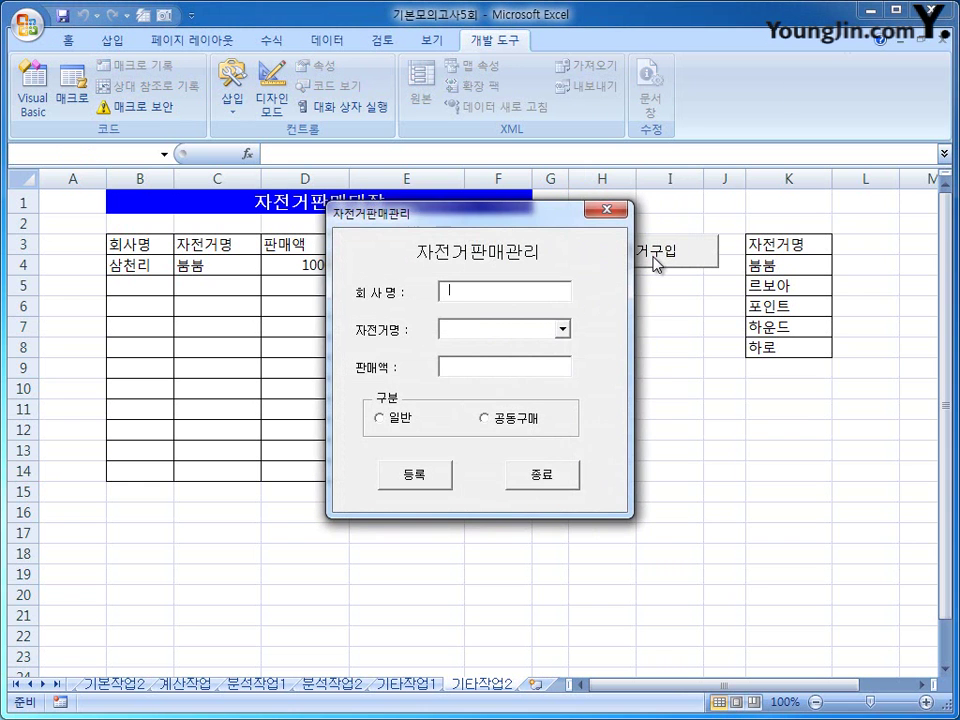
{"action": "left_click", "coordinate": [556, 478]}
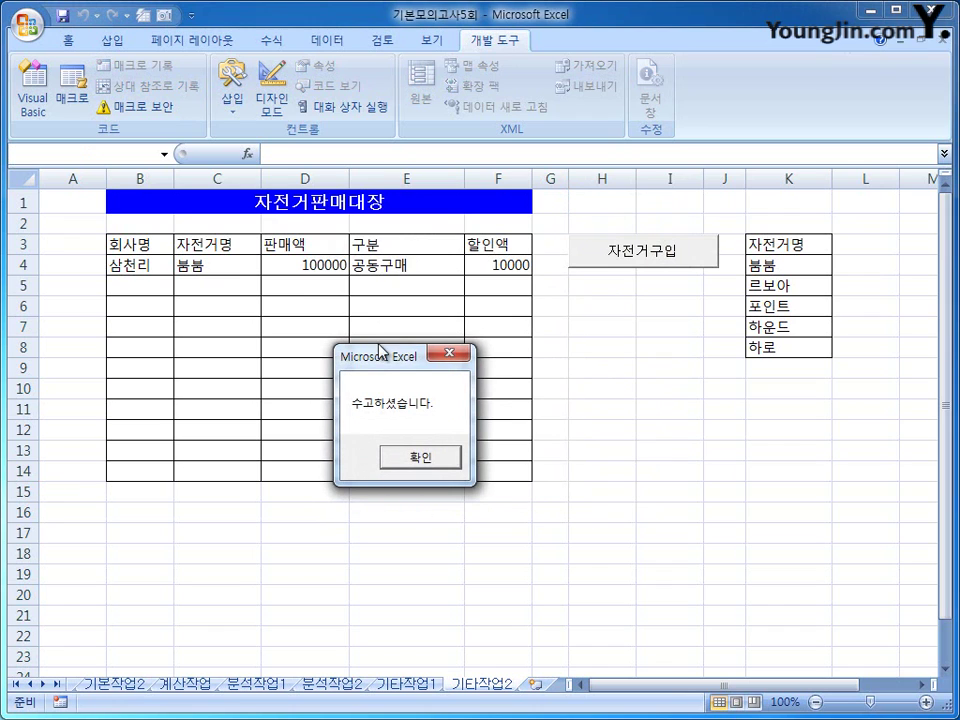
{"action": "left_click", "coordinate": [441, 461]}
{"action": "left_click", "coordinate": [643, 404]}
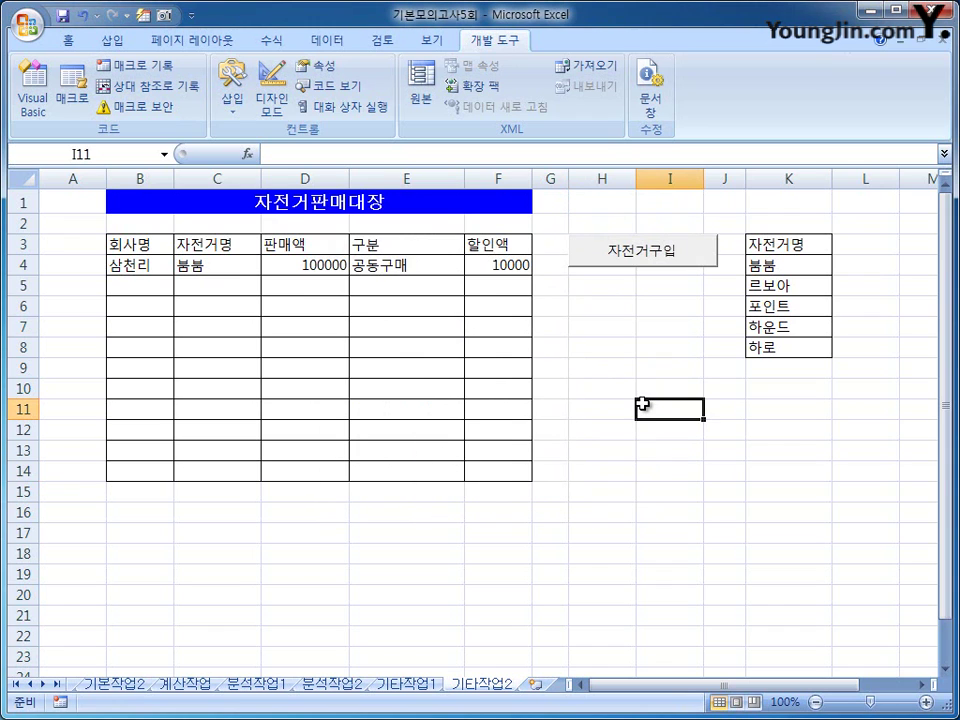